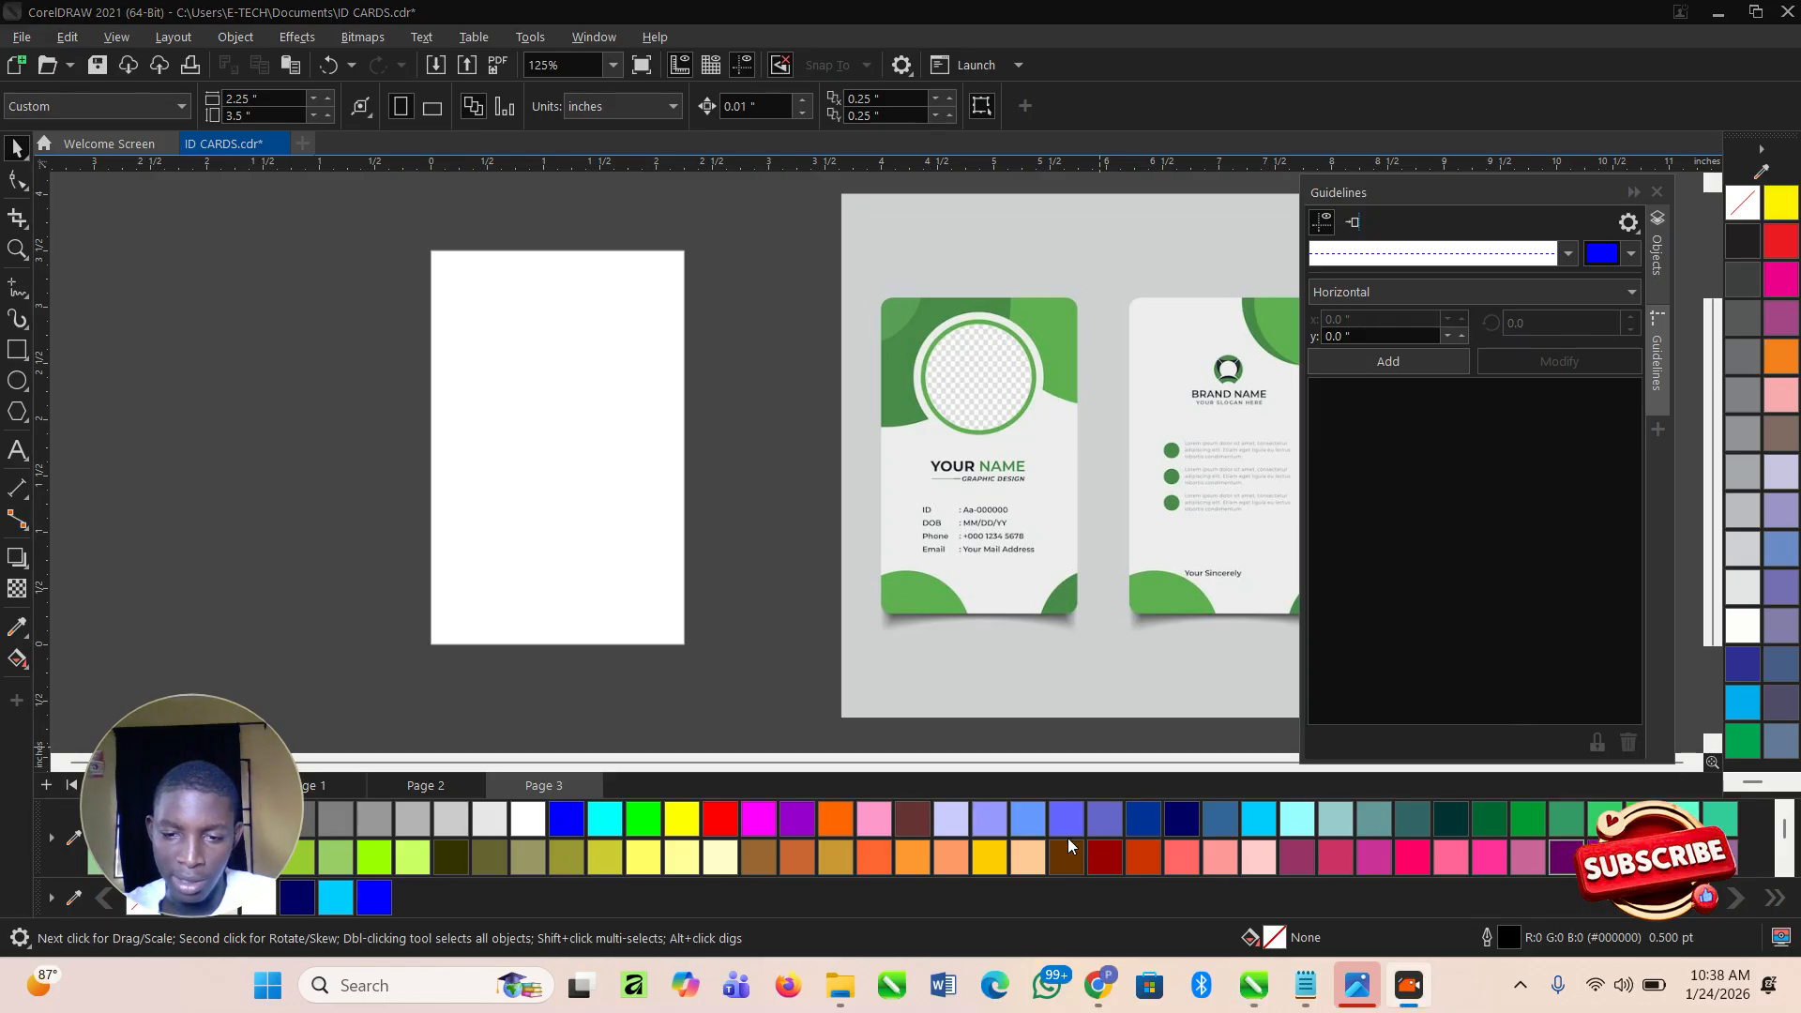
pyautogui.moveTo(514, 172); pyautogui.dragTo(537, 74)
pyautogui.moveTo(536, 181); pyautogui.dragTo(568, 157)
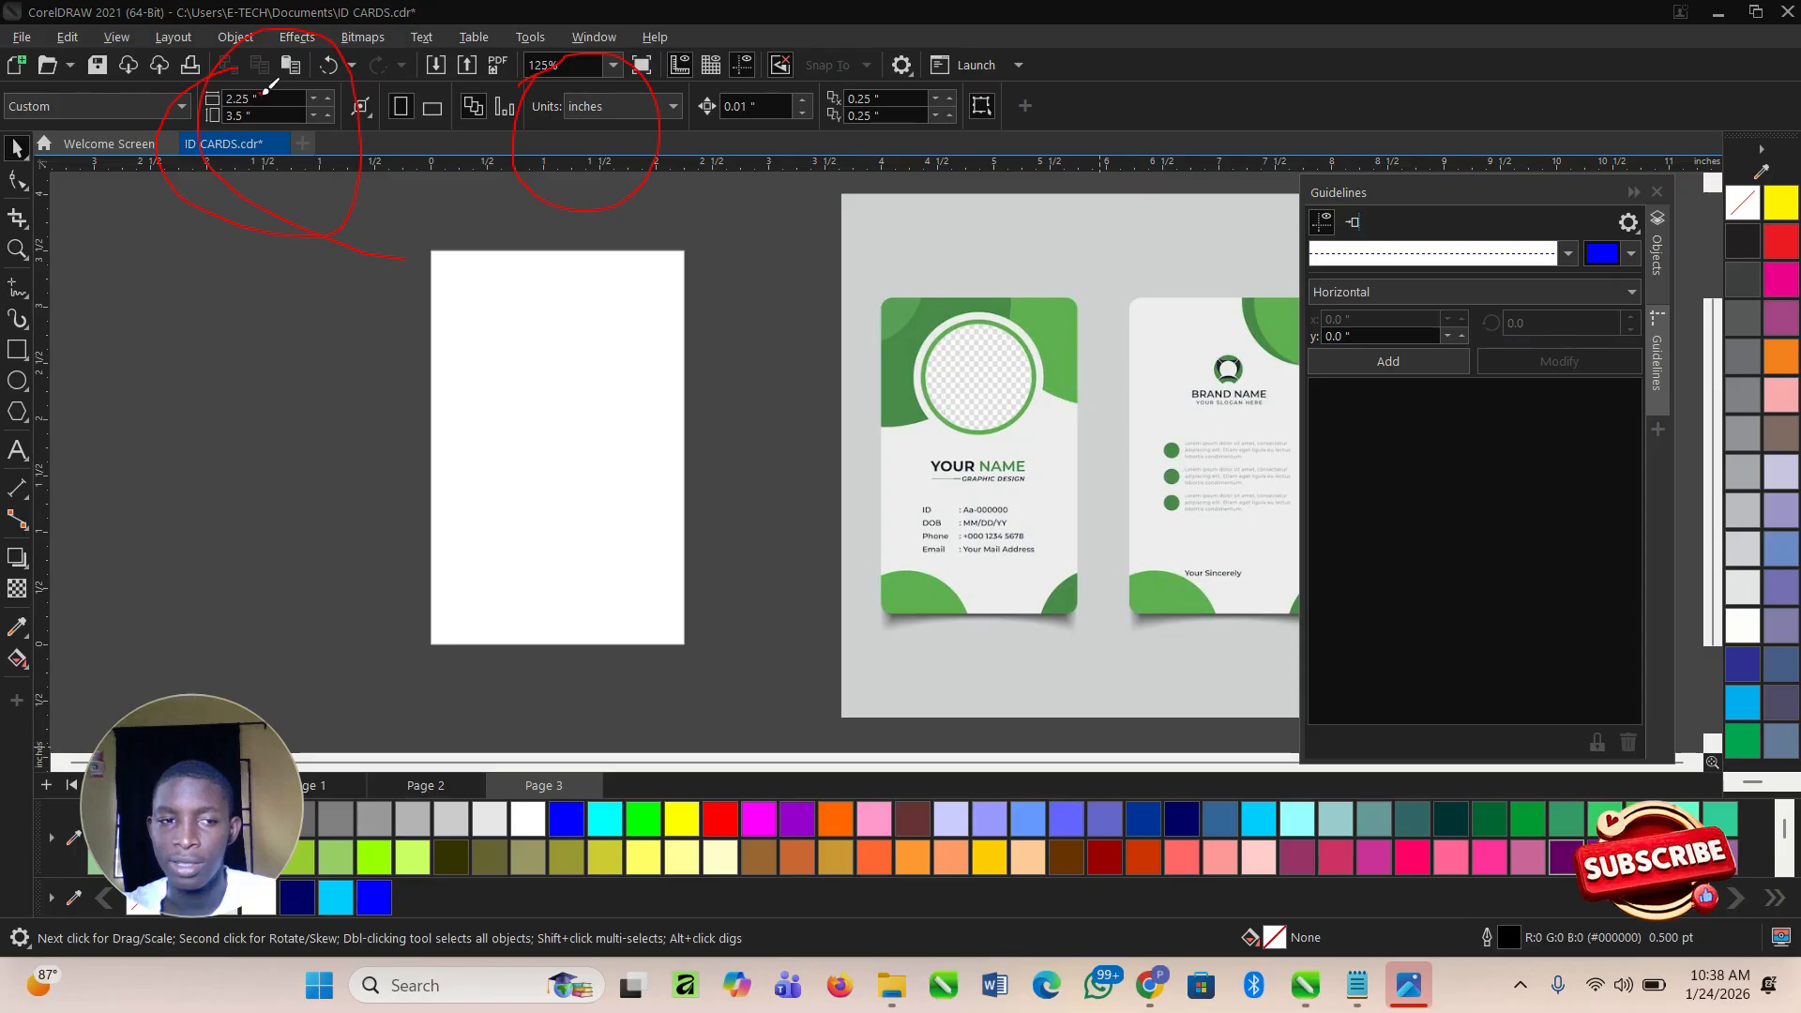
pyautogui.moveTo(257, 123); pyautogui.dragTo(305, 109)
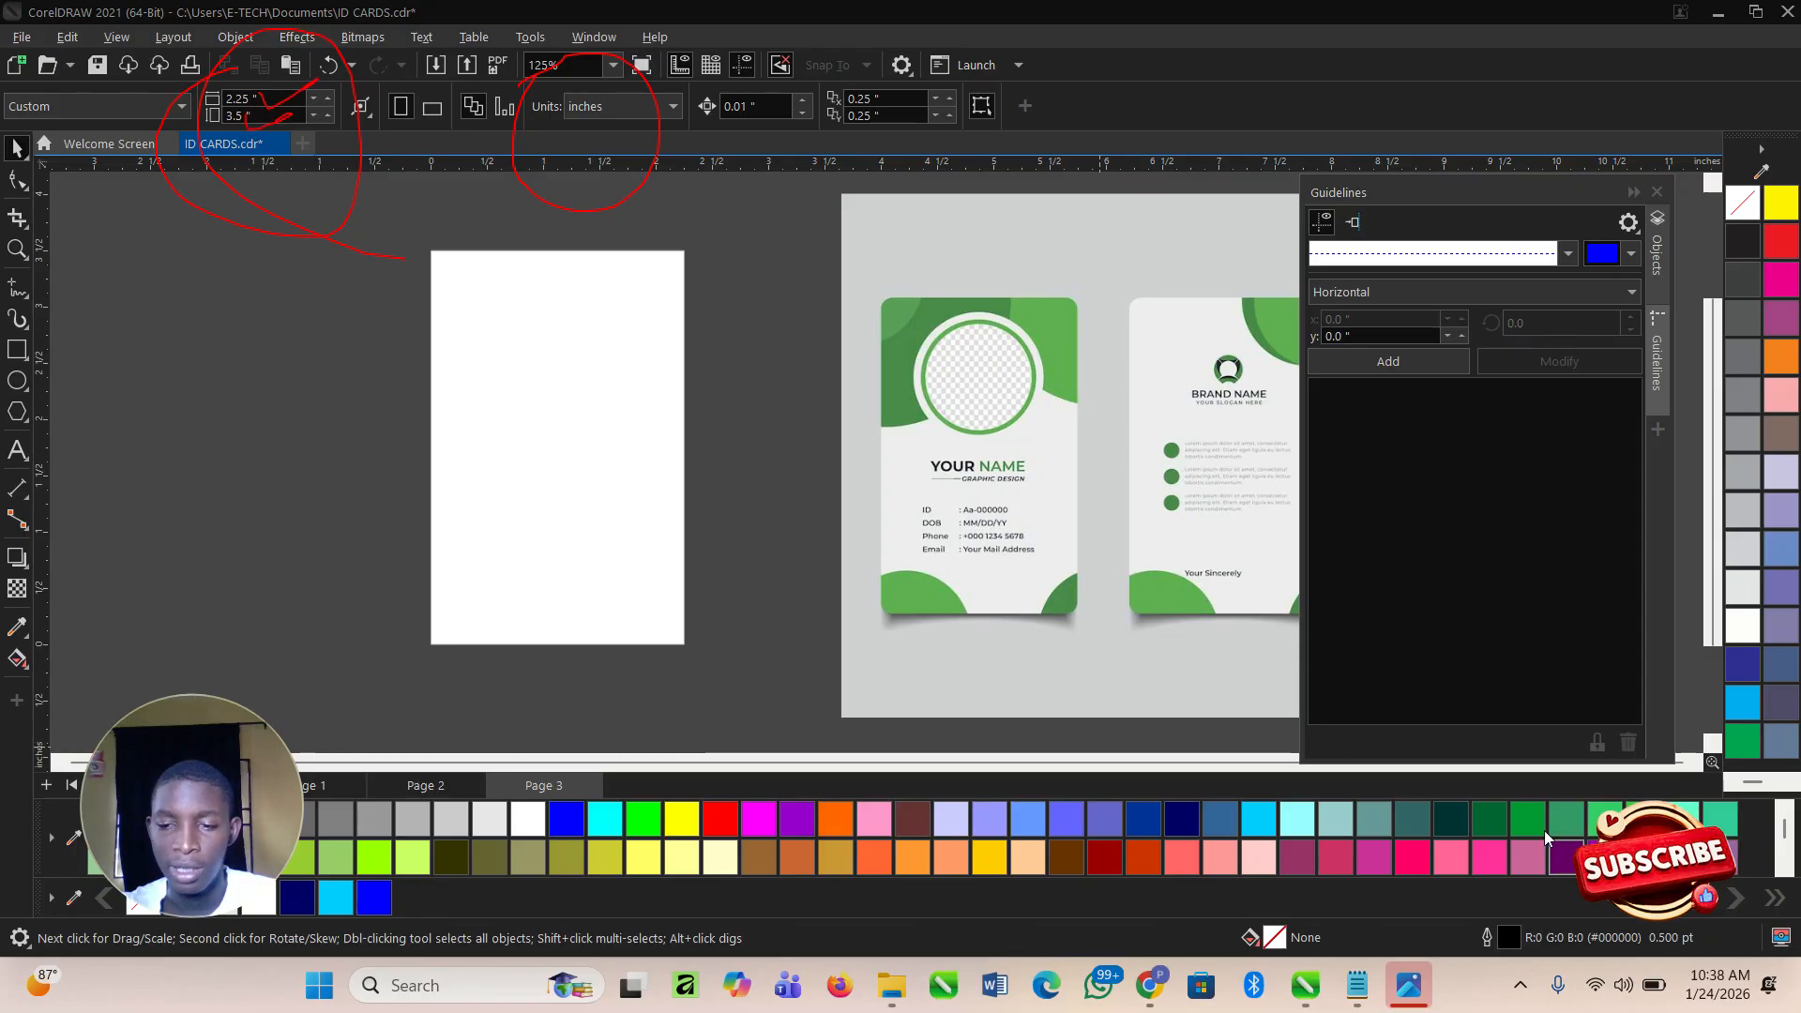
pyautogui.moveTo(654, 141)
pyautogui.mouseDown()
pyautogui.moveTo(271, 312)
pyautogui.moveTo(302, 30)
pyautogui.moveTo(278, 56)
pyautogui.moveTo(301, 212)
pyautogui.mouseUp()
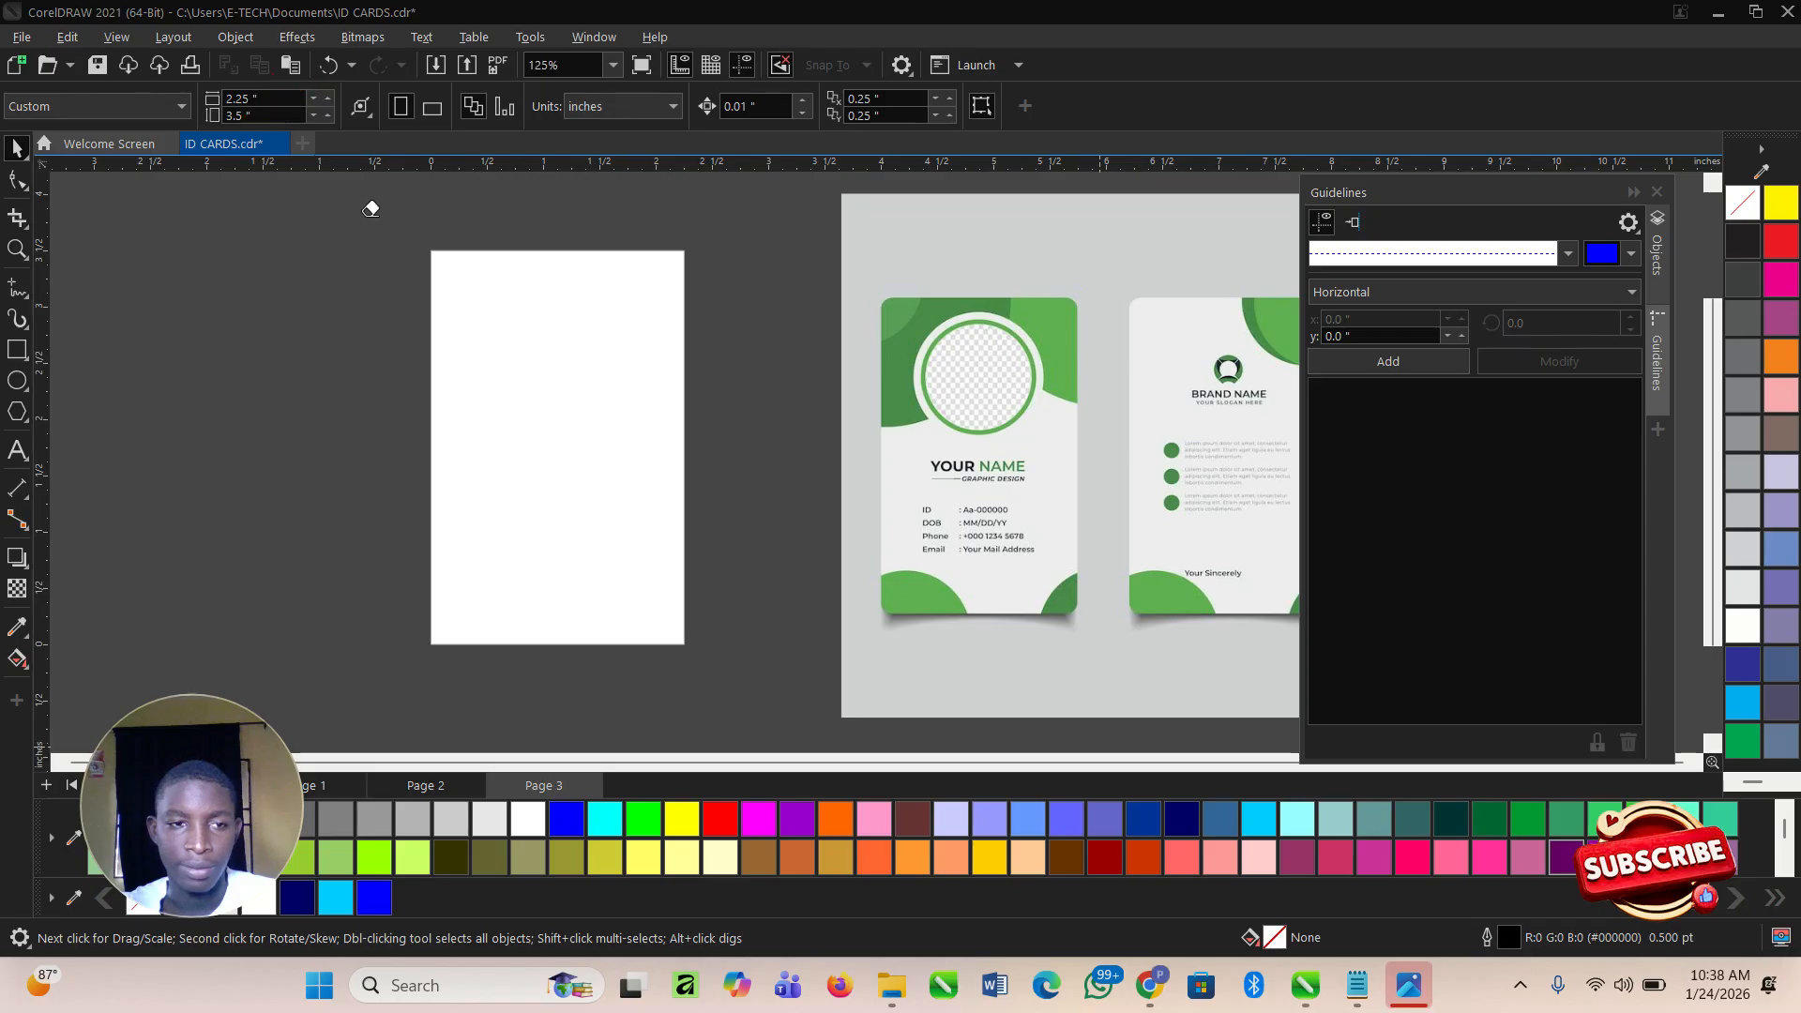
# Move the ID card reference image closer to the blank page.
pyautogui.click(853, 469)
pyautogui.moveTo(937, 453); pyautogui.dragTo(812, 444)
pyautogui.scroll(1, 84, 343)
# Draw a rectangle covering the whole 2.25 by 3.5 inch page.
pyautogui.click(17, 349)
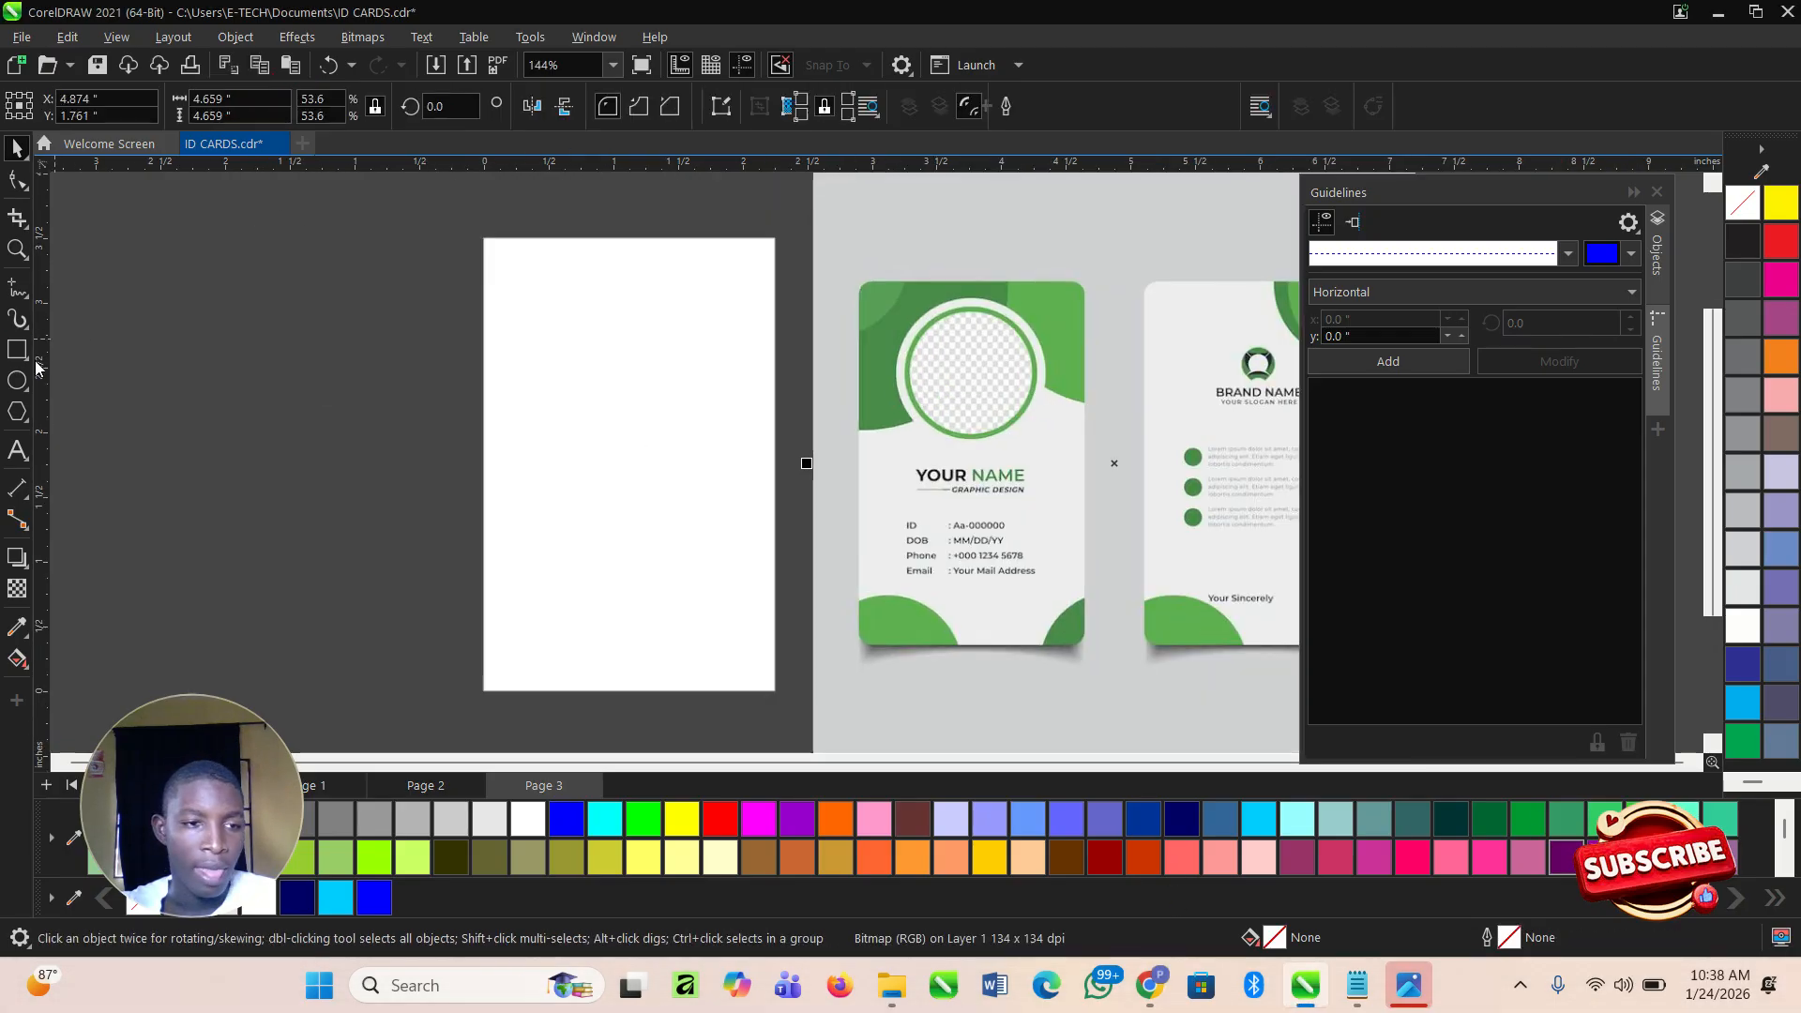
pyautogui.moveTo(494, 237); pyautogui.dragTo(776, 690)
pyautogui.press('space')
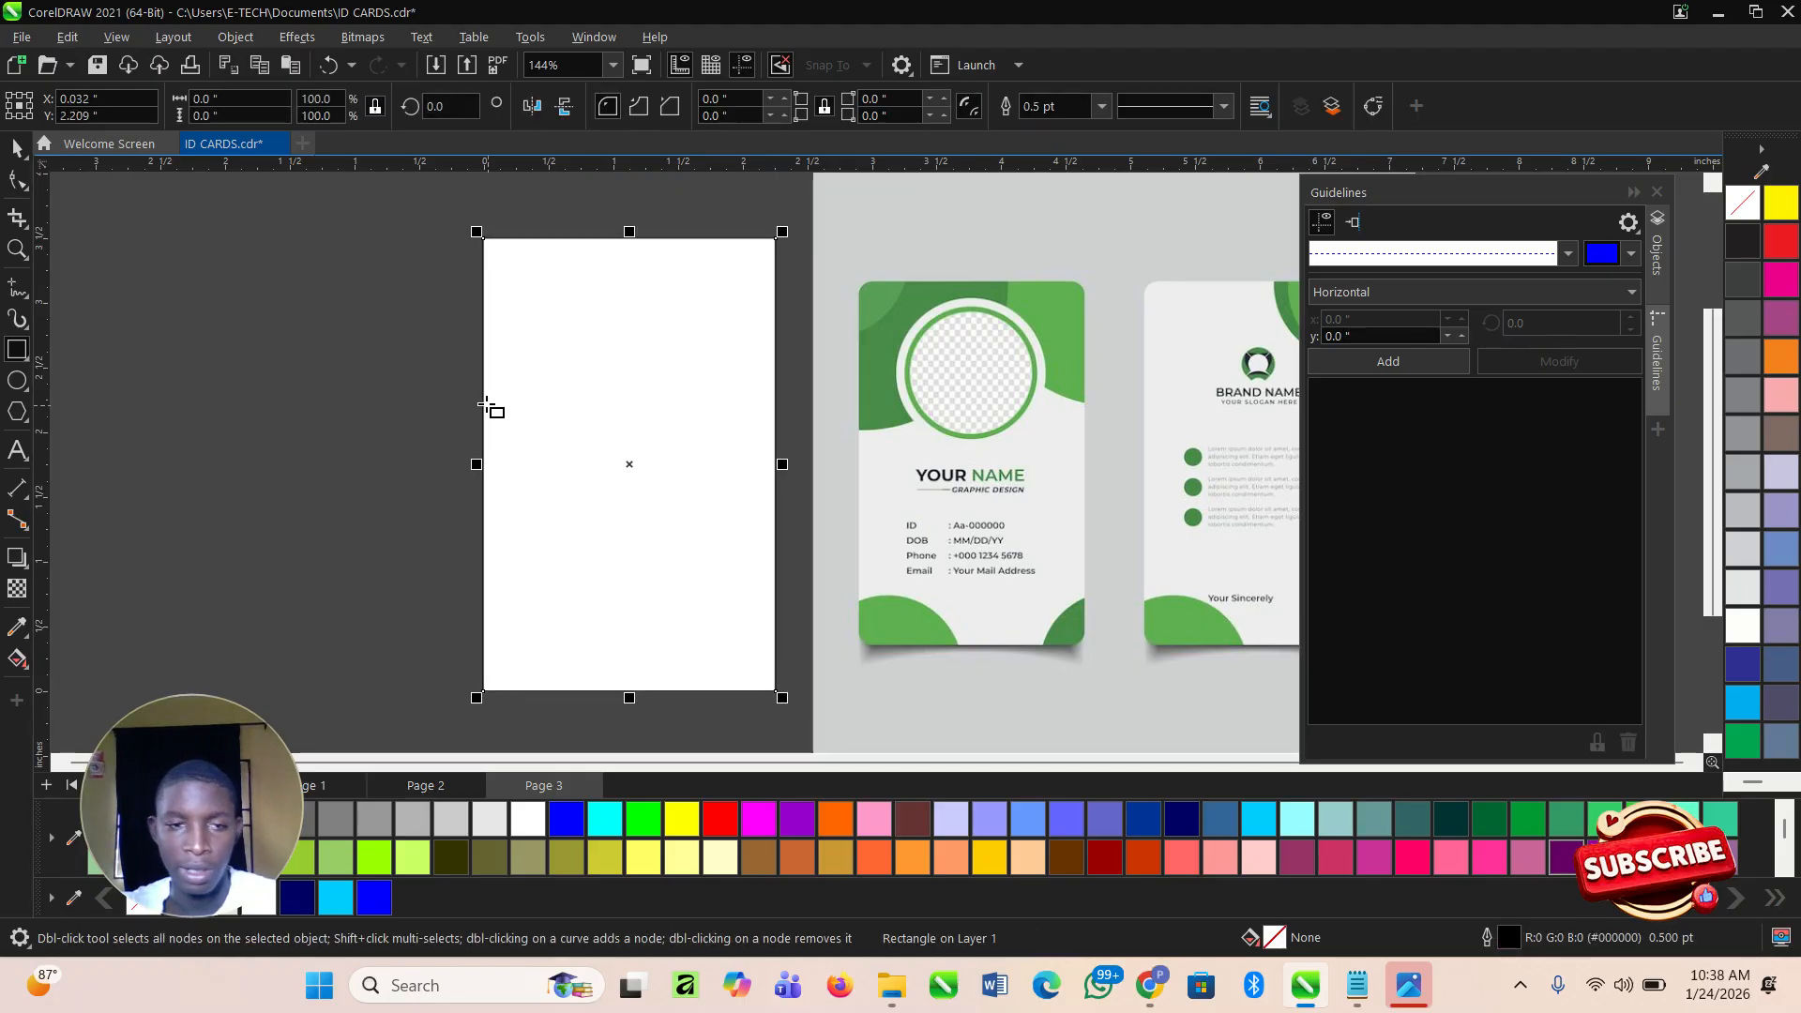
pyautogui.click(439, 403)
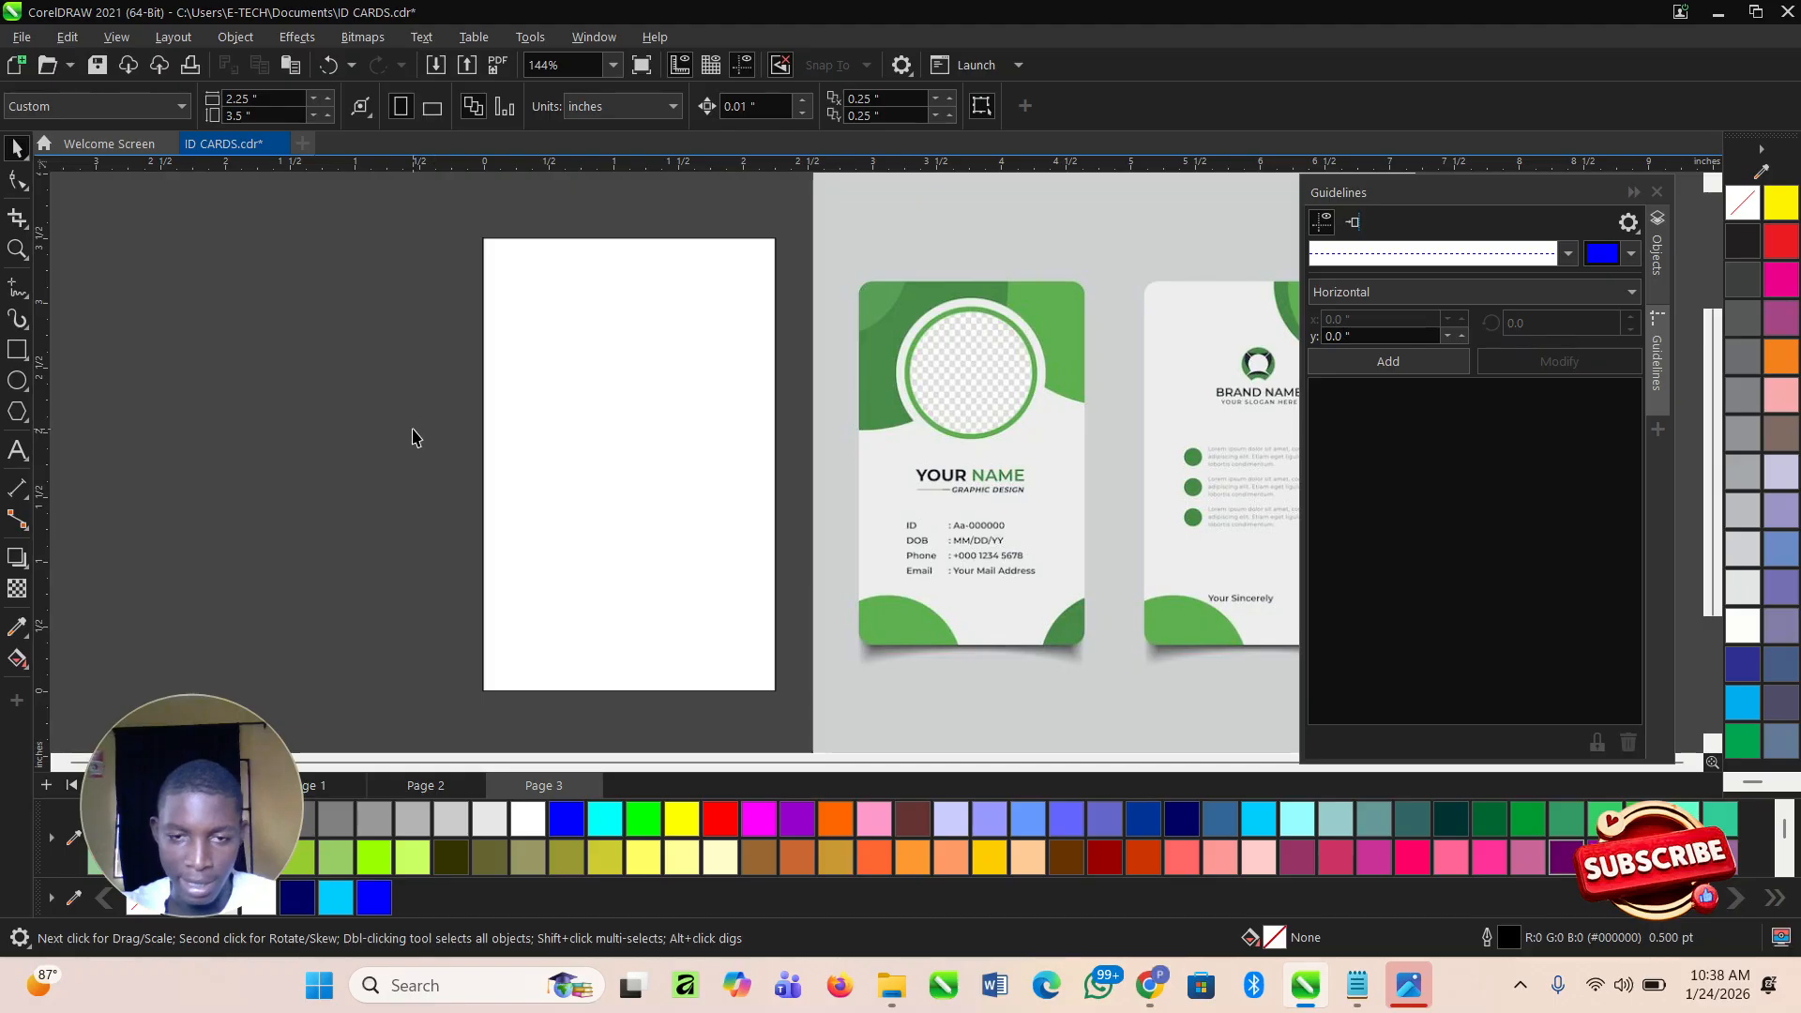
# Draw a circle about 2.1 inches in diameter overlapping the page's upper-left corner.
pyautogui.scroll(-2, 433, 444)
pyautogui.click(865, 559)
pyautogui.hotkey('shift', 'F2')
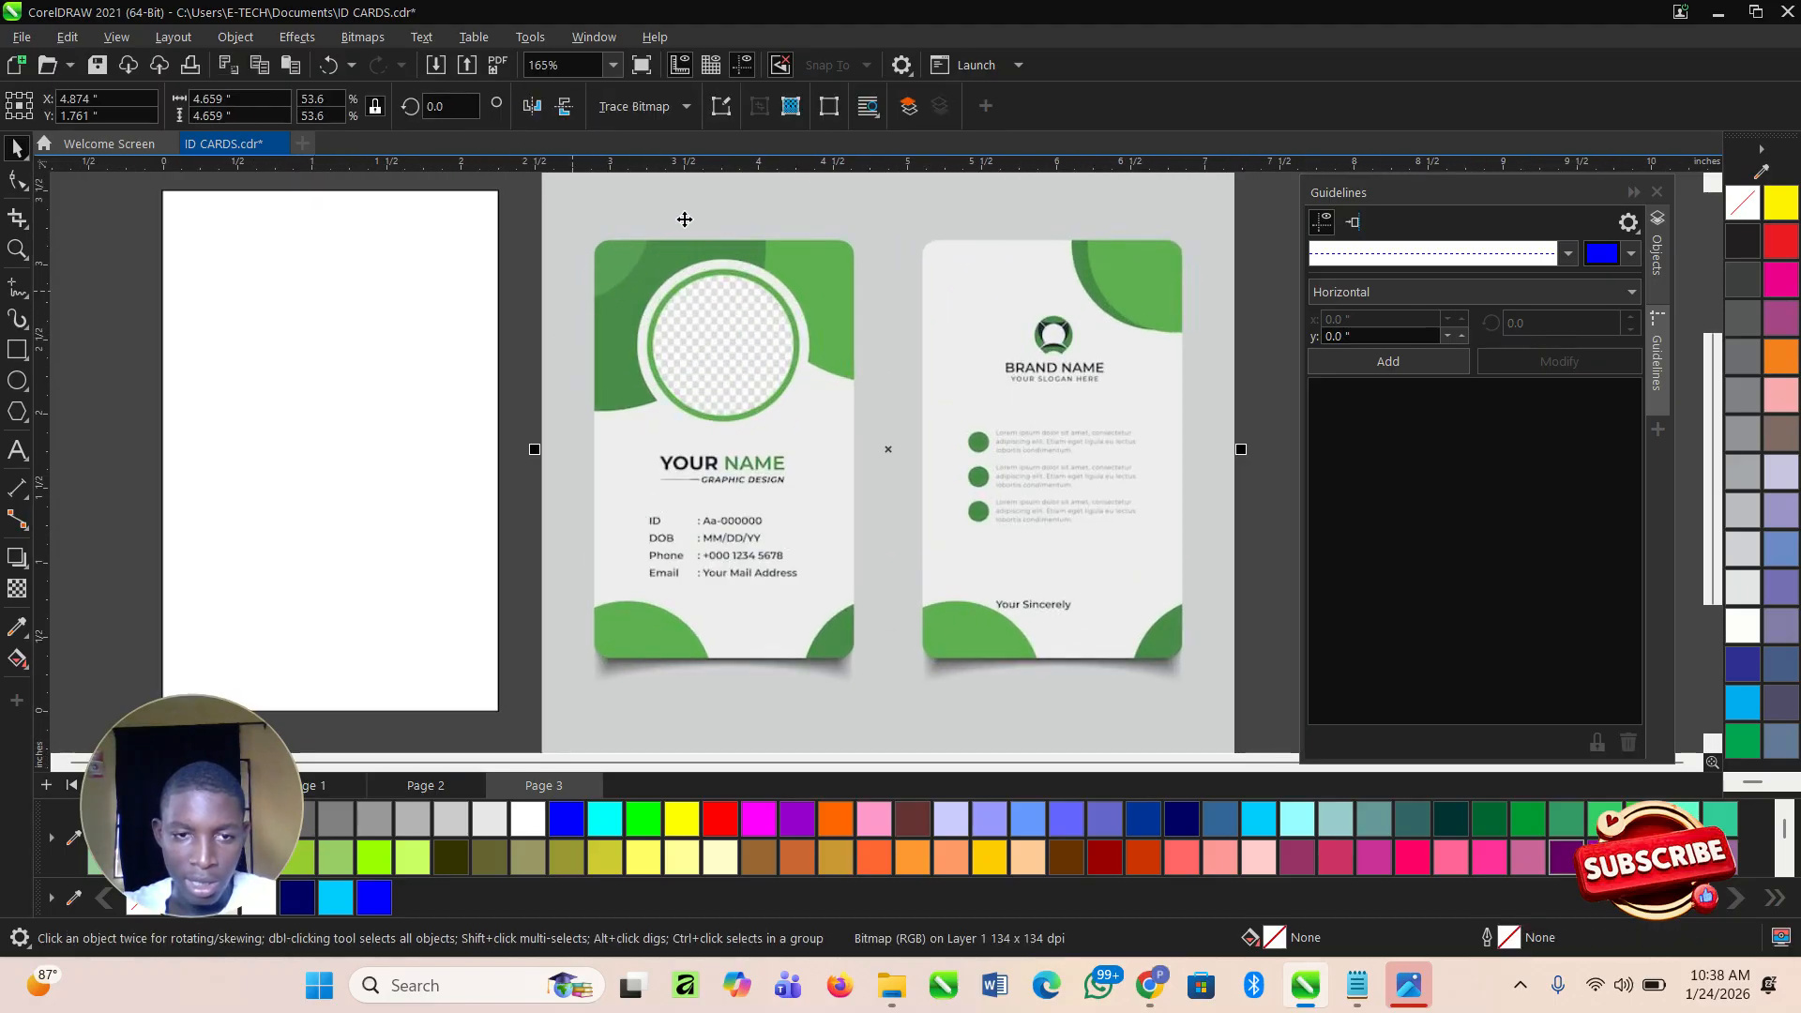
pyautogui.press('F3')
pyautogui.click(490, 301)
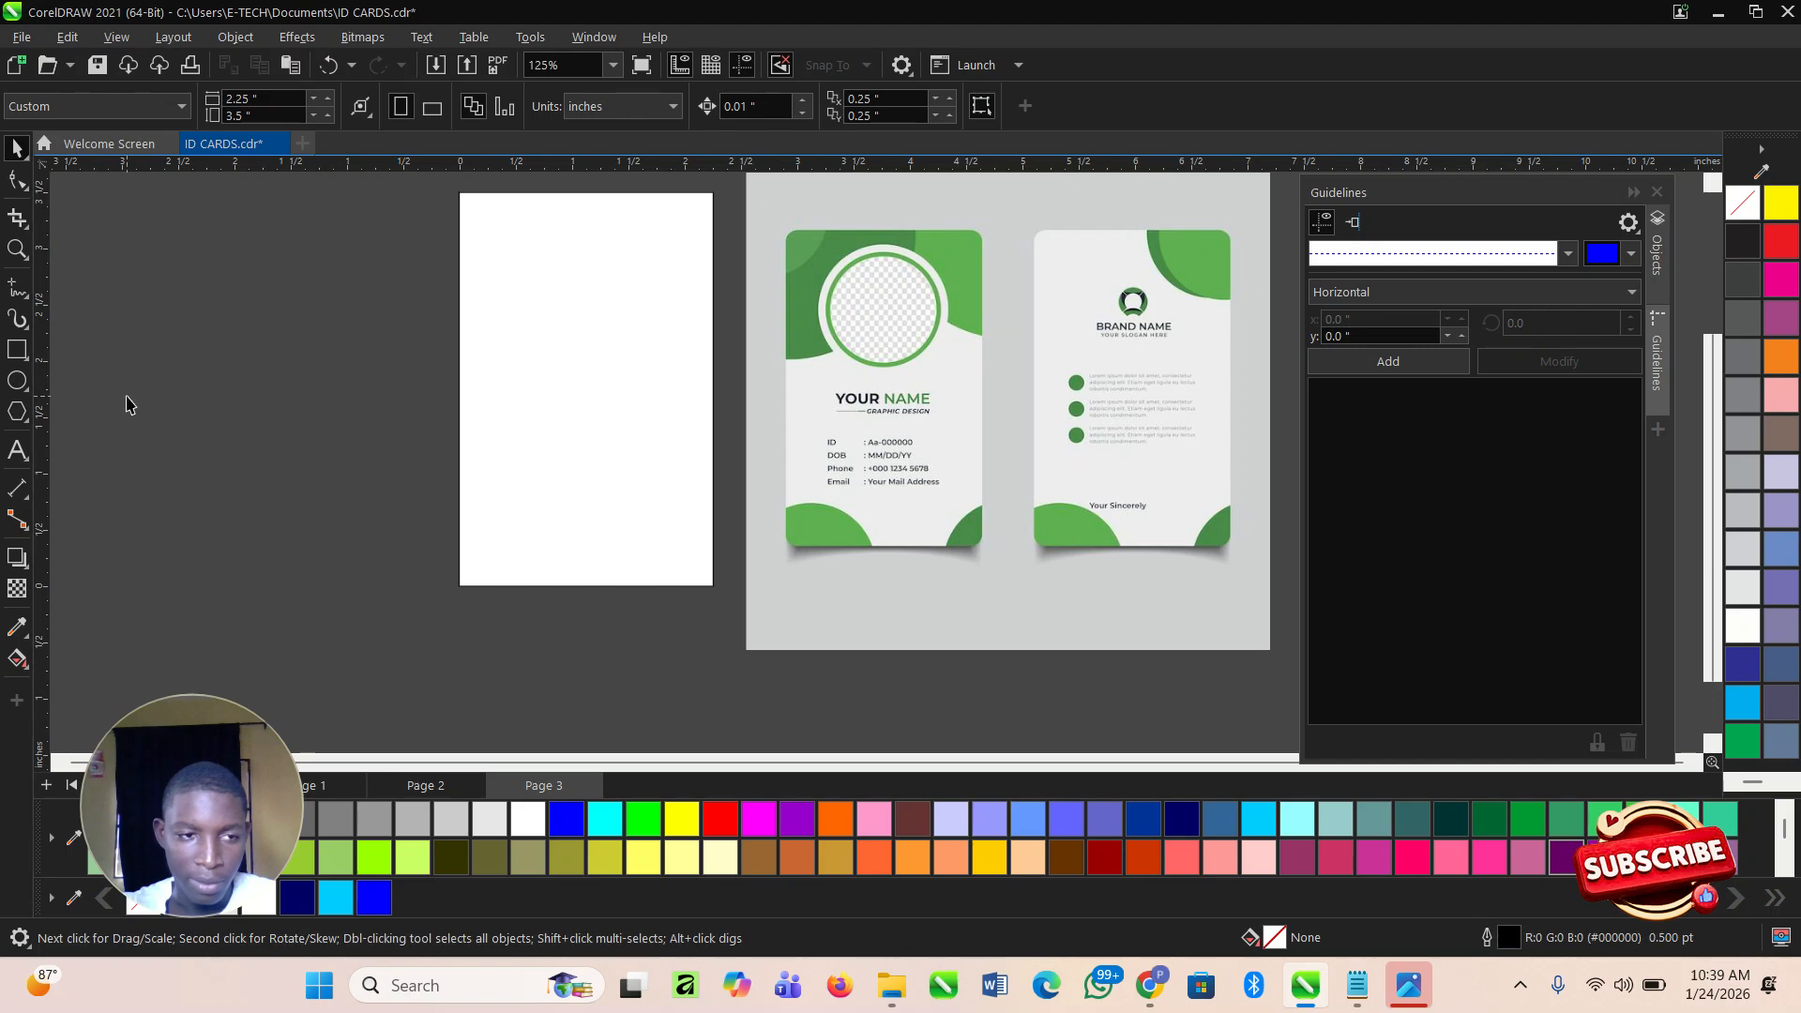
pyautogui.click(19, 380)
pyautogui.moveTo(411, 178); pyautogui.dragTo(627, 424)
pyautogui.scroll(-2, 584, 334)
pyautogui.press('space')
pyautogui.moveTo(584, 334)
pyautogui.mouseDown()
pyautogui.moveTo(535, 290)
pyautogui.moveTo(596, 347)
pyautogui.mouseUp()
pyautogui.scroll(3, 534, 290)
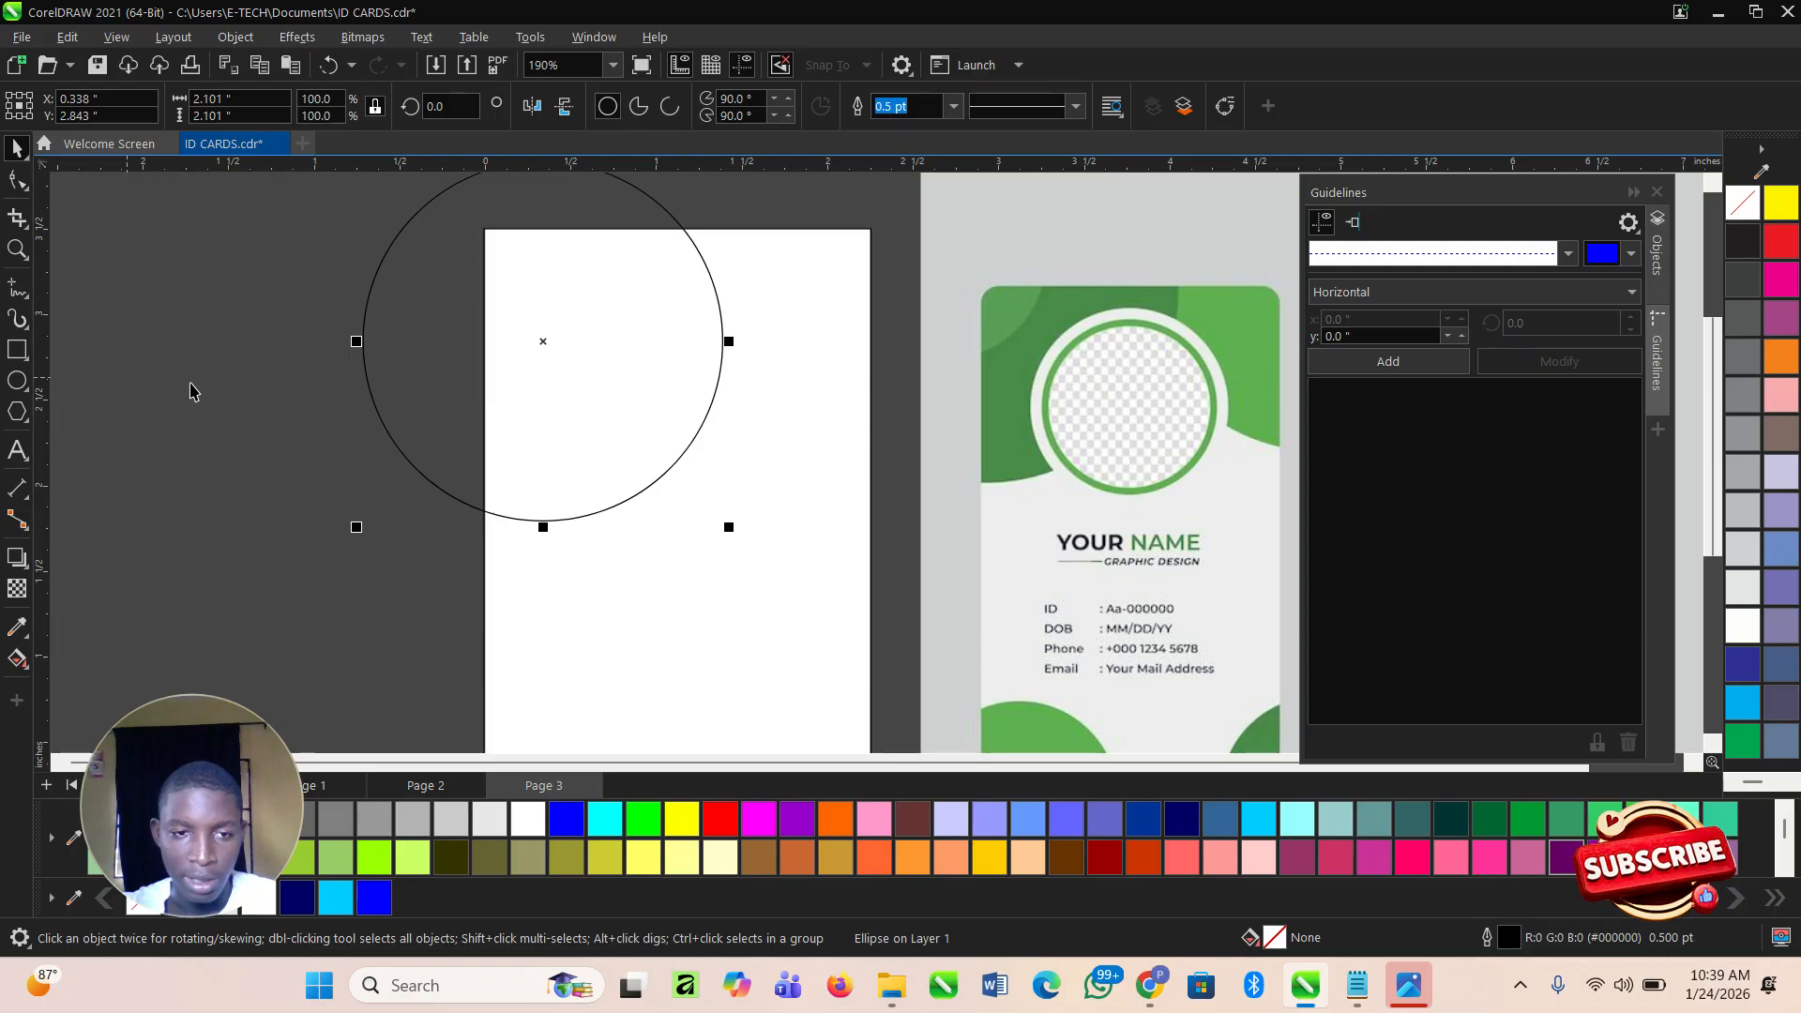
pyautogui.scroll(-2, 140, 390)
pyautogui.scroll(1, 575, 390)
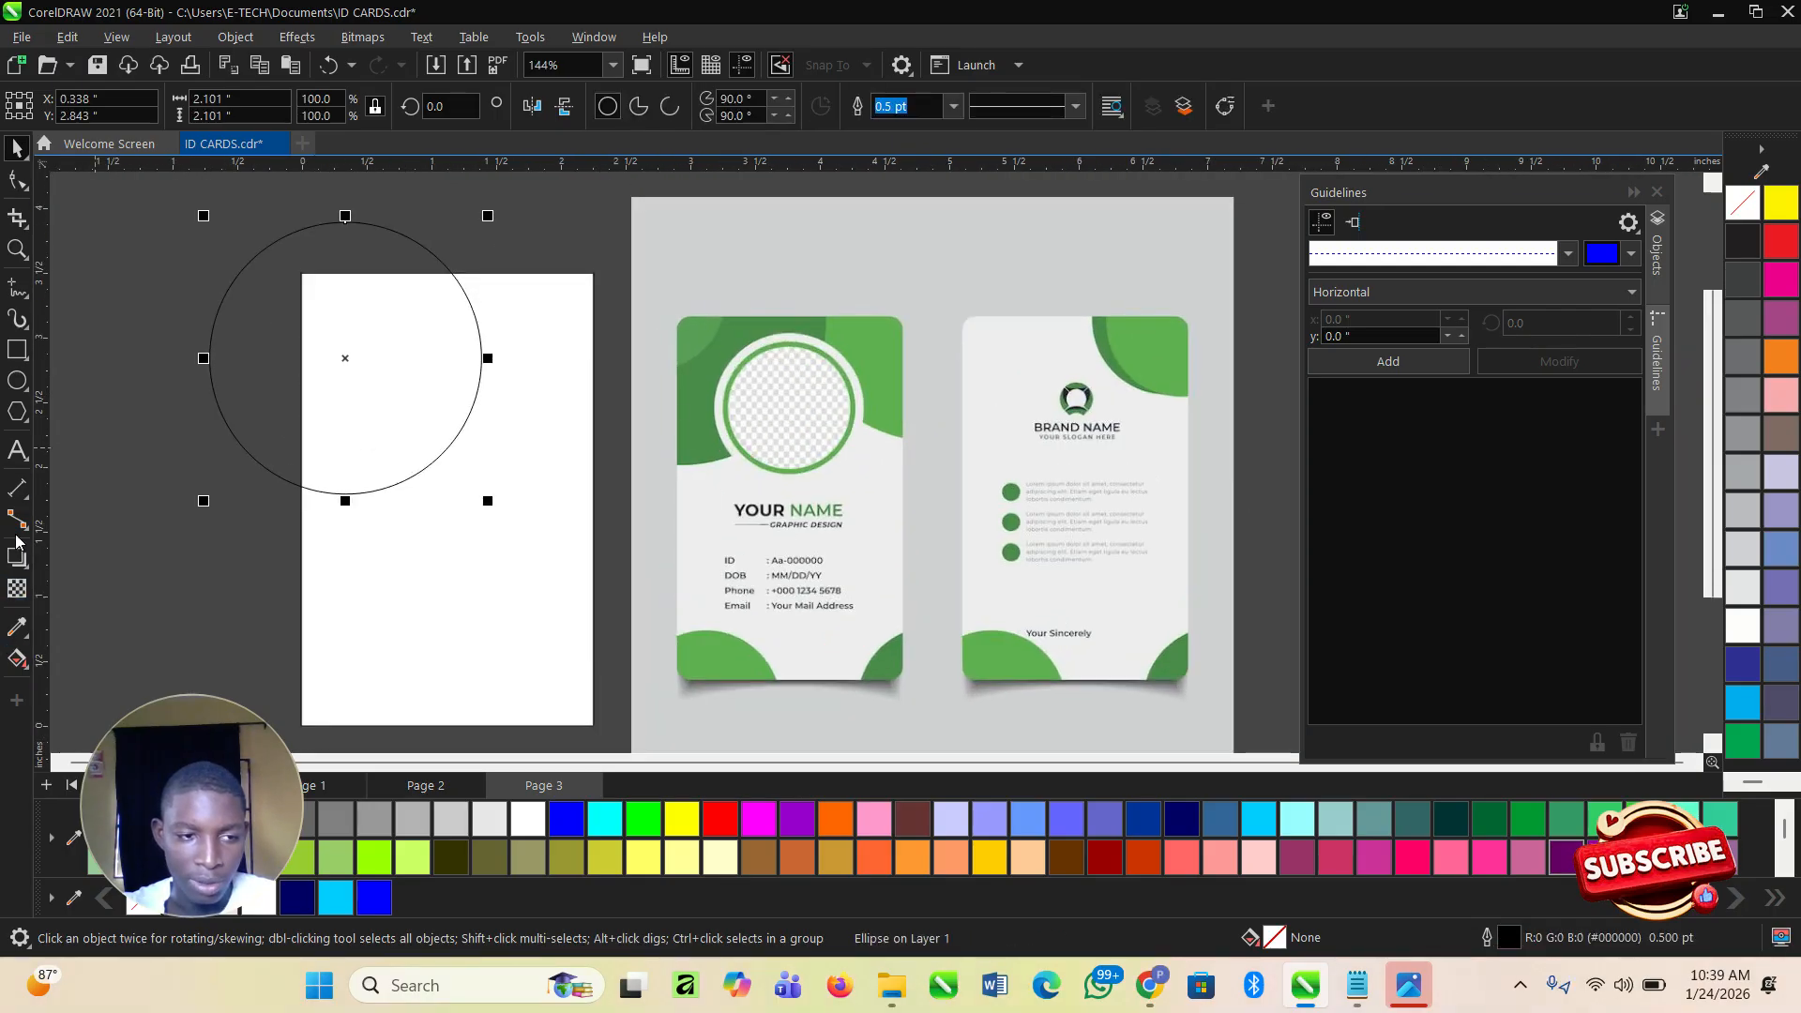
# Fill the circle with the dark green #498C49 sampled from the reference card.
pyautogui.click(17, 626)
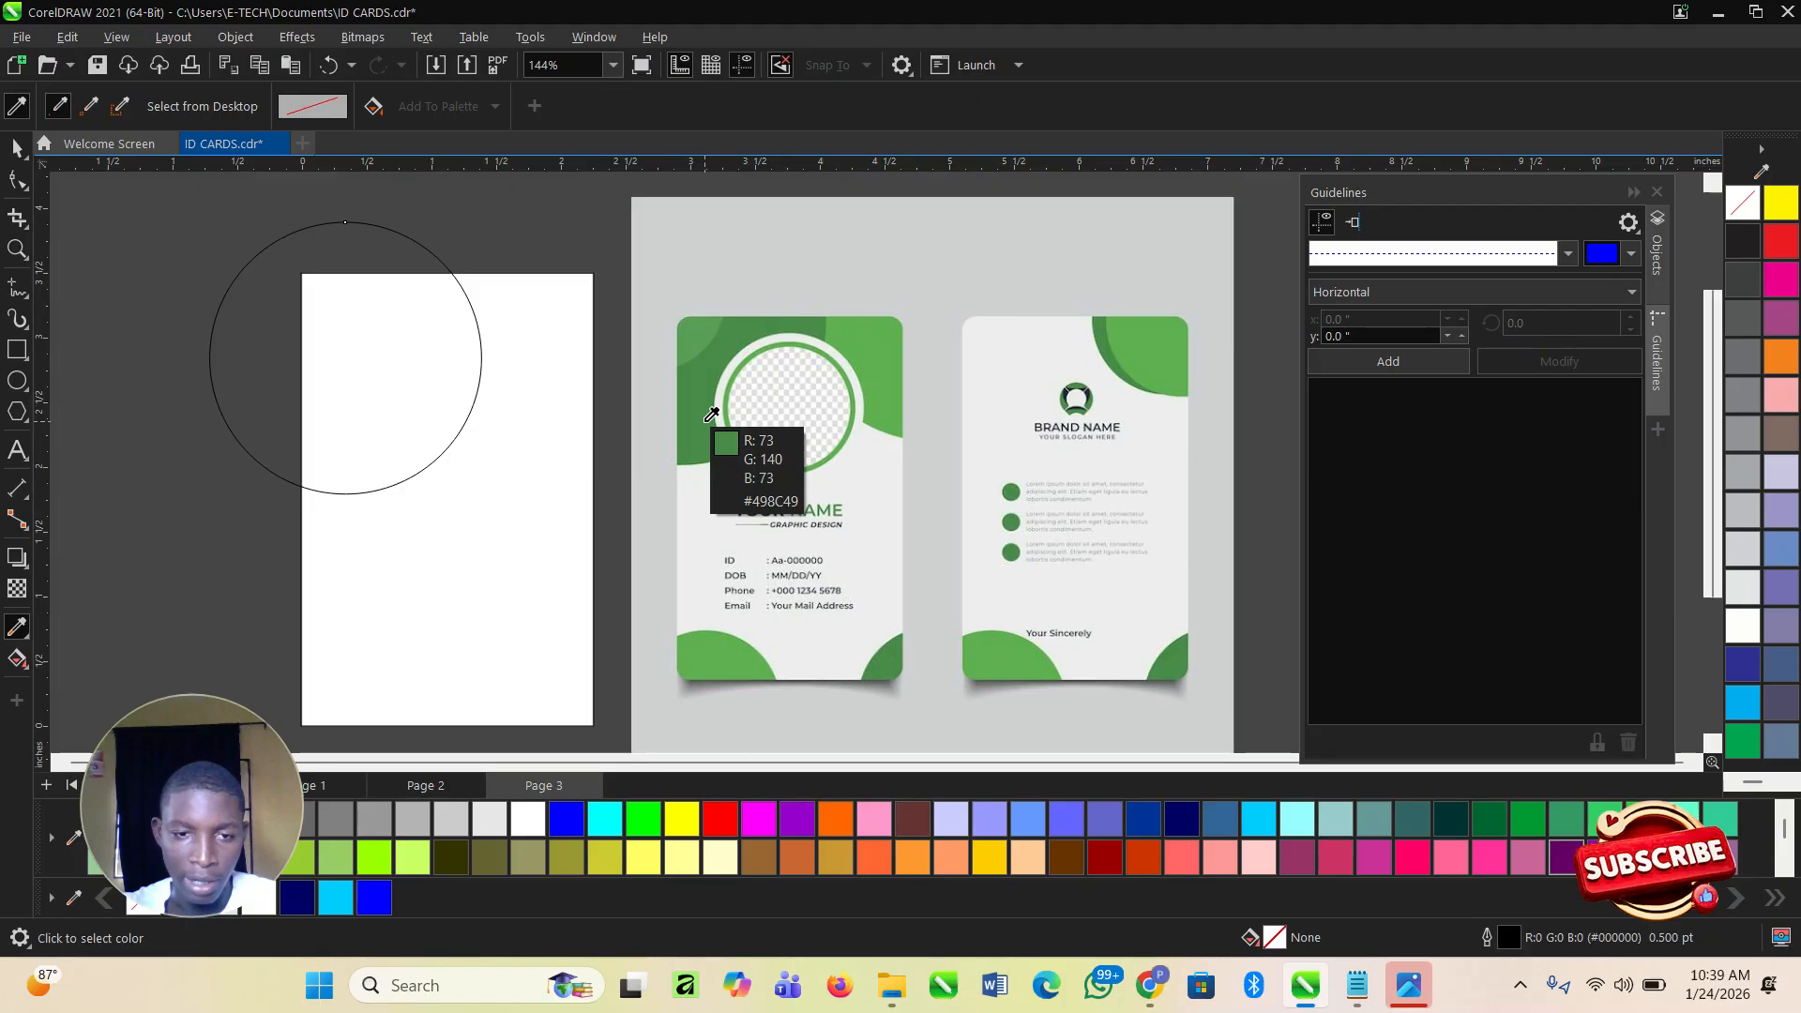
pyautogui.click(778, 469)
pyautogui.click(423, 402)
pyautogui.press('space')
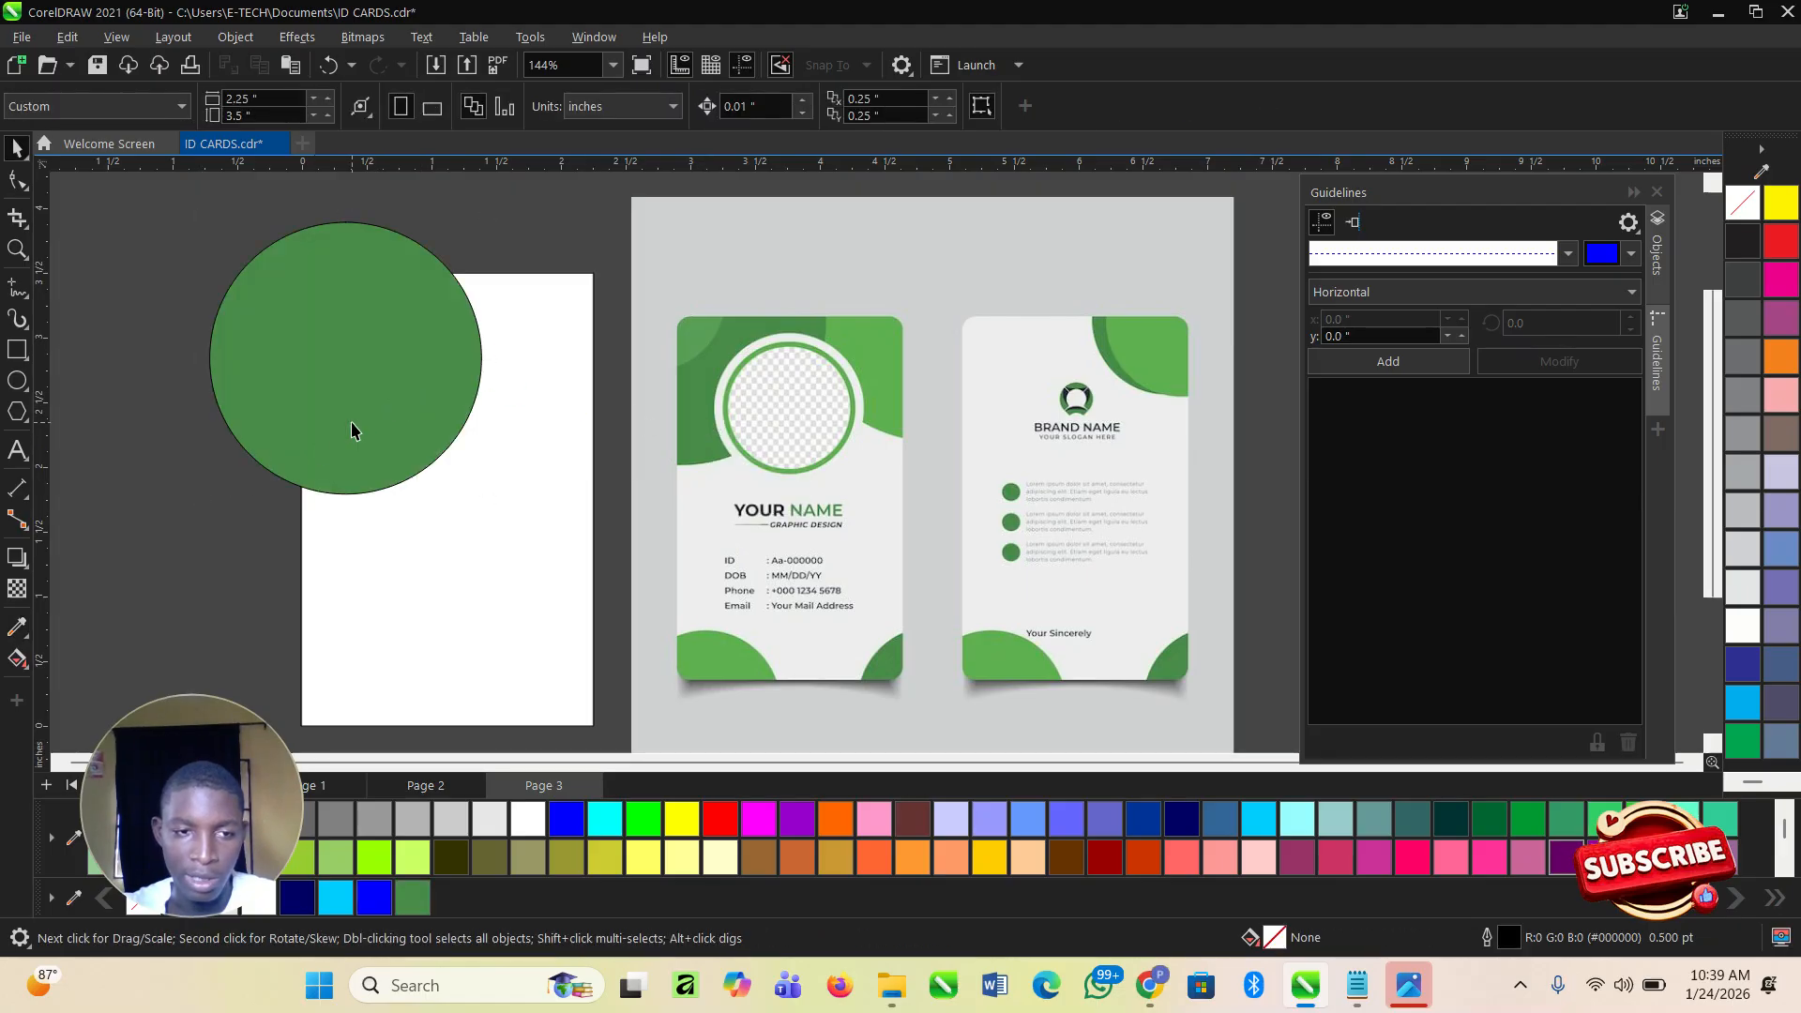
pyautogui.press('space')
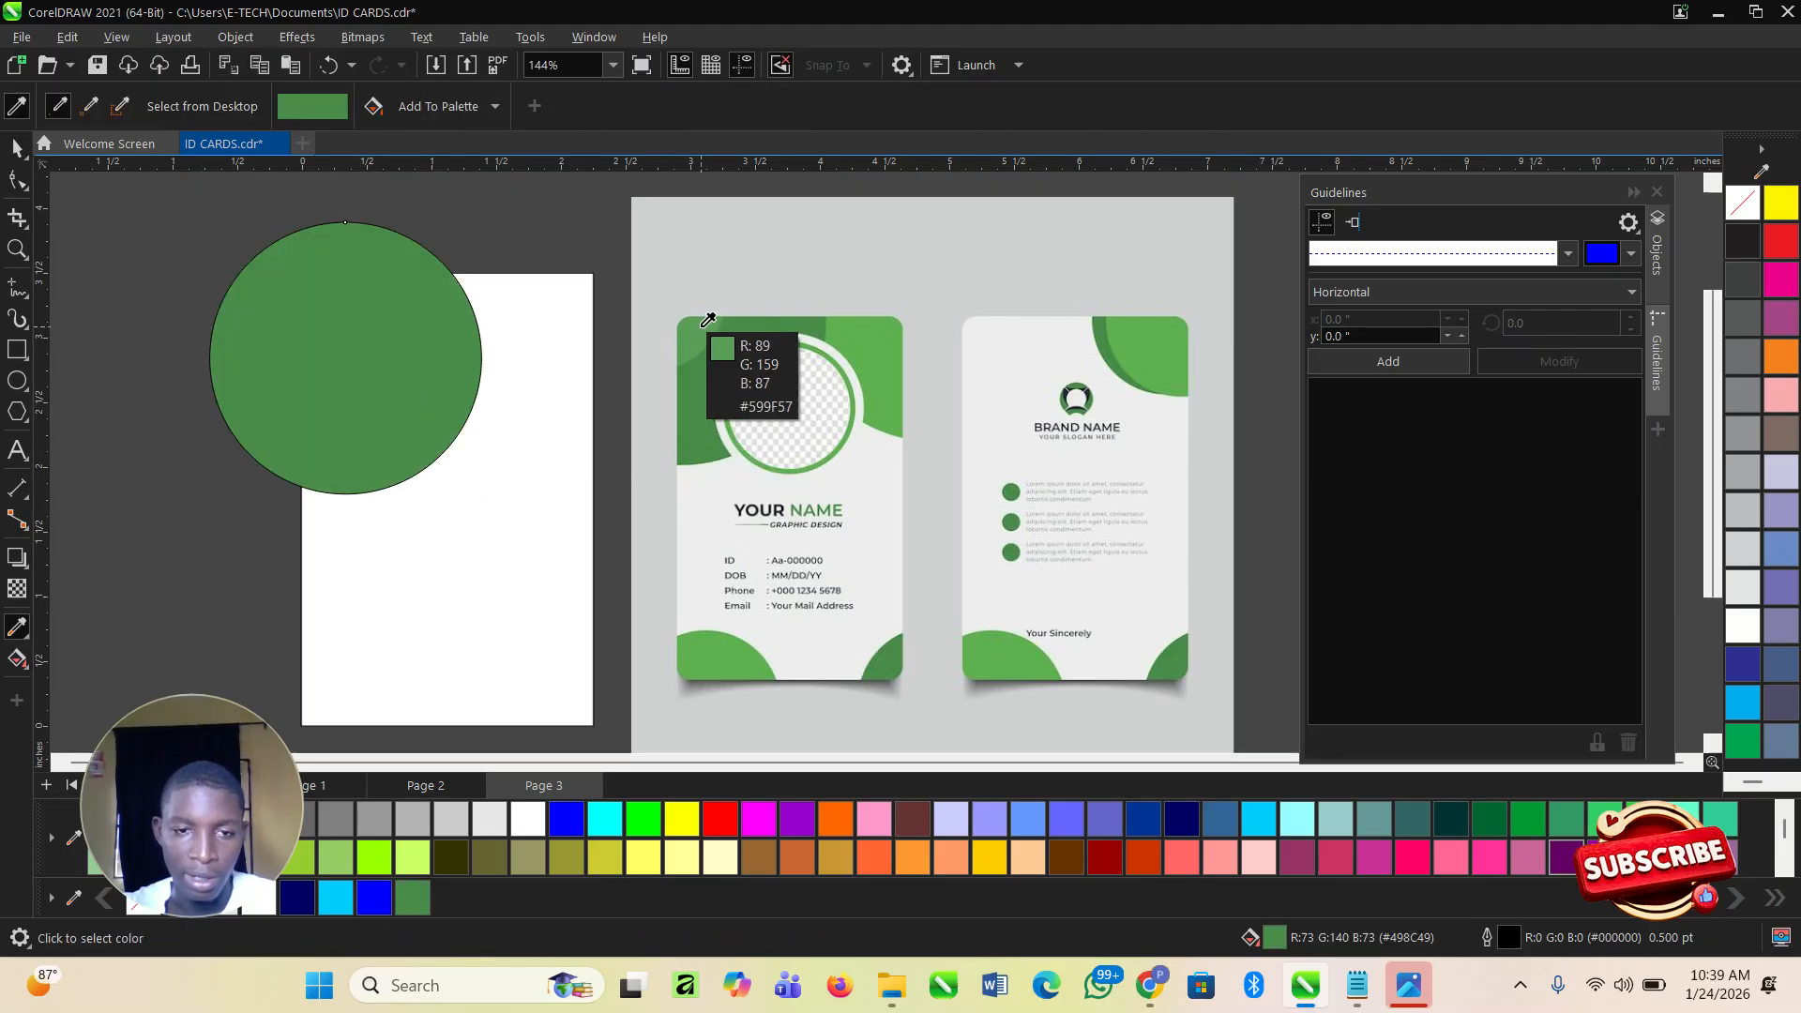
# Duplicate the circle up and to the left, and fill the copy with the lighter green #599F57 sampled from the reference card.
pyautogui.press('space')
pyautogui.moveTo(350, 354); pyautogui.dragTo(267, 283)
pyautogui.rightClick(266, 283)
pyautogui.click(149, 514)
pyautogui.press('space')
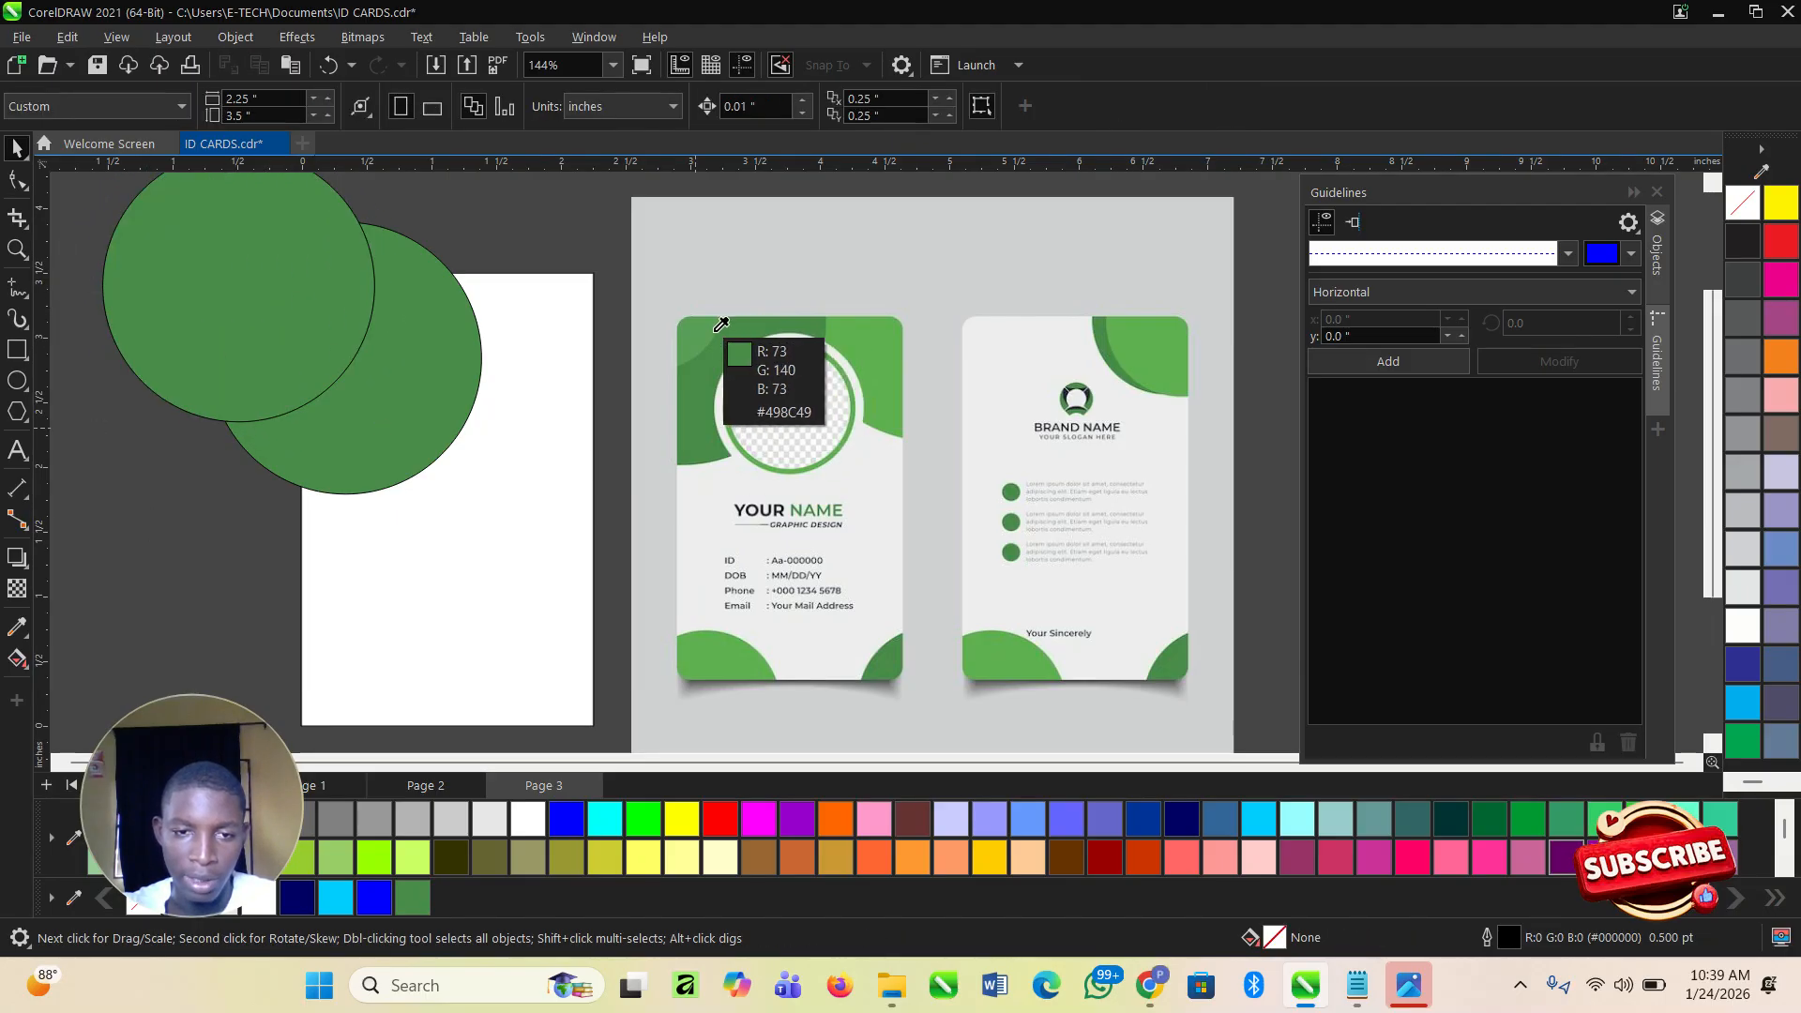
pyautogui.click(723, 328)
pyautogui.click(355, 330)
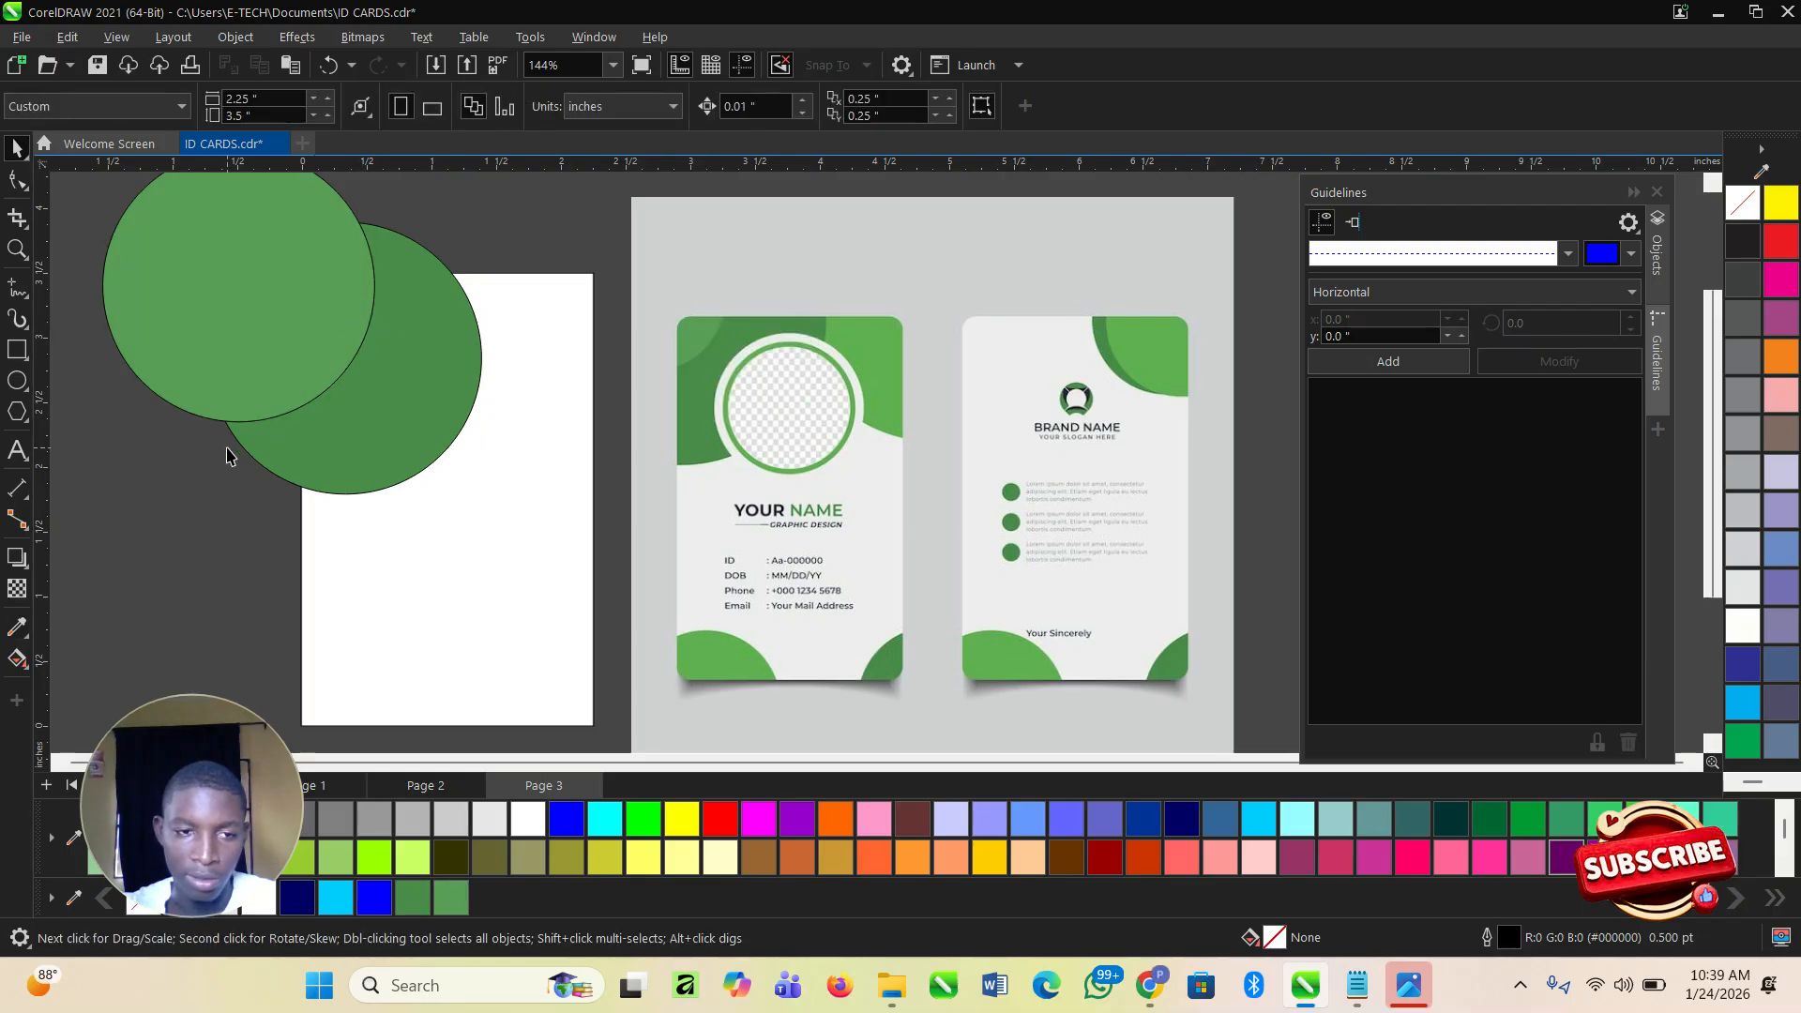
# Duplicate the dark green circle onto the page's upper-right corner and fill the copy with the bright green sampled from the reference card.
pyautogui.click(284, 345)
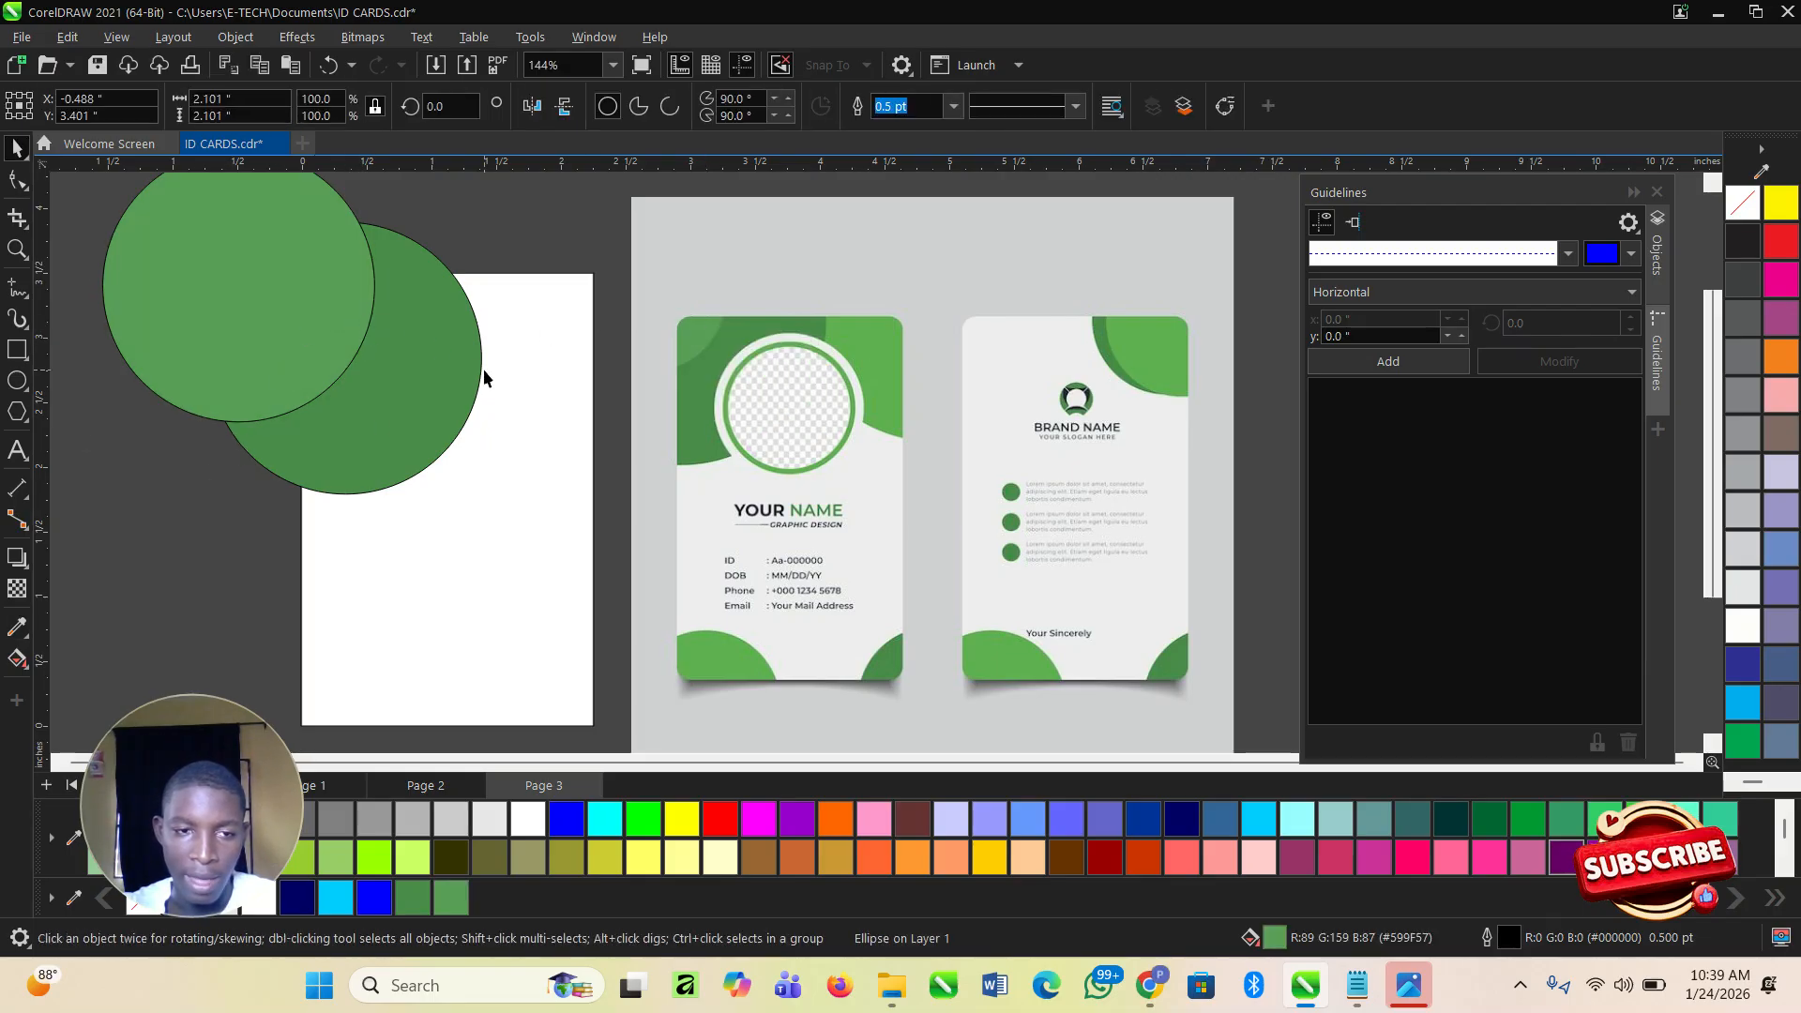
pyautogui.click(302, 449)
pyautogui.moveTo(302, 448); pyautogui.dragTo(492, 380)
pyautogui.press('i')
pyautogui.click(882, 340)
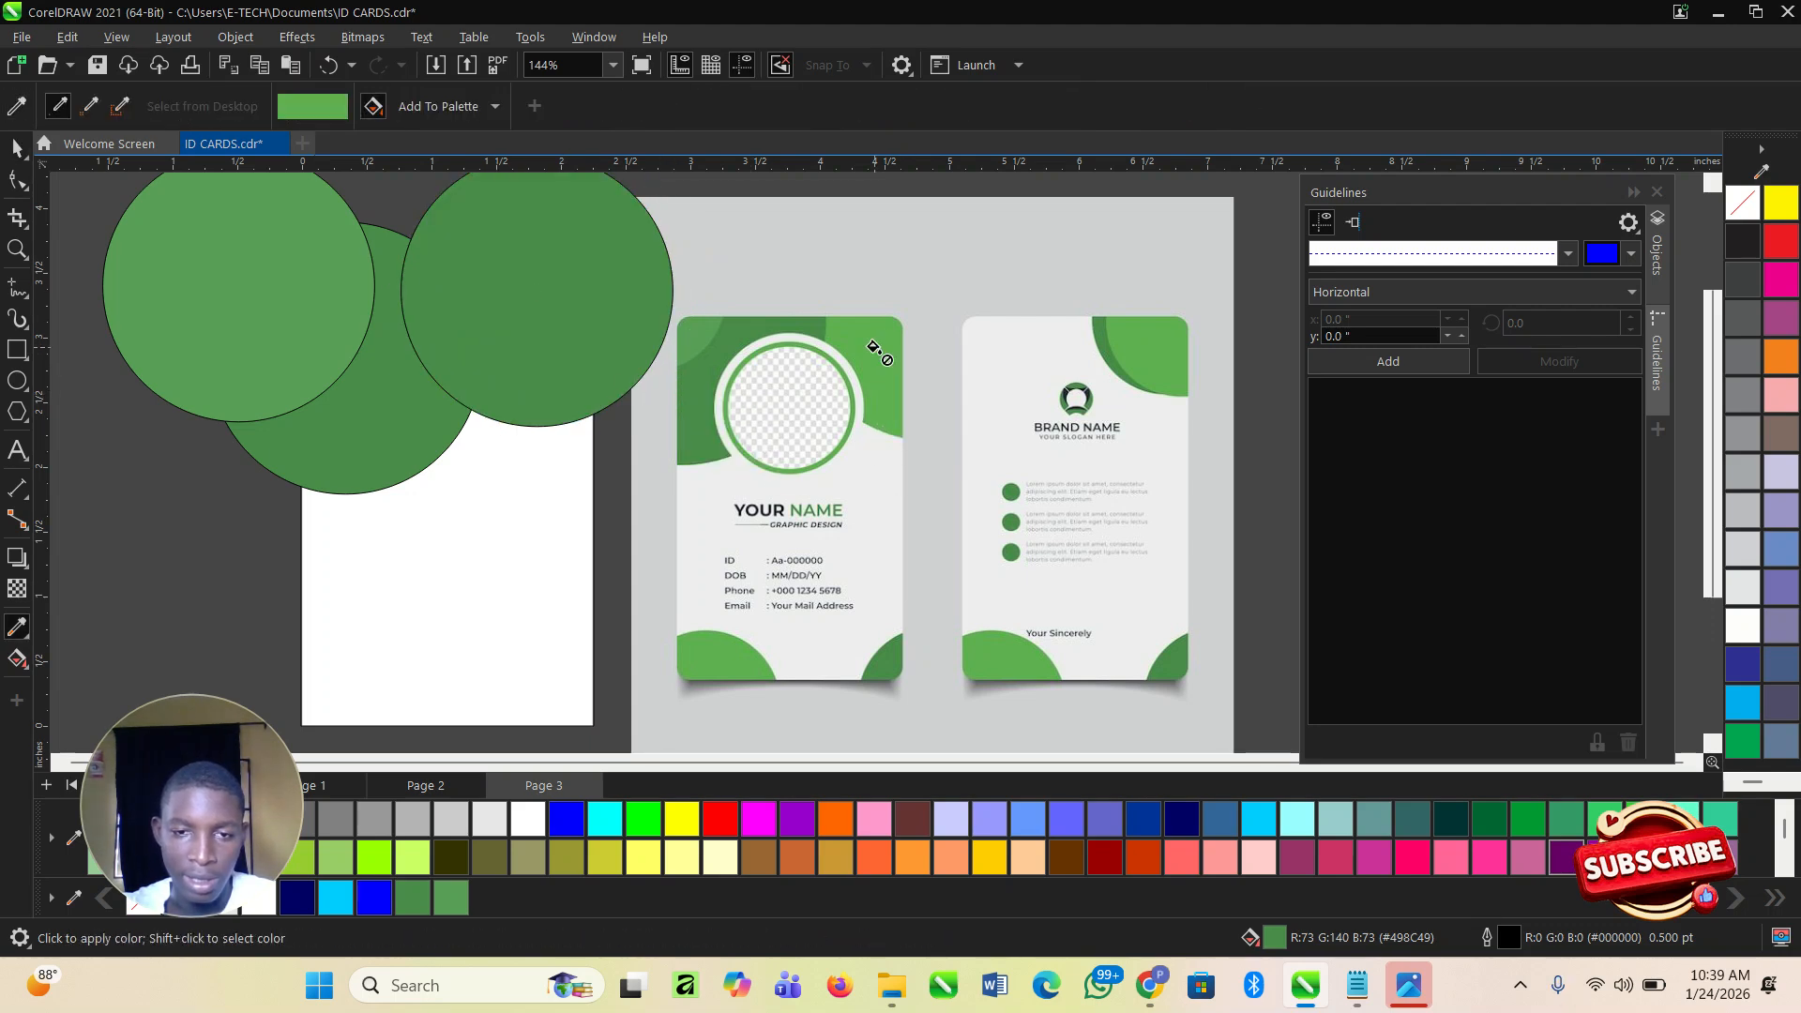
pyautogui.click(543, 349)
pyautogui.press('space')
# Set the outline width of all three circles to None.
pyautogui.scroll(-2, 511, 456)
pyautogui.moveTo(235, 234); pyautogui.dragTo(659, 539)
pyautogui.scroll(1, 623, 414)
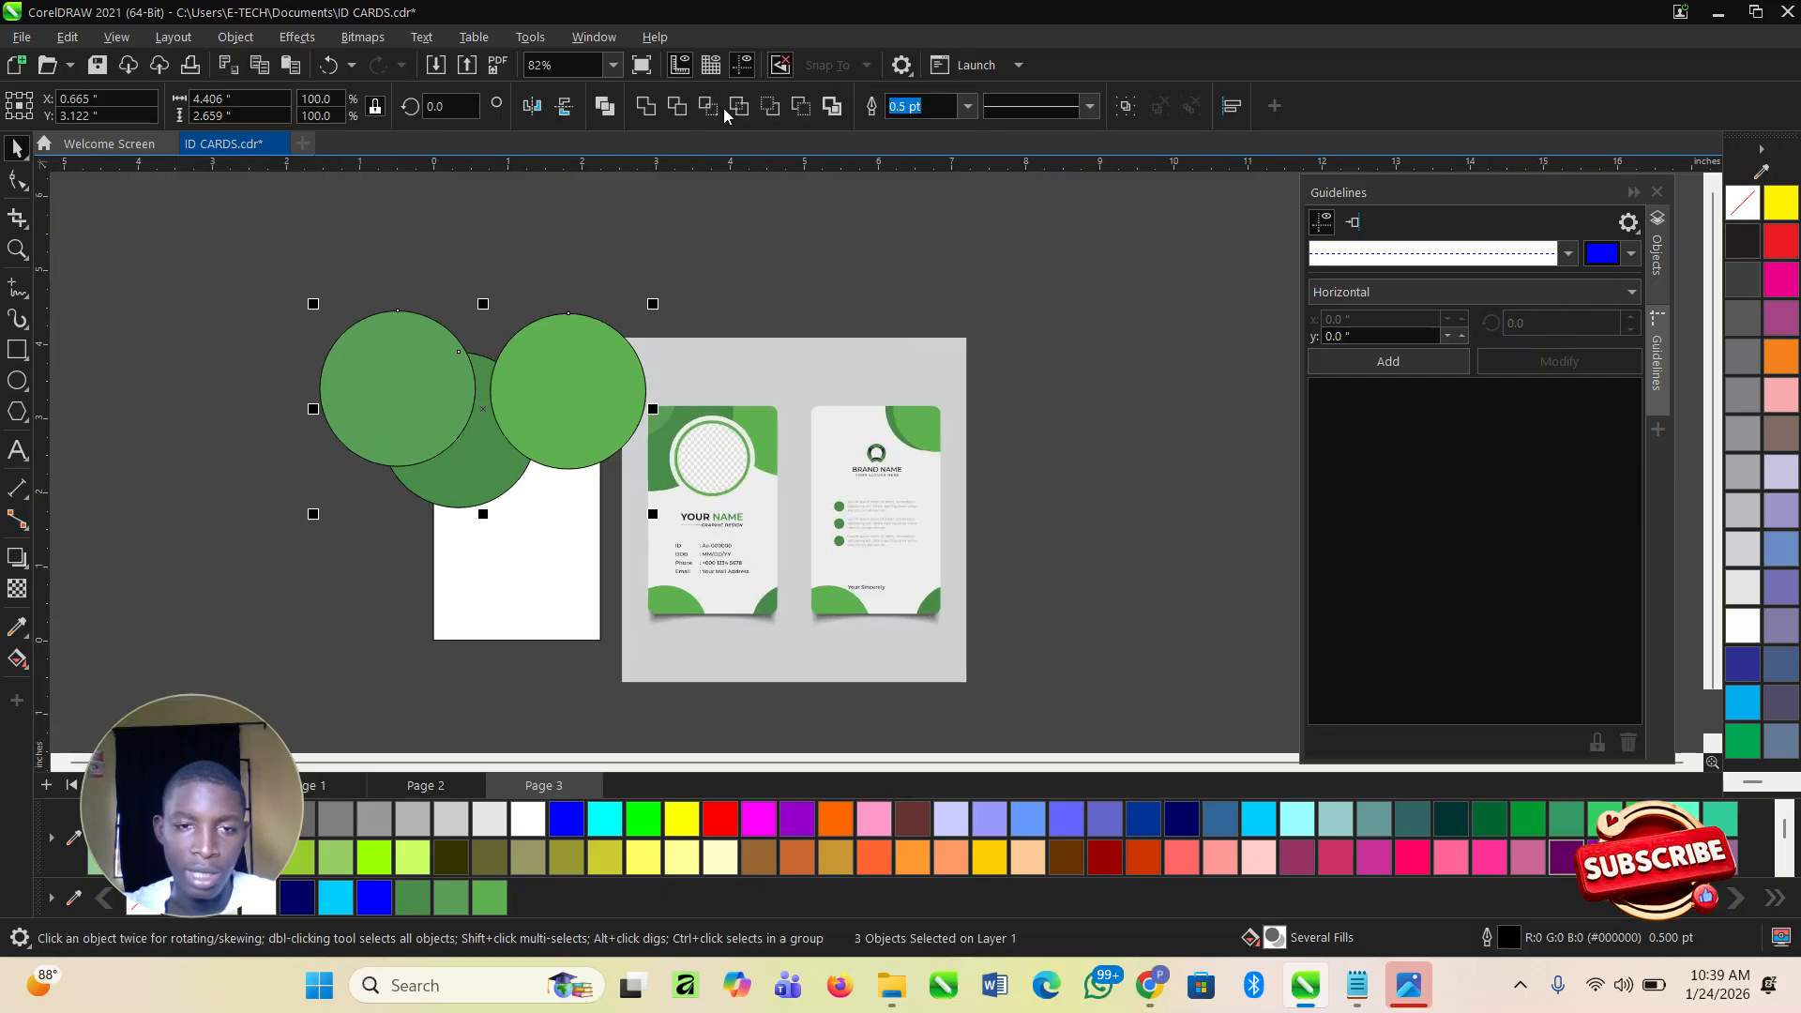
pyautogui.click(968, 106)
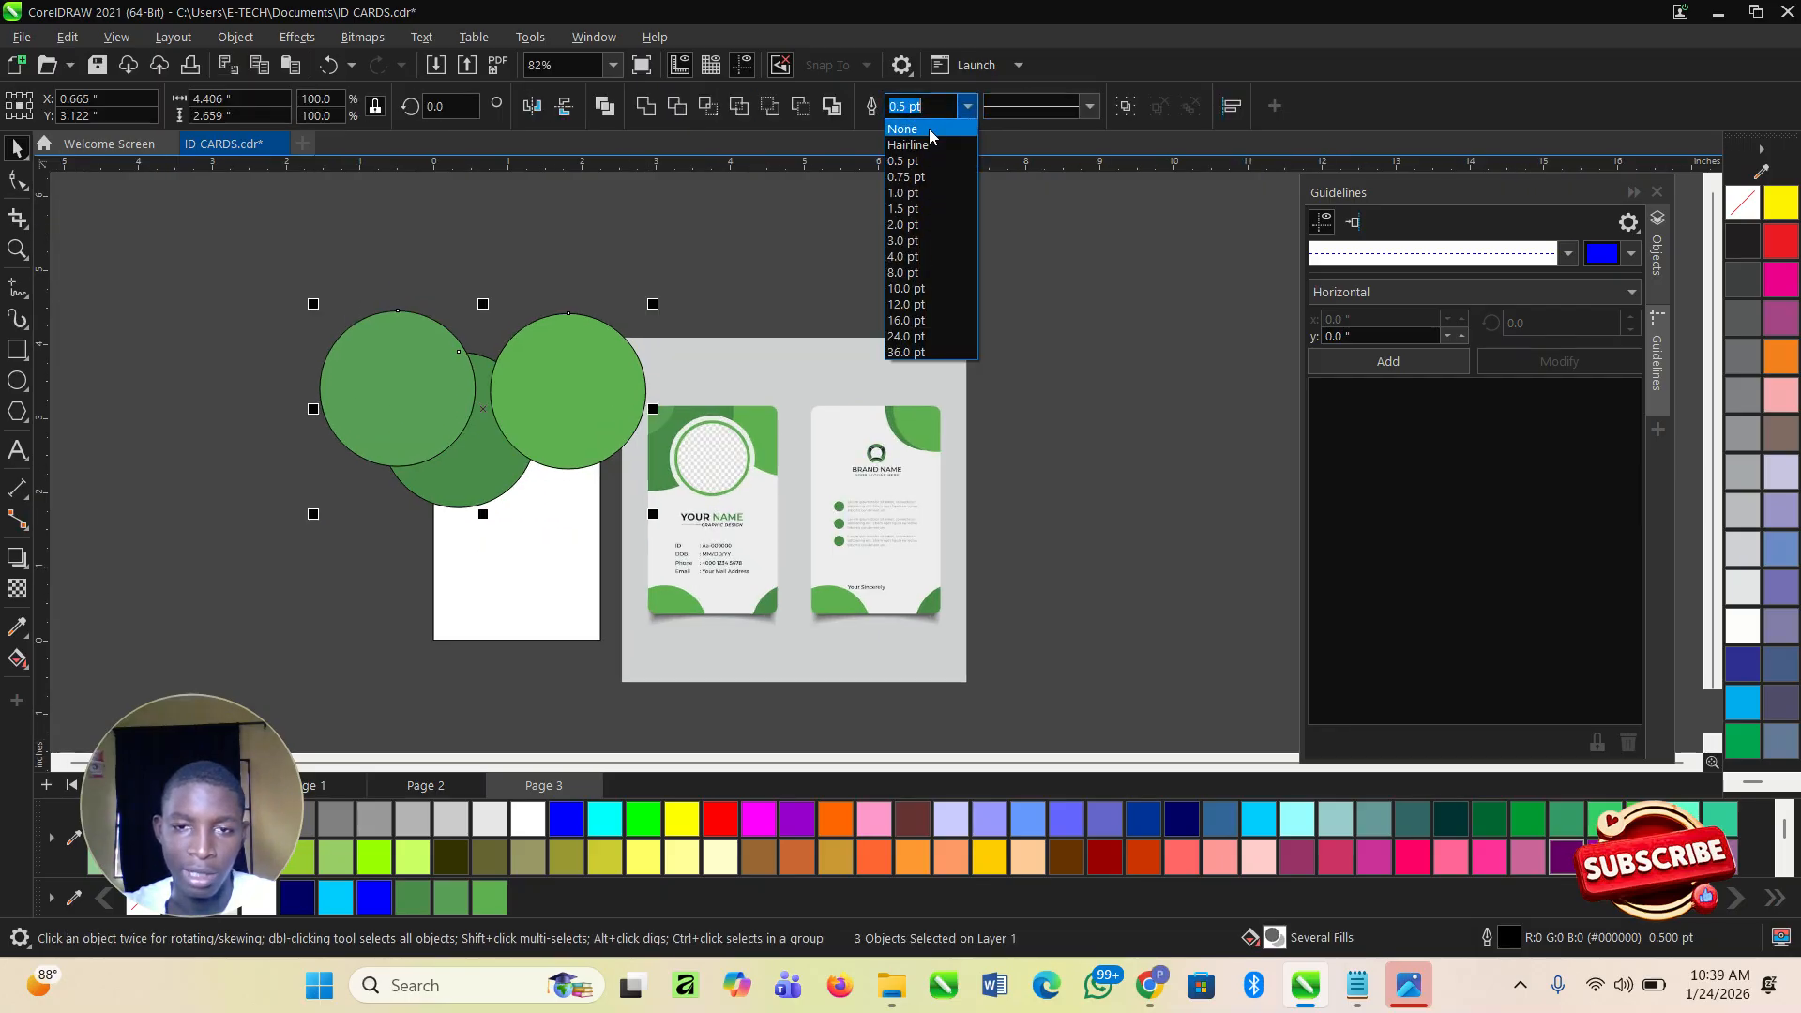
pyautogui.click(931, 128)
pyautogui.click(1061, 407)
# Examine the green shapes in the bottom corners of the reference card's front side.
pyautogui.scroll(2, 295, 680)
pyautogui.scroll(2, 507, 506)
pyautogui.scroll(-3, 544, 442)
pyautogui.scroll(3, 426, 426)
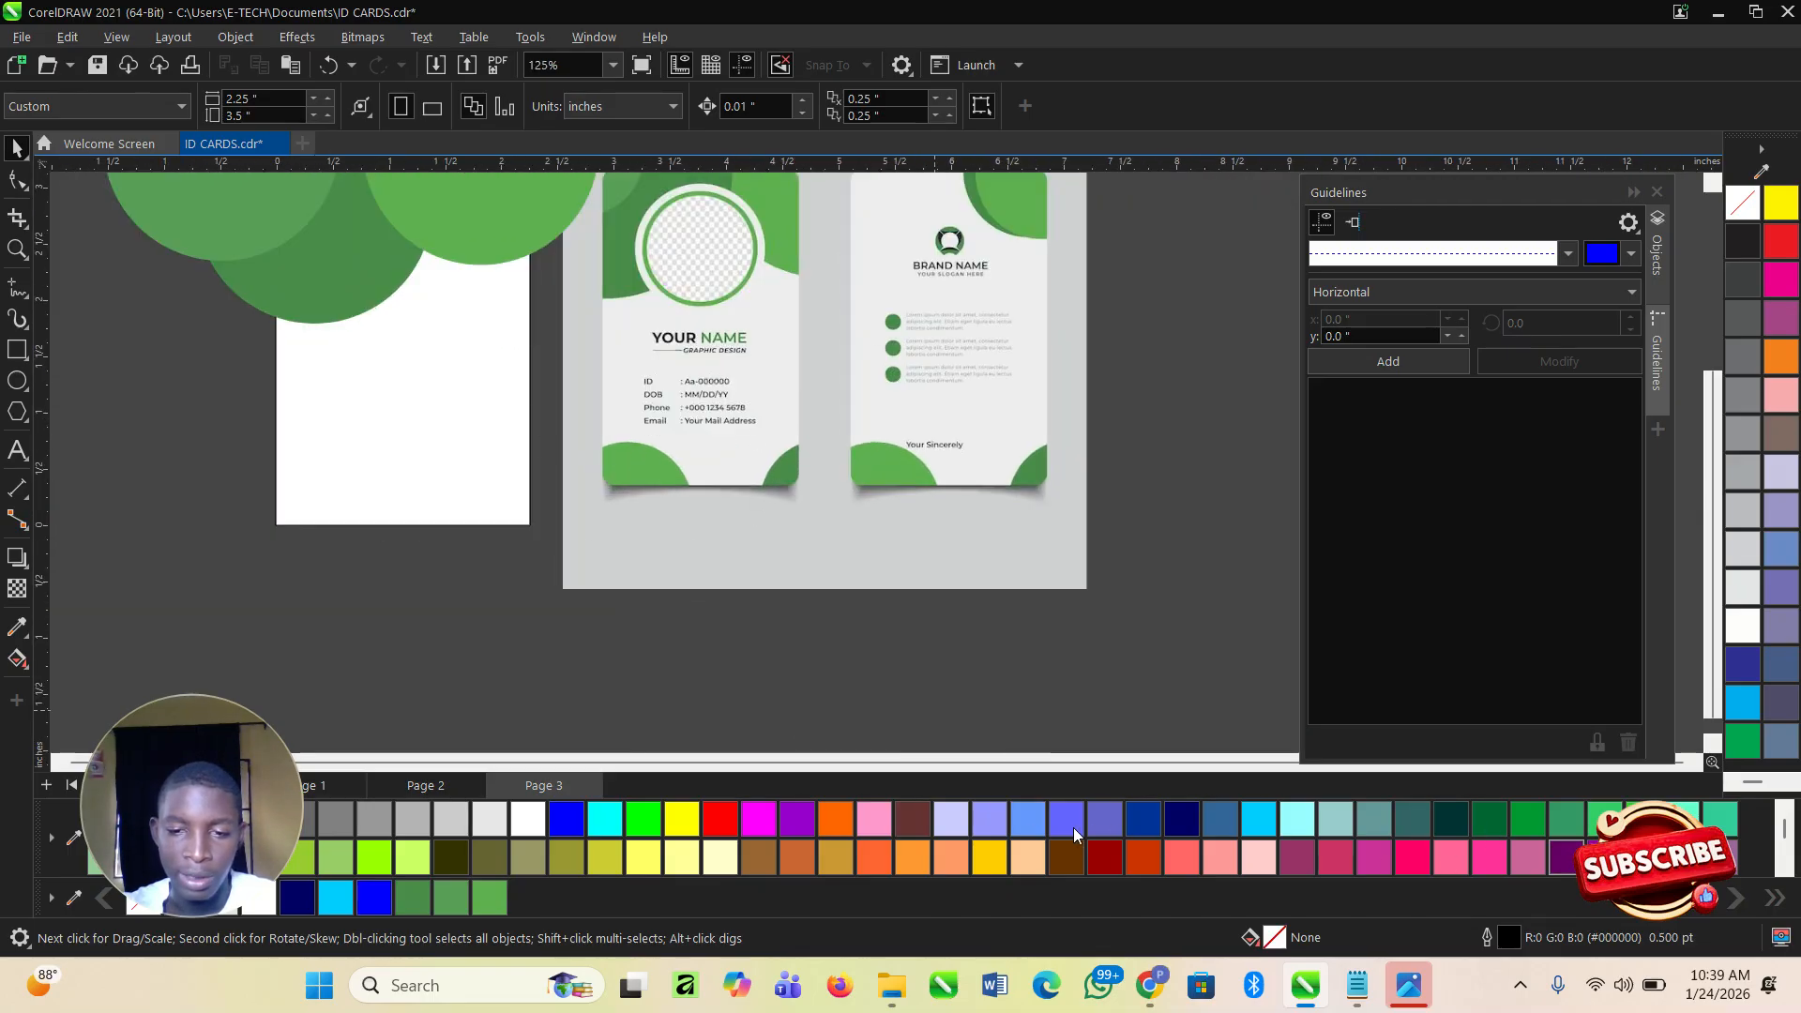
pyautogui.moveTo(594, 396)
pyautogui.mouseDown()
pyautogui.moveTo(715, 423)
pyautogui.moveTo(700, 500)
pyautogui.moveTo(763, 579)
pyautogui.moveTo(784, 380)
pyautogui.mouseUp()
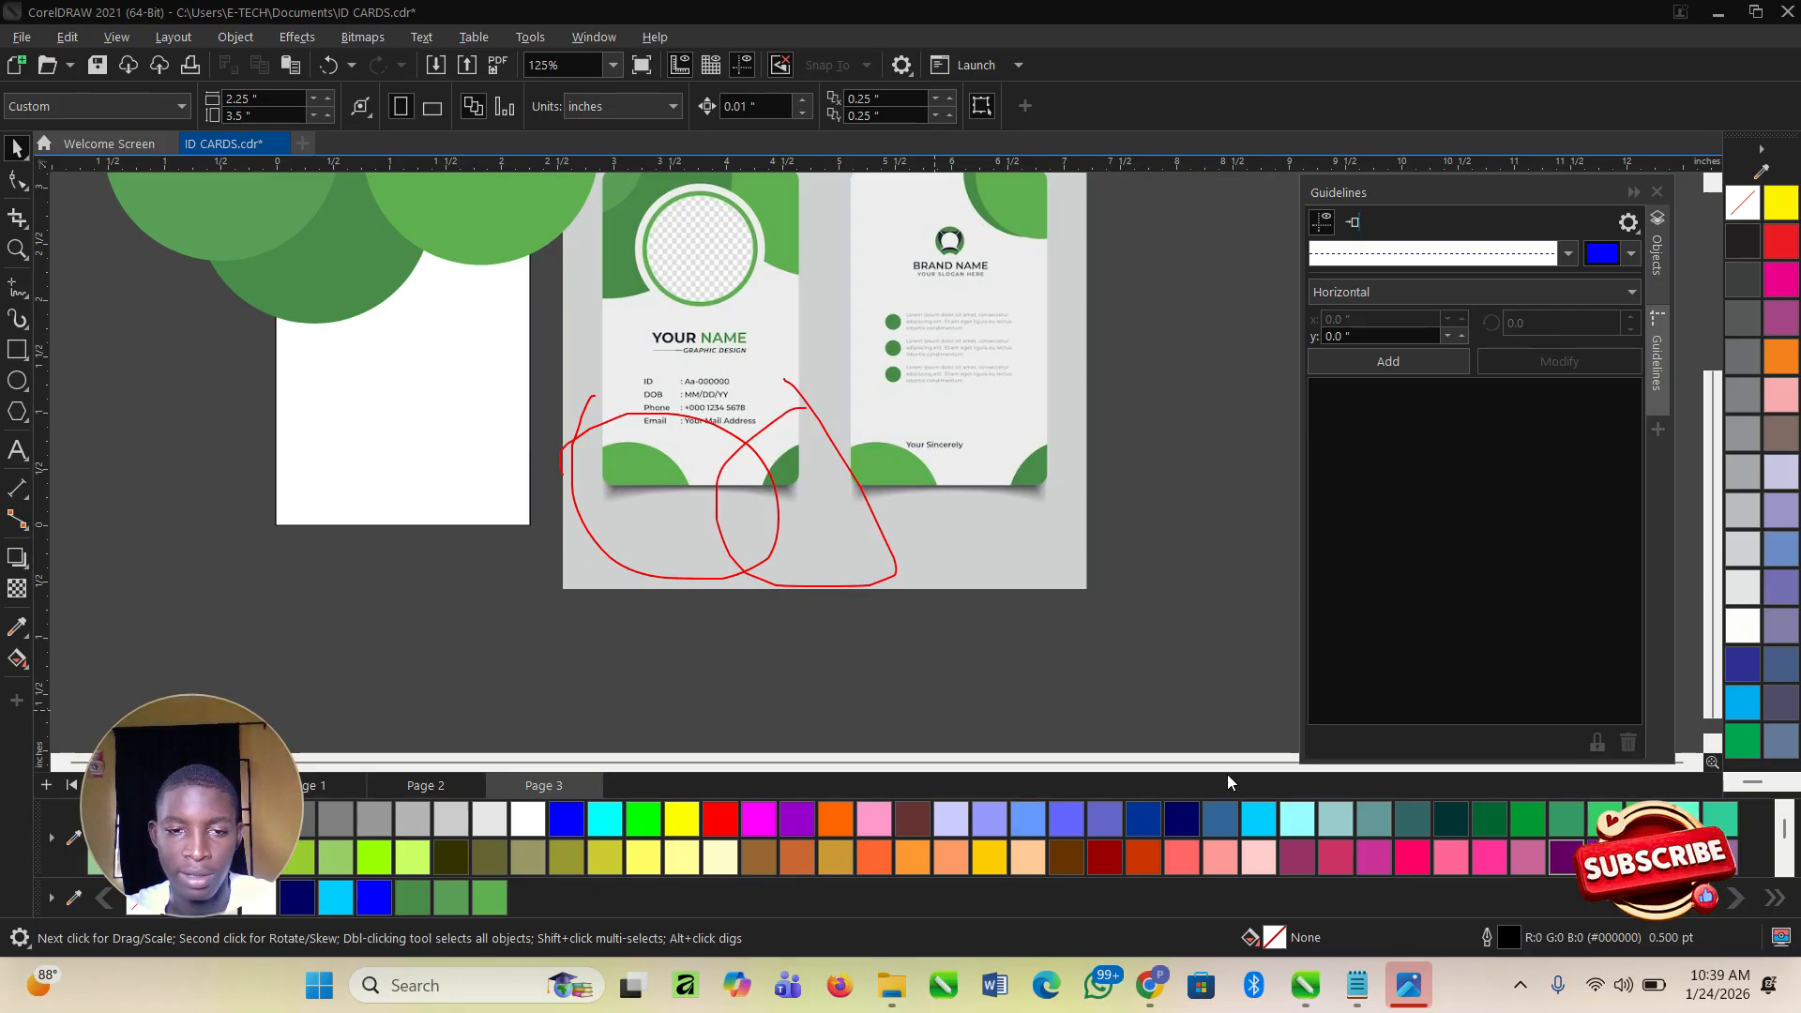
pyautogui.moveTo(840, 468)
pyautogui.mouseDown()
pyautogui.moveTo(703, 584)
pyautogui.moveTo(680, 420)
pyautogui.mouseUp()
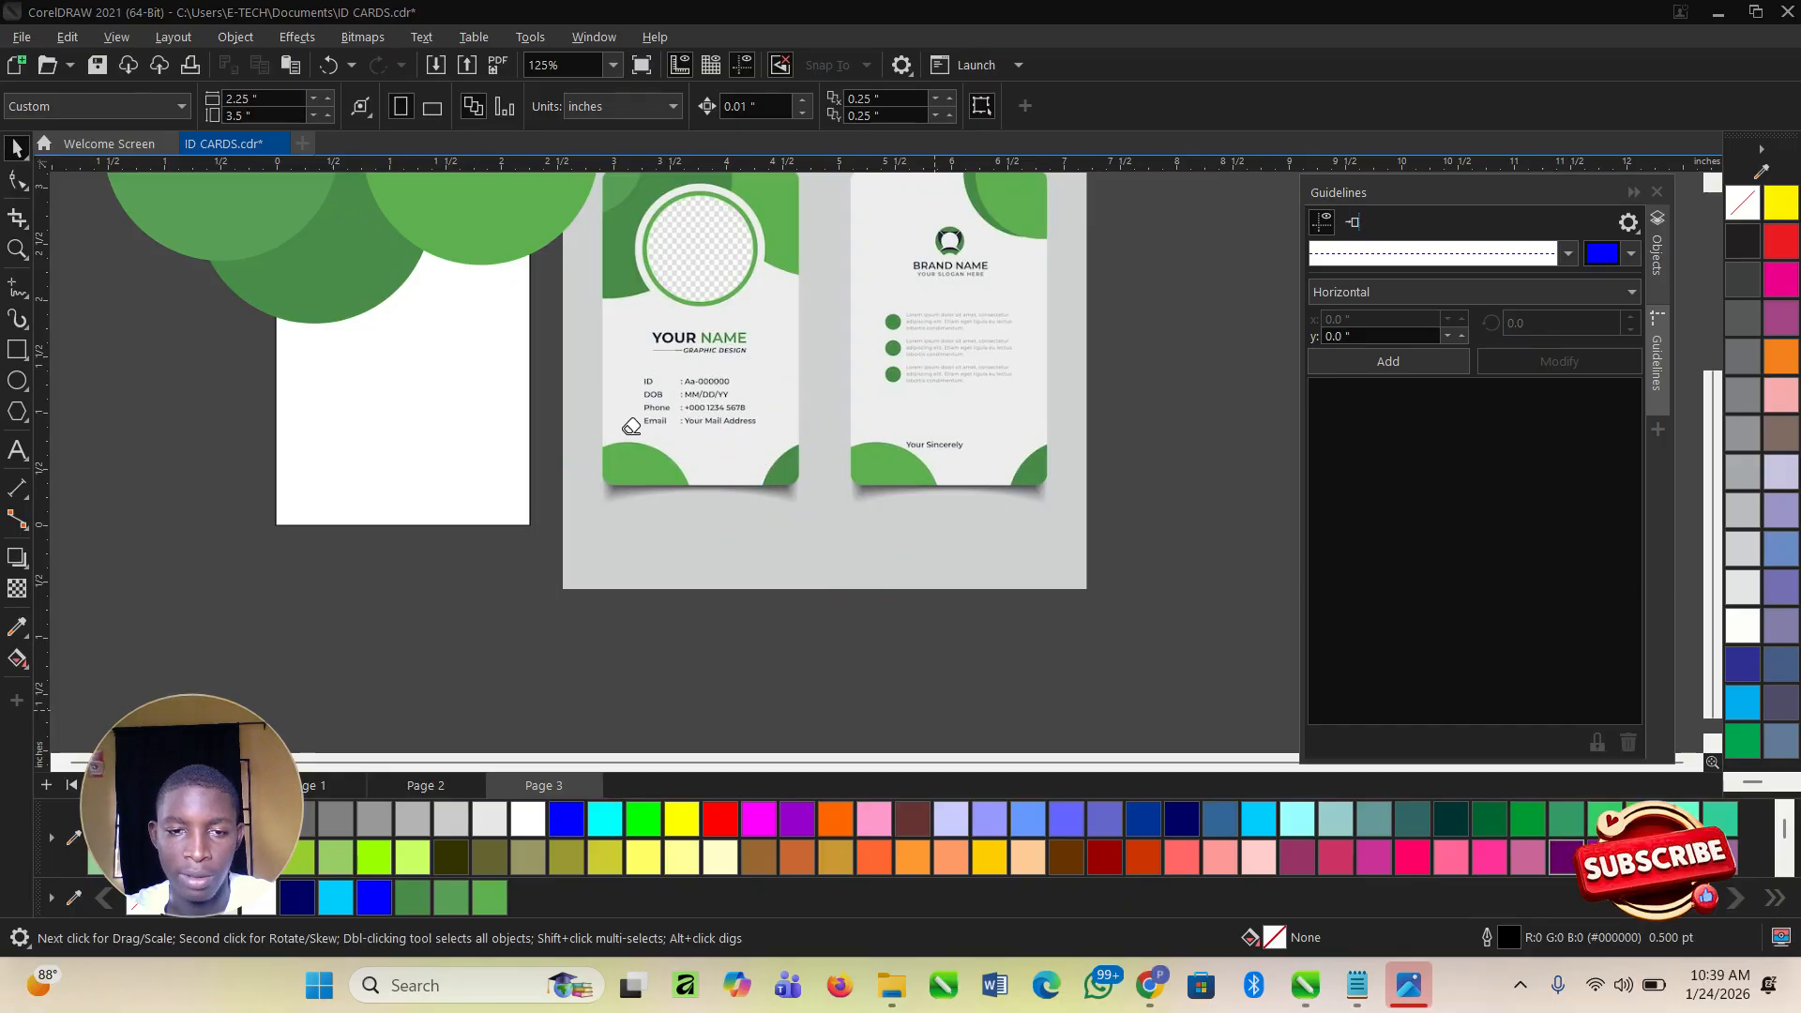
pyautogui.press('w')
pyautogui.press('w')
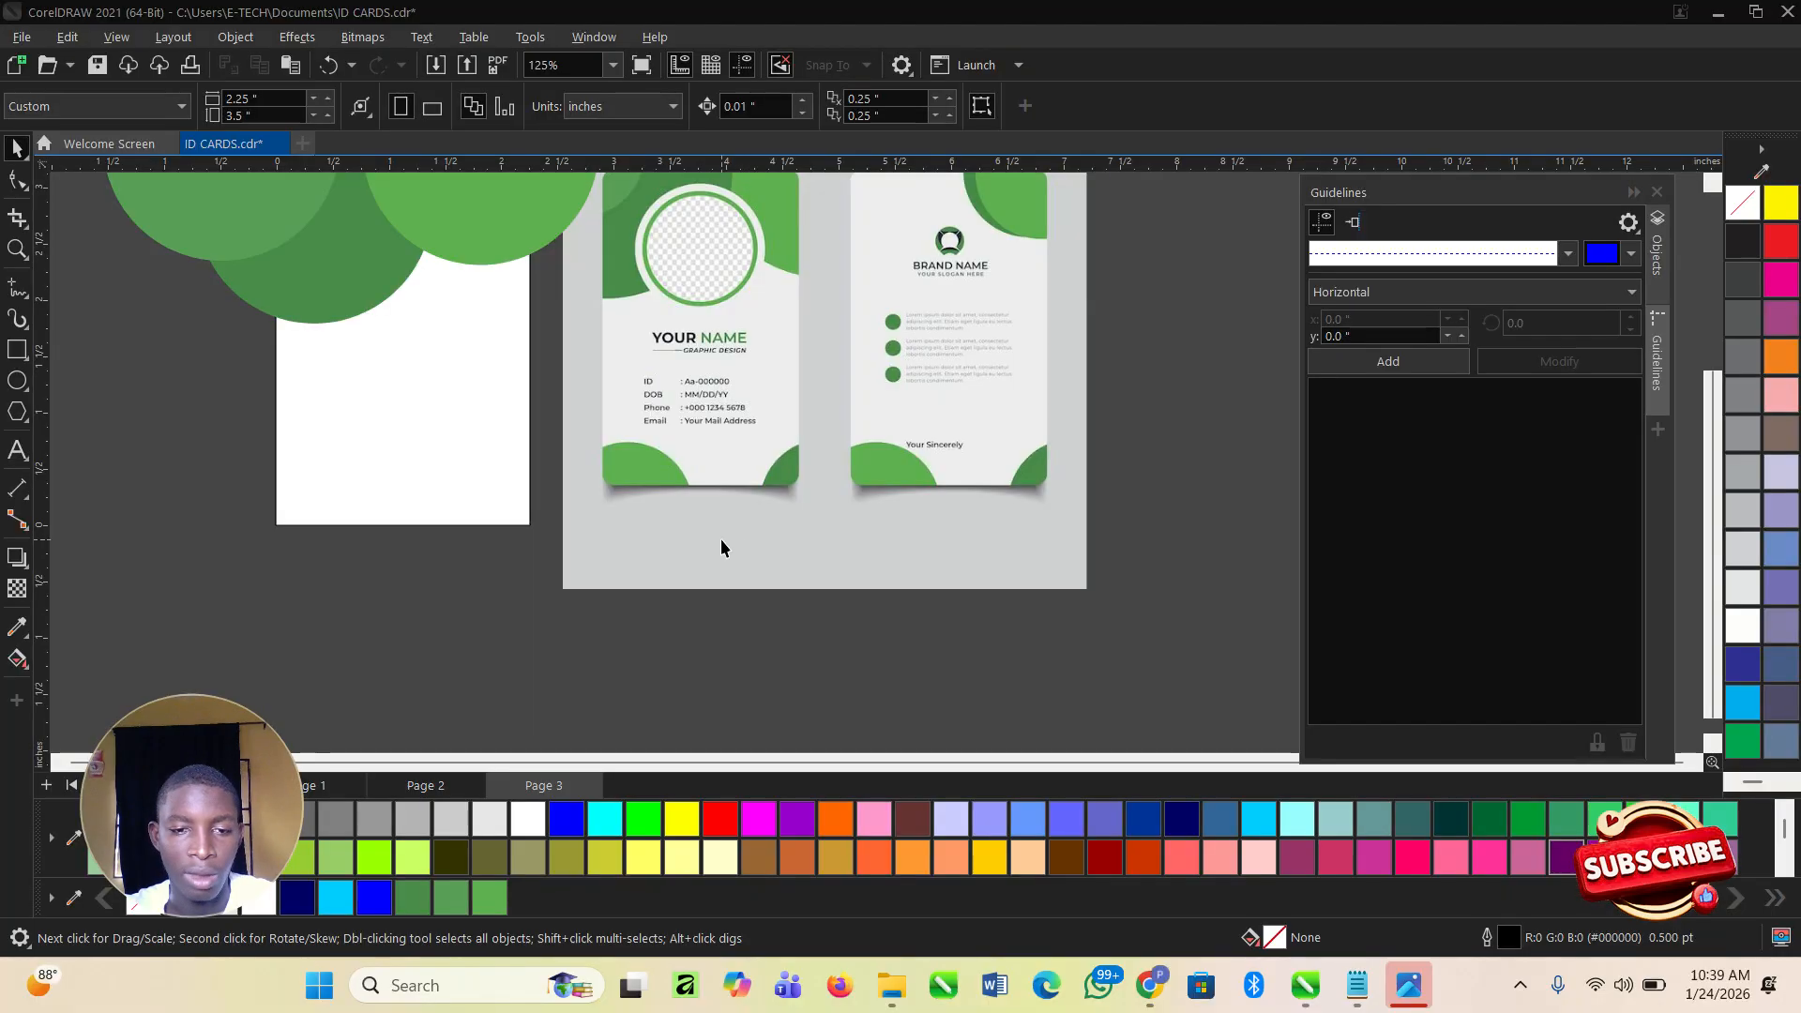
# Copy the lighter green circle from the page's upper-left area onto its lower-left corner.
pyautogui.click(569, 502)
pyautogui.scroll(-2, 563, 488)
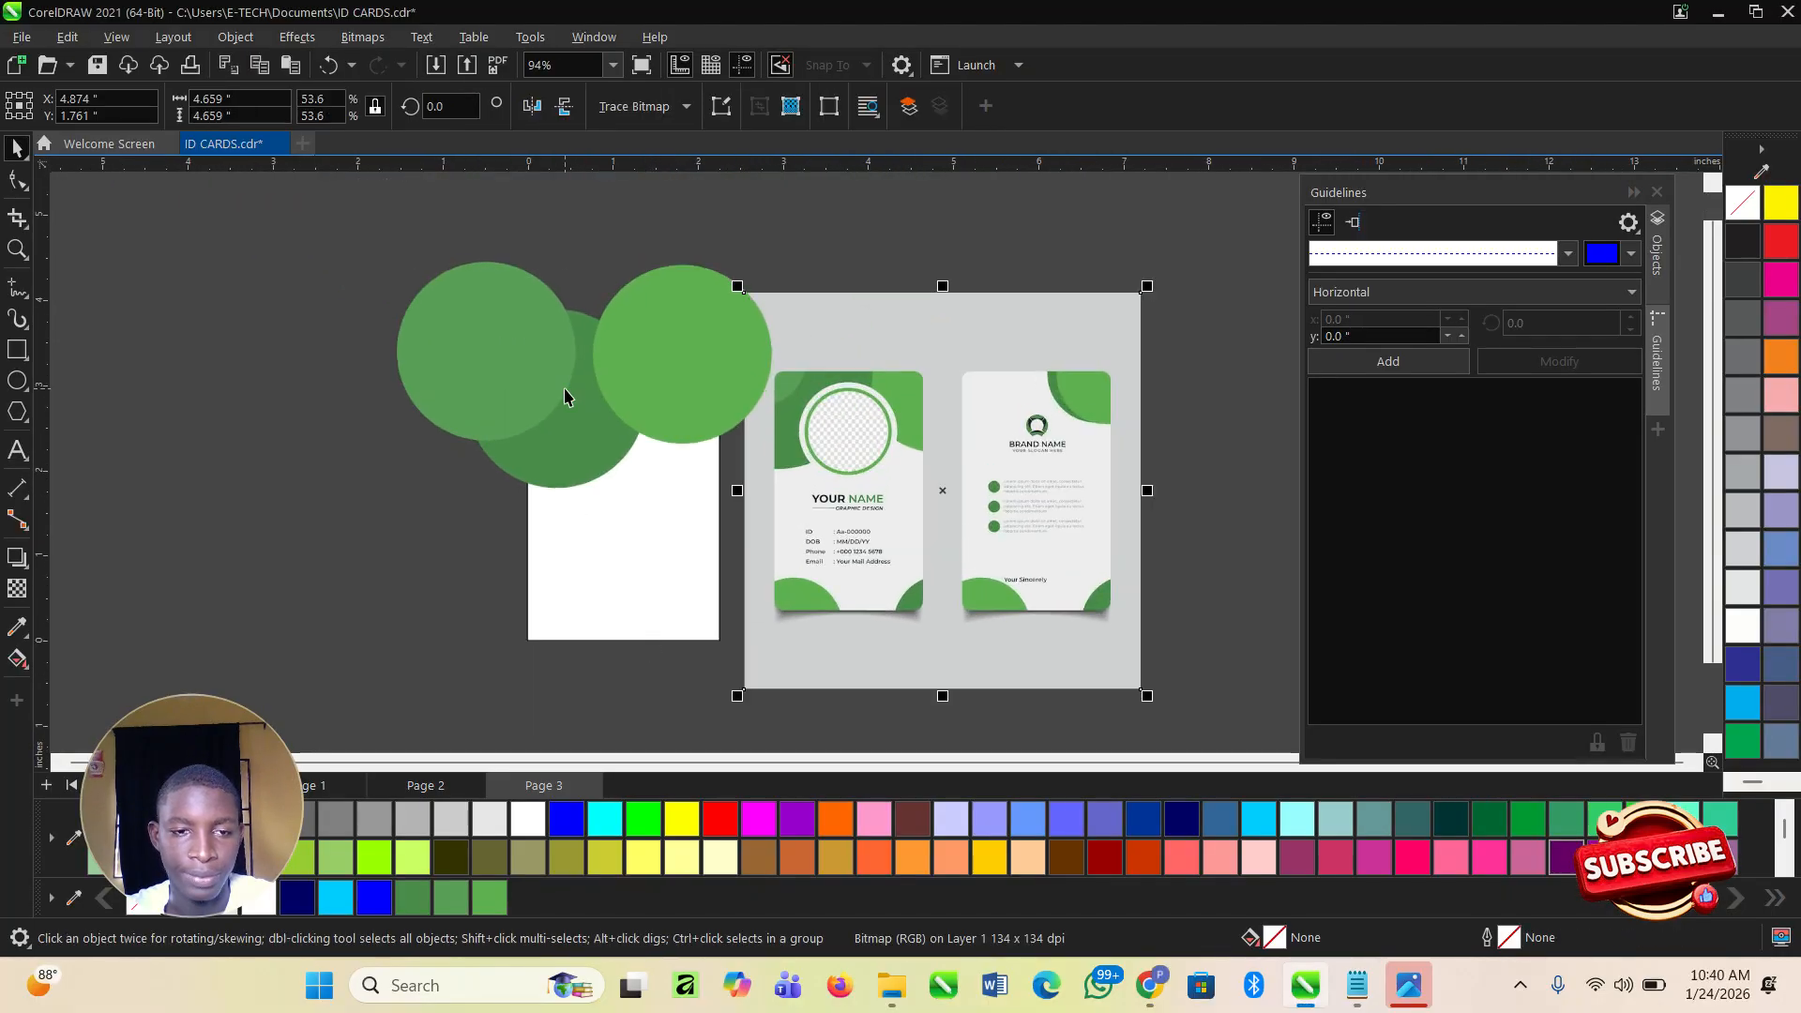
pyautogui.moveTo(475, 261); pyautogui.dragTo(509, 599)
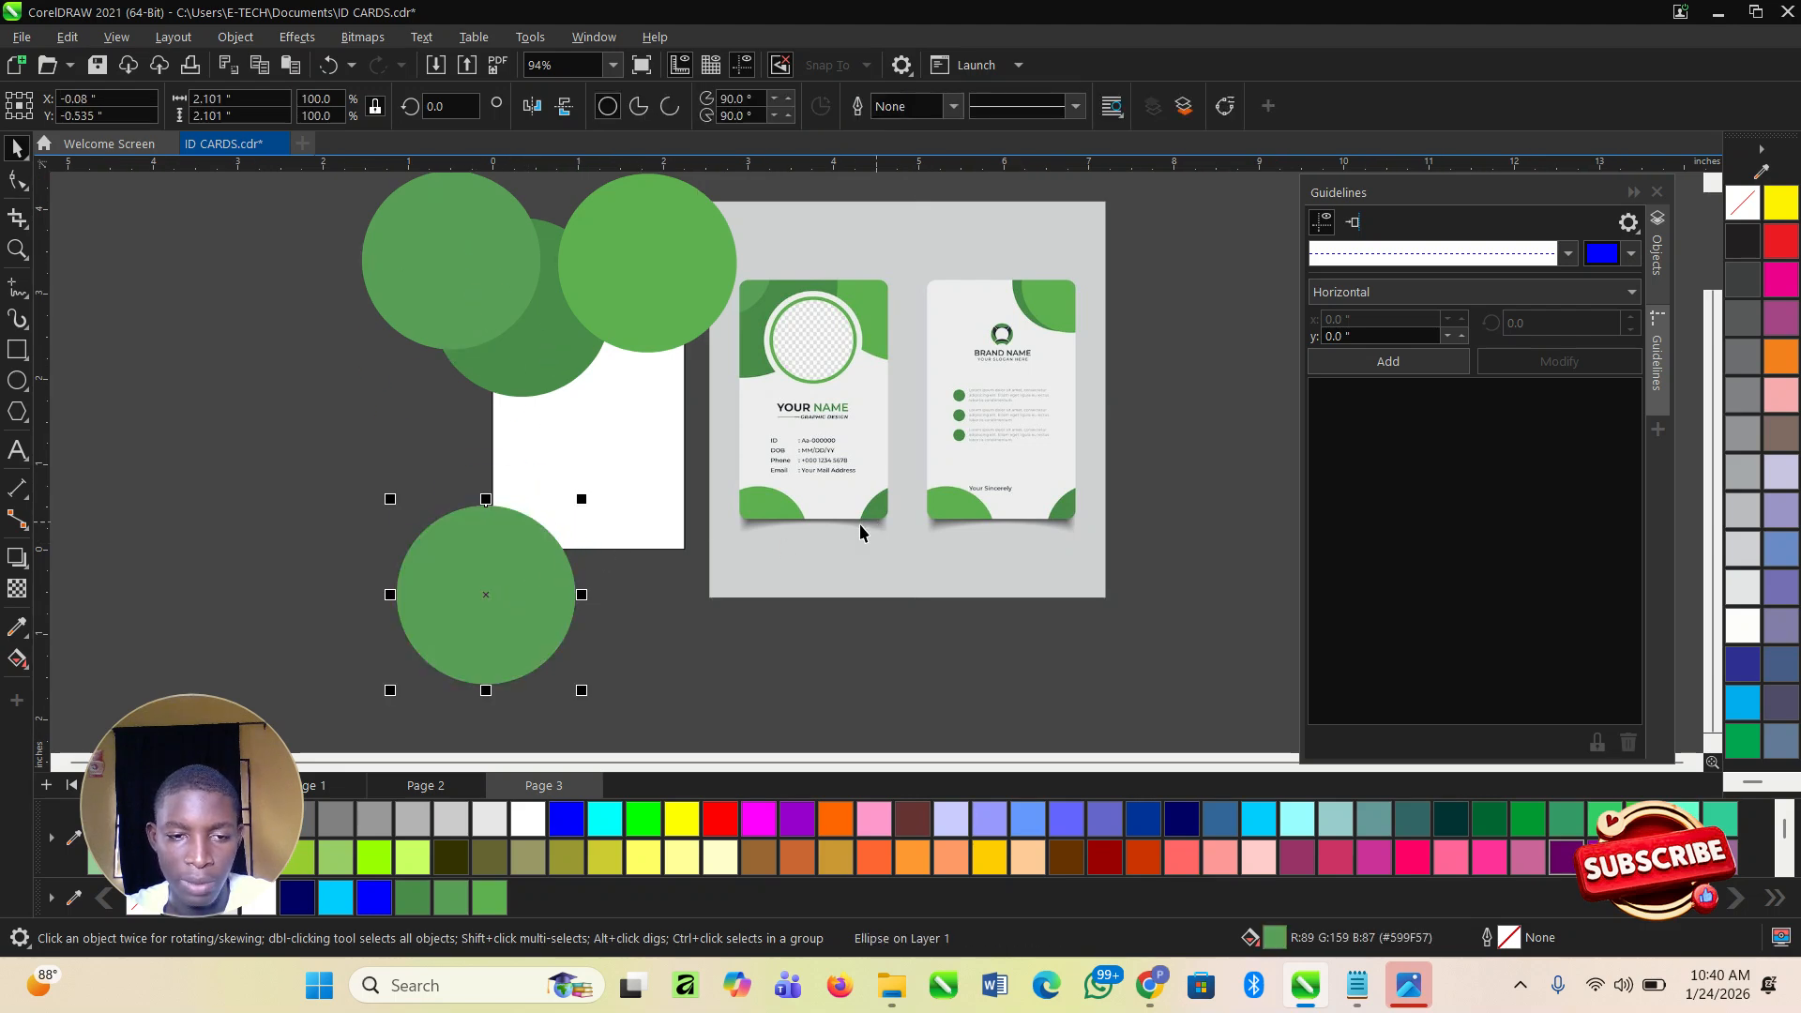
# Duplicate the lower-left circle near the page's lower-right corner and fill the copy with dark green #498C49.
pyautogui.moveTo(479, 574); pyautogui.dragTo(724, 563)
pyautogui.scroll(3, 713, 647)
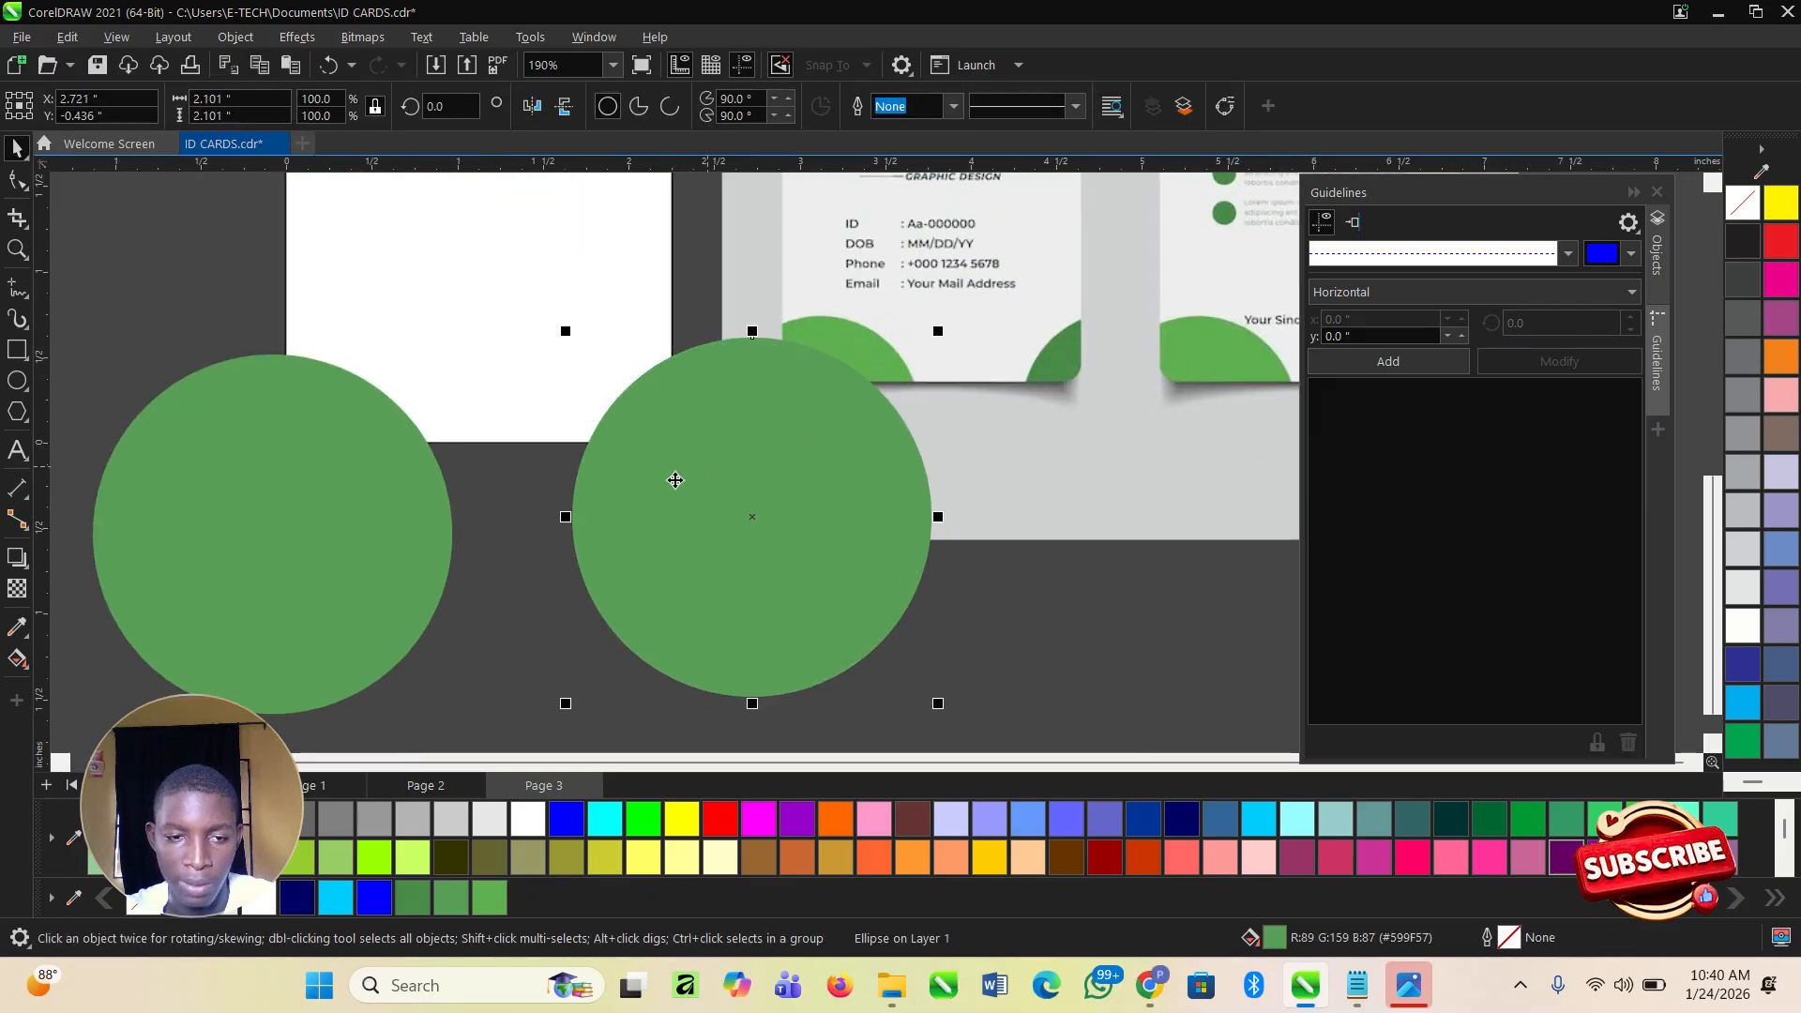
pyautogui.scroll(-1, 695, 473)
pyautogui.click(412, 897)
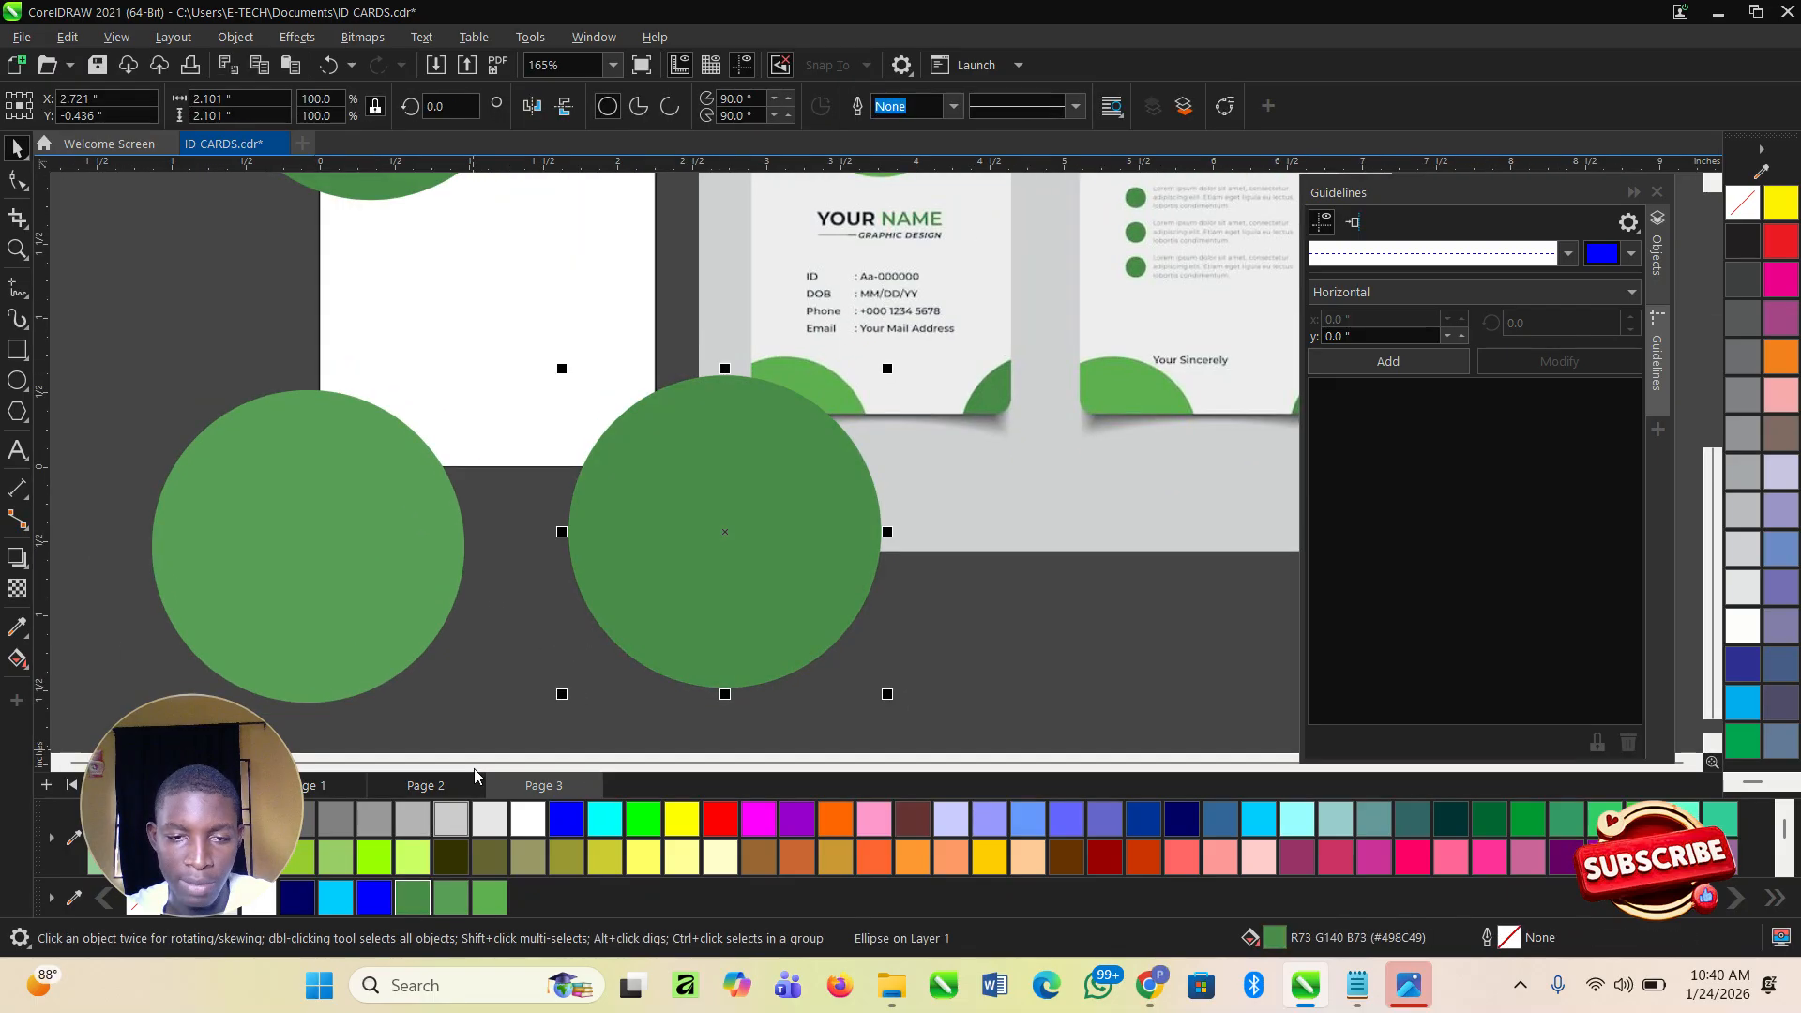
pyautogui.scroll(-4, 525, 732)
pyautogui.click(403, 645)
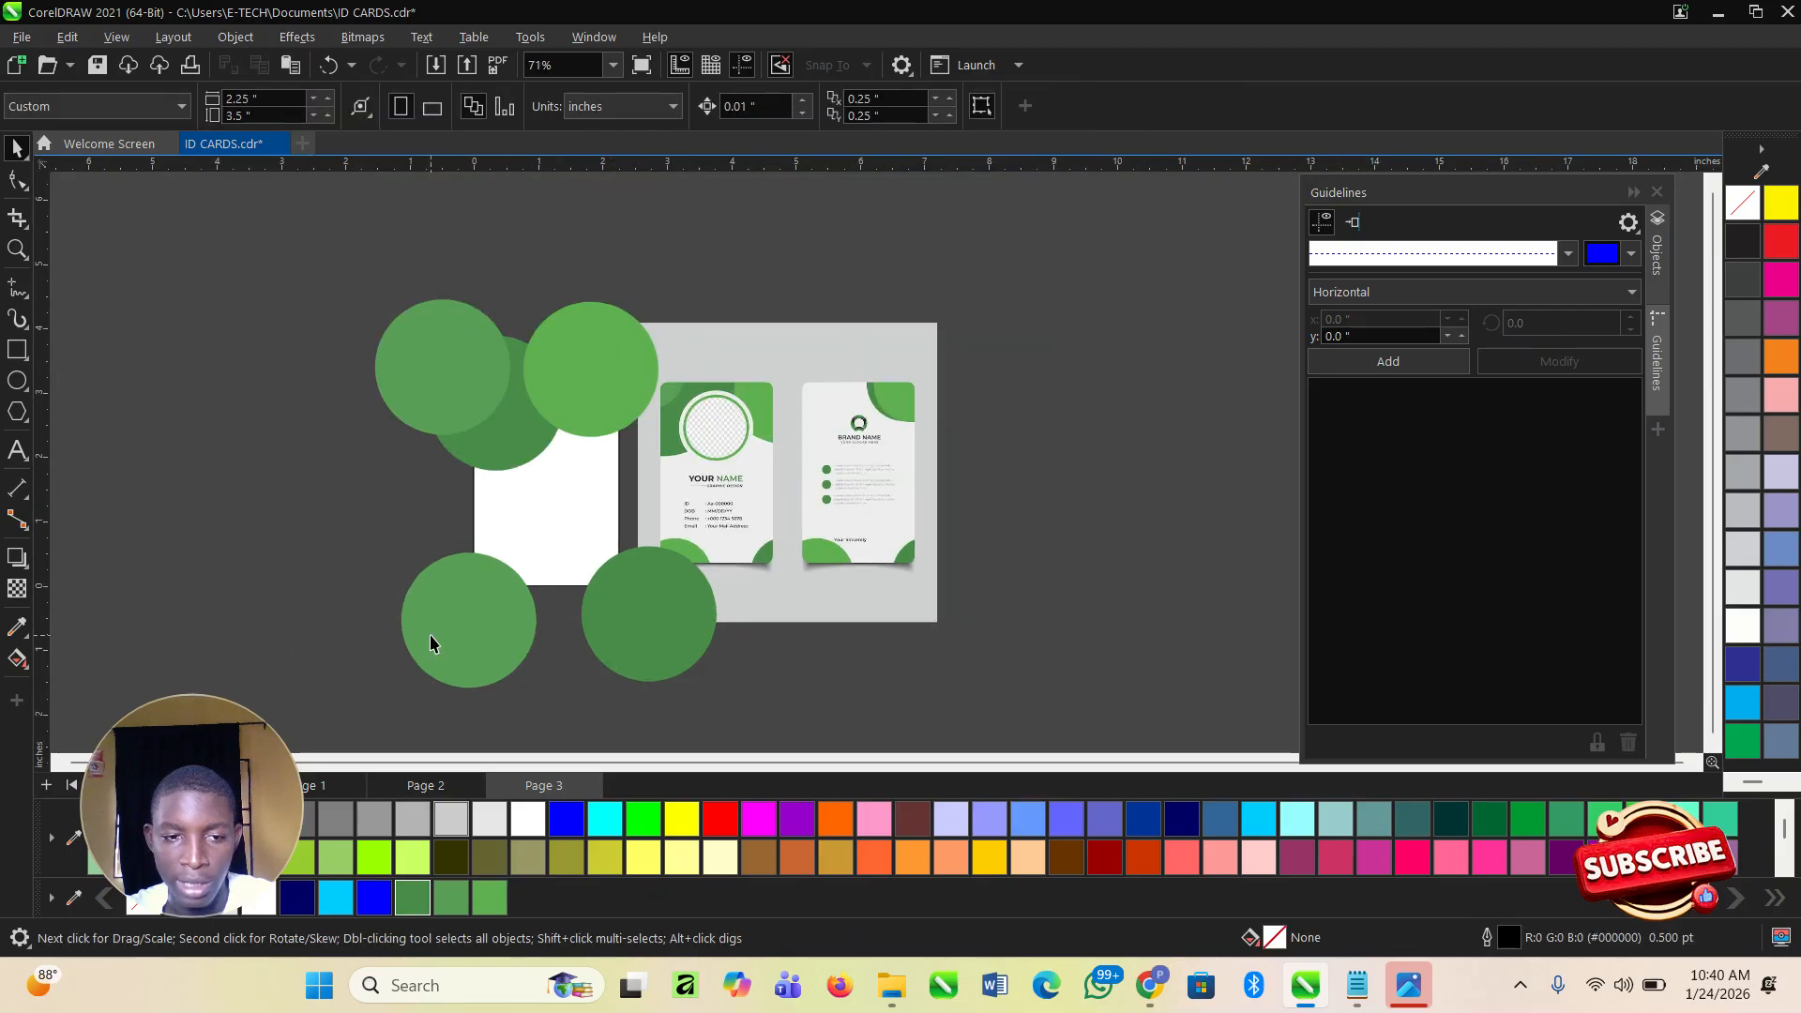
# Place all five green circles inside the page-sized rectangle as a PowerClip.
pyautogui.click(487, 623)
pyautogui.keyDown('shift'); pyautogui.click(662, 612); pyautogui.keyUp('shift')
pyautogui.keyDown('shift'); pyautogui.click(579, 411); pyautogui.keyUp('shift')
pyautogui.keyDown('shift'); pyautogui.click(519, 440); pyautogui.keyUp('shift')
pyautogui.keyDown('shift'); pyautogui.click(457, 382); pyautogui.keyUp('shift')
pyautogui.moveTo(453, 380); pyautogui.dragTo(267, 353)
pyautogui.hotkey('ctrl', 'z')
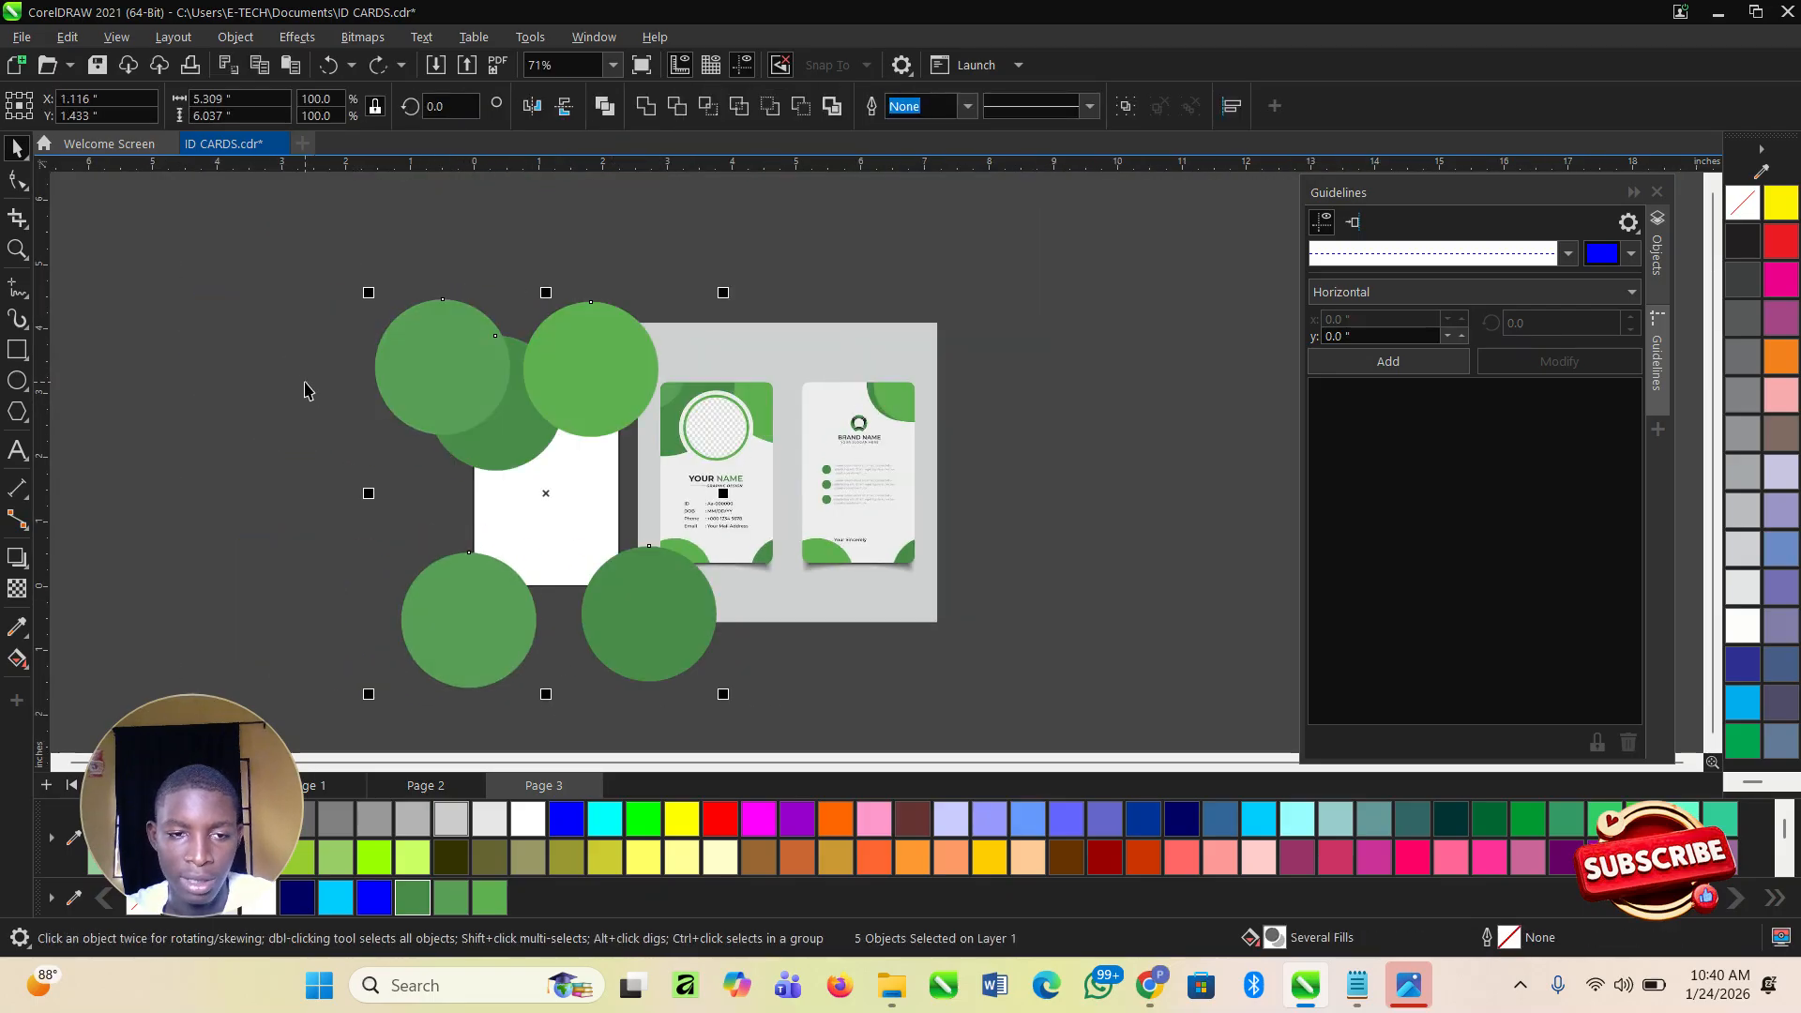
pyautogui.click(231, 38)
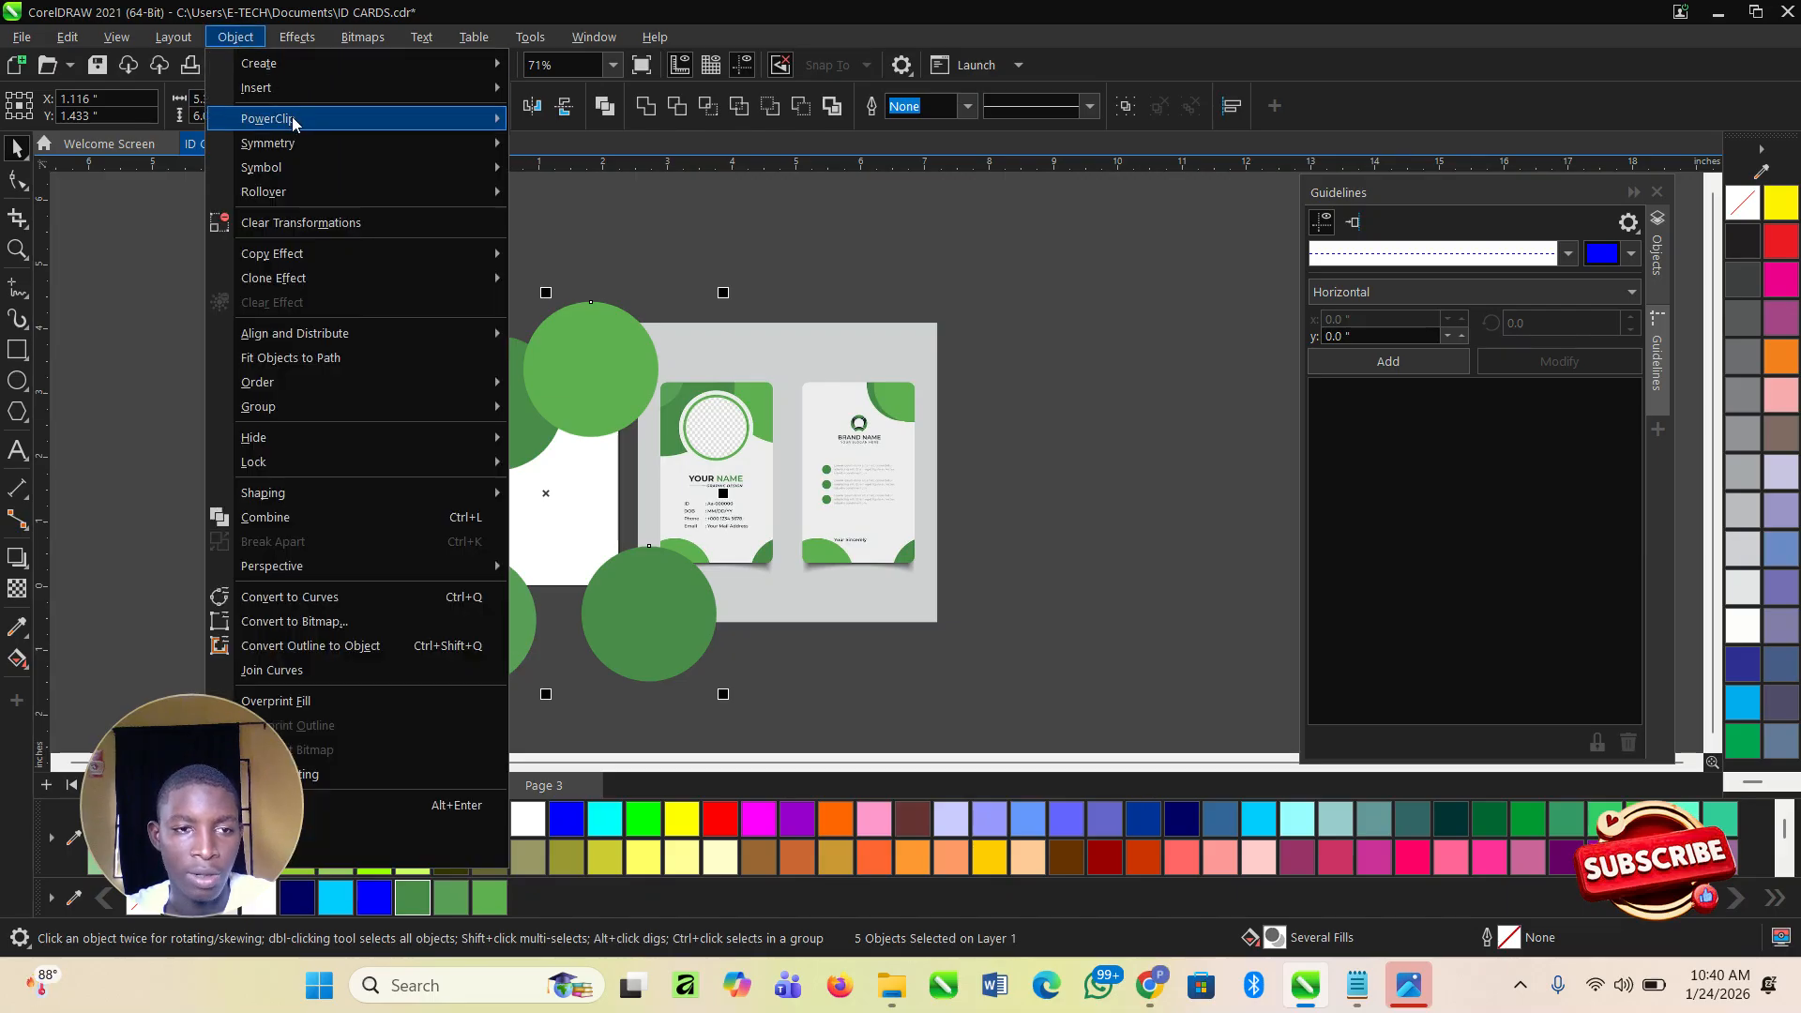
pyautogui.moveTo(294, 122)
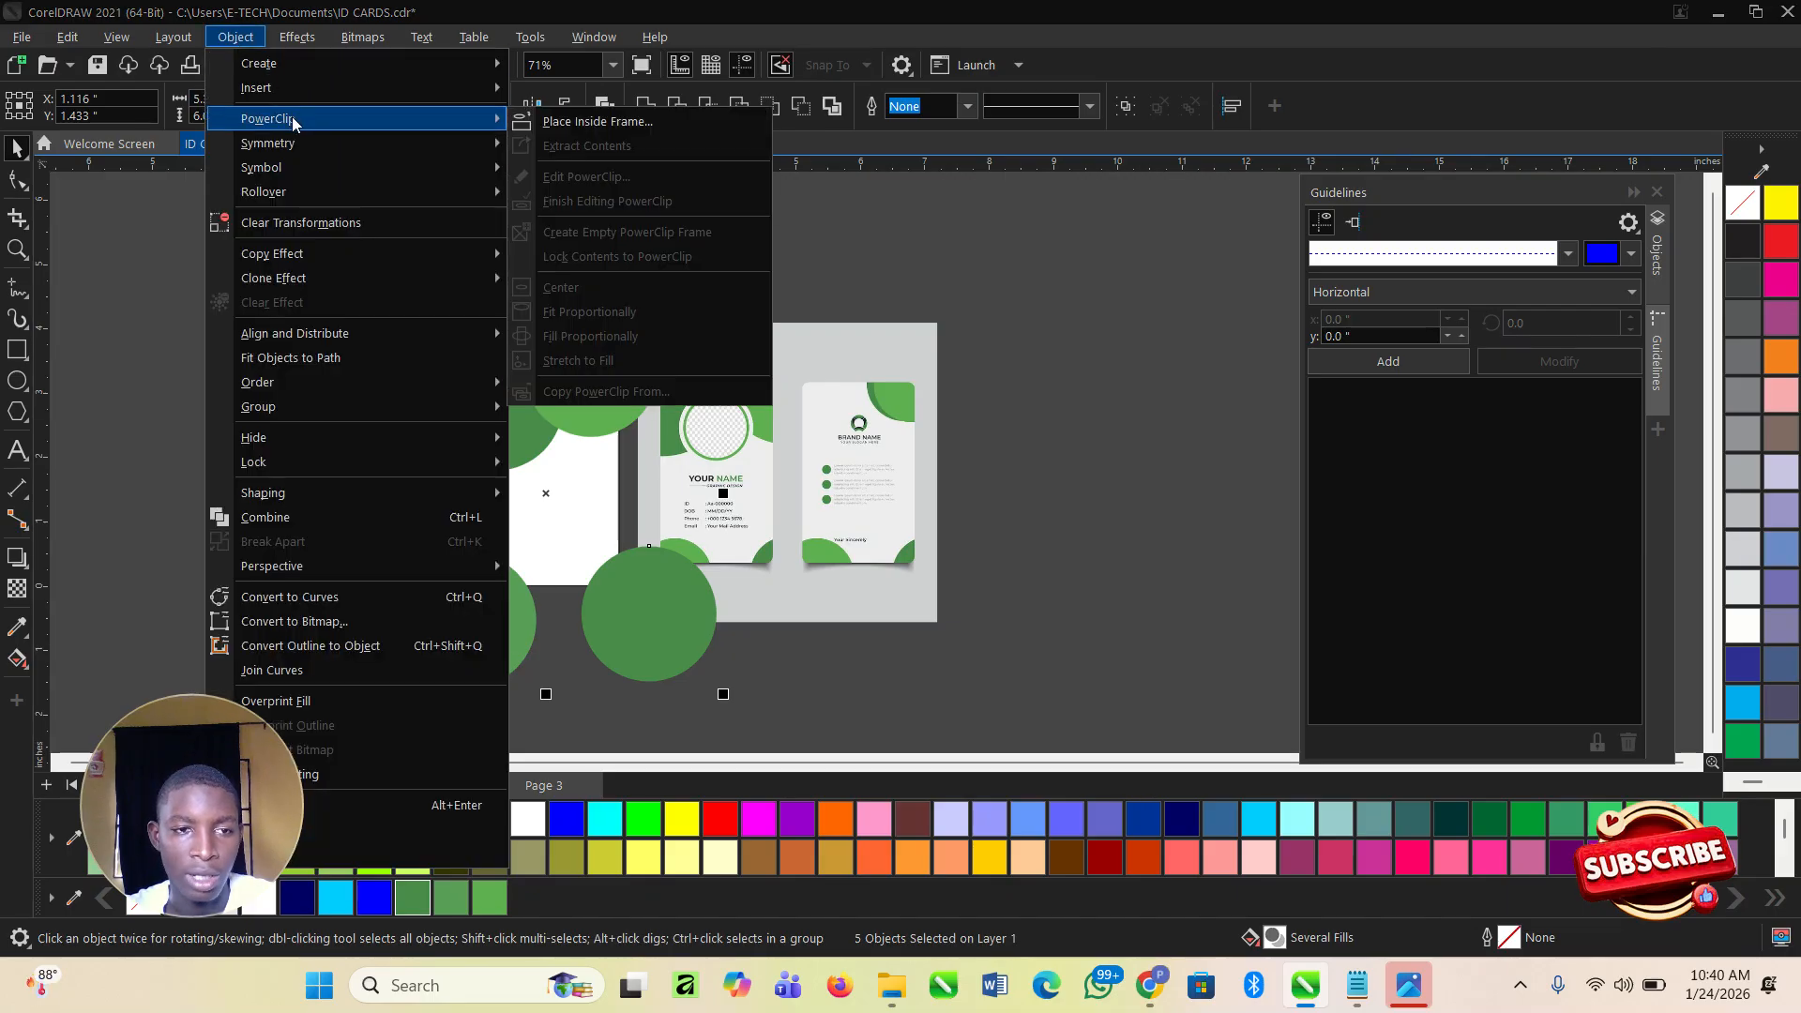
pyautogui.click(597, 122)
pyautogui.click(557, 521)
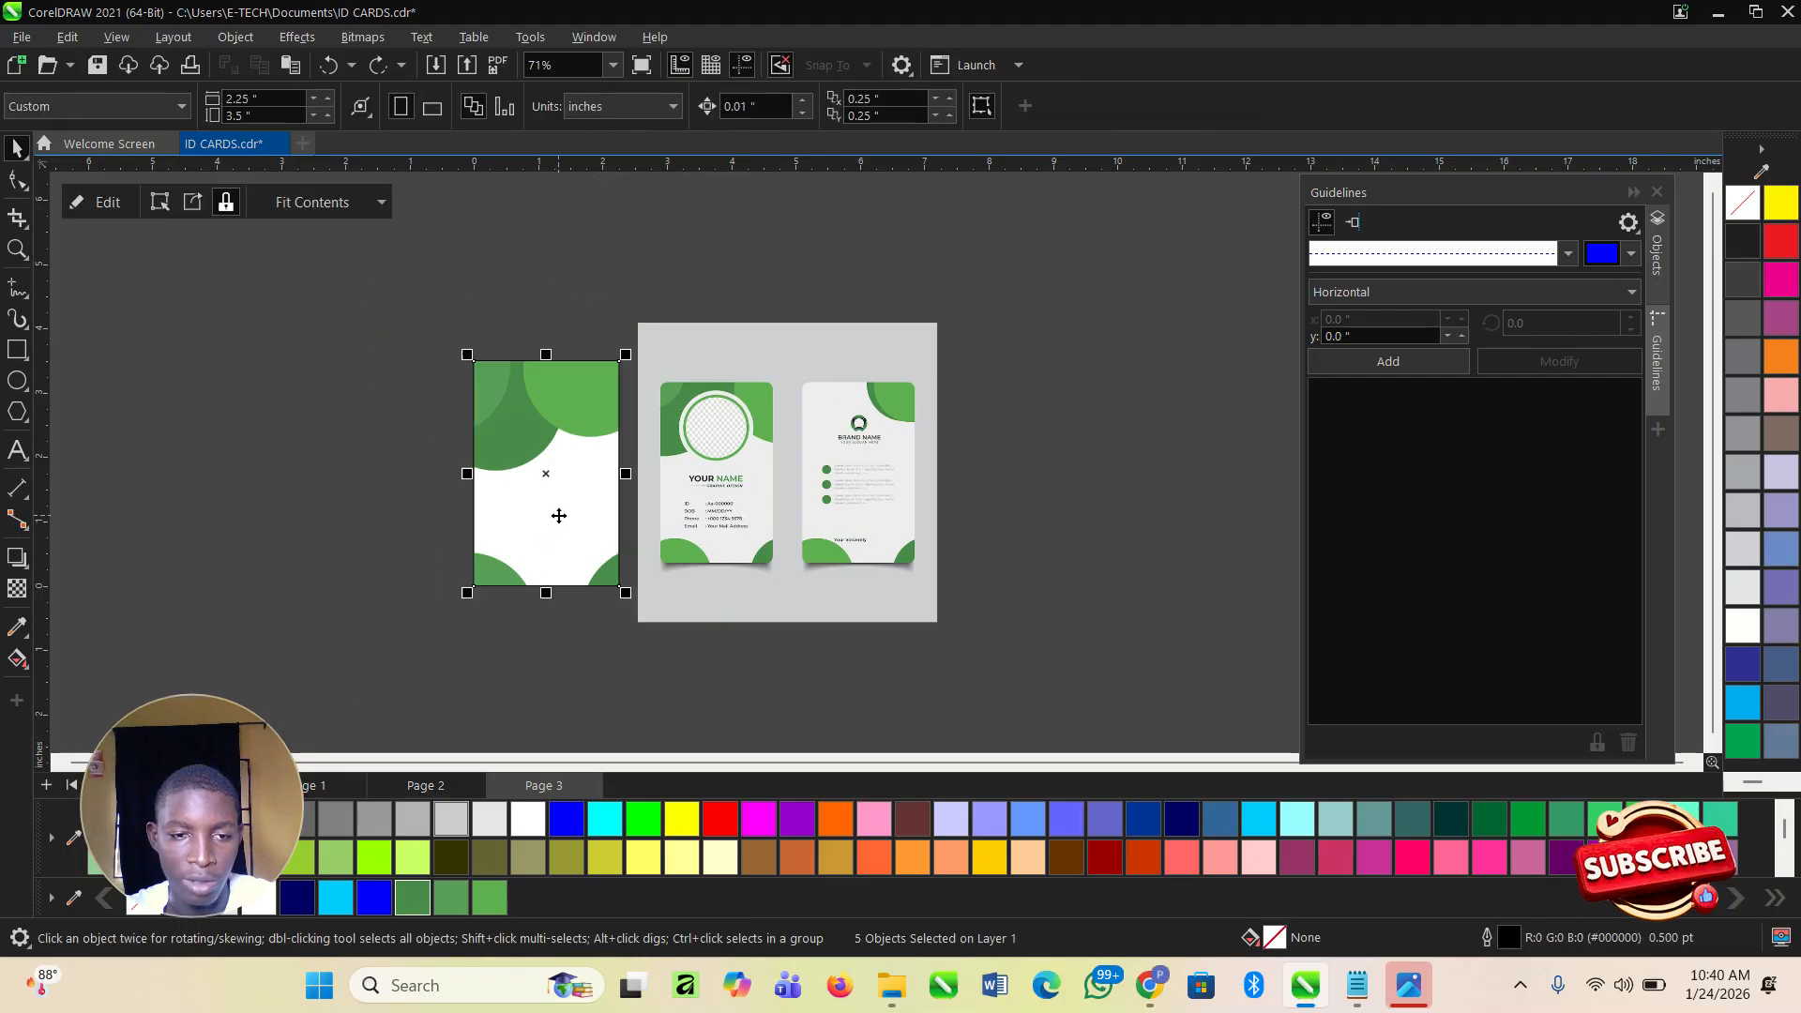
pyautogui.click(391, 545)
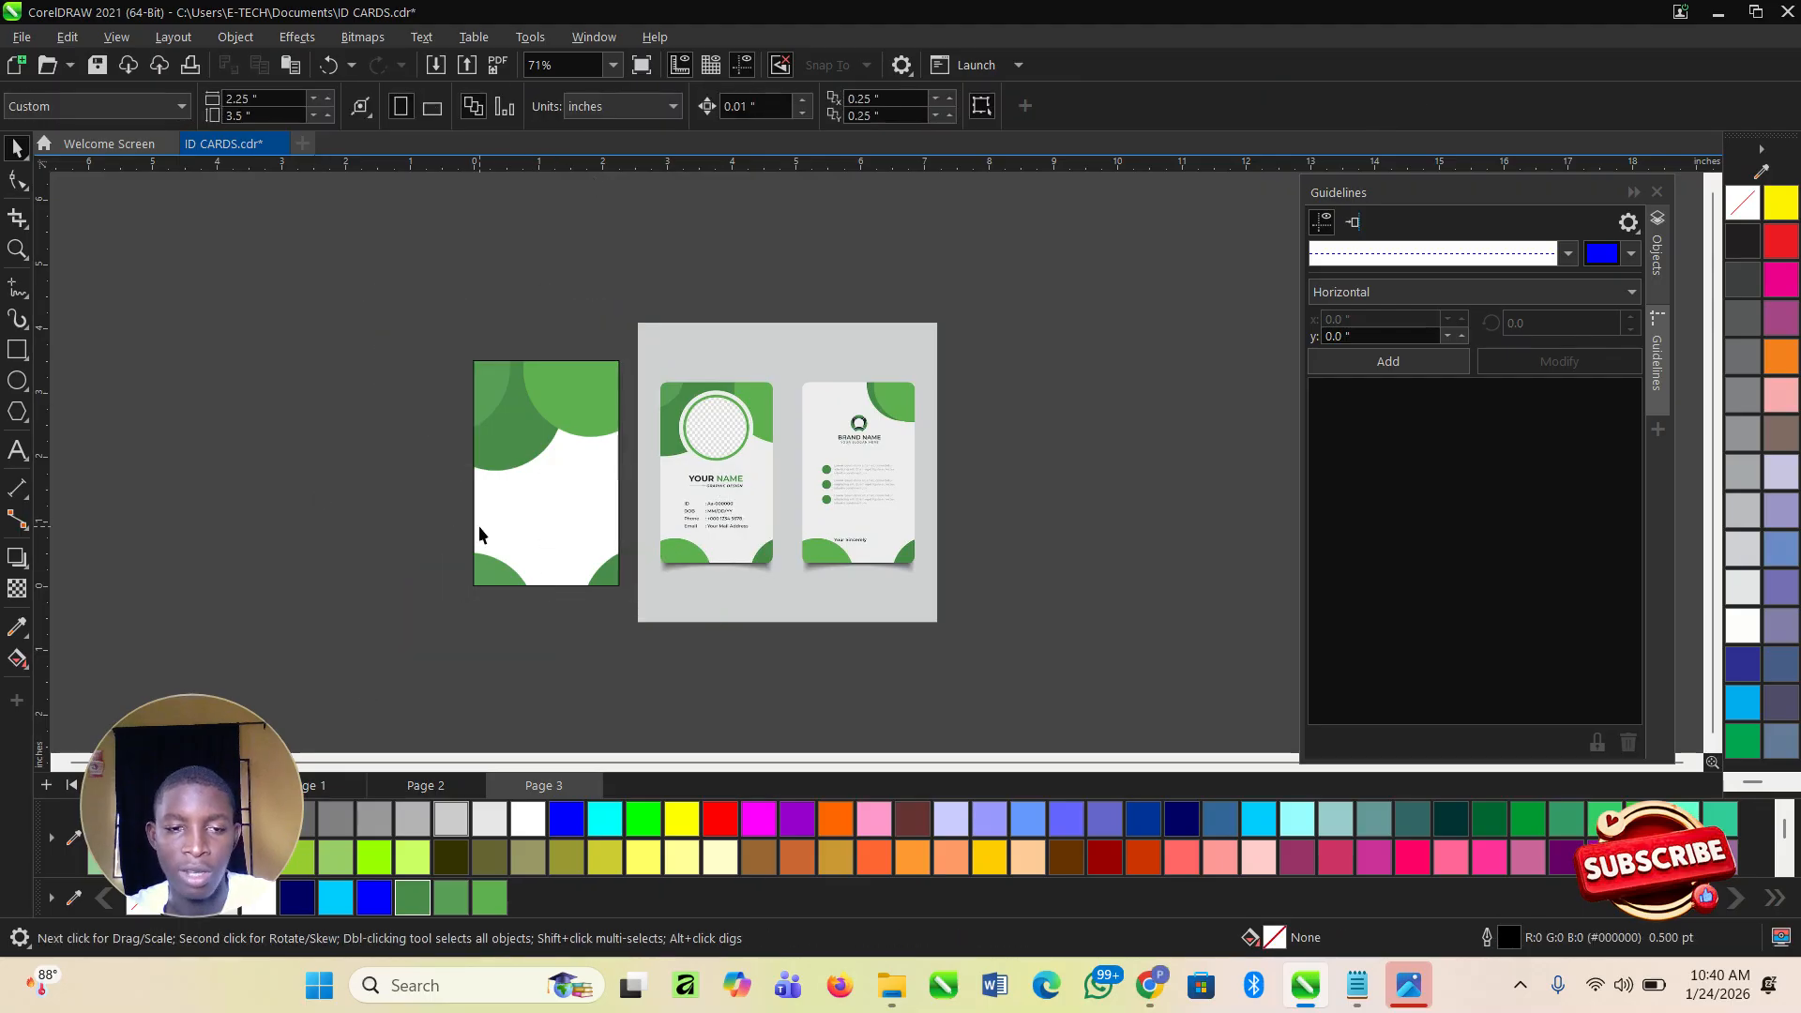
# Reposition the three upper green circles inside the card's PowerClip to match the reference and finish editing its contents.
pyautogui.scroll(2, 525, 467)
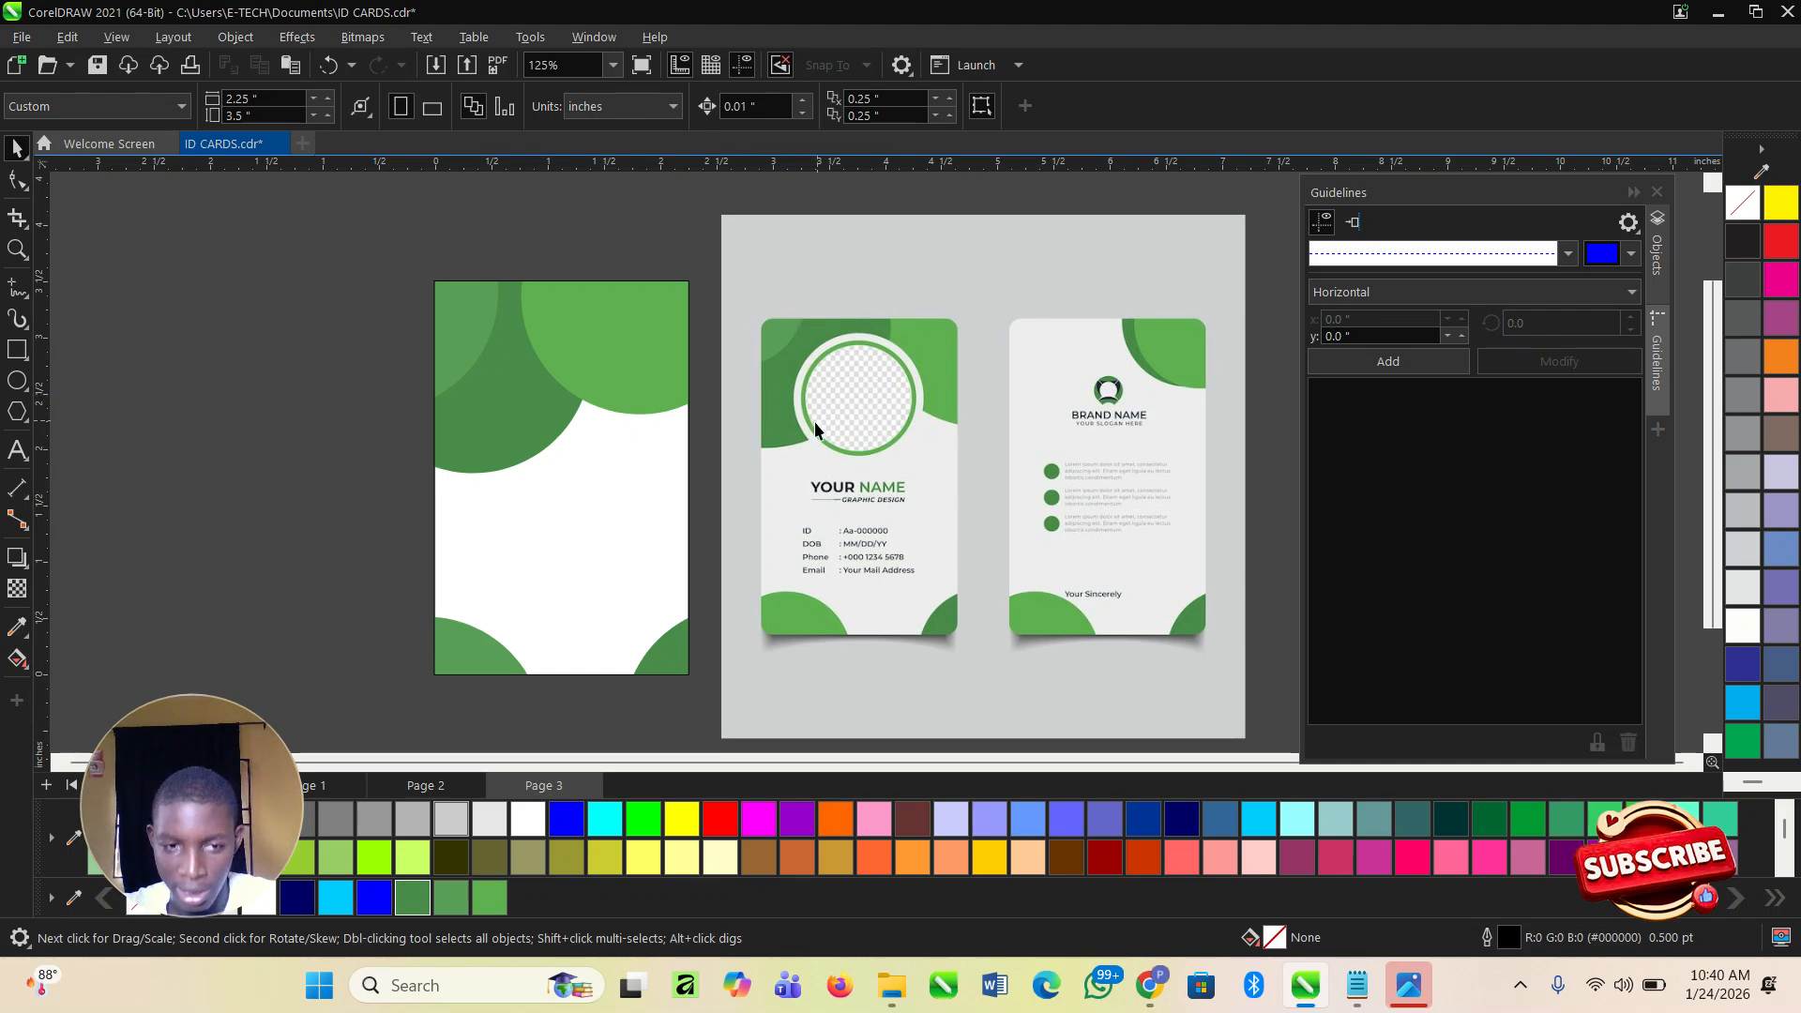
pyautogui.doubleClick(571, 436)
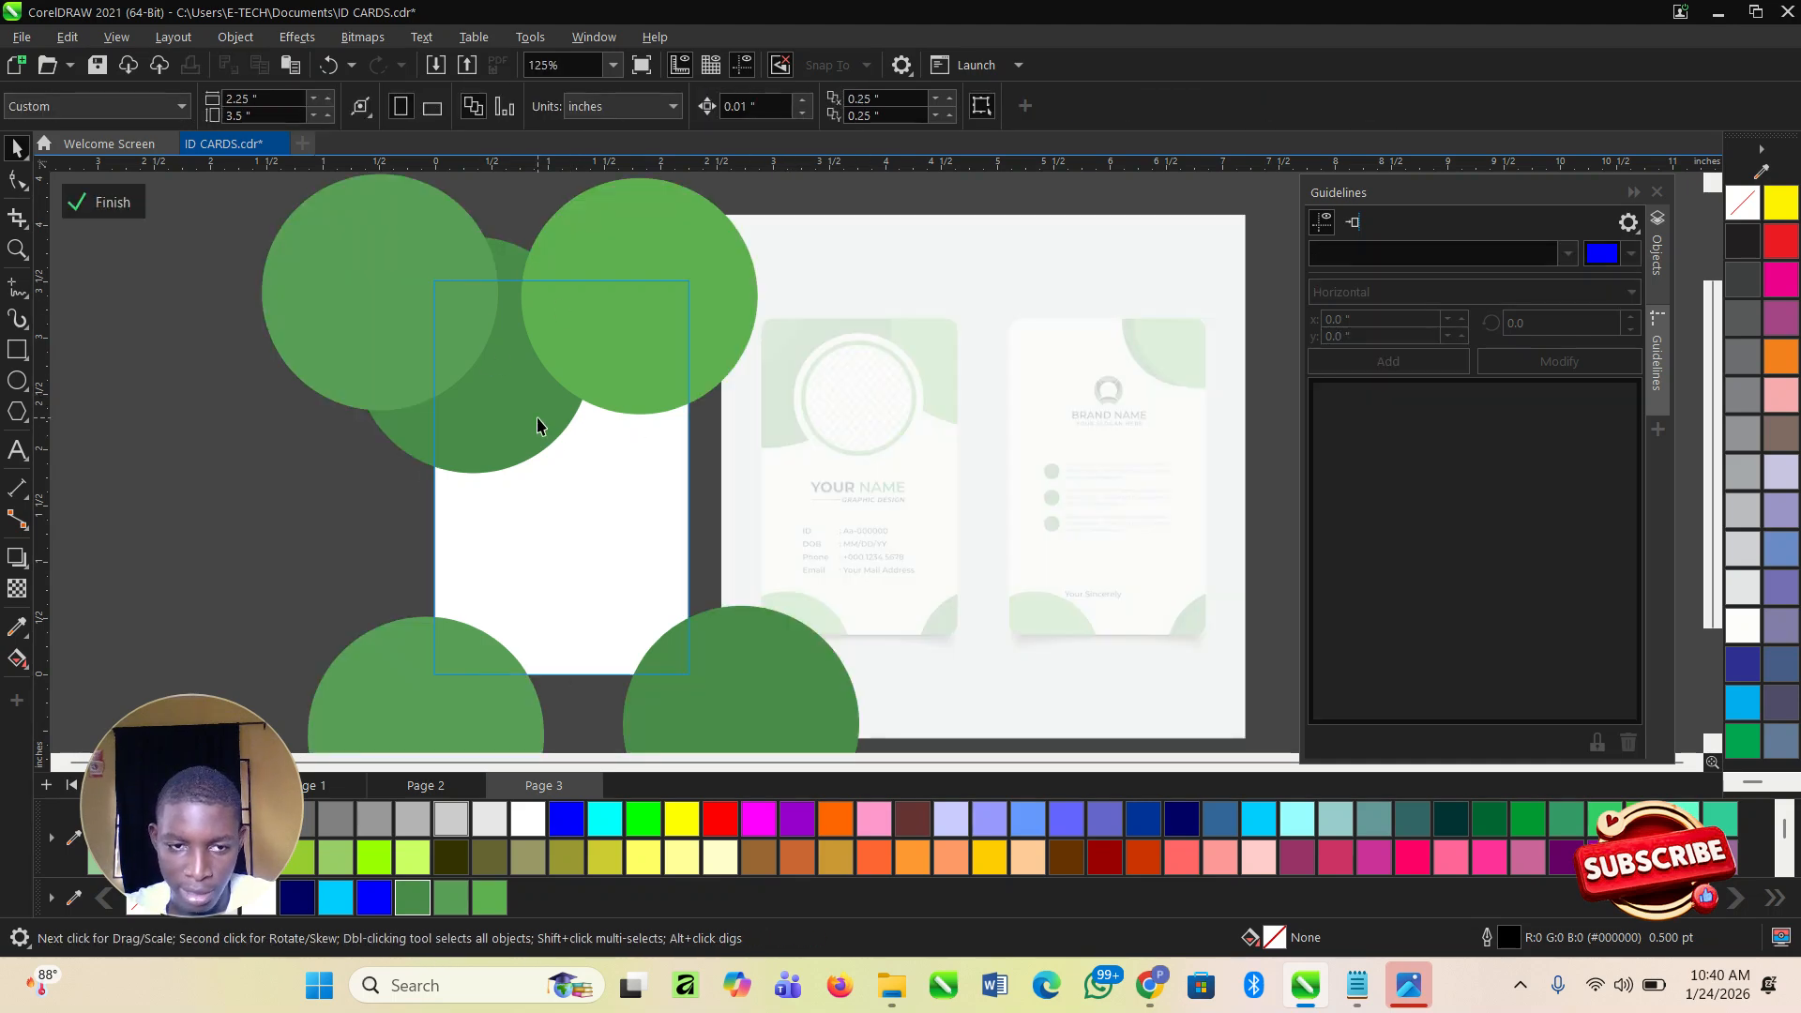
pyautogui.click(634, 295)
pyautogui.moveTo(633, 296); pyautogui.dragTo(673, 289)
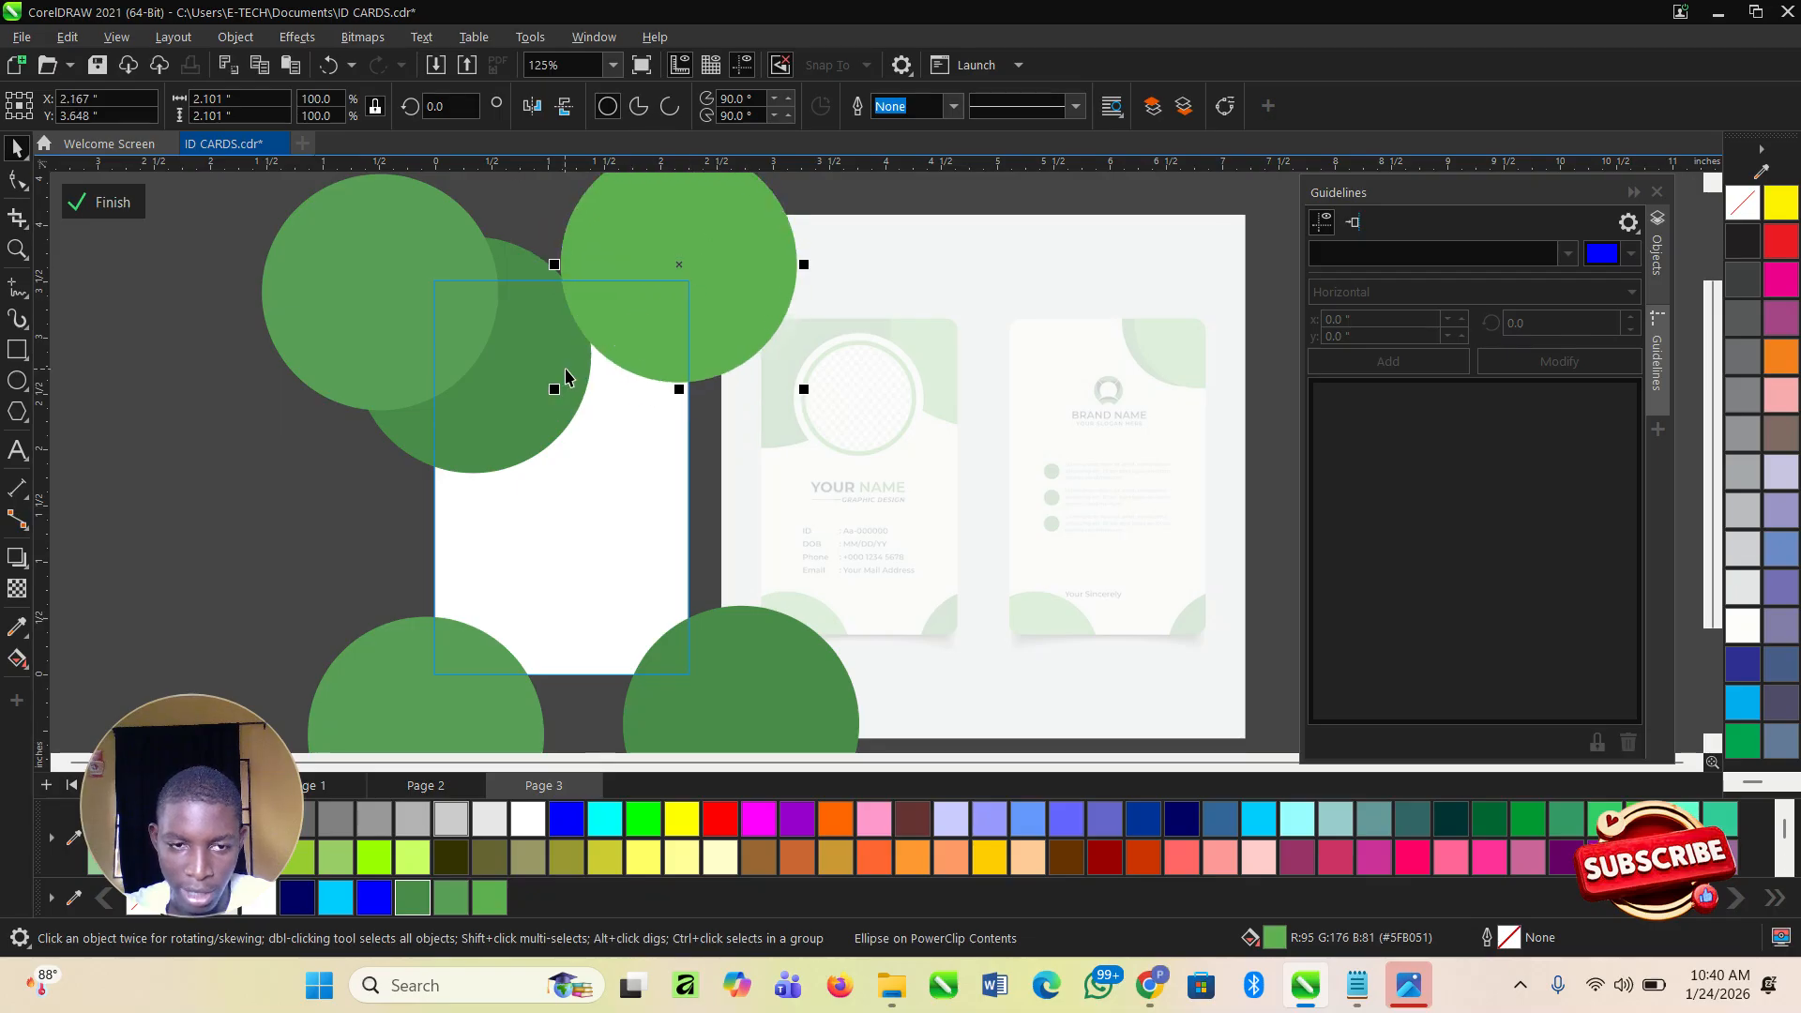
pyautogui.moveTo(511, 442); pyautogui.dragTo(528, 409)
pyautogui.moveTo(385, 328); pyautogui.dragTo(398, 303)
pyautogui.moveTo(550, 402); pyautogui.dragTo(531, 402)
pyautogui.moveTo(700, 299); pyautogui.dragTo(694, 314)
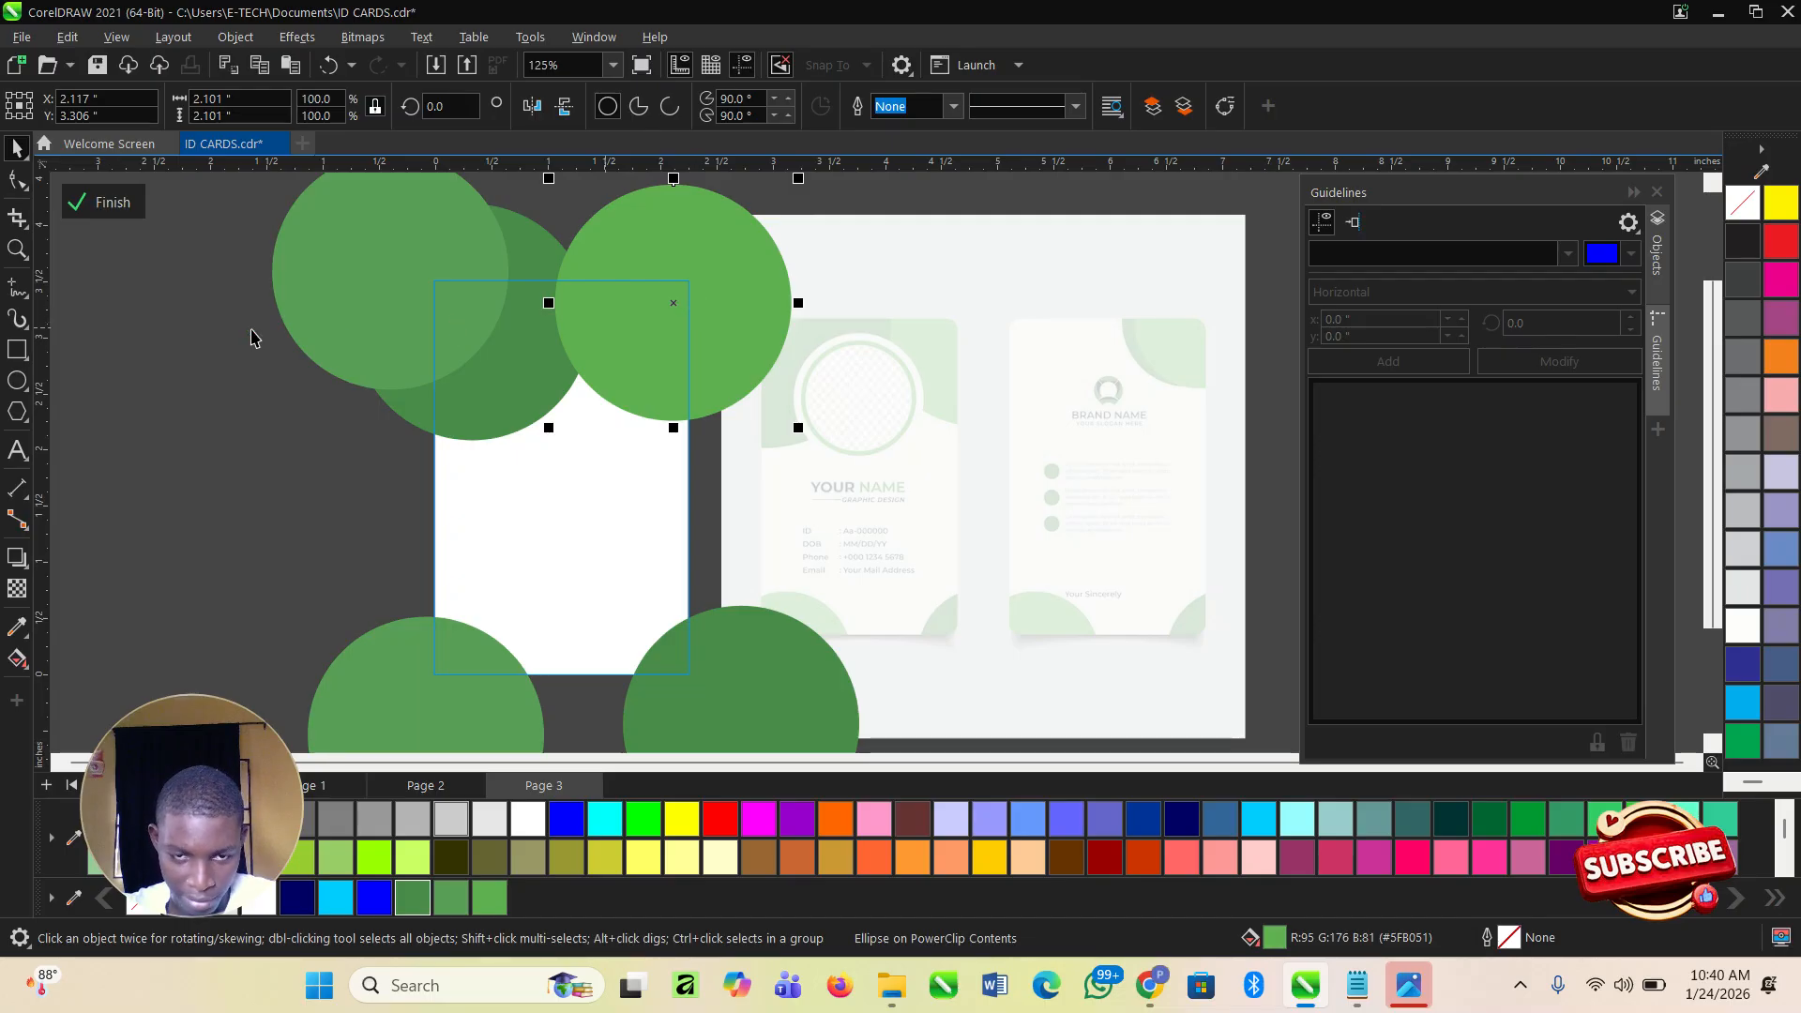
pyautogui.click(106, 201)
pyautogui.click(234, 427)
# Remove the outline from the page-sized PowerClip rectangle.
pyautogui.click(557, 398)
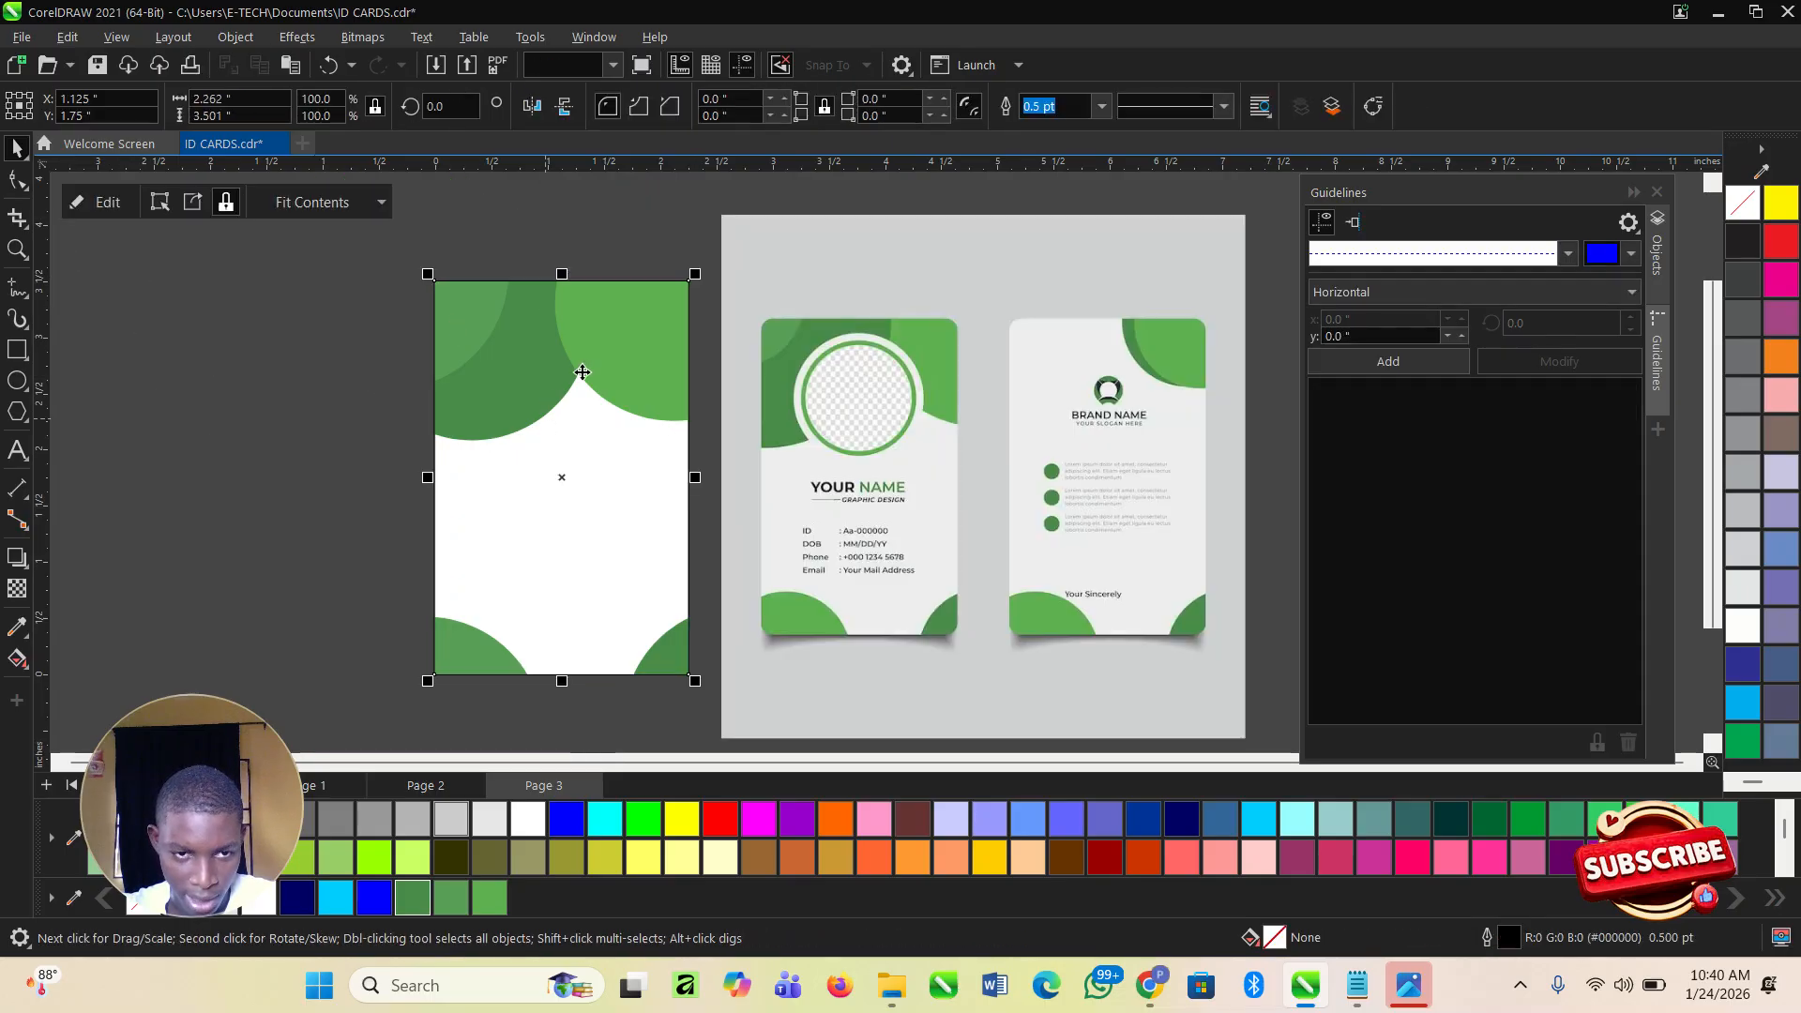
pyautogui.click(1126, 106)
pyautogui.click(1103, 109)
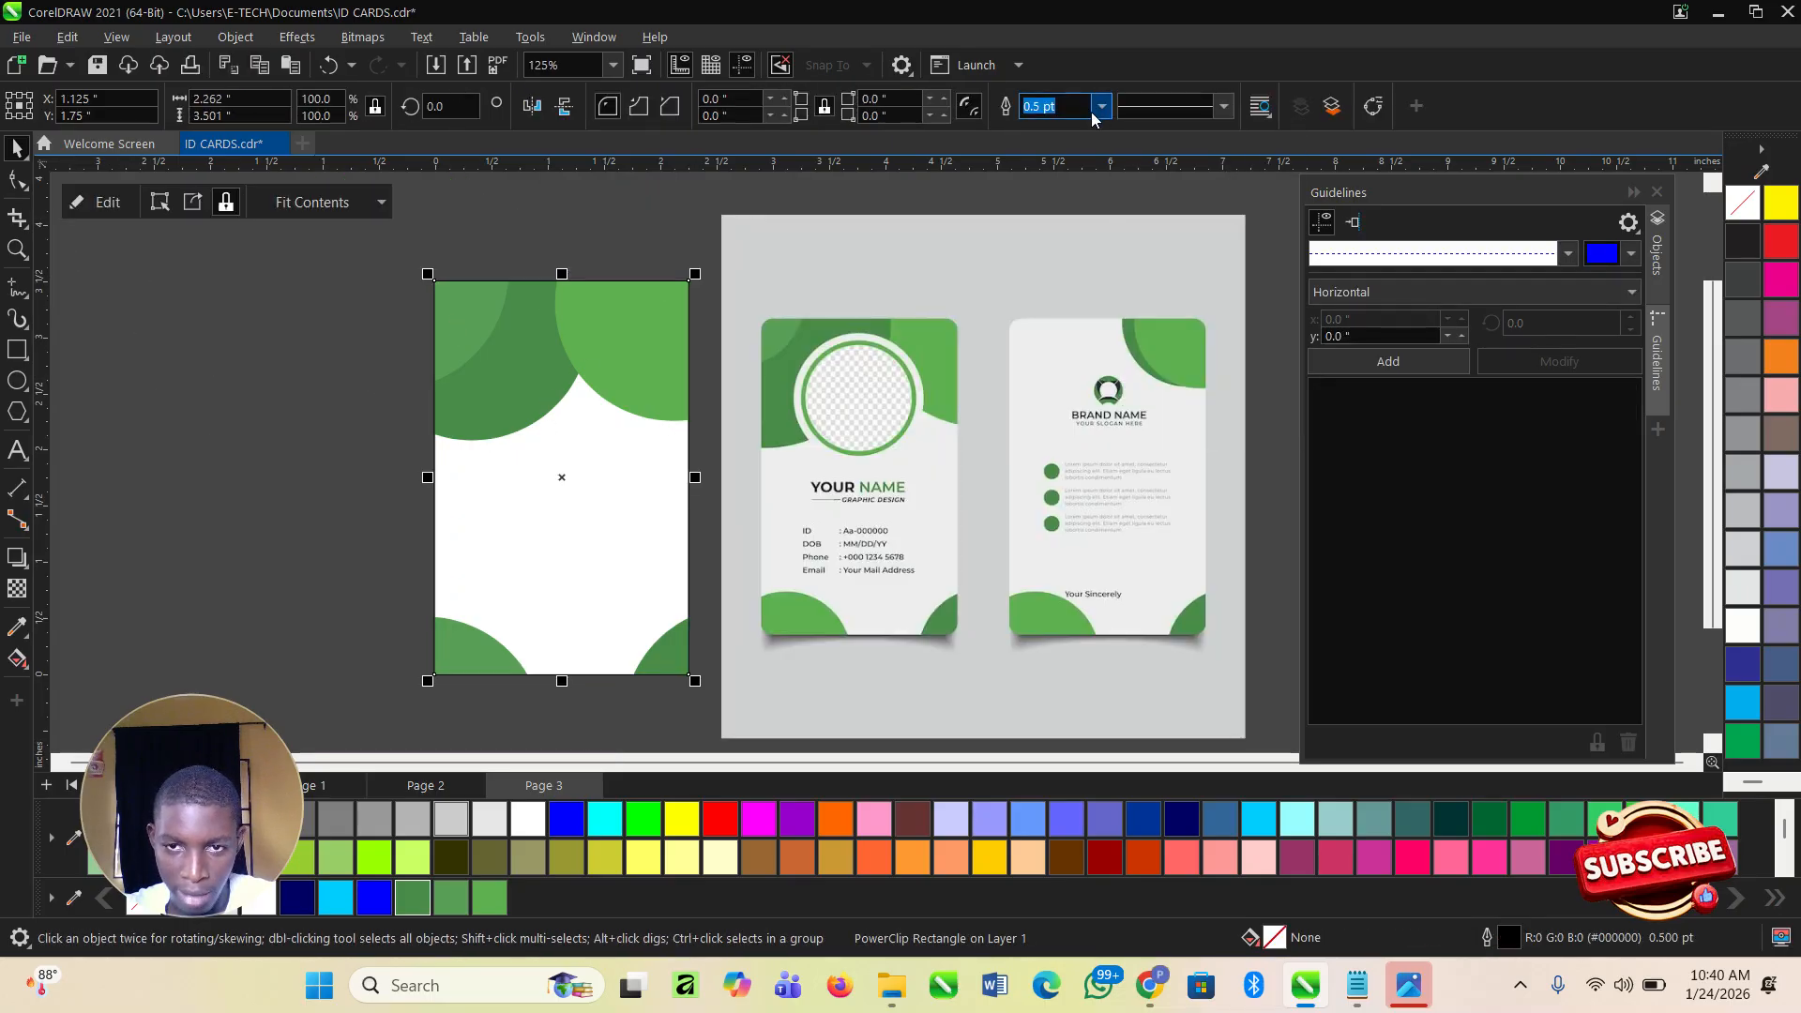
pyautogui.click(1082, 126)
pyautogui.click(273, 407)
# Draw a circle about 1.53 inches in diameter for the photo and place it over the upper green shapes.
pyautogui.click(16, 380)
pyautogui.moveTo(498, 347); pyautogui.dragTo(612, 520)
pyautogui.press('space')
pyautogui.scroll(1, 581, 443)
pyautogui.moveTo(651, 441); pyautogui.dragTo(626, 453)
pyautogui.scroll(3, 627, 453)
pyautogui.scroll(-2, 627, 453)
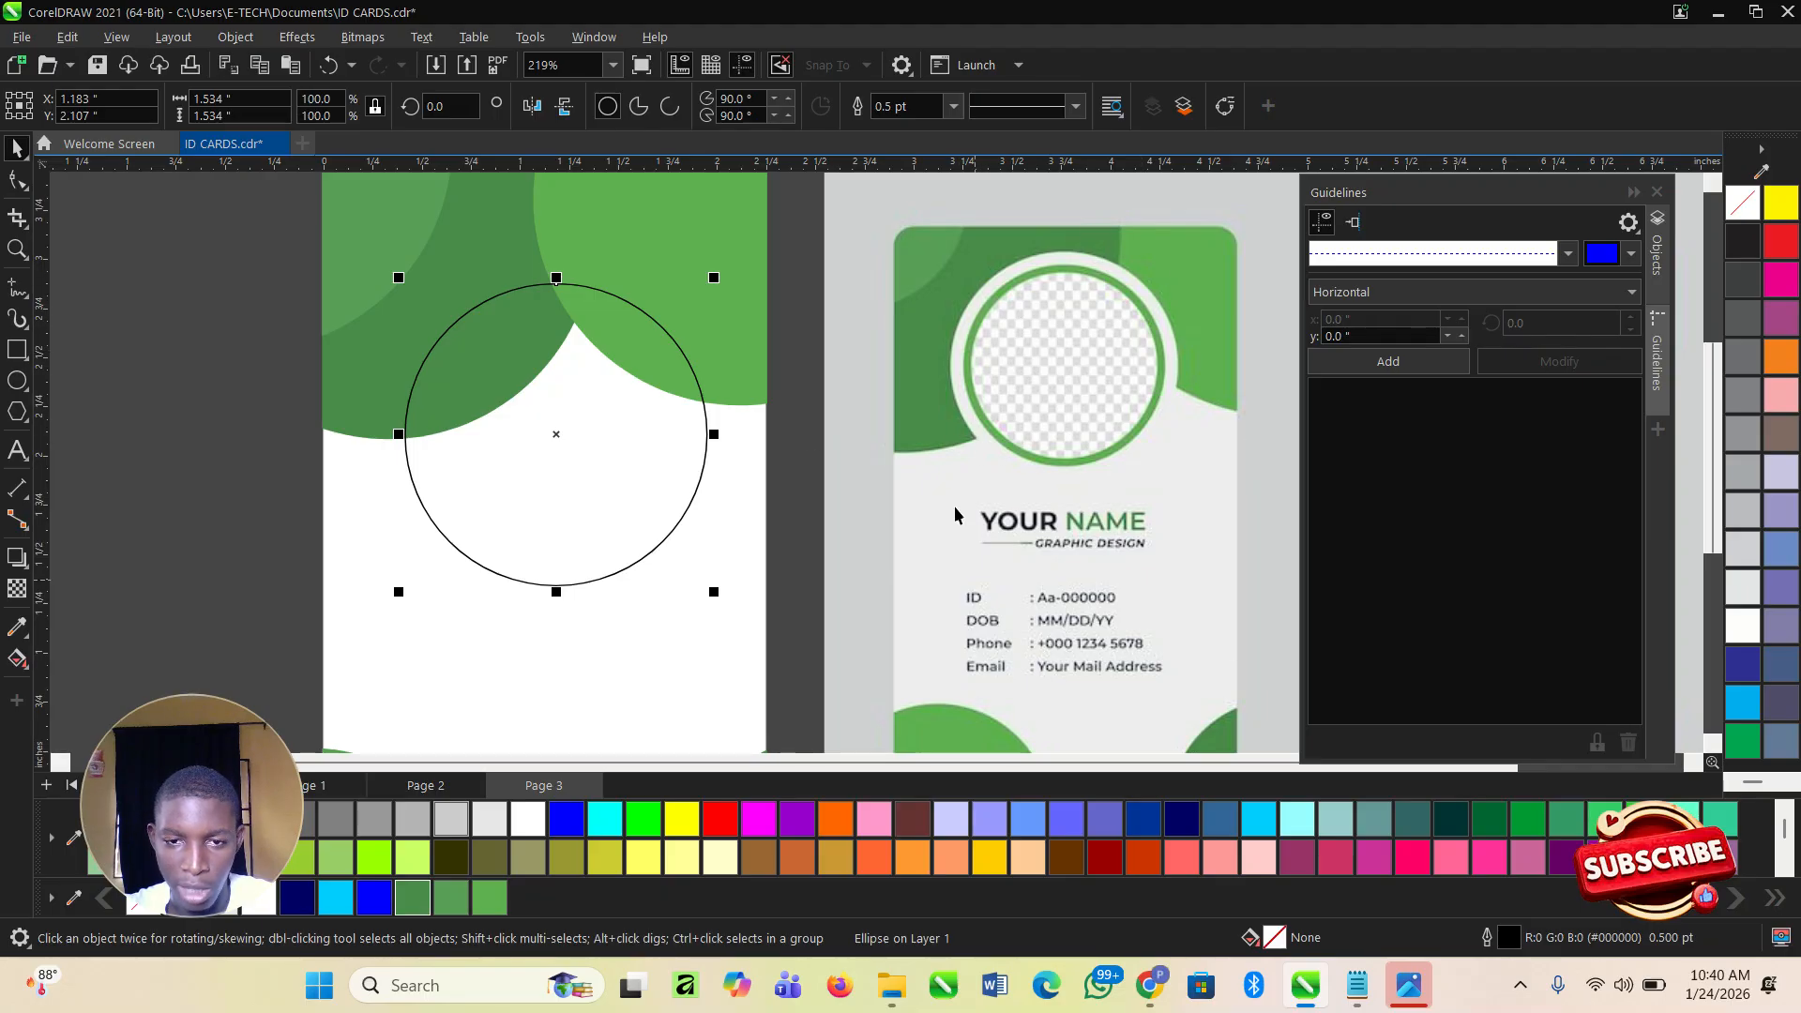
pyautogui.moveTo(614, 438); pyautogui.dragTo(606, 423)
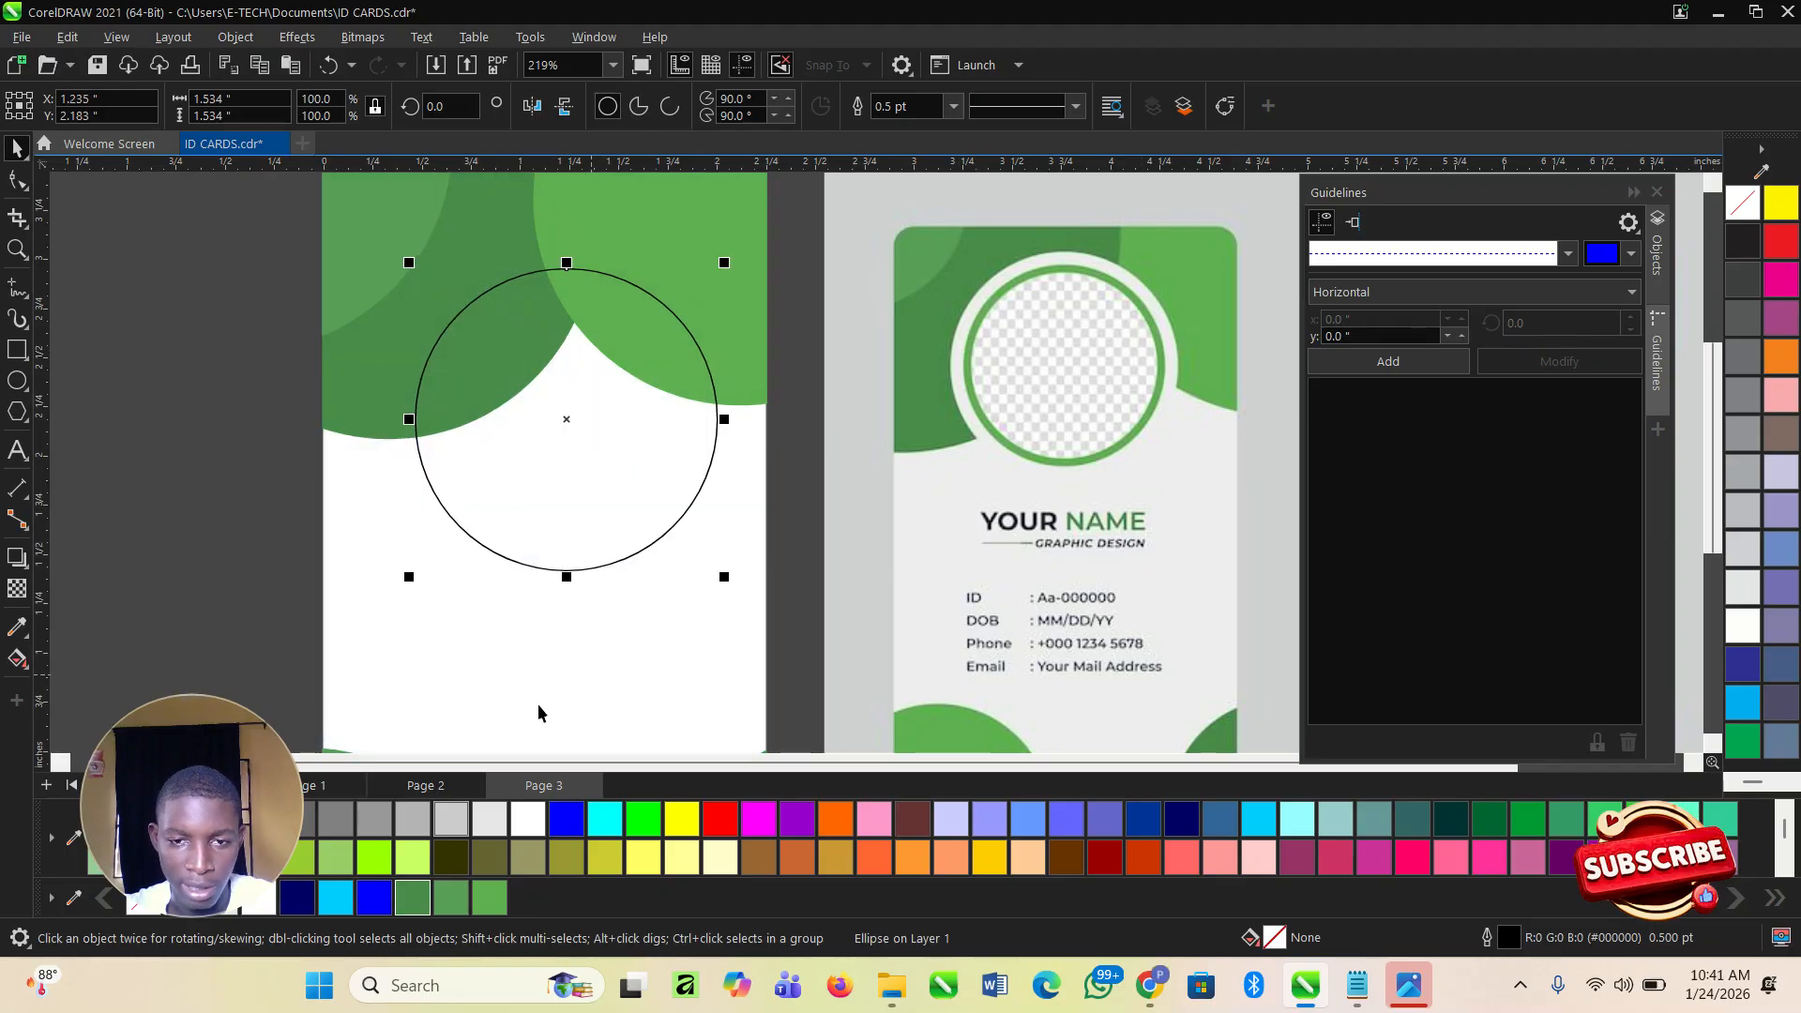
# Fill the photo circle with white, nudge it slightly upward and remove its outline.
pyautogui.click(528, 818)
pyautogui.click(281, 452)
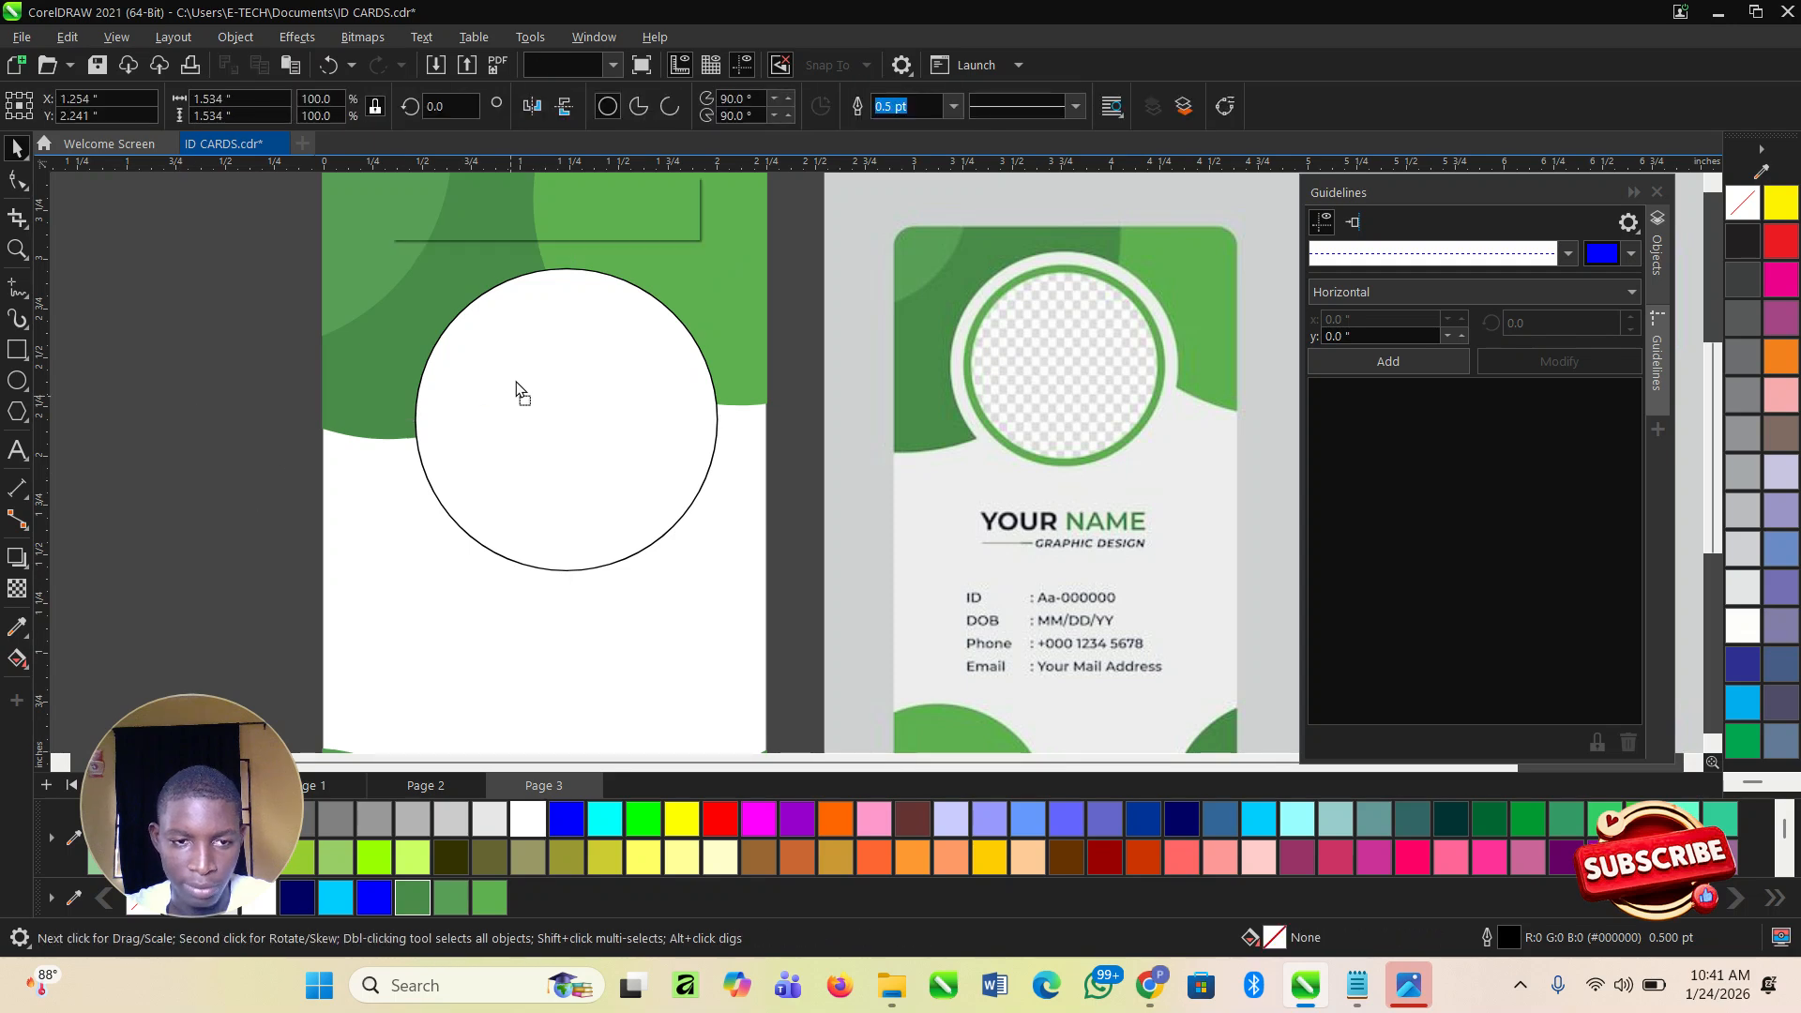
pyautogui.moveTo(555, 395); pyautogui.dragTo(555, 386)
pyautogui.click(953, 106)
pyautogui.click(914, 130)
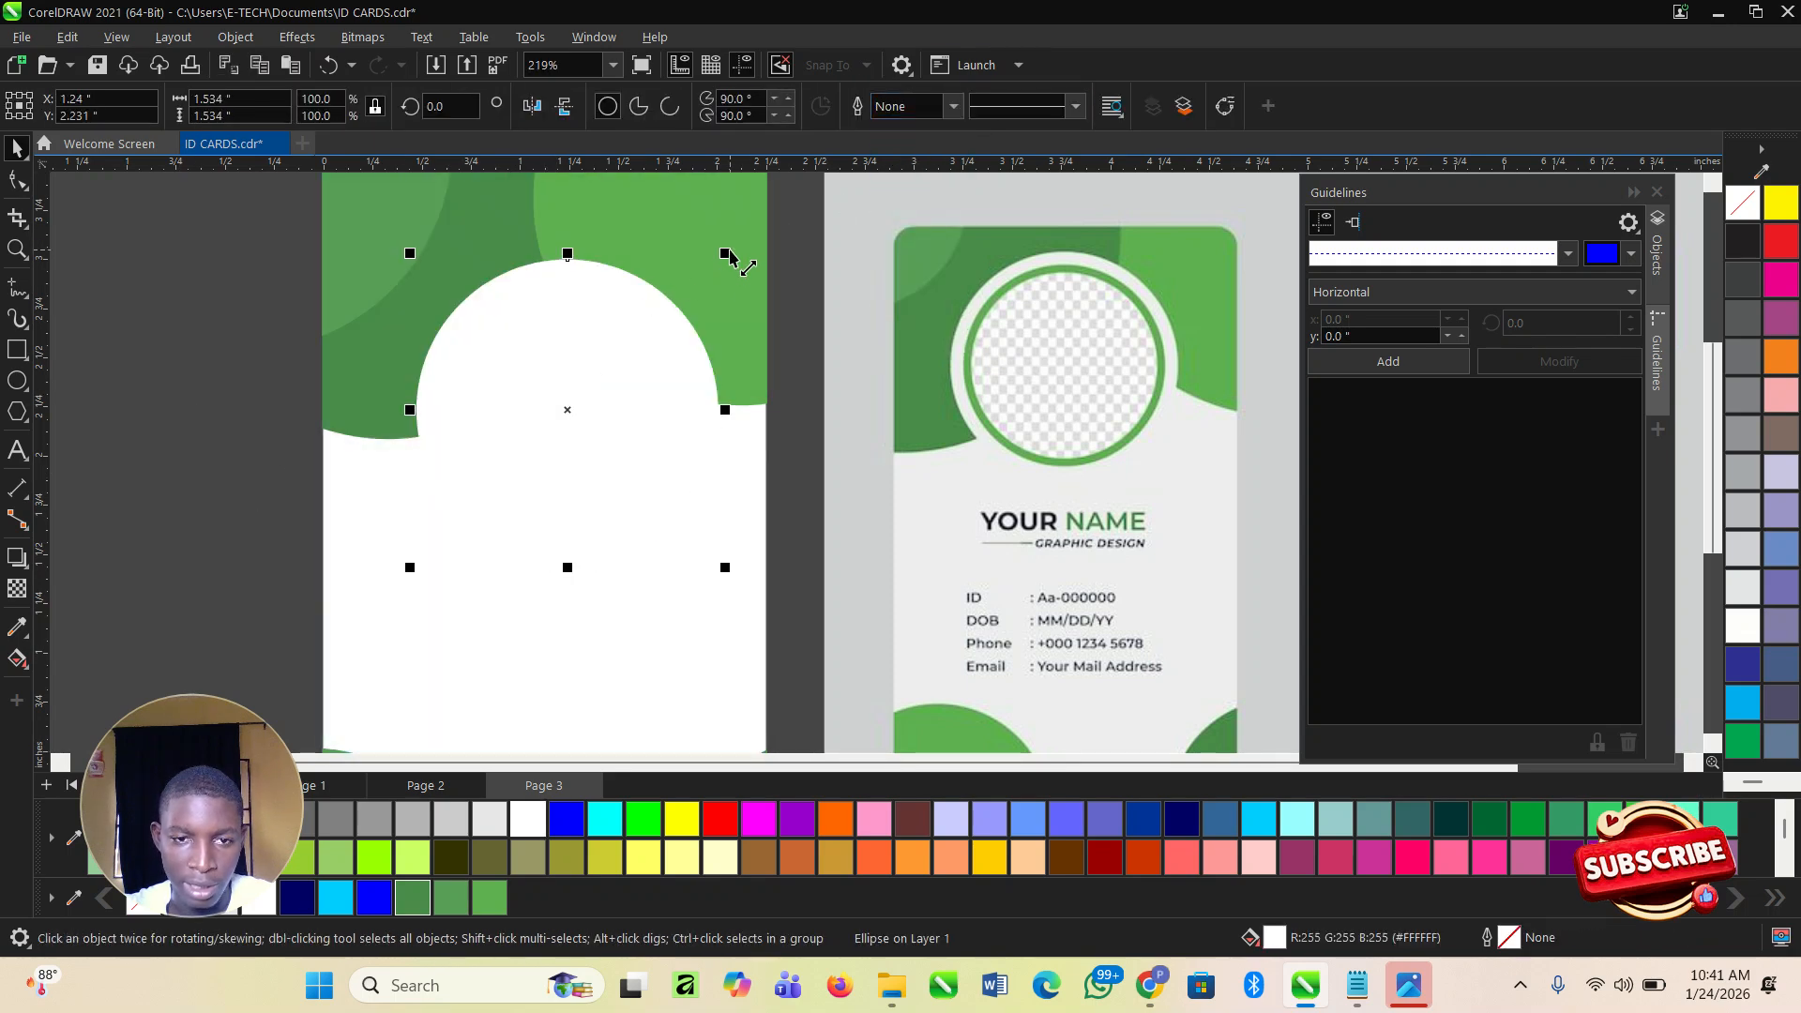
# Make a concentric copy of the white circle scaled to 78% and fill it with light green #5FB051.
pyautogui.moveTo(730, 256); pyautogui.dragTo(708, 290)
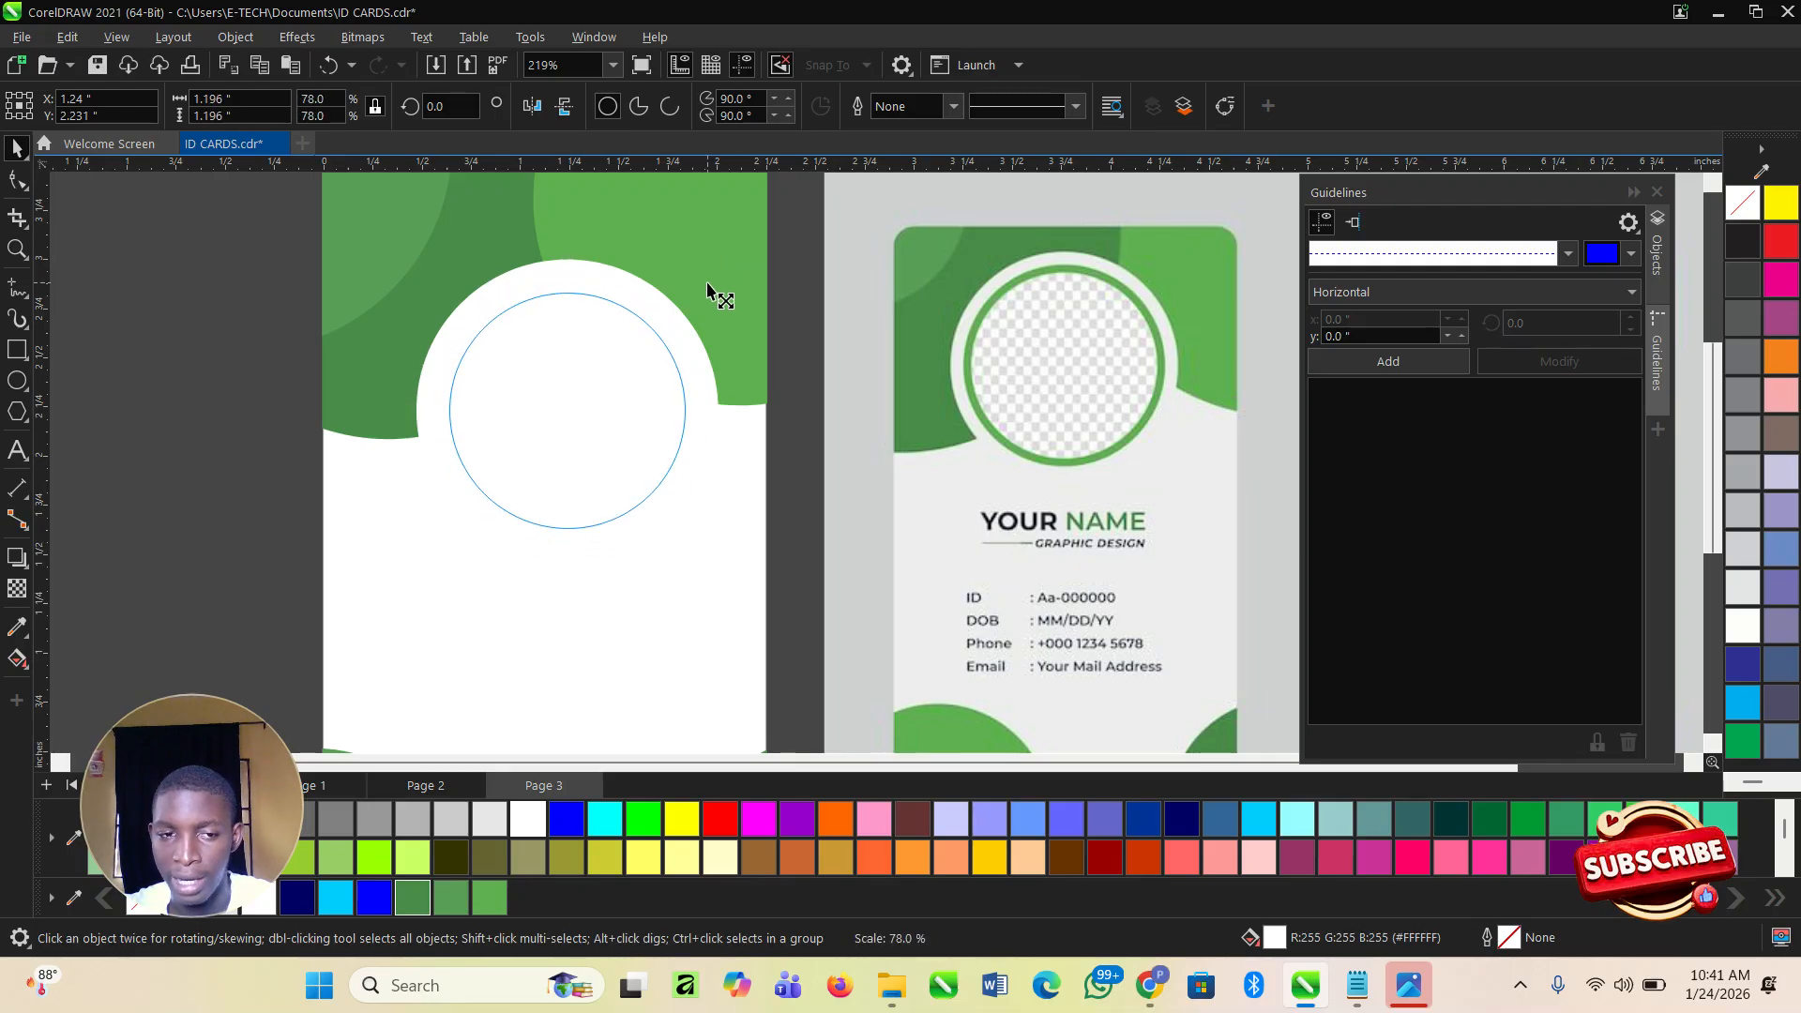
pyautogui.moveTo(709, 291); pyautogui.dragTo(710, 291)
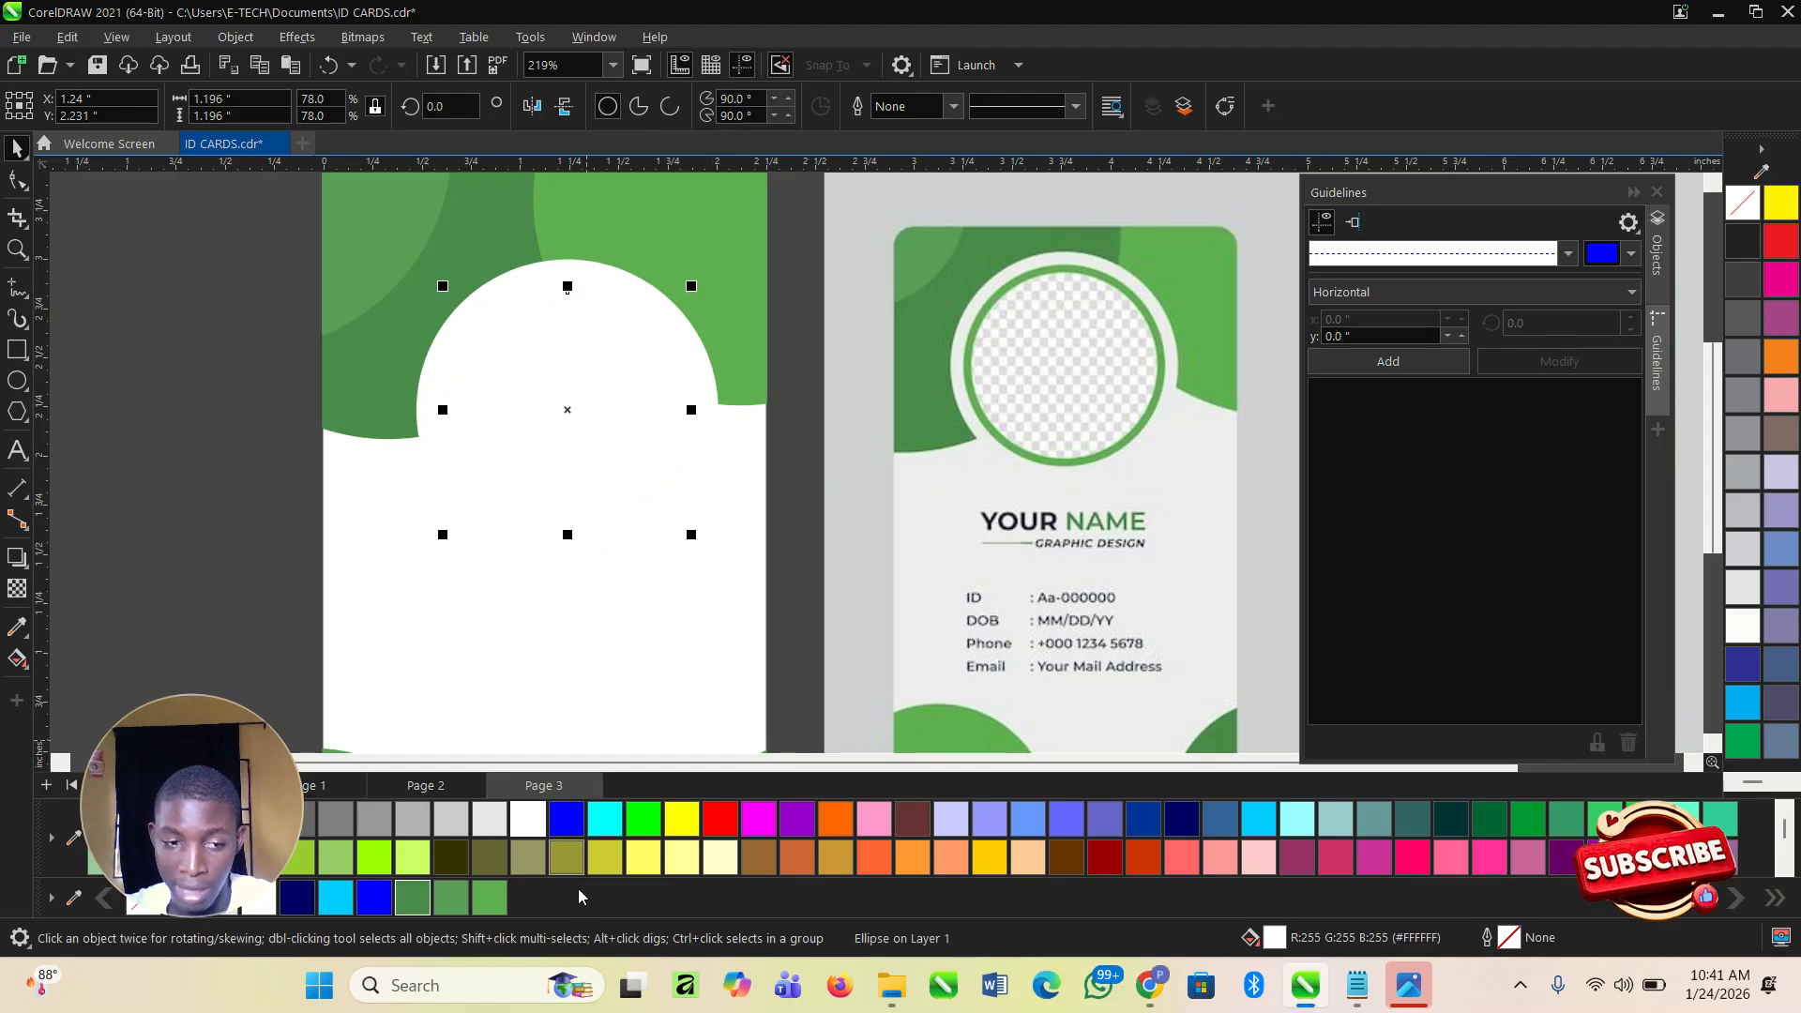
pyautogui.click(495, 905)
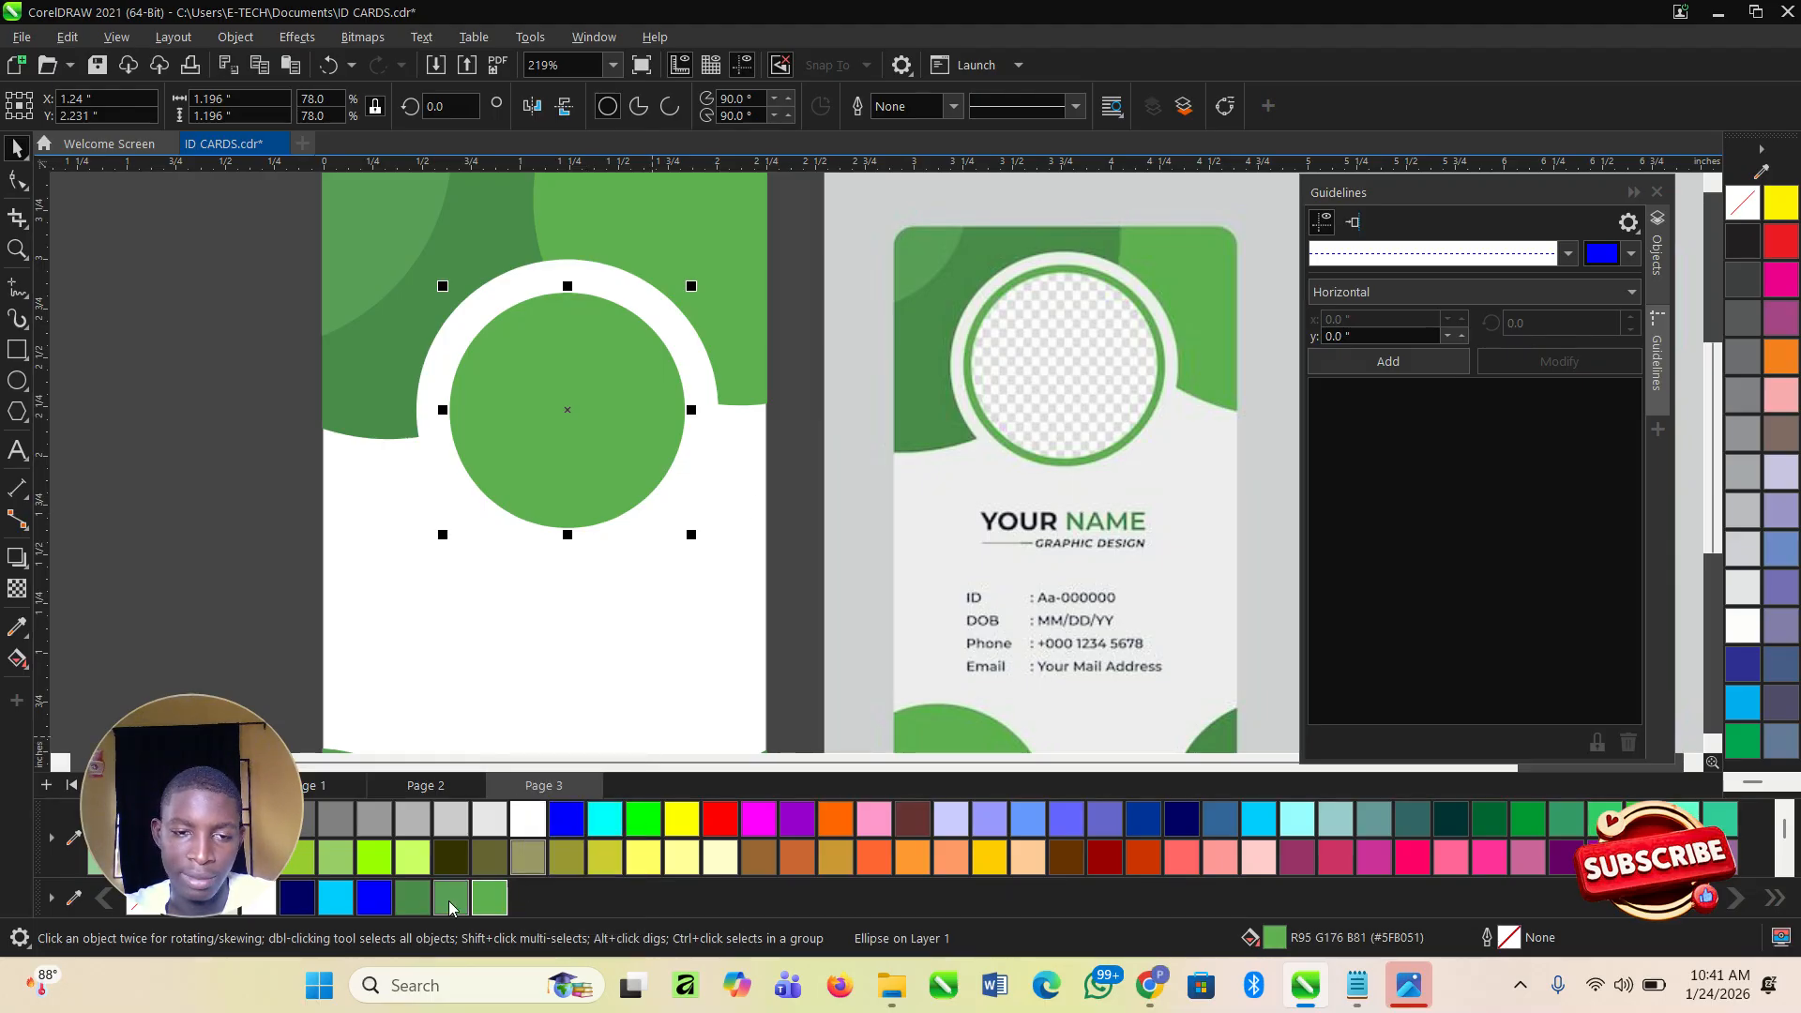
# Give the inner green circle a 3.0 pt outline in dark green #498C49.
pyautogui.click(940, 104)
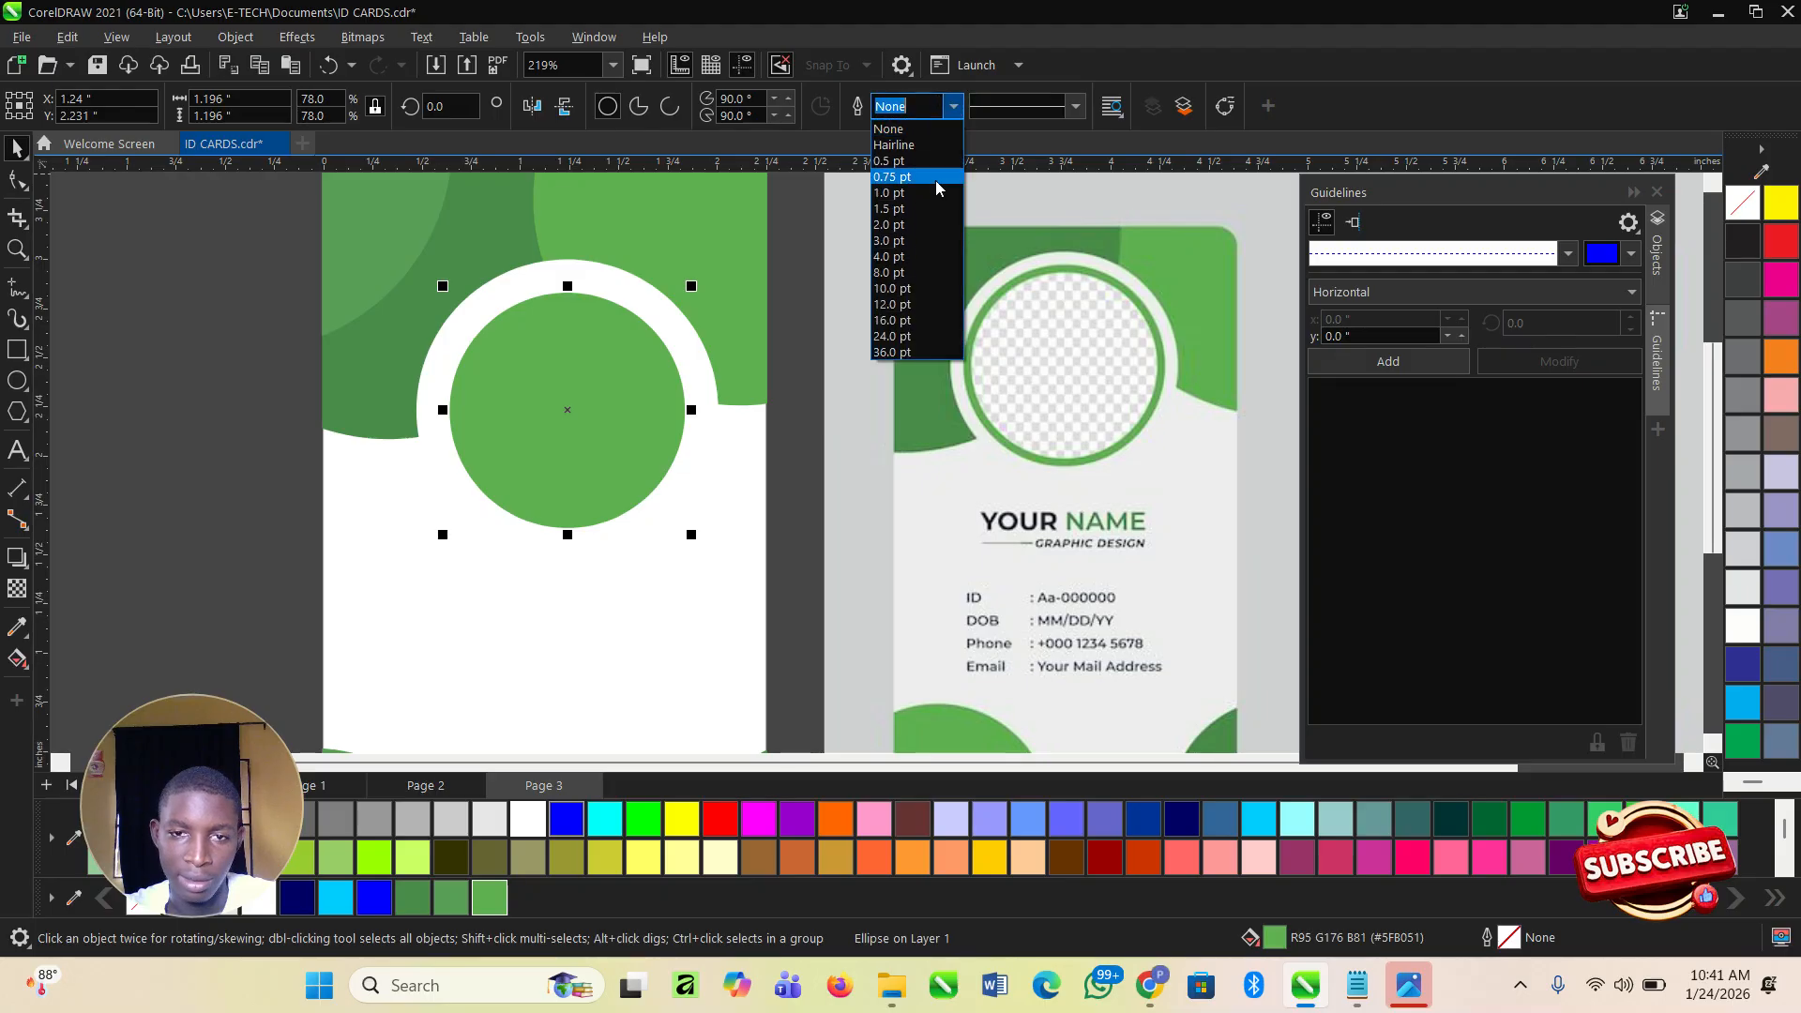
pyautogui.click(900, 241)
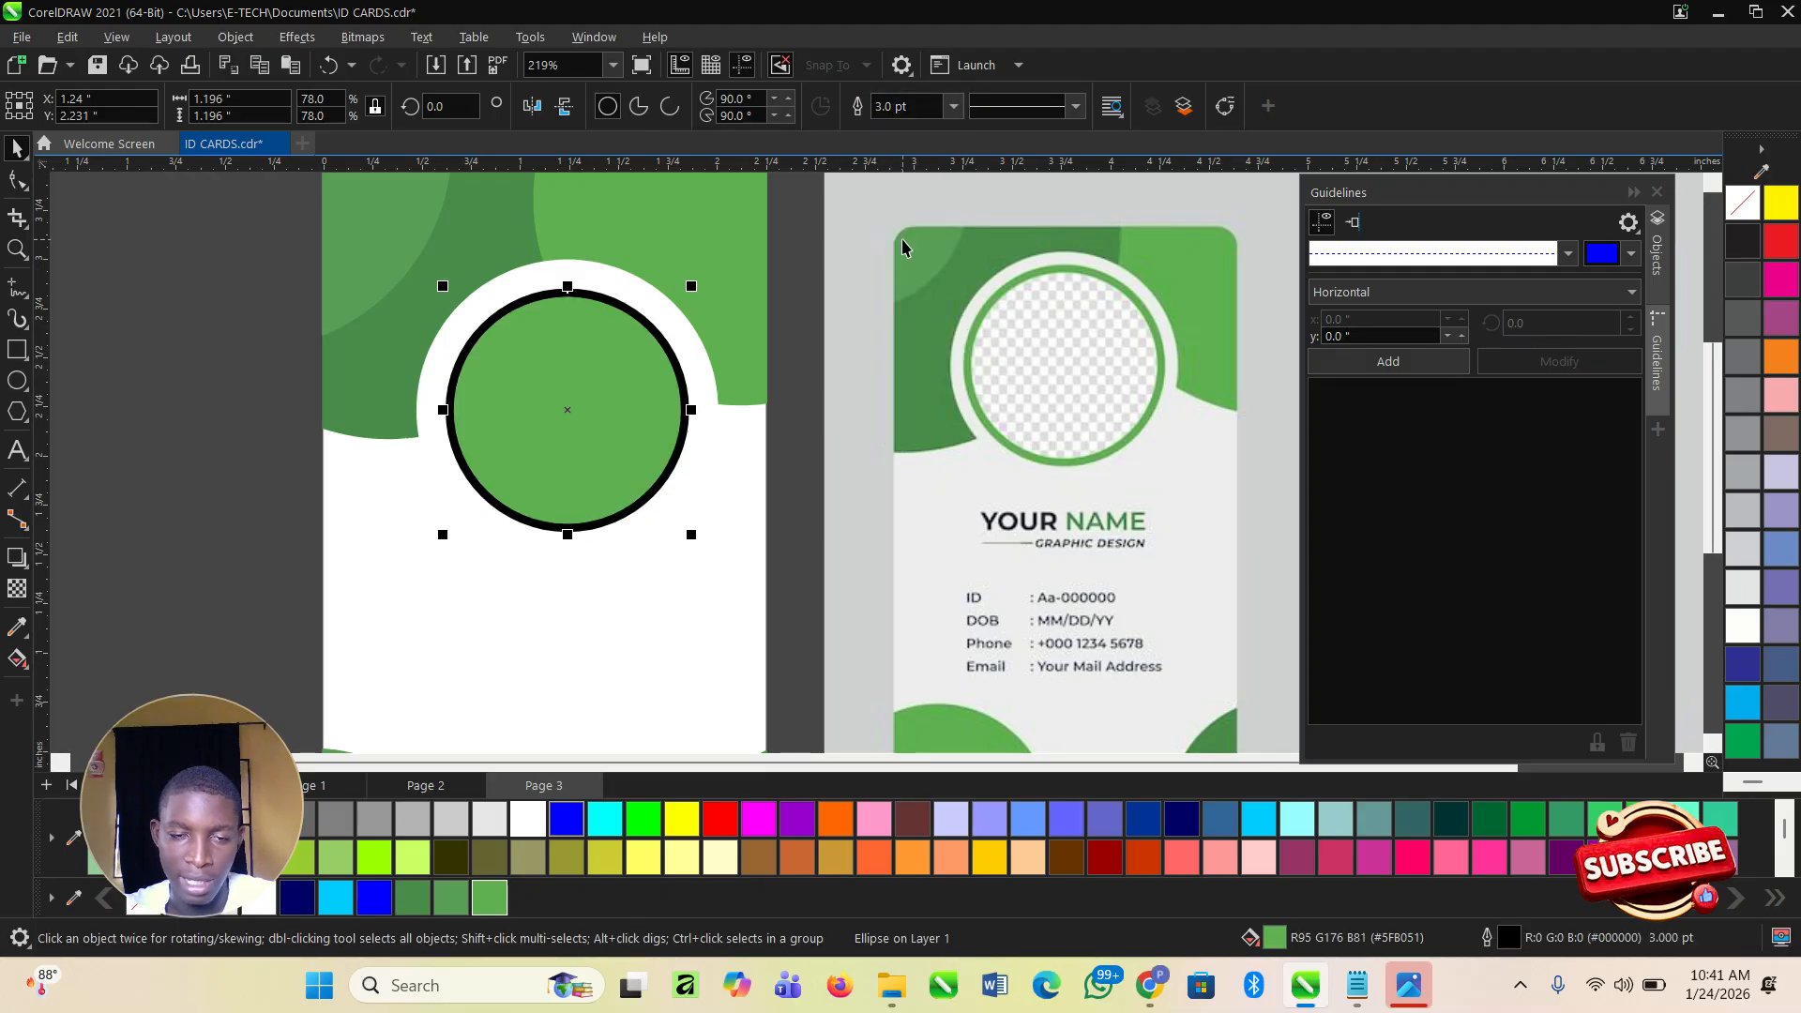
pyautogui.rightClick(418, 907)
pyautogui.click(304, 433)
# Select the white and green photo circles together and shift them slightly left on the card.
pyautogui.scroll(-3, 305, 433)
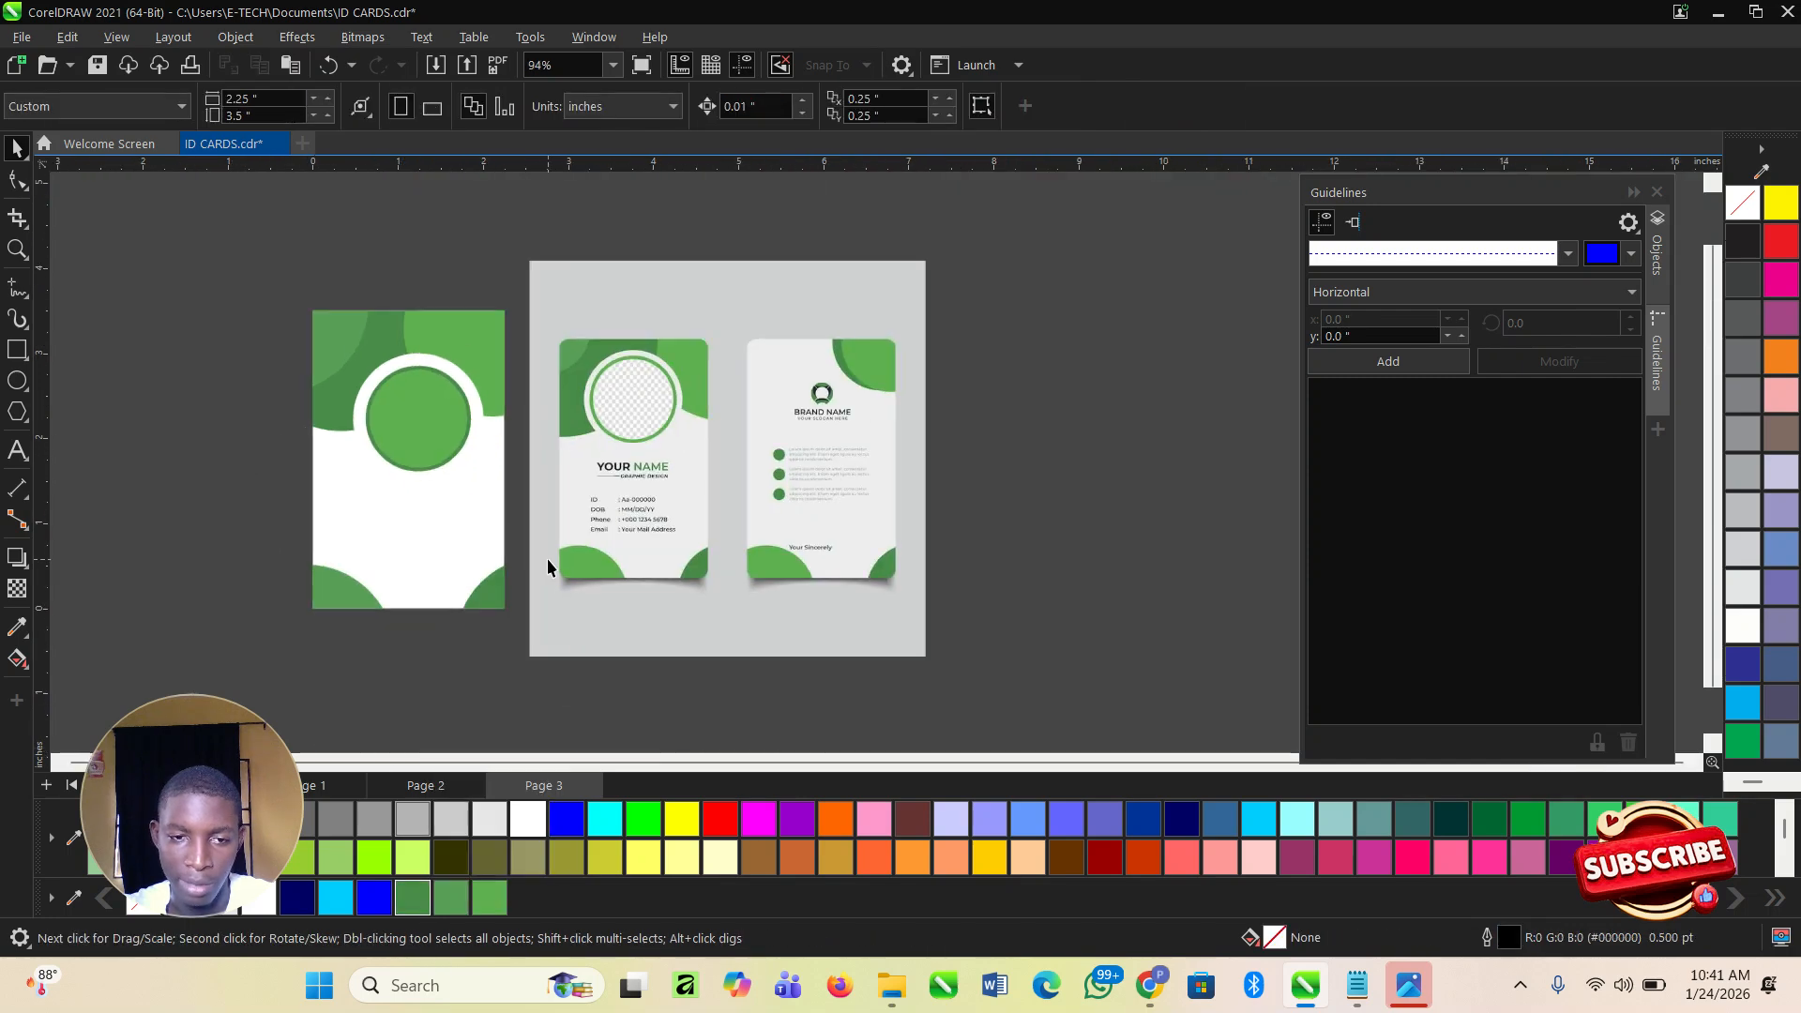
pyautogui.click(547, 563)
pyautogui.scroll(3, 321, 438)
pyautogui.moveTo(236, 294); pyautogui.dragTo(621, 562)
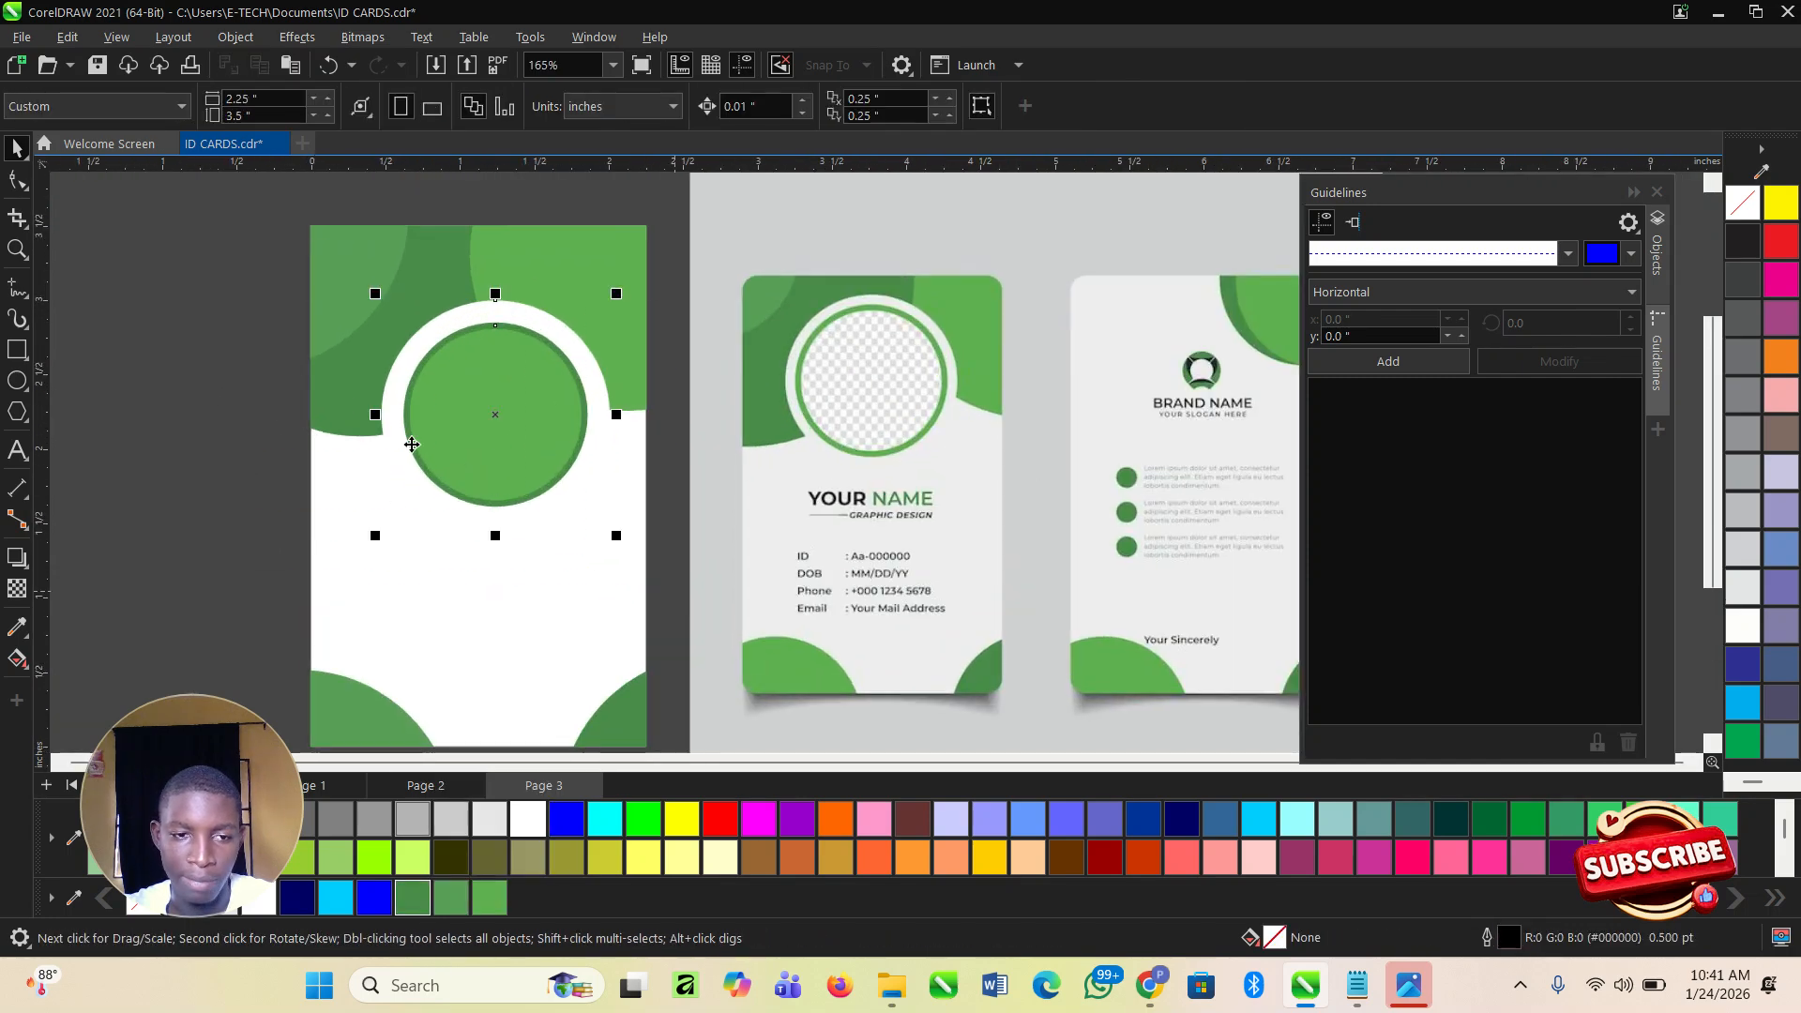
pyautogui.scroll(2, 506, 394)
pyautogui.moveTo(505, 394); pyautogui.dragTo(491, 396)
pyautogui.scroll(-5, 1123, 407)
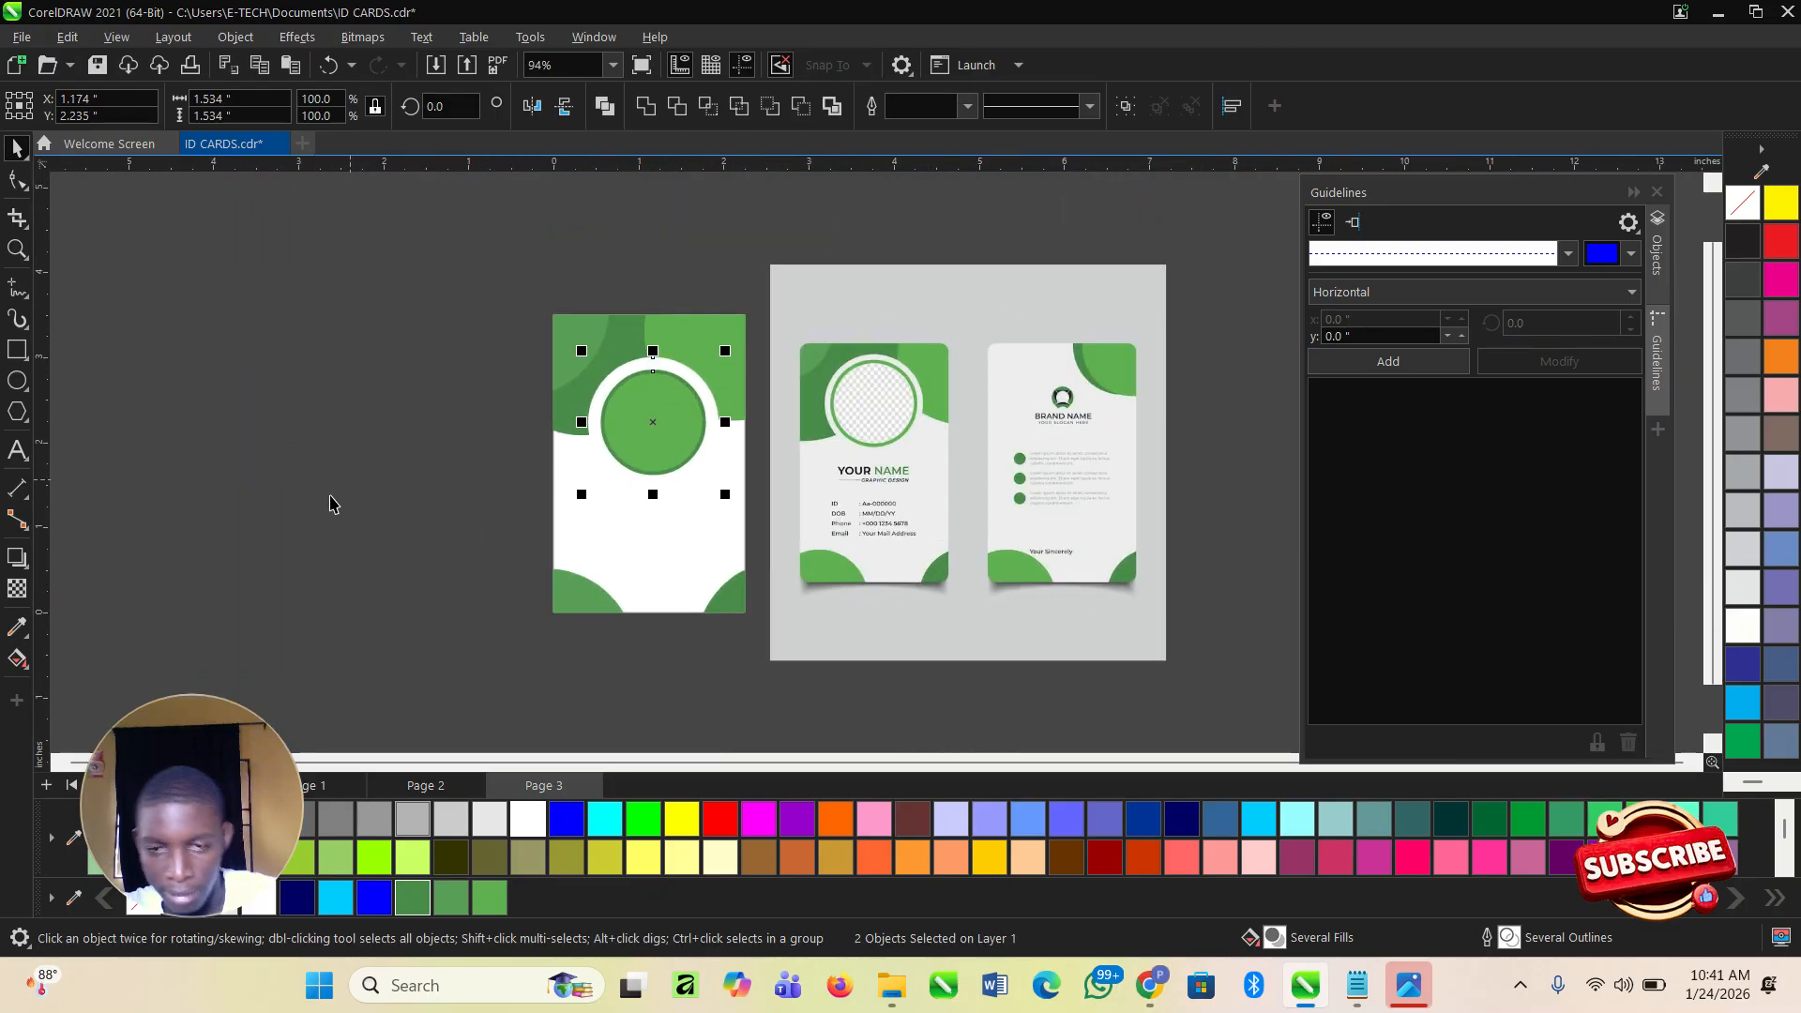
# Duplicate the whole card front into the empty area left of the page.
pyautogui.scroll(-2, 338, 491)
pyautogui.click(406, 251)
pyautogui.moveTo(408, 243); pyautogui.dragTo(657, 670)
pyautogui.scroll(-1, 661, 568)
pyautogui.scroll(2, 507, 509)
pyautogui.moveTo(646, 482); pyautogui.dragTo(336, 499)
# Fill the PowerClip rectangle of the card left of the page with white.
pyautogui.click(554, 436)
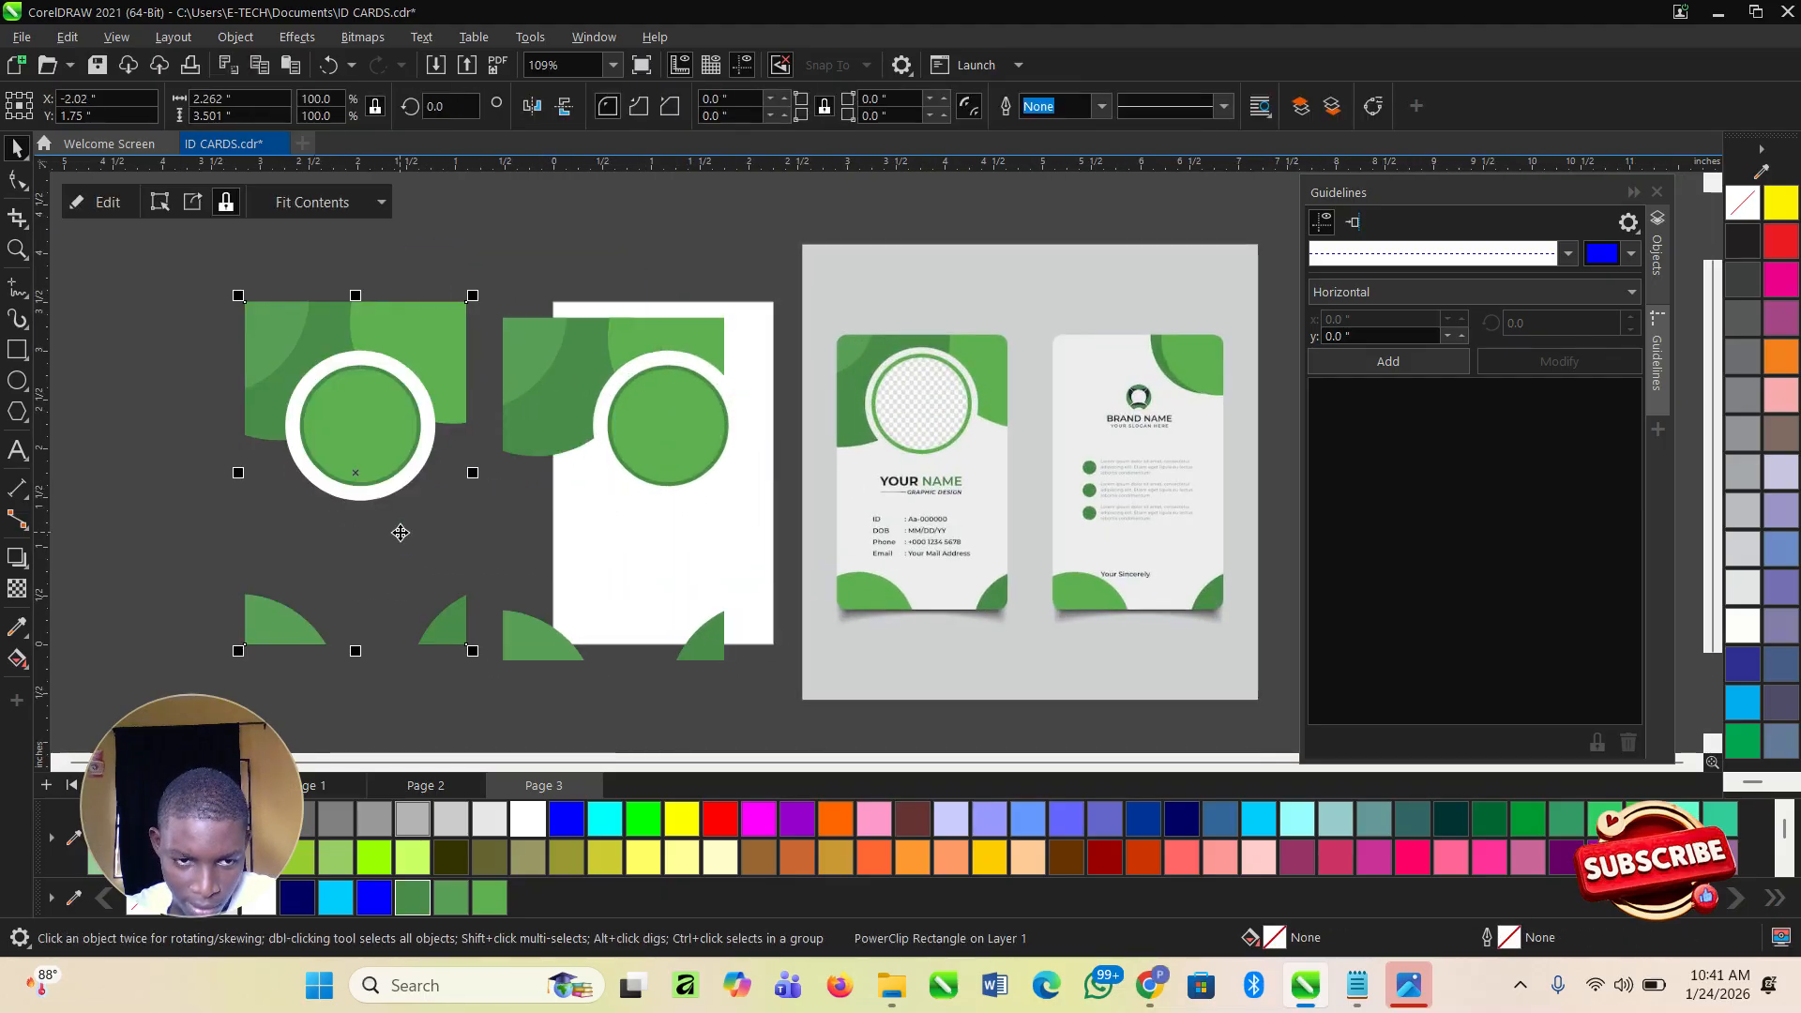
pyautogui.click(529, 819)
pyautogui.click(160, 512)
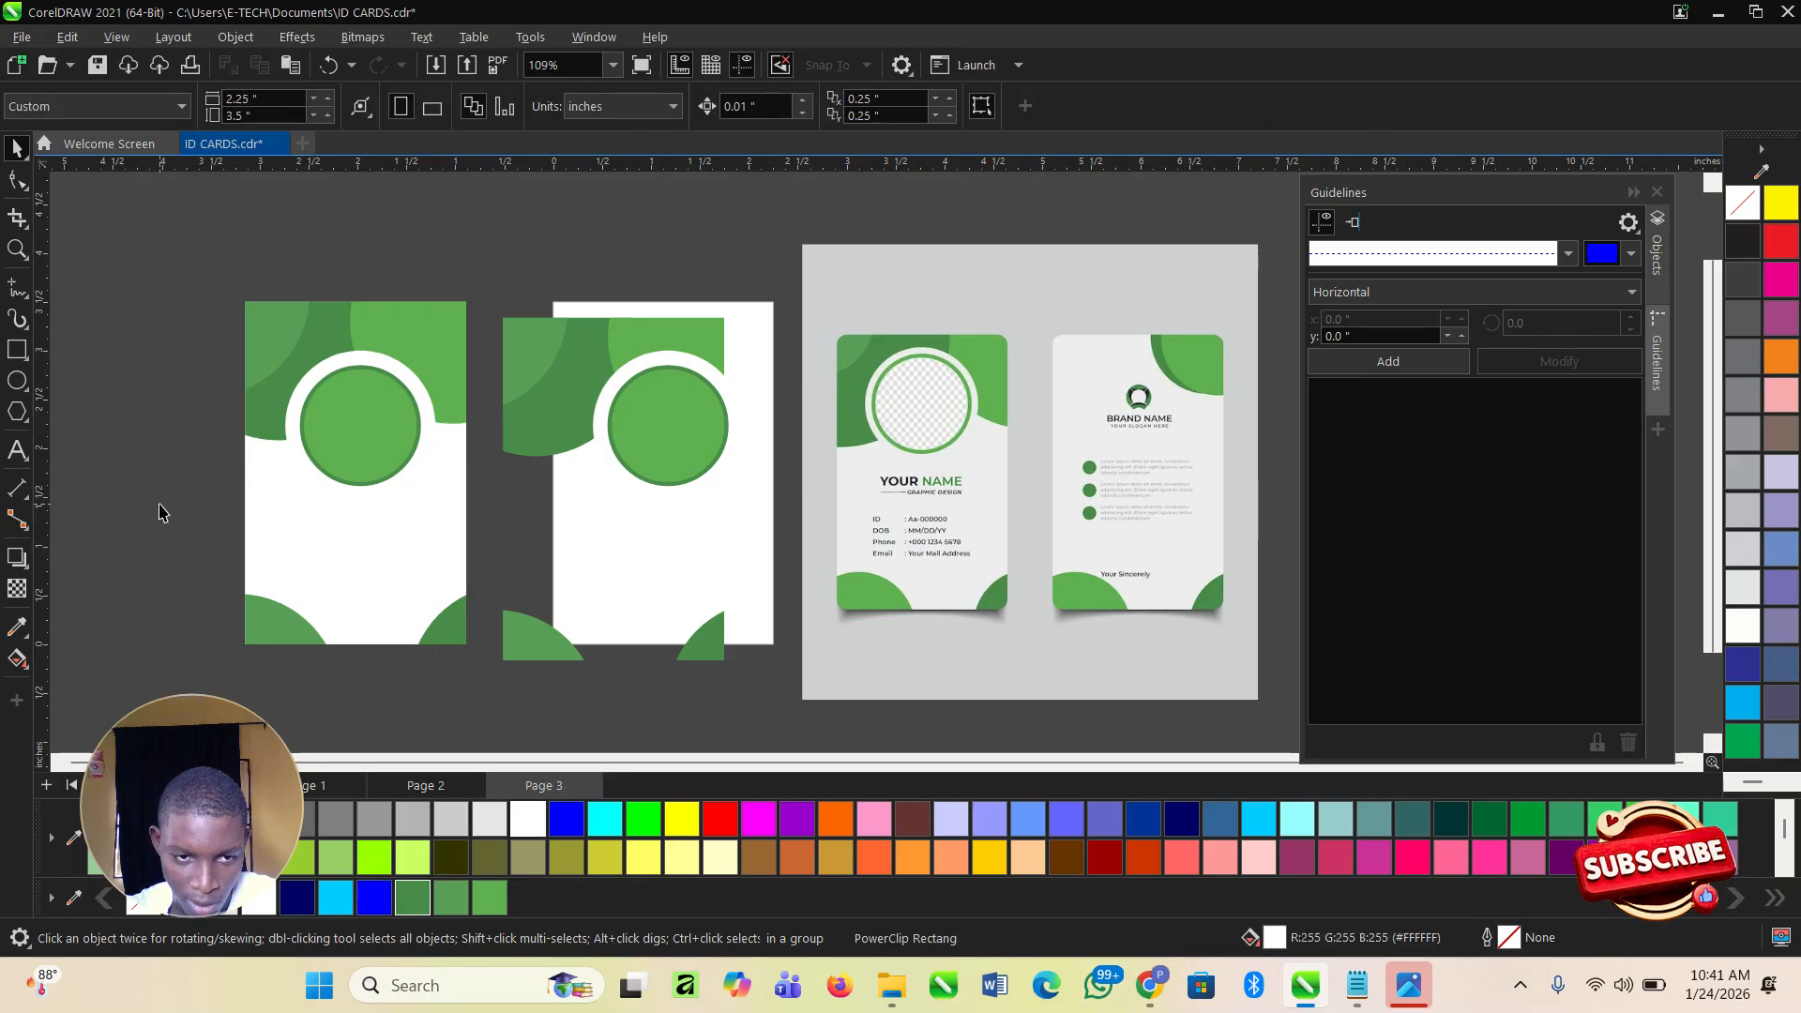
# Try to group the offset card's three objects and centre the group on the page.
pyautogui.scroll(1, 610, 531)
pyautogui.scroll(-2, 494, 338)
pyautogui.moveTo(497, 313); pyautogui.dragTo(702, 707)
pyautogui.hotkey('ctrl', 'g')
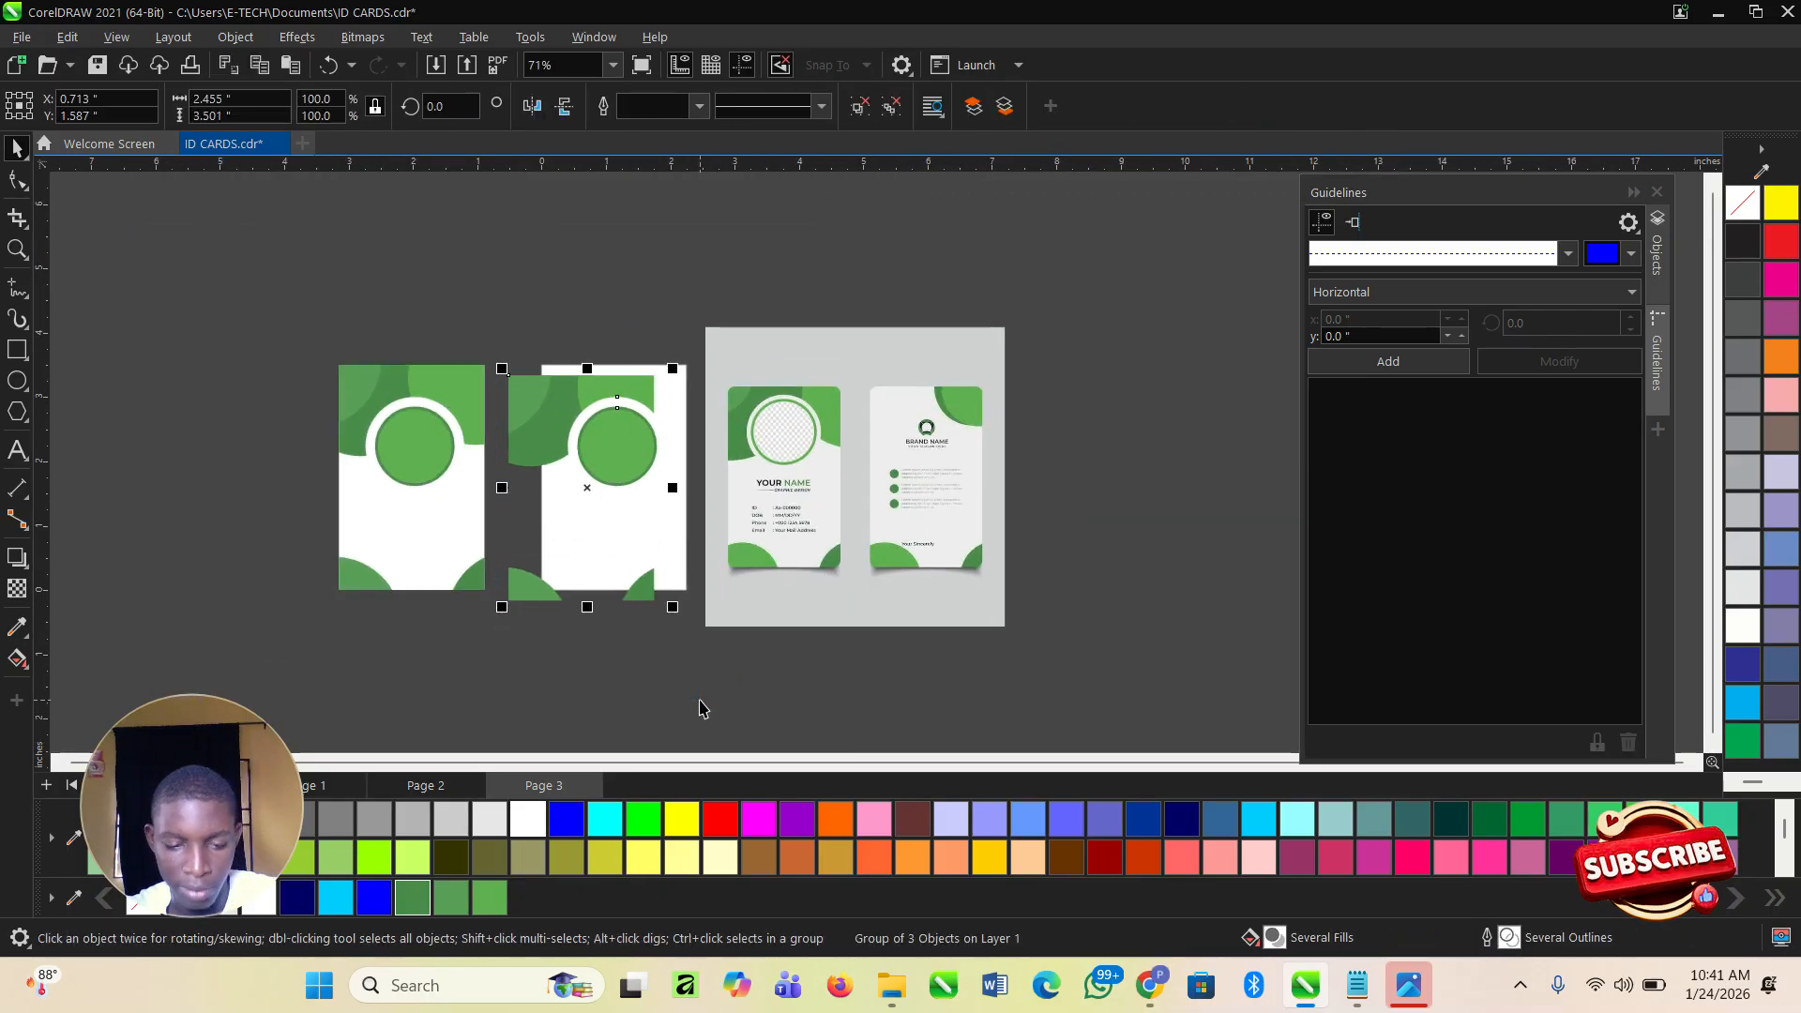
pyautogui.scroll(1, 647, 675)
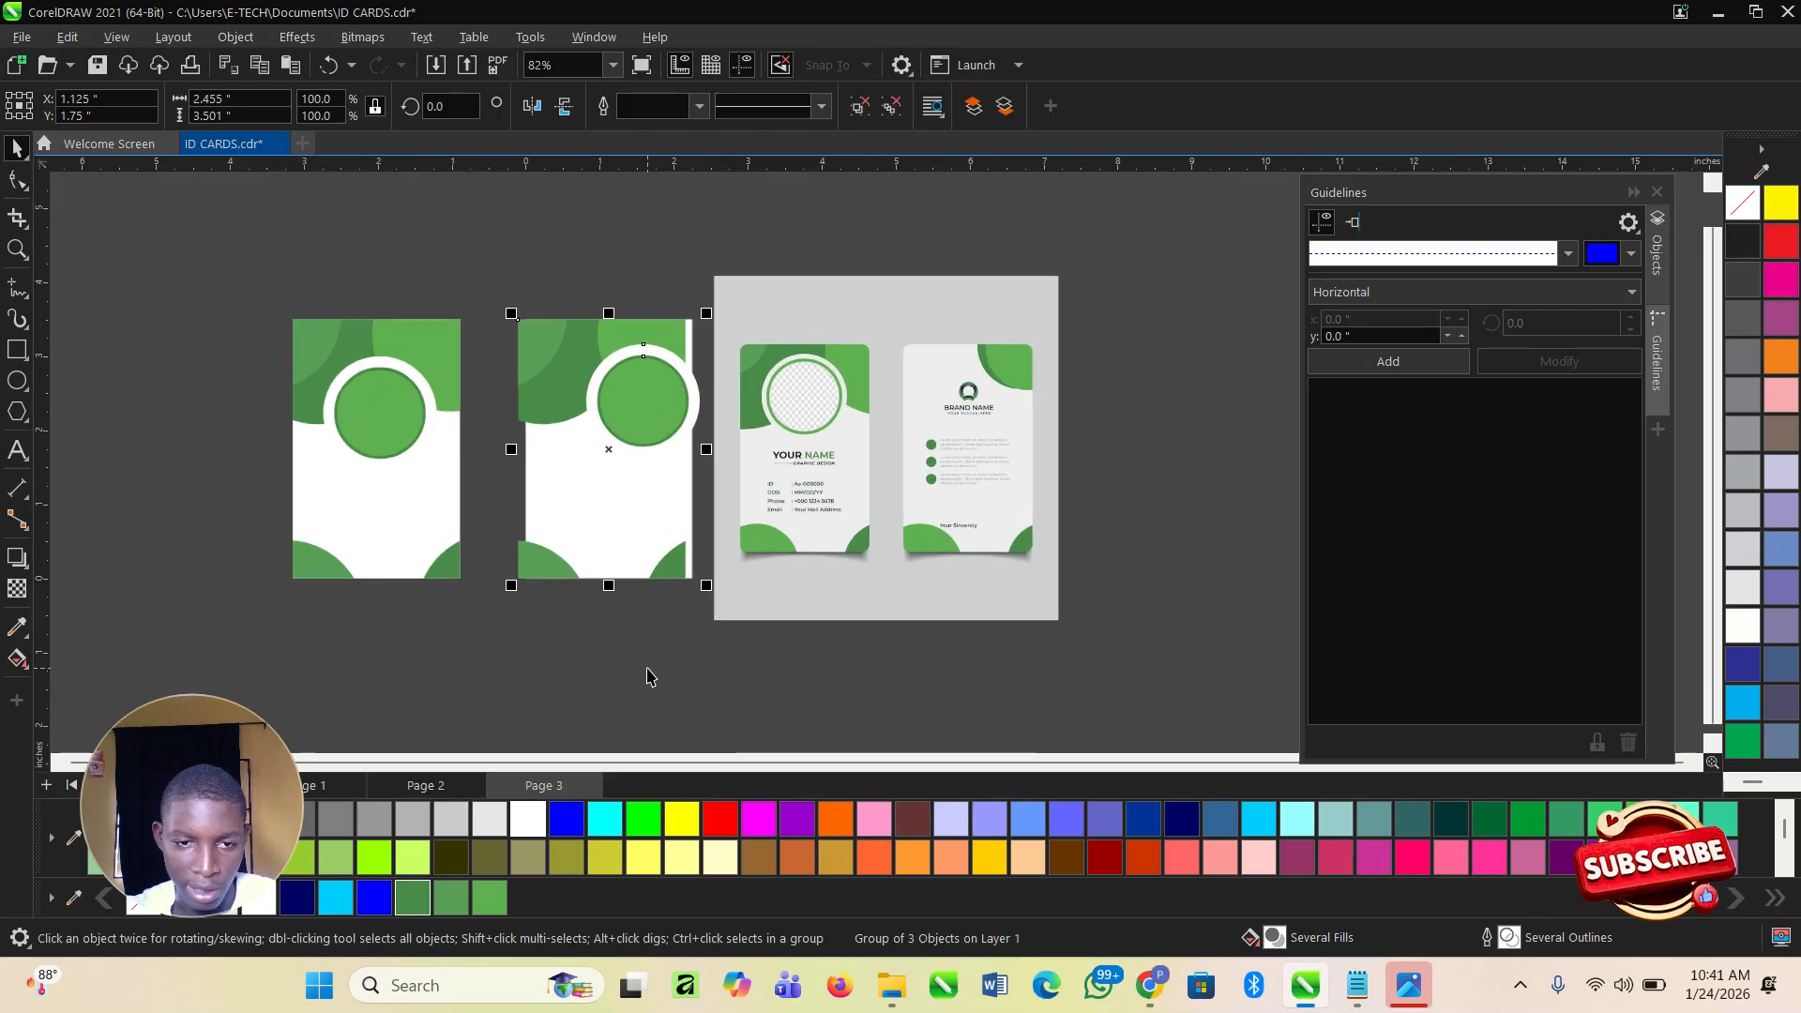
pyautogui.hotkey('ctrl', 'z')
pyautogui.hotkey('ctrl', 'u')
pyautogui.scroll(2, 661, 668)
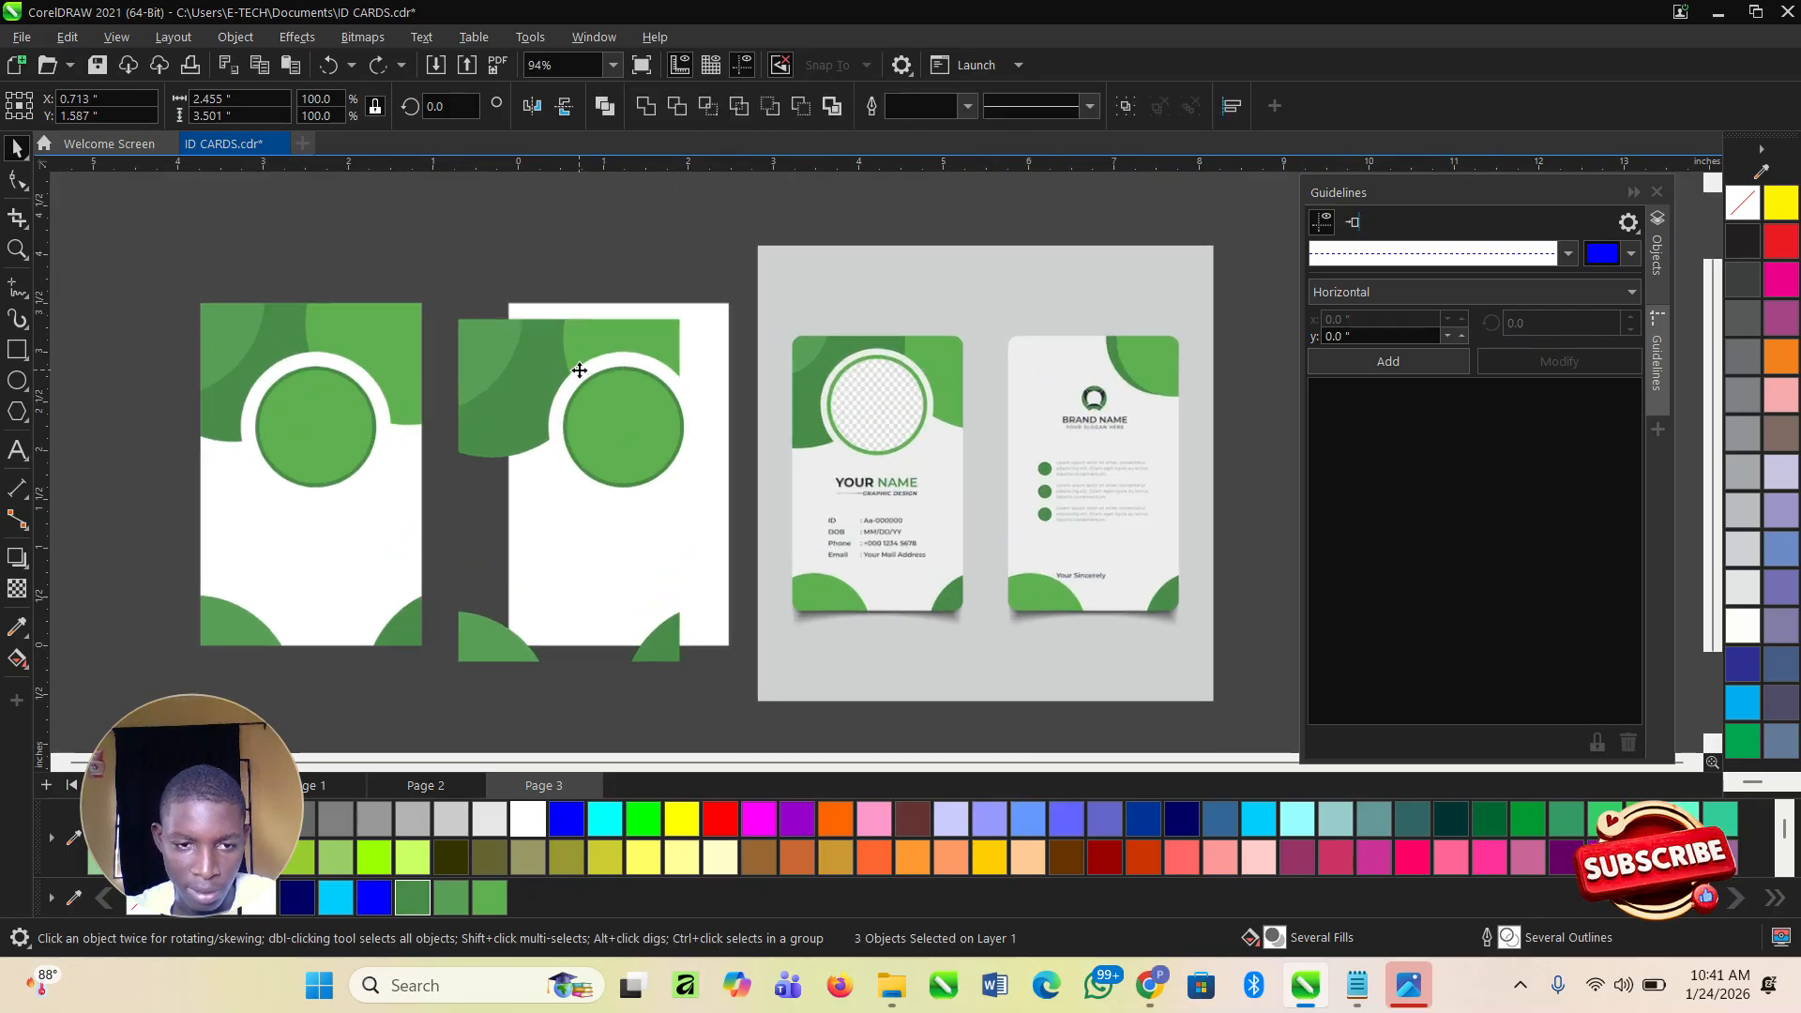
# Delete the offset card's objects and copy the white-filled card from the left onto the page.
pyautogui.moveTo(522, 362); pyautogui.dragTo(671, 377)
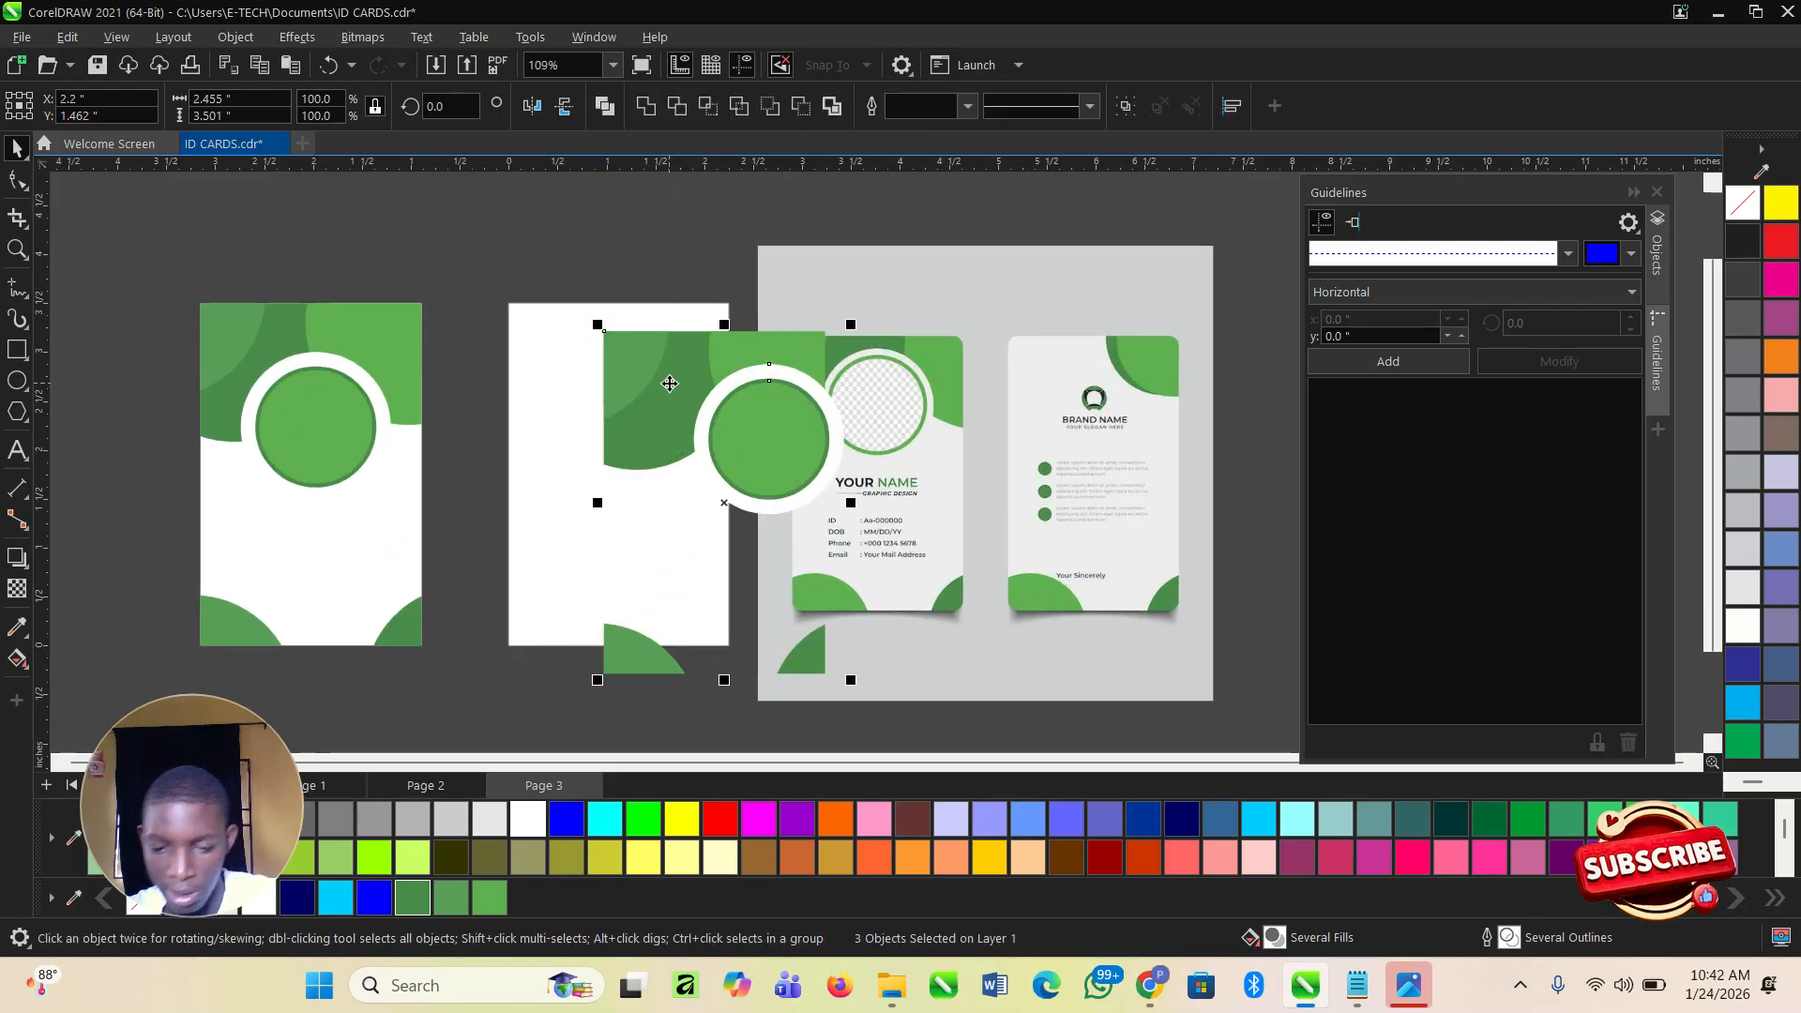
pyautogui.press('Delete')
pyautogui.moveTo(176, 245); pyautogui.dragTo(471, 704)
pyautogui.moveTo(272, 406); pyautogui.dragTo(580, 421)
pyautogui.click(454, 411)
pyautogui.scroll(-2, 506, 469)
pyautogui.scroll(2, 826, 474)
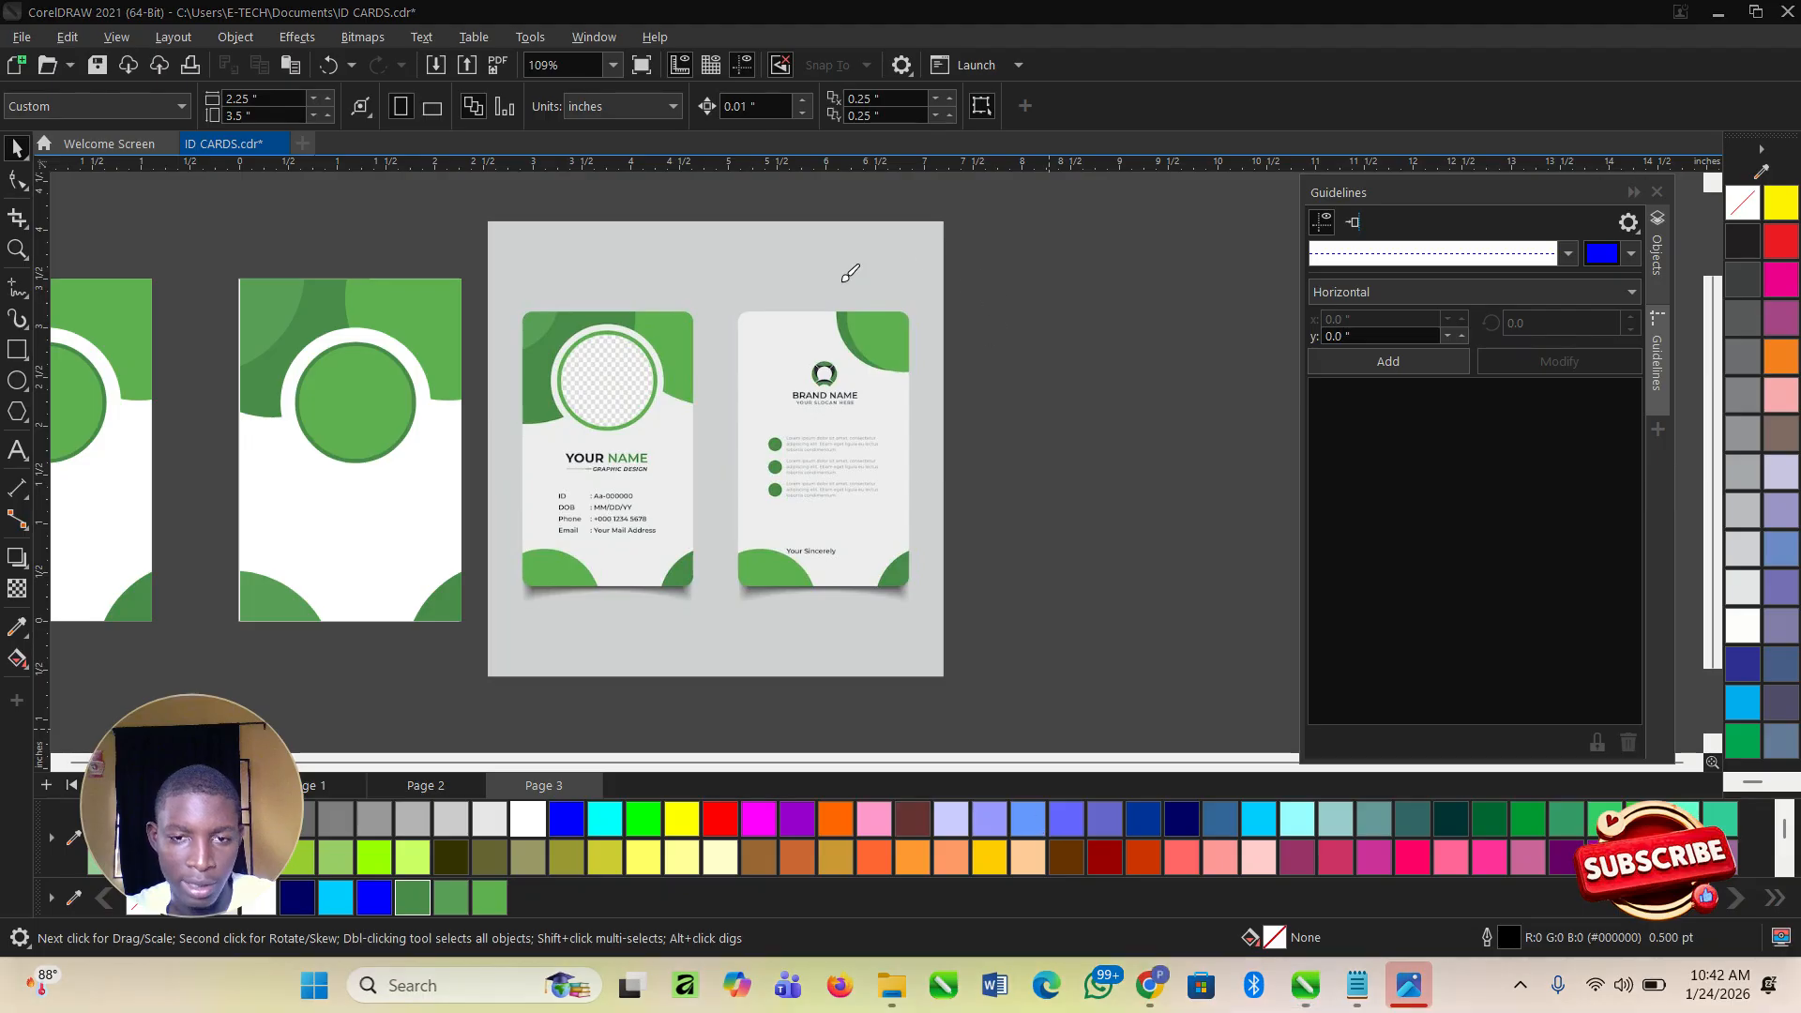
# Examine the corner shapes and the three bullet circles on the reference card's back side against the card on the page.
pyautogui.moveTo(840, 282)
pyautogui.mouseDown()
pyautogui.moveTo(835, 378)
pyautogui.moveTo(992, 357)
pyautogui.moveTo(836, 236)
pyautogui.mouseUp()
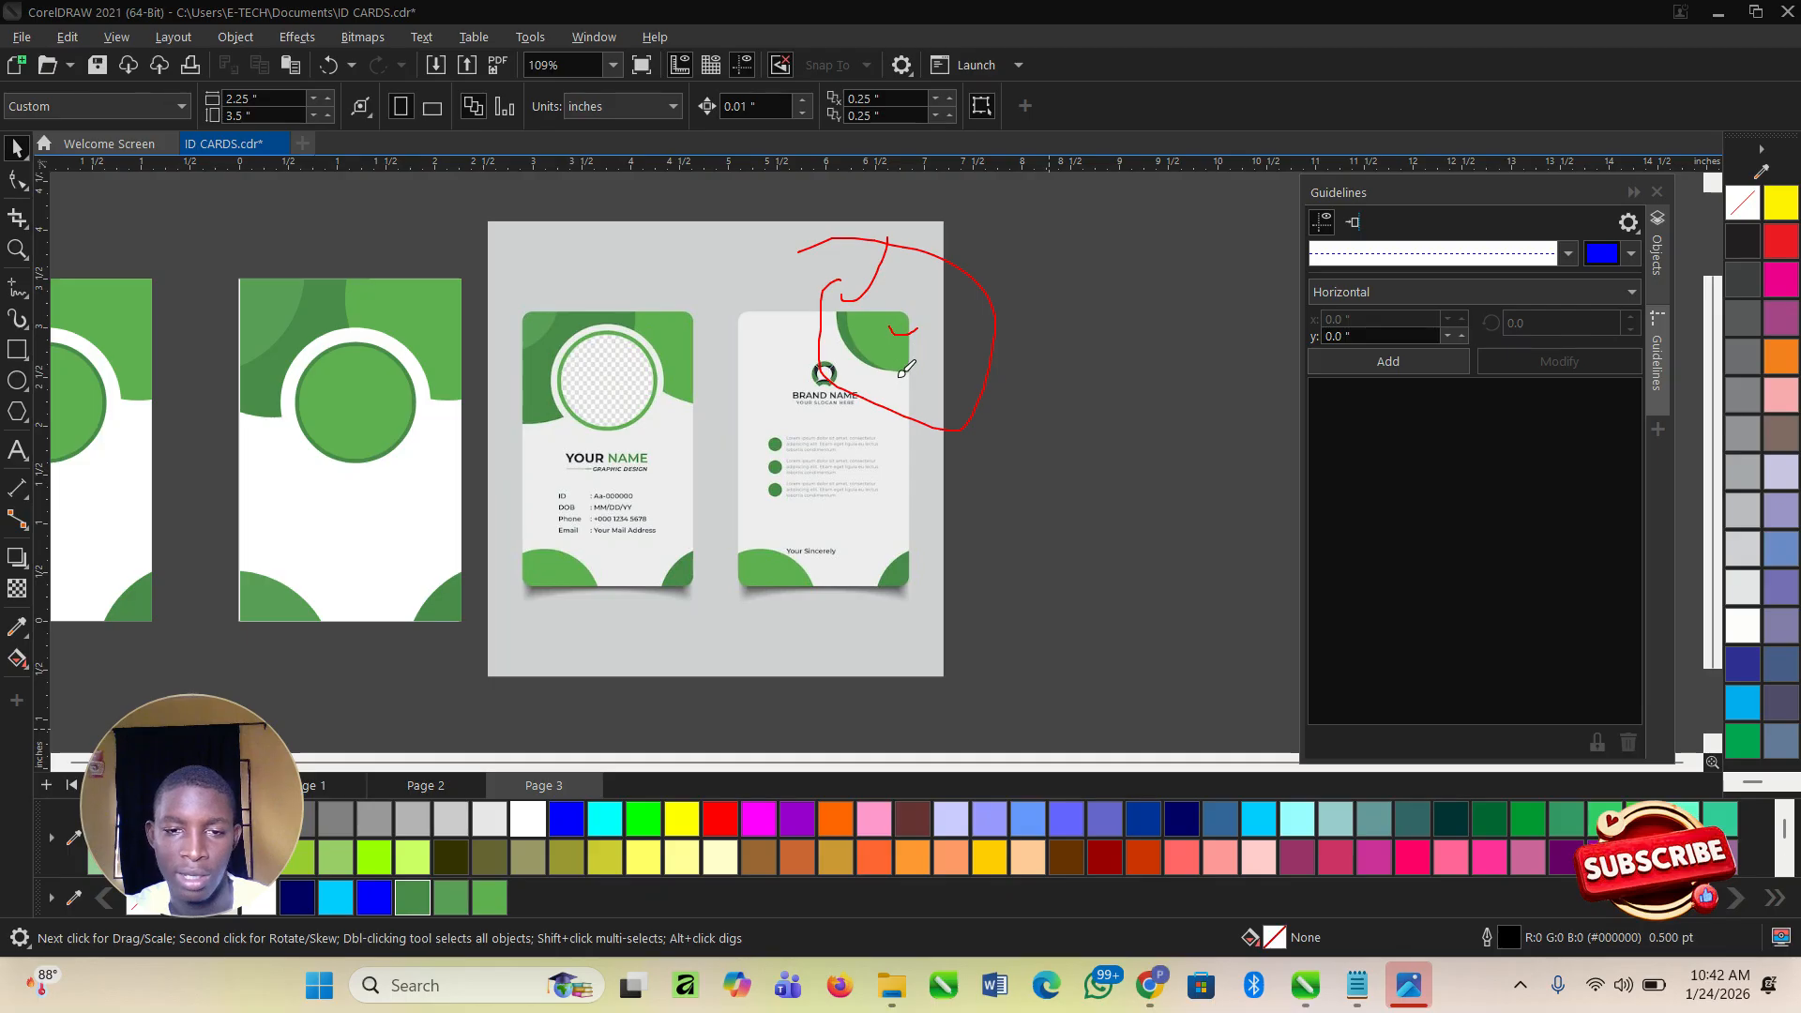
pyautogui.moveTo(720, 566); pyautogui.dragTo(756, 516)
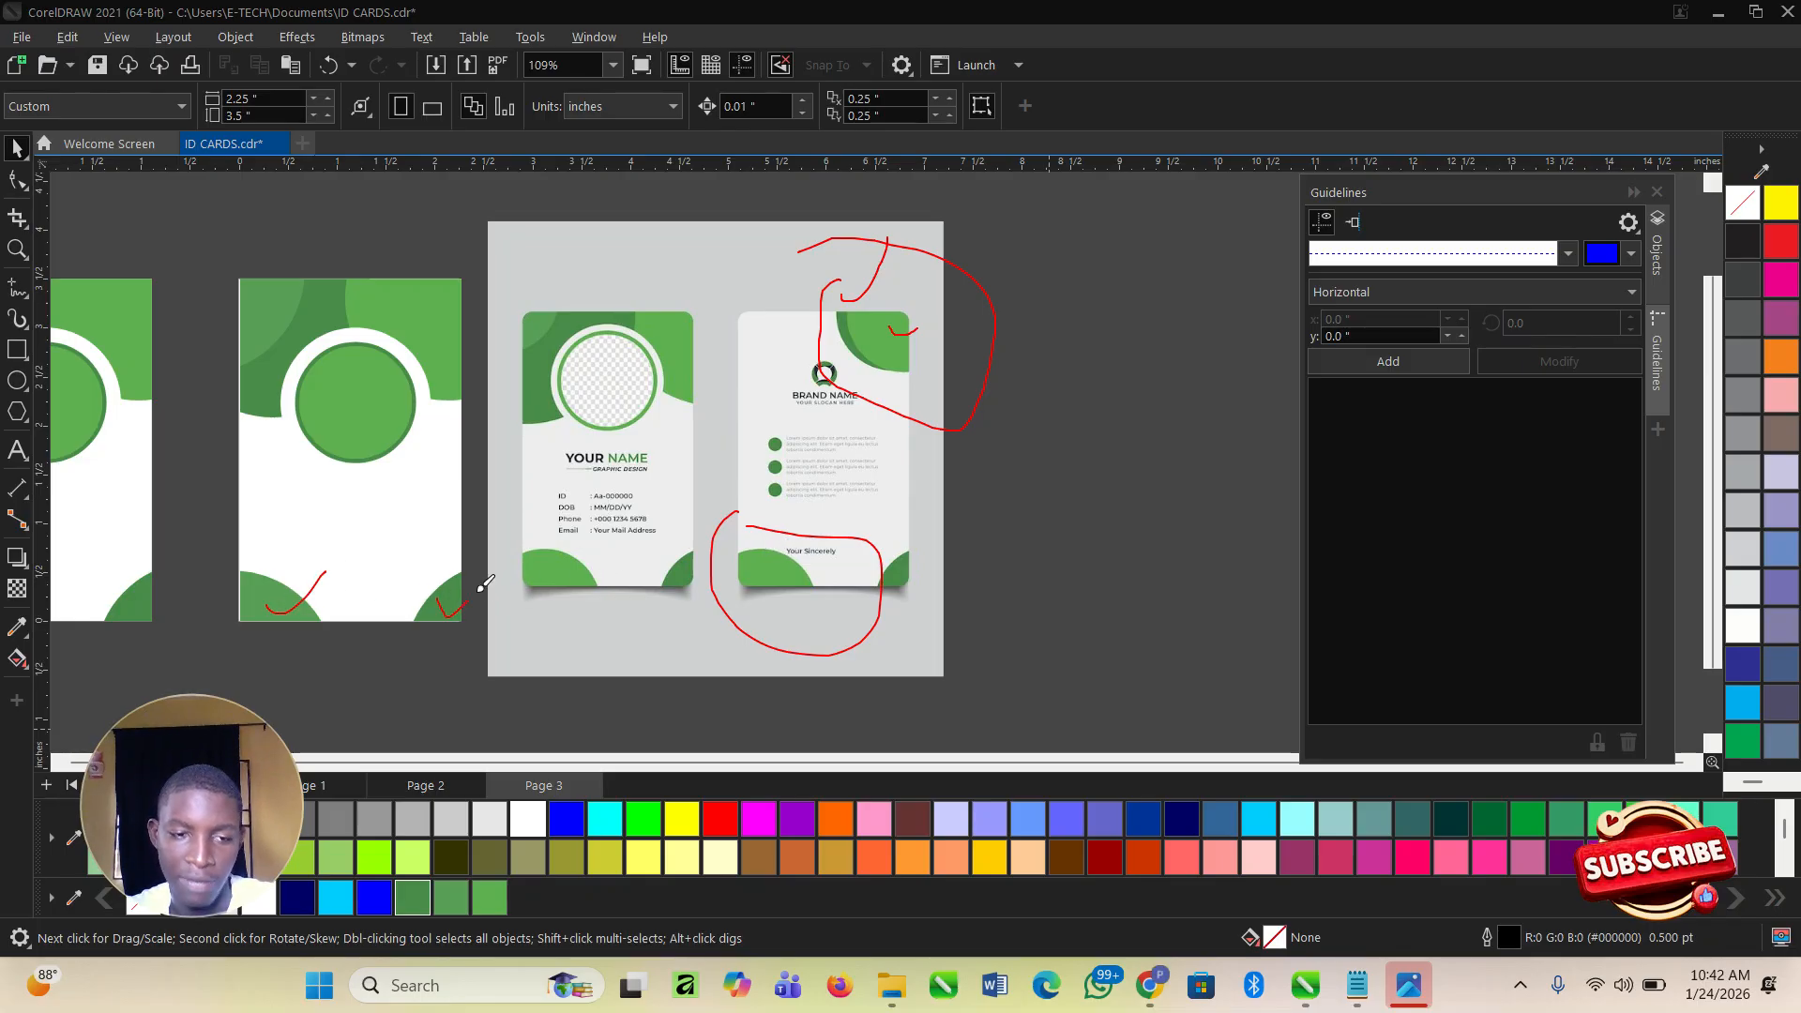
pyautogui.moveTo(880, 552)
pyautogui.mouseDown()
pyautogui.moveTo(973, 582)
pyautogui.moveTo(902, 492)
pyautogui.mouseUp()
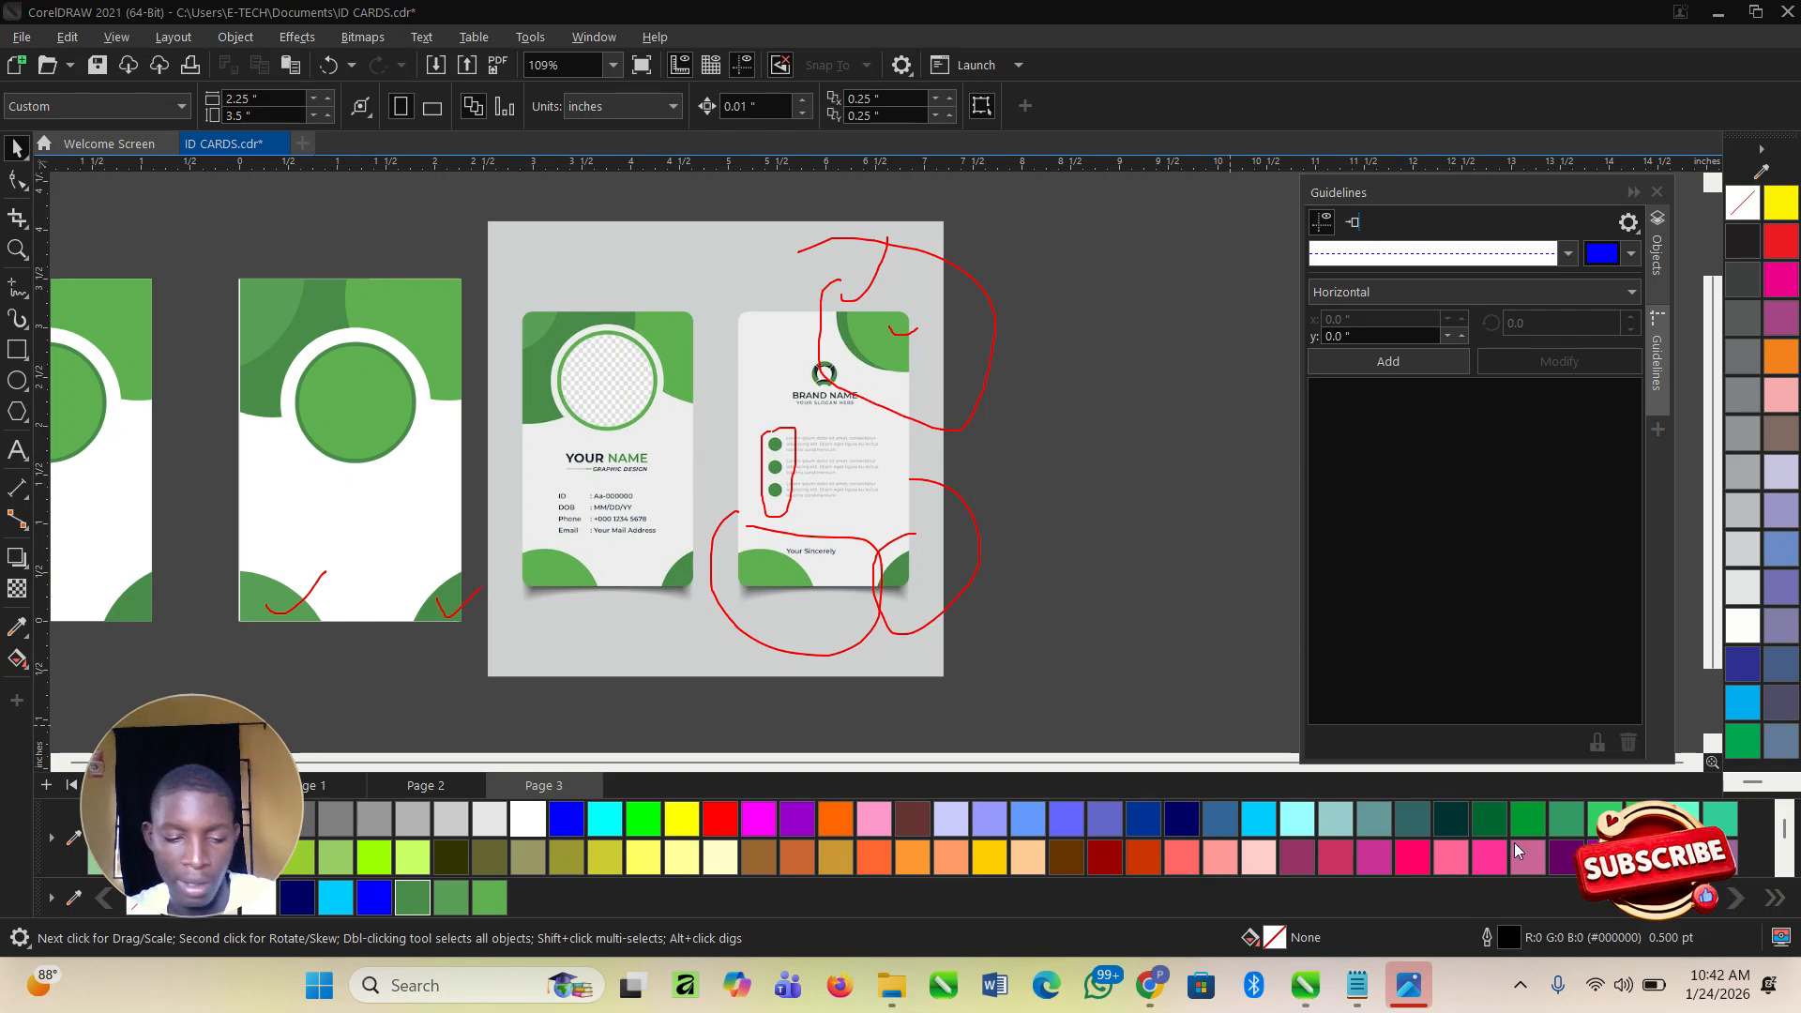
pyautogui.moveTo(1010, 242)
pyautogui.mouseDown()
pyautogui.moveTo(696, 611)
pyautogui.moveTo(877, 394)
pyautogui.moveTo(849, 457)
pyautogui.moveTo(958, 461)
pyautogui.mouseUp()
pyautogui.moveTo(876, 252)
pyautogui.mouseDown()
pyautogui.moveTo(904, 342)
pyautogui.moveTo(317, 514)
pyautogui.moveTo(306, 611)
pyautogui.moveTo(517, 658)
pyautogui.mouseUp()
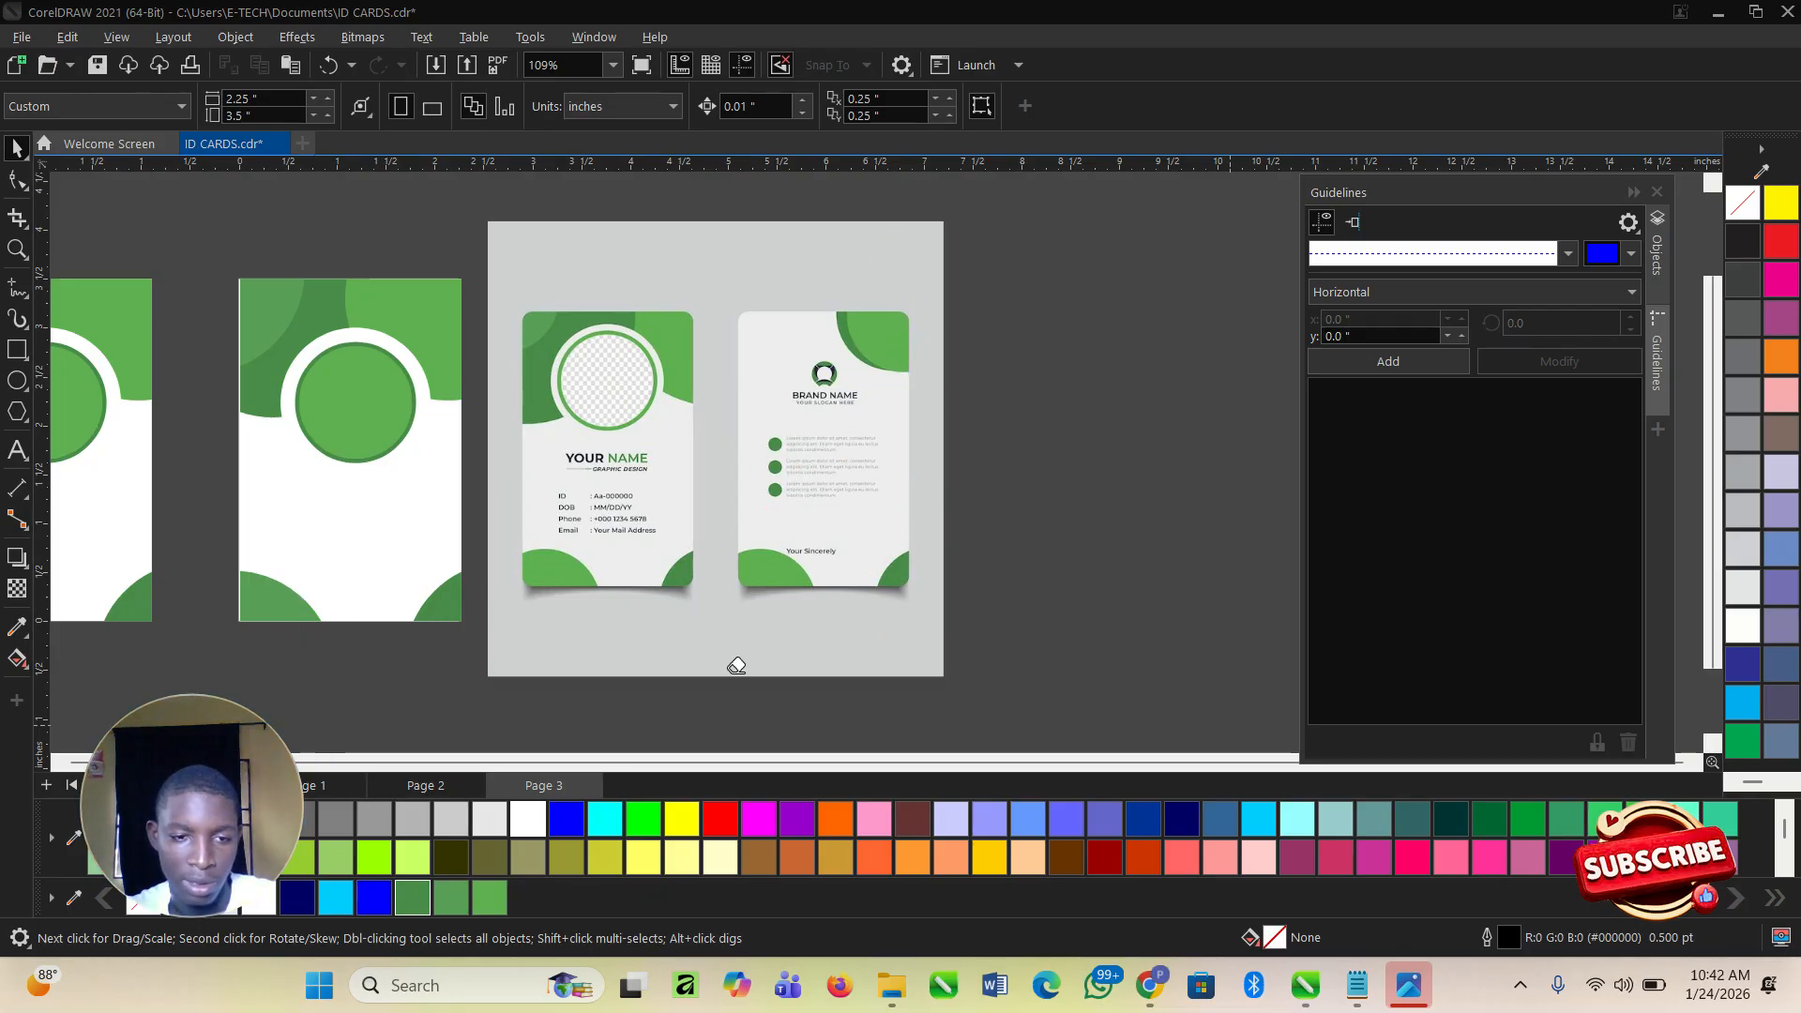
# Delete the white and green photo circles from the card on the page.
pyautogui.scroll(-2, 654, 463)
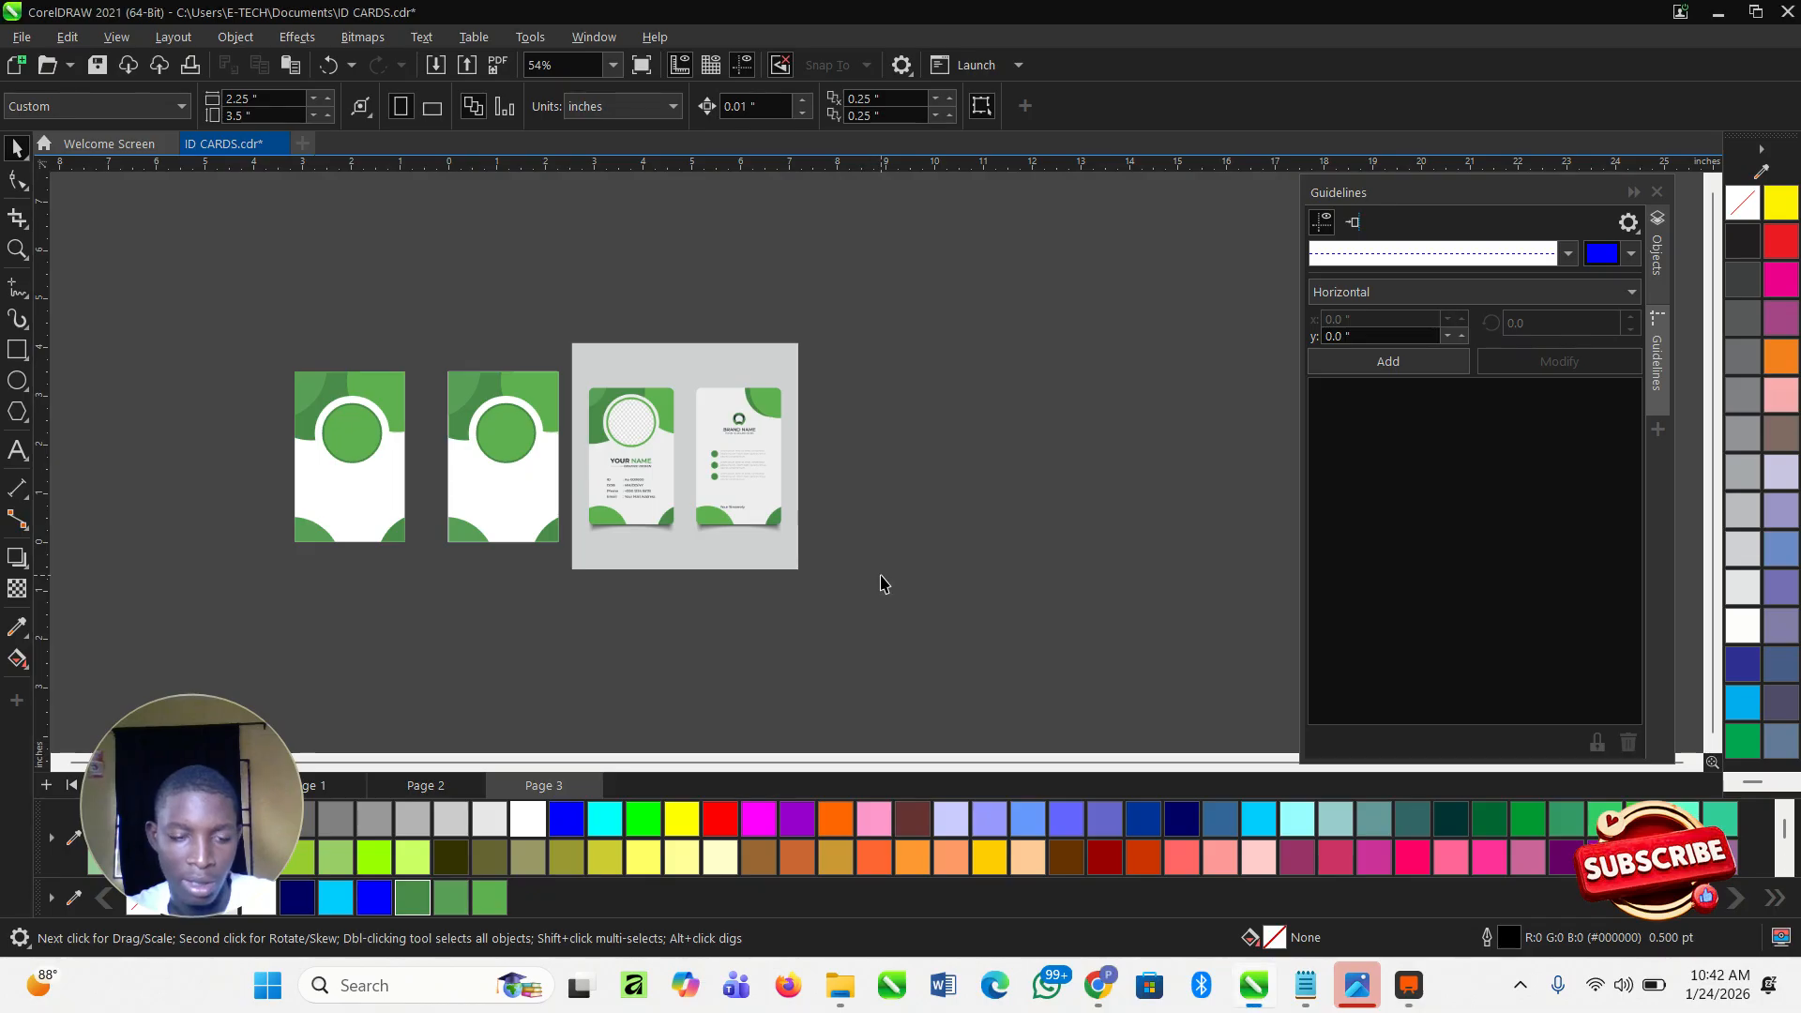
pyautogui.press('z')
pyautogui.moveTo(391, 310); pyautogui.dragTo(835, 581)
pyautogui.press('space')
pyautogui.click(634, 437)
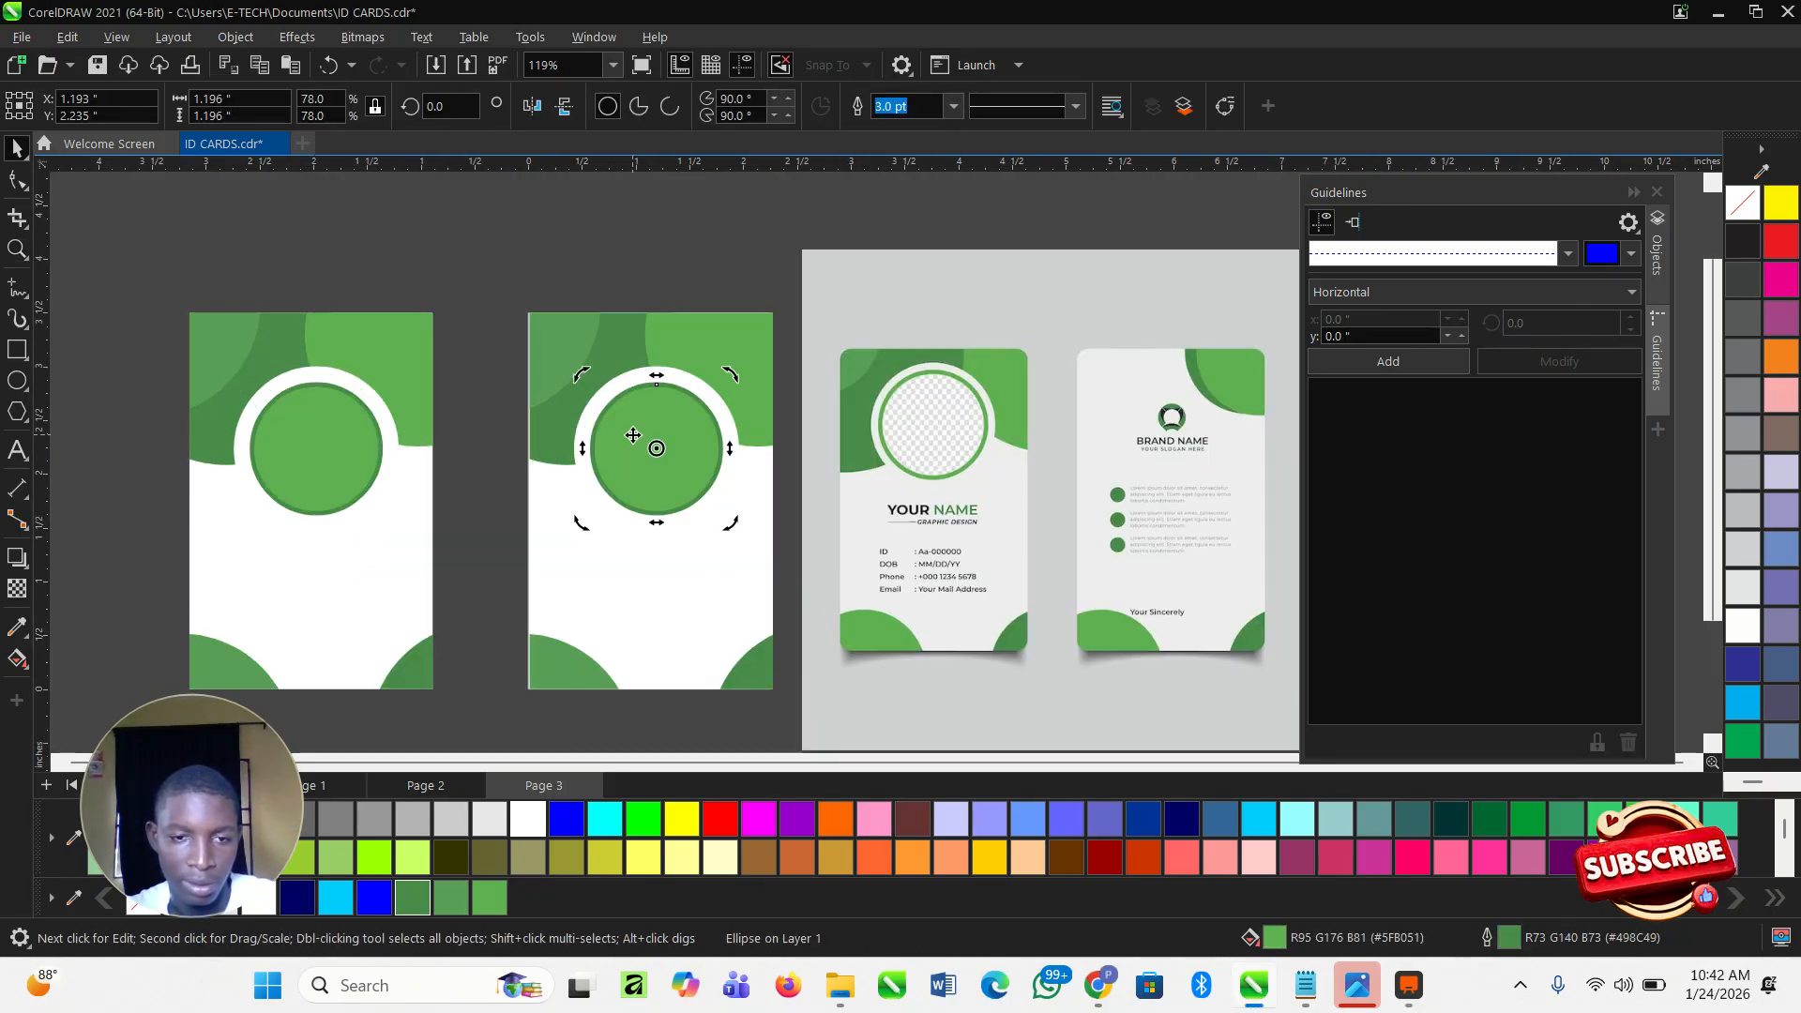
pyautogui.moveTo(494, 273); pyautogui.dragTo(757, 542)
pyautogui.press('Delete')
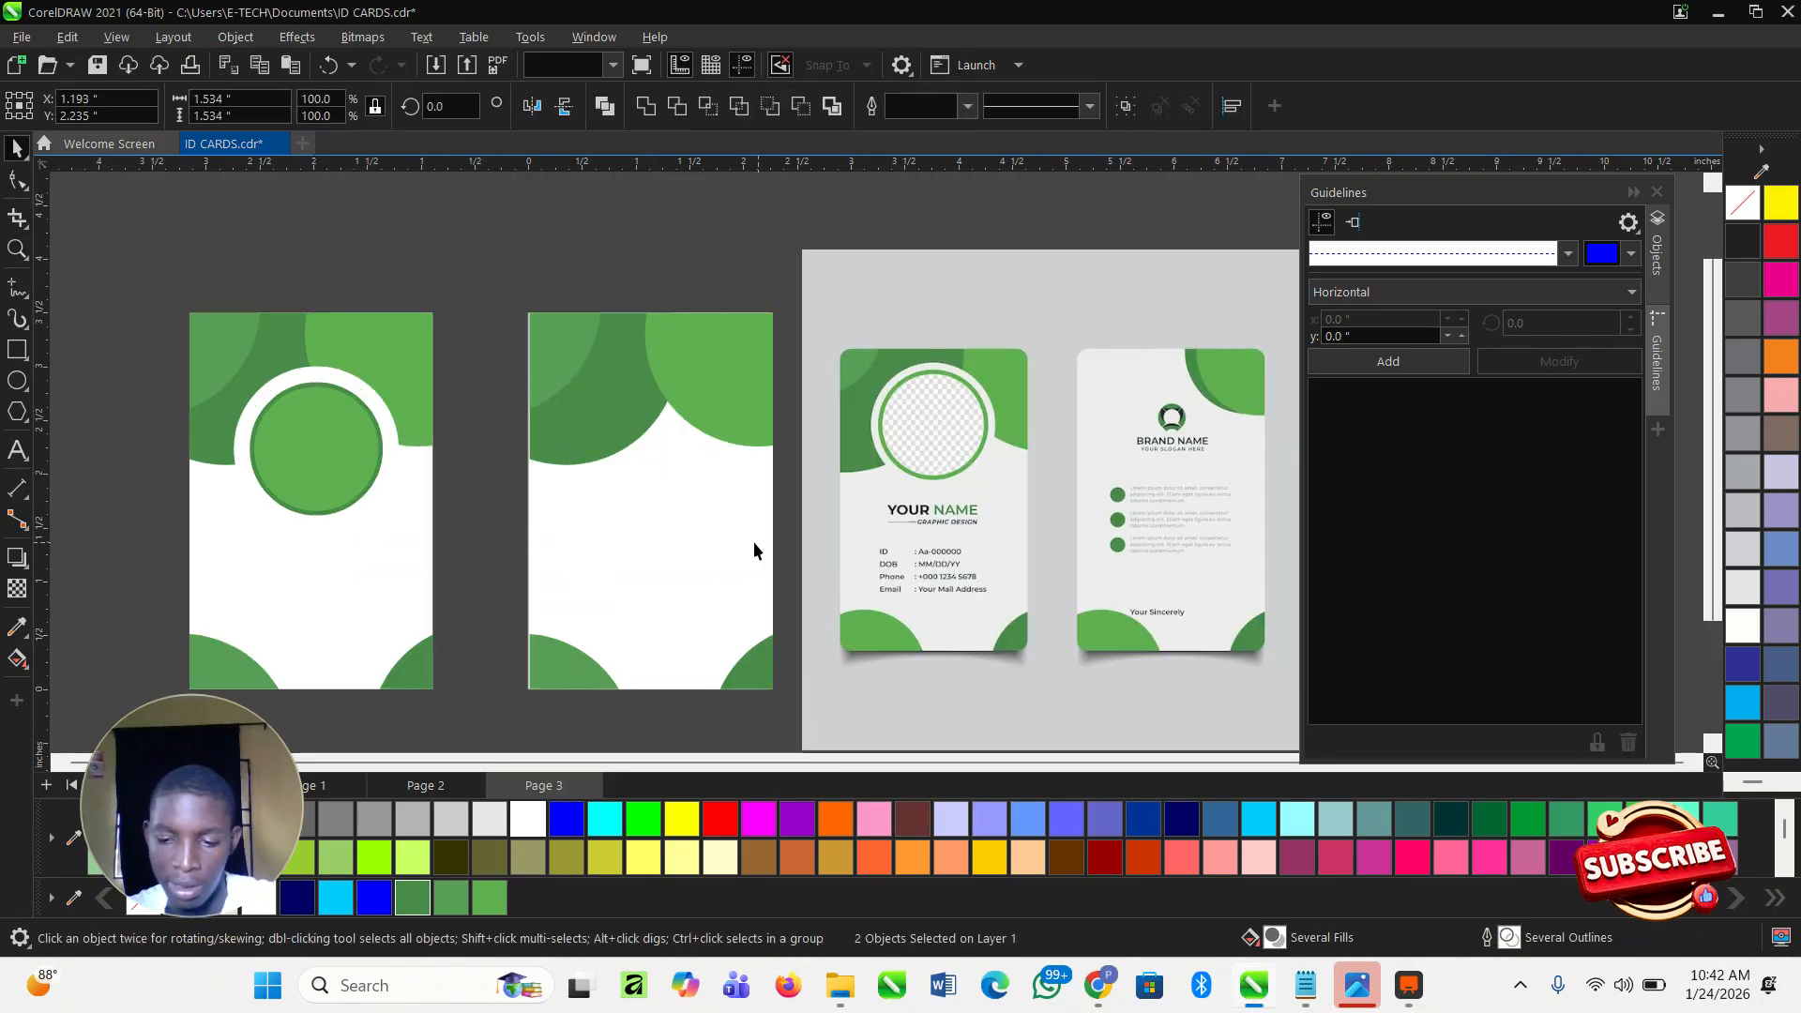
# In the page card's PowerClip, delete the lighter upper-left circle and move the dark green one behind the upper-right circle.
pyautogui.keyDown('ctrl'); pyautogui.click(583, 438); pyautogui.keyUp('ctrl')
pyautogui.click(530, 293)
pyautogui.press('Delete')
pyautogui.click(583, 390)
pyautogui.moveTo(582, 390); pyautogui.dragTo(674, 335)
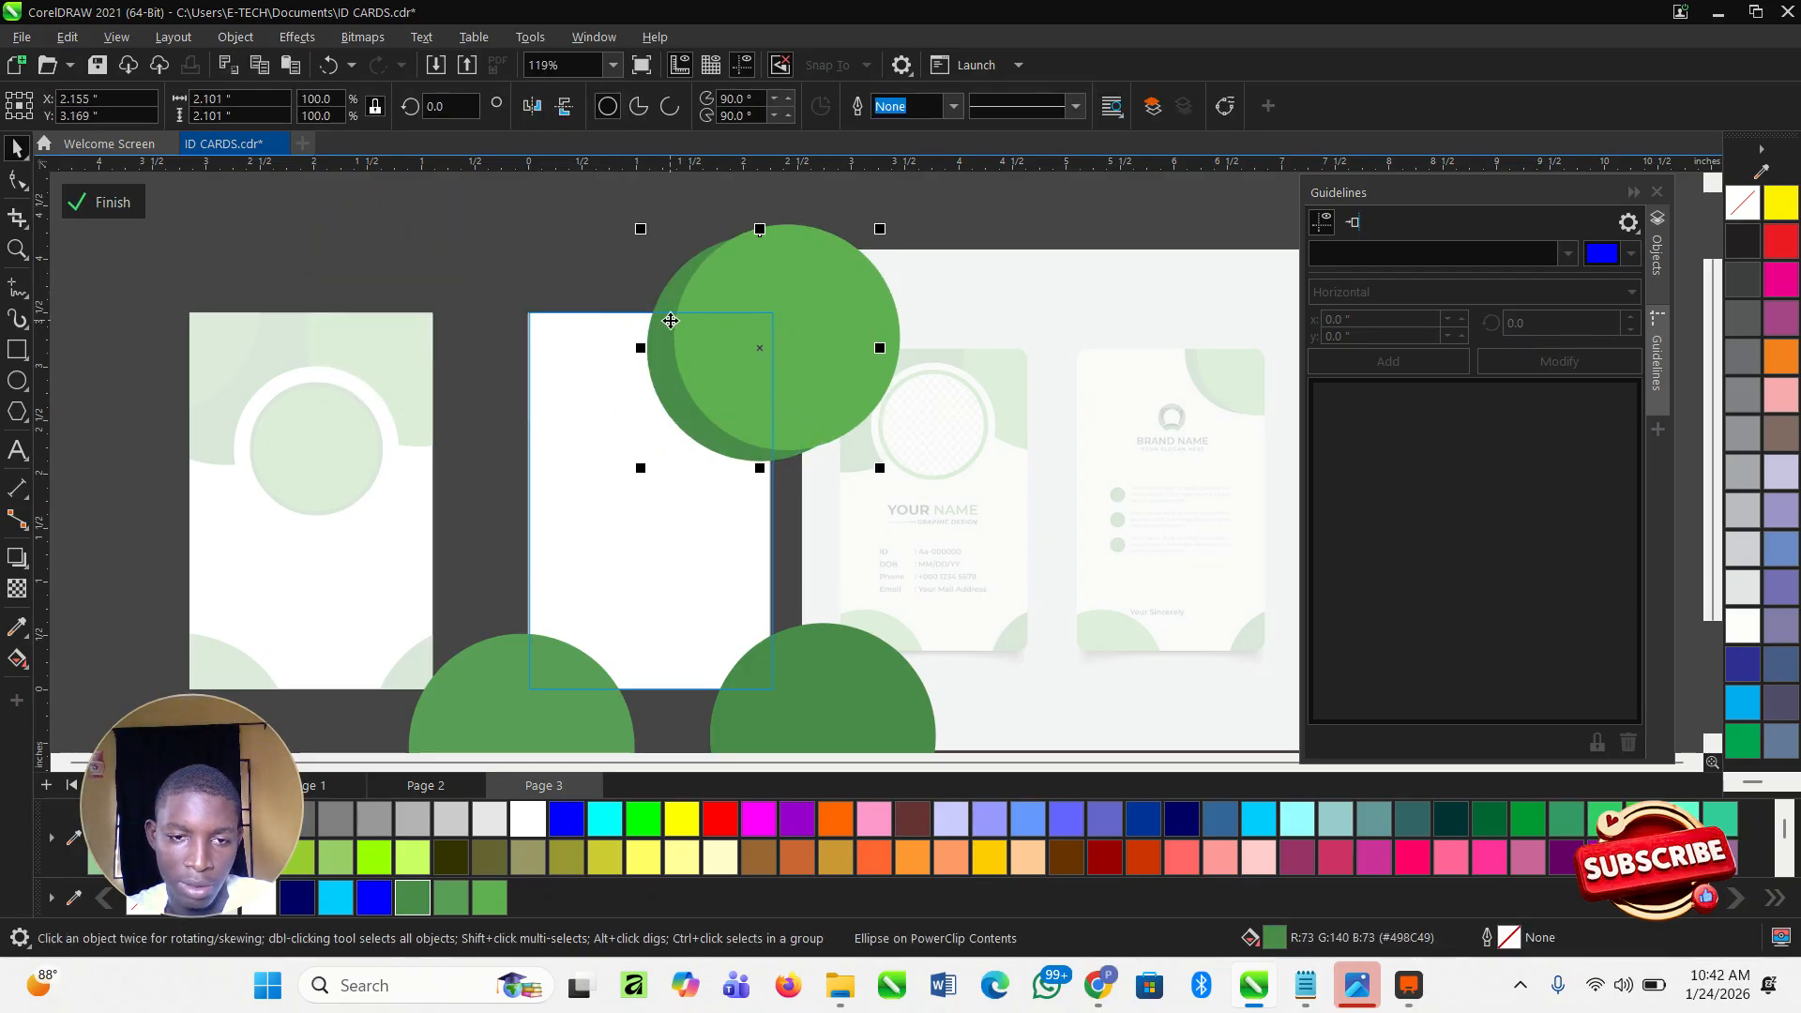
# Shift the two overlapping upper-right circles slightly up and right, and finish editing the PowerClip.
pyautogui.click(809, 388)
pyautogui.moveTo(808, 387); pyautogui.dragTo(821, 371)
pyautogui.click(695, 401)
pyautogui.moveTo(695, 401); pyautogui.dragTo(711, 387)
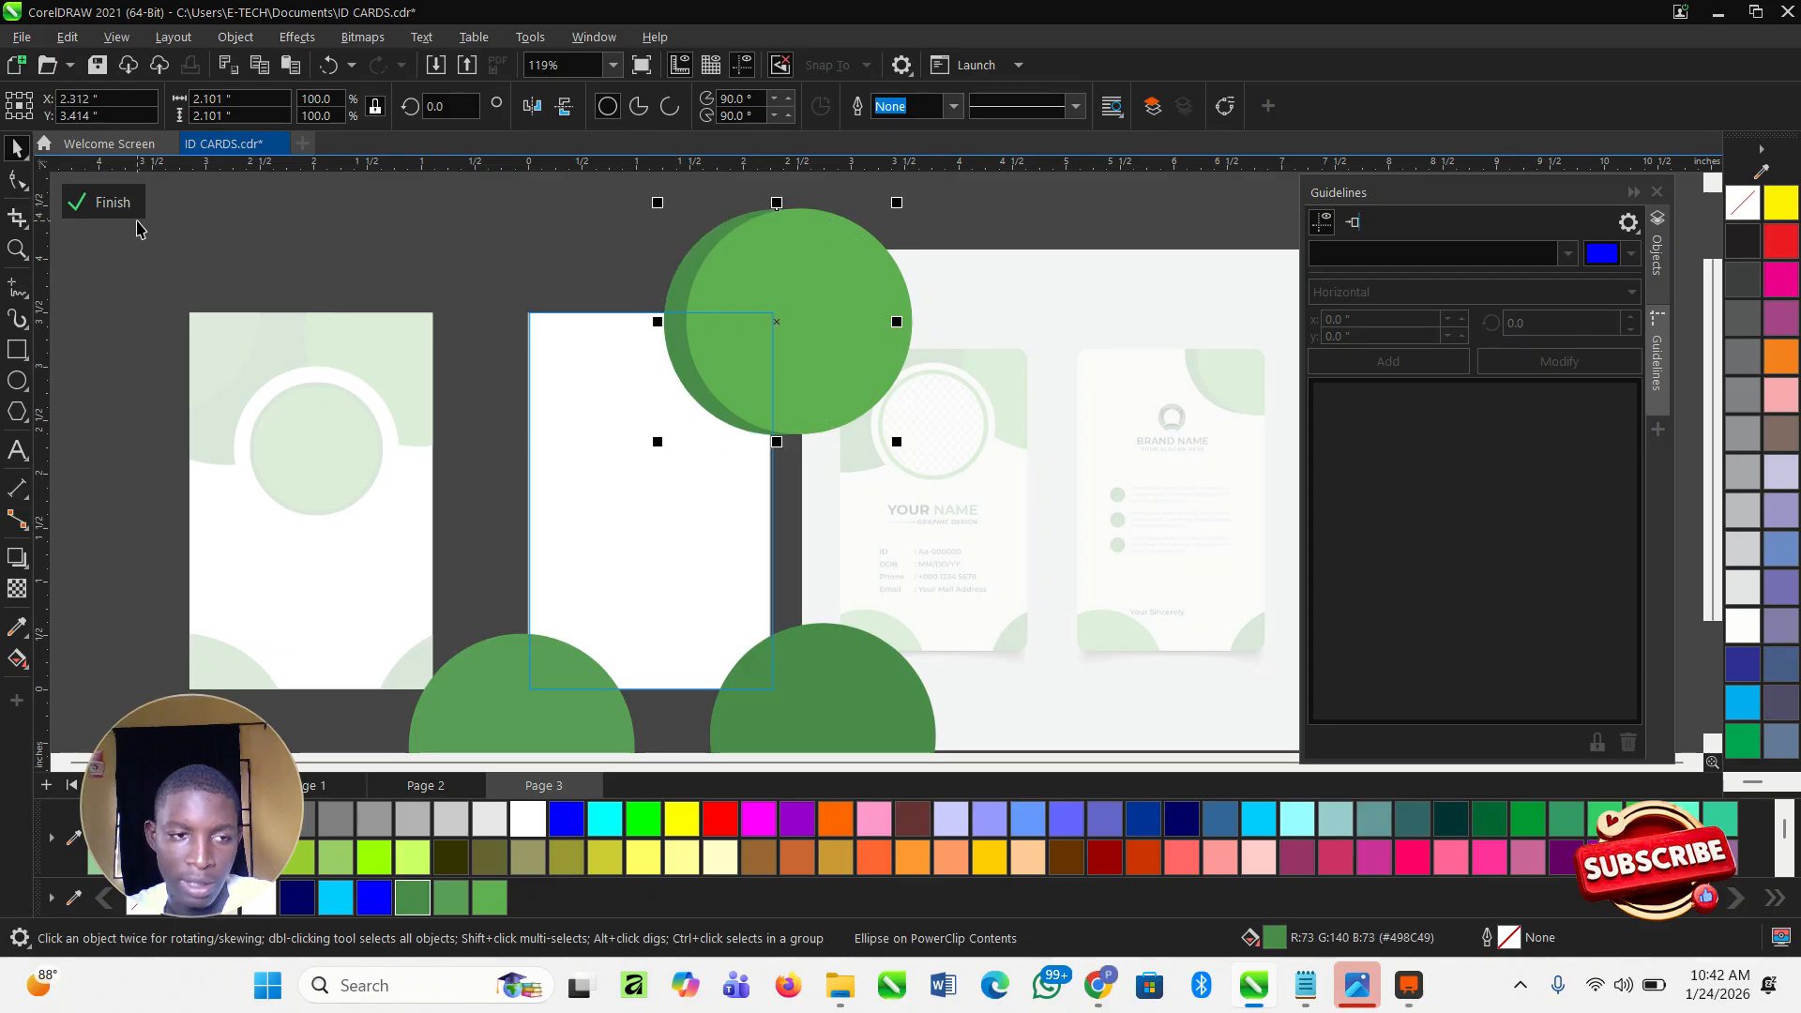
pyautogui.scroll(-2, 566, 361)
pyautogui.scroll(2, 577, 553)
pyautogui.click(113, 203)
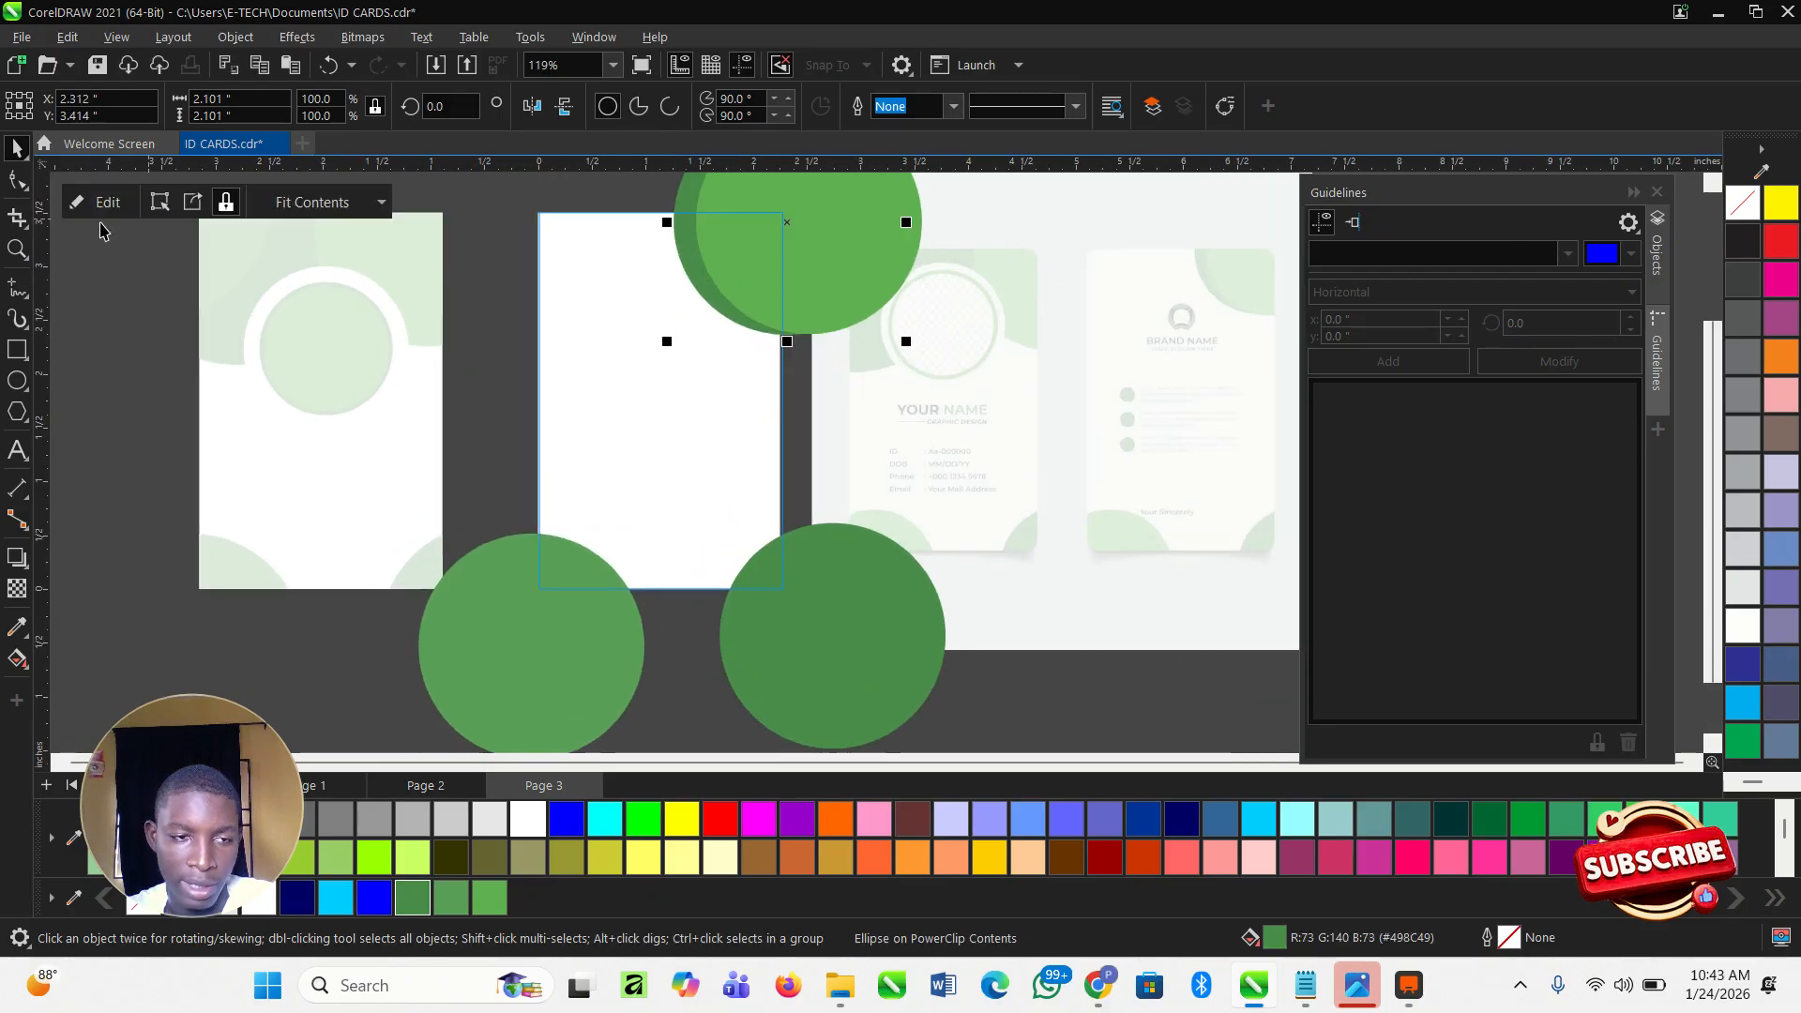
# Draw a circle about 0.106 inch wide on the blank area of the back card and copy it twice below, forming a column of three.
pyautogui.scroll(1, 639, 443)
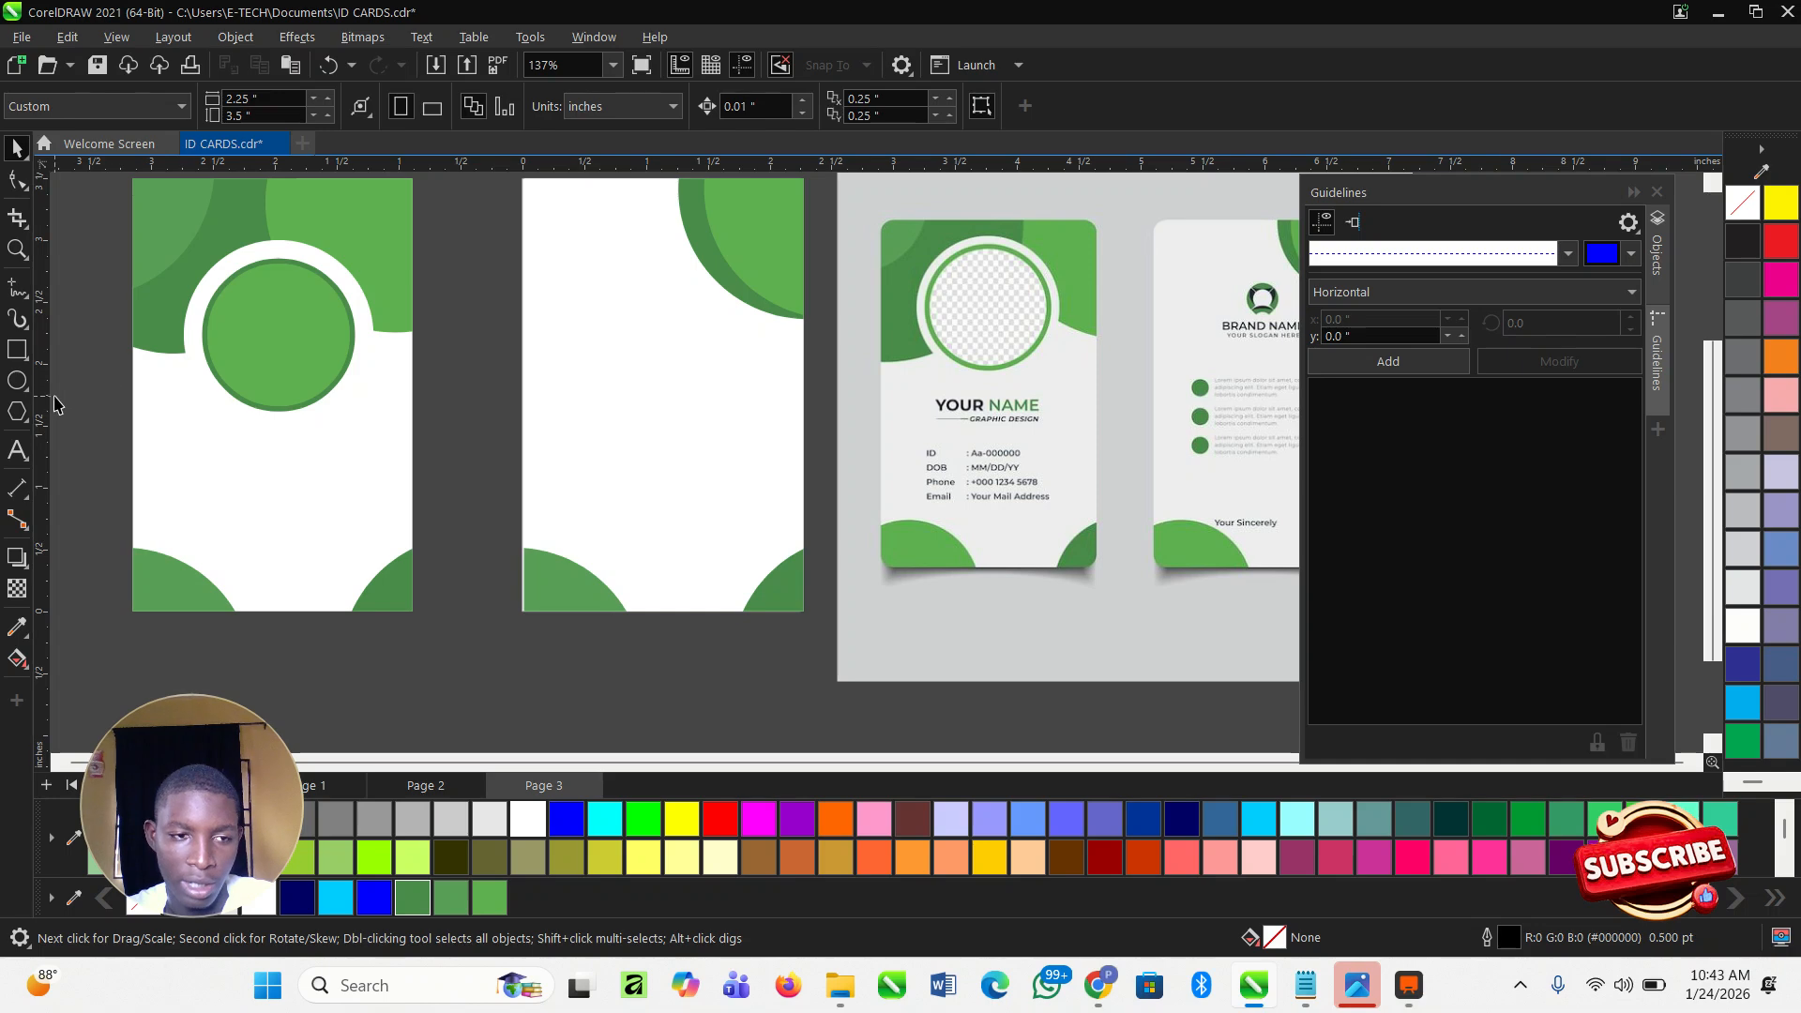
pyautogui.click(16, 380)
pyautogui.scroll(1, 576, 364)
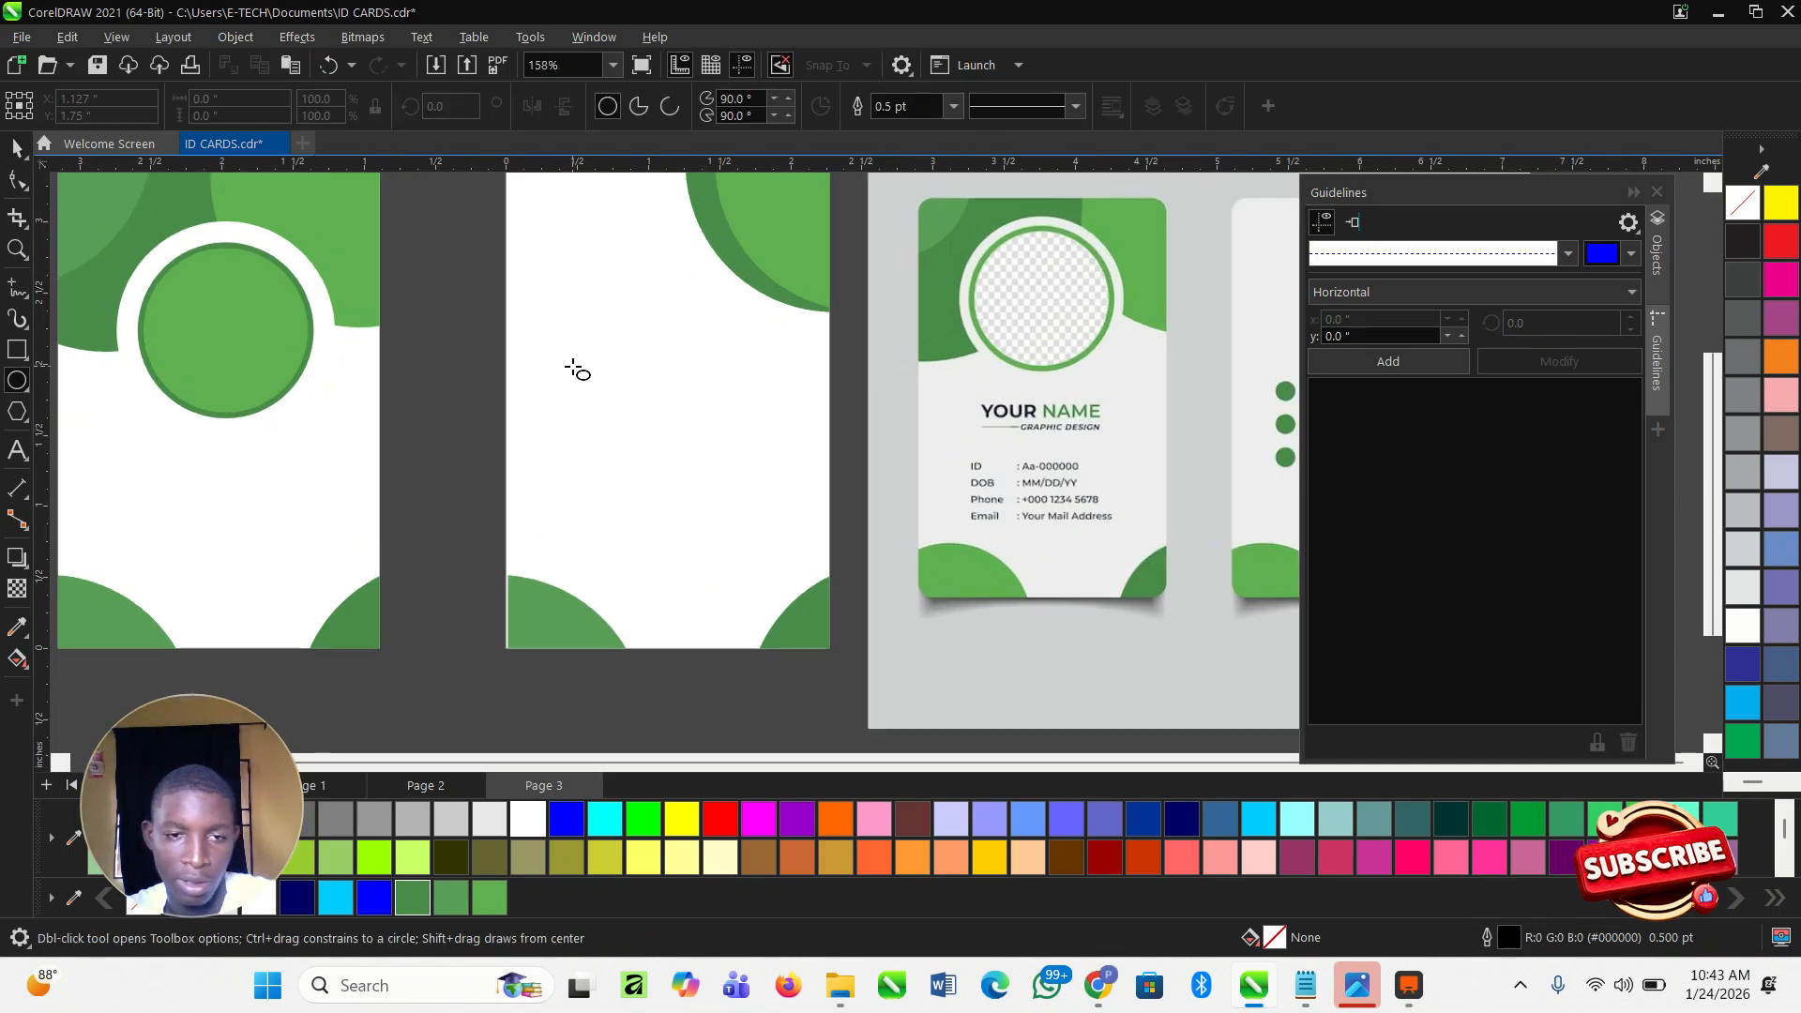
pyautogui.moveTo(560, 360); pyautogui.dragTo(572, 490)
pyautogui.press('space')
pyautogui.scroll(3, 567, 371)
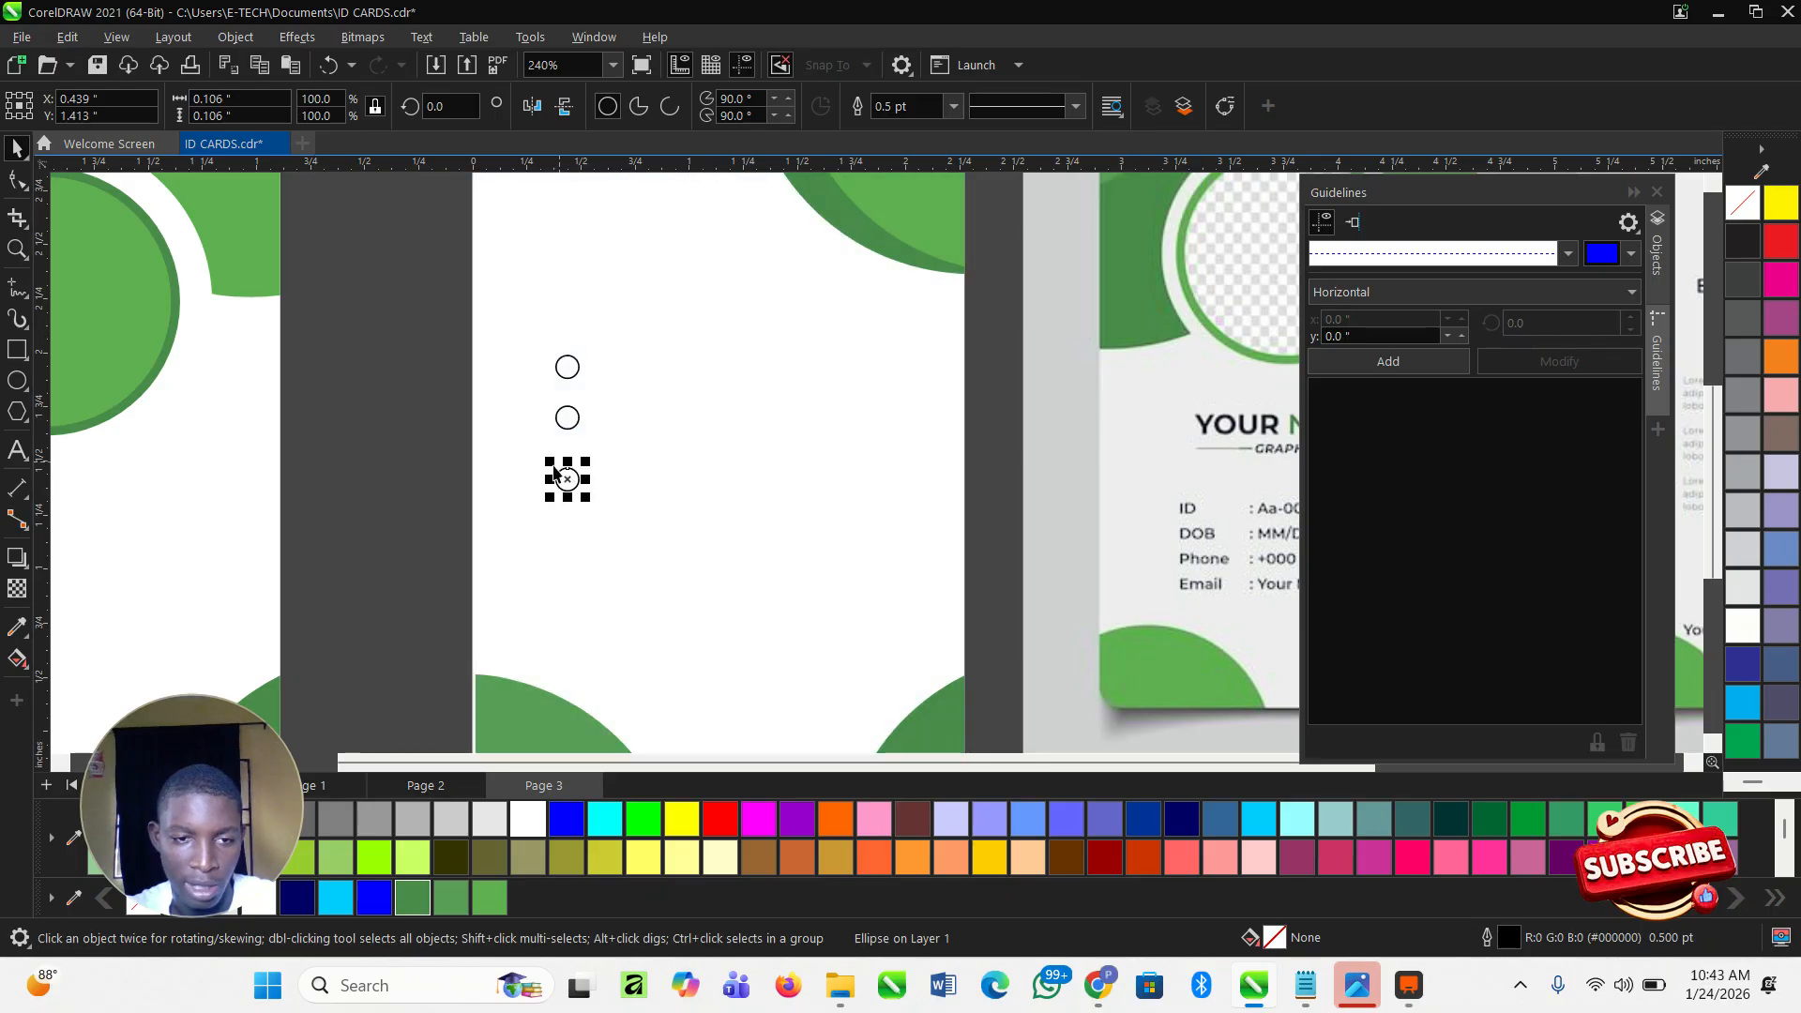
# Fill the three small bullet circles with medium green #599F57 and remove their outlines.
pyautogui.moveTo(396, 278); pyautogui.dragTo(644, 594)
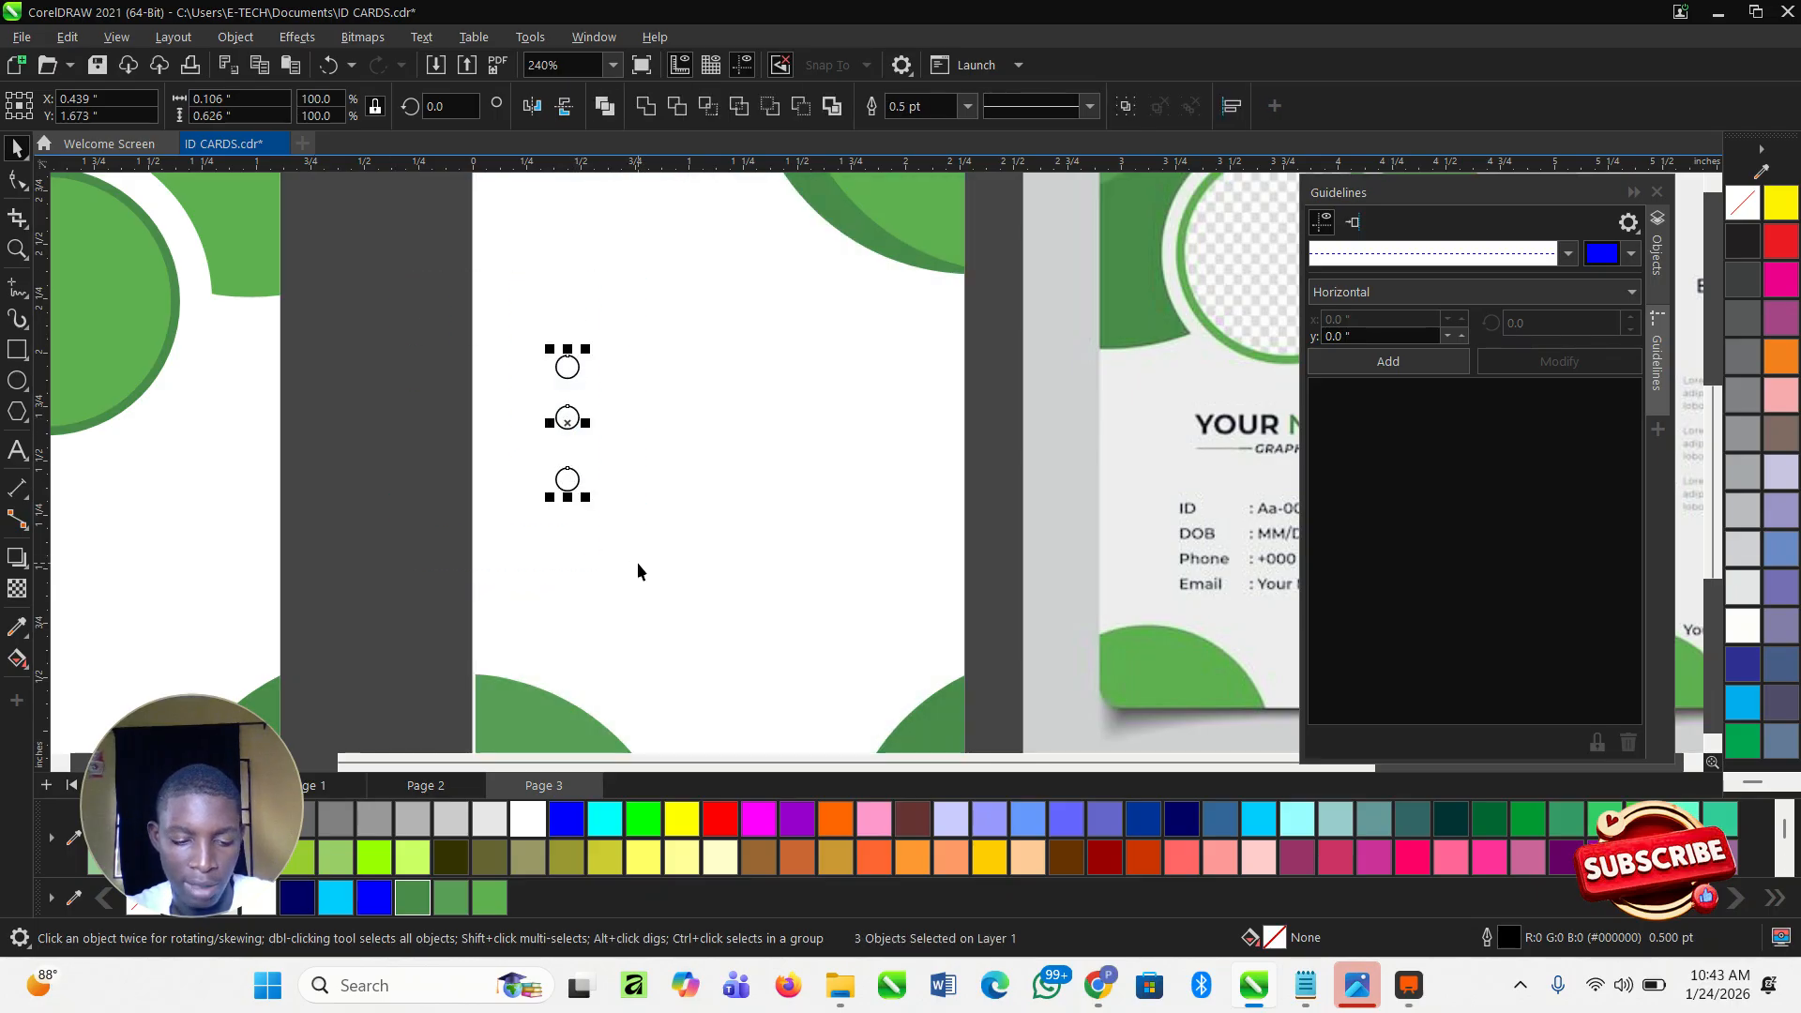
pyautogui.click(413, 401)
pyautogui.scroll(-1, 563, 418)
pyautogui.moveTo(524, 343); pyautogui.dragTo(671, 553)
pyautogui.click(451, 897)
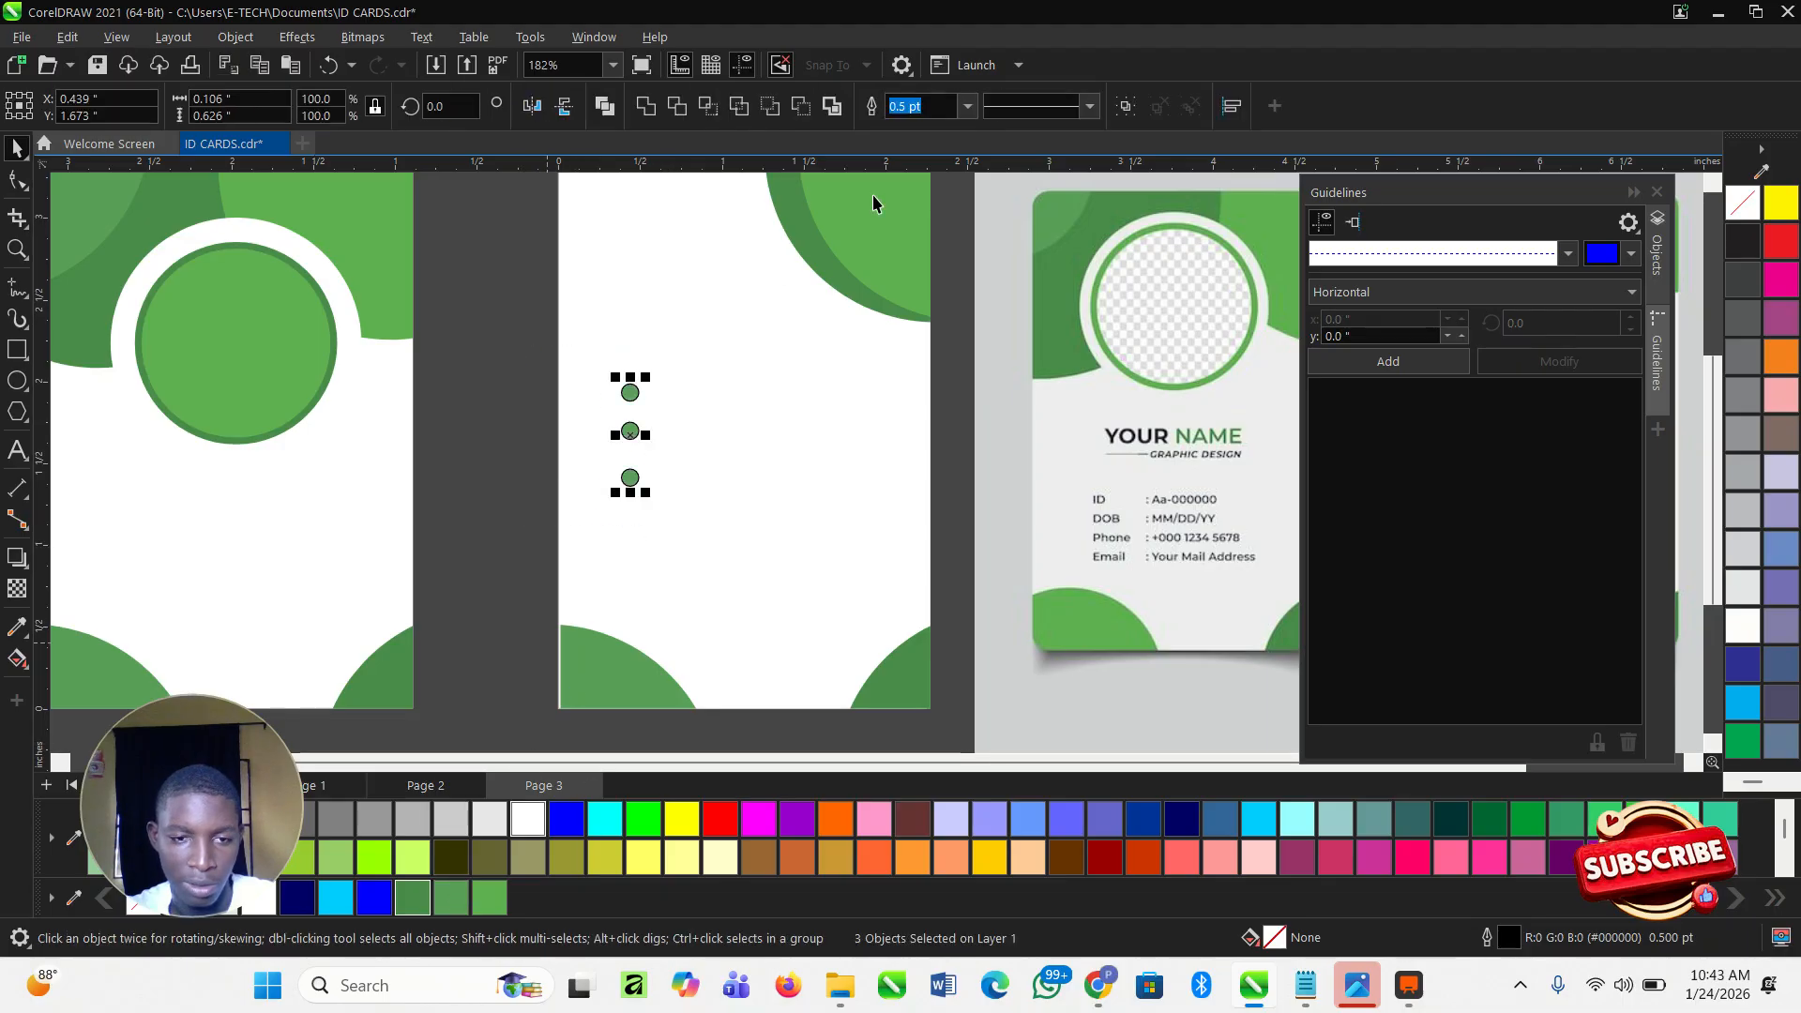
pyautogui.click(967, 107)
pyautogui.click(925, 120)
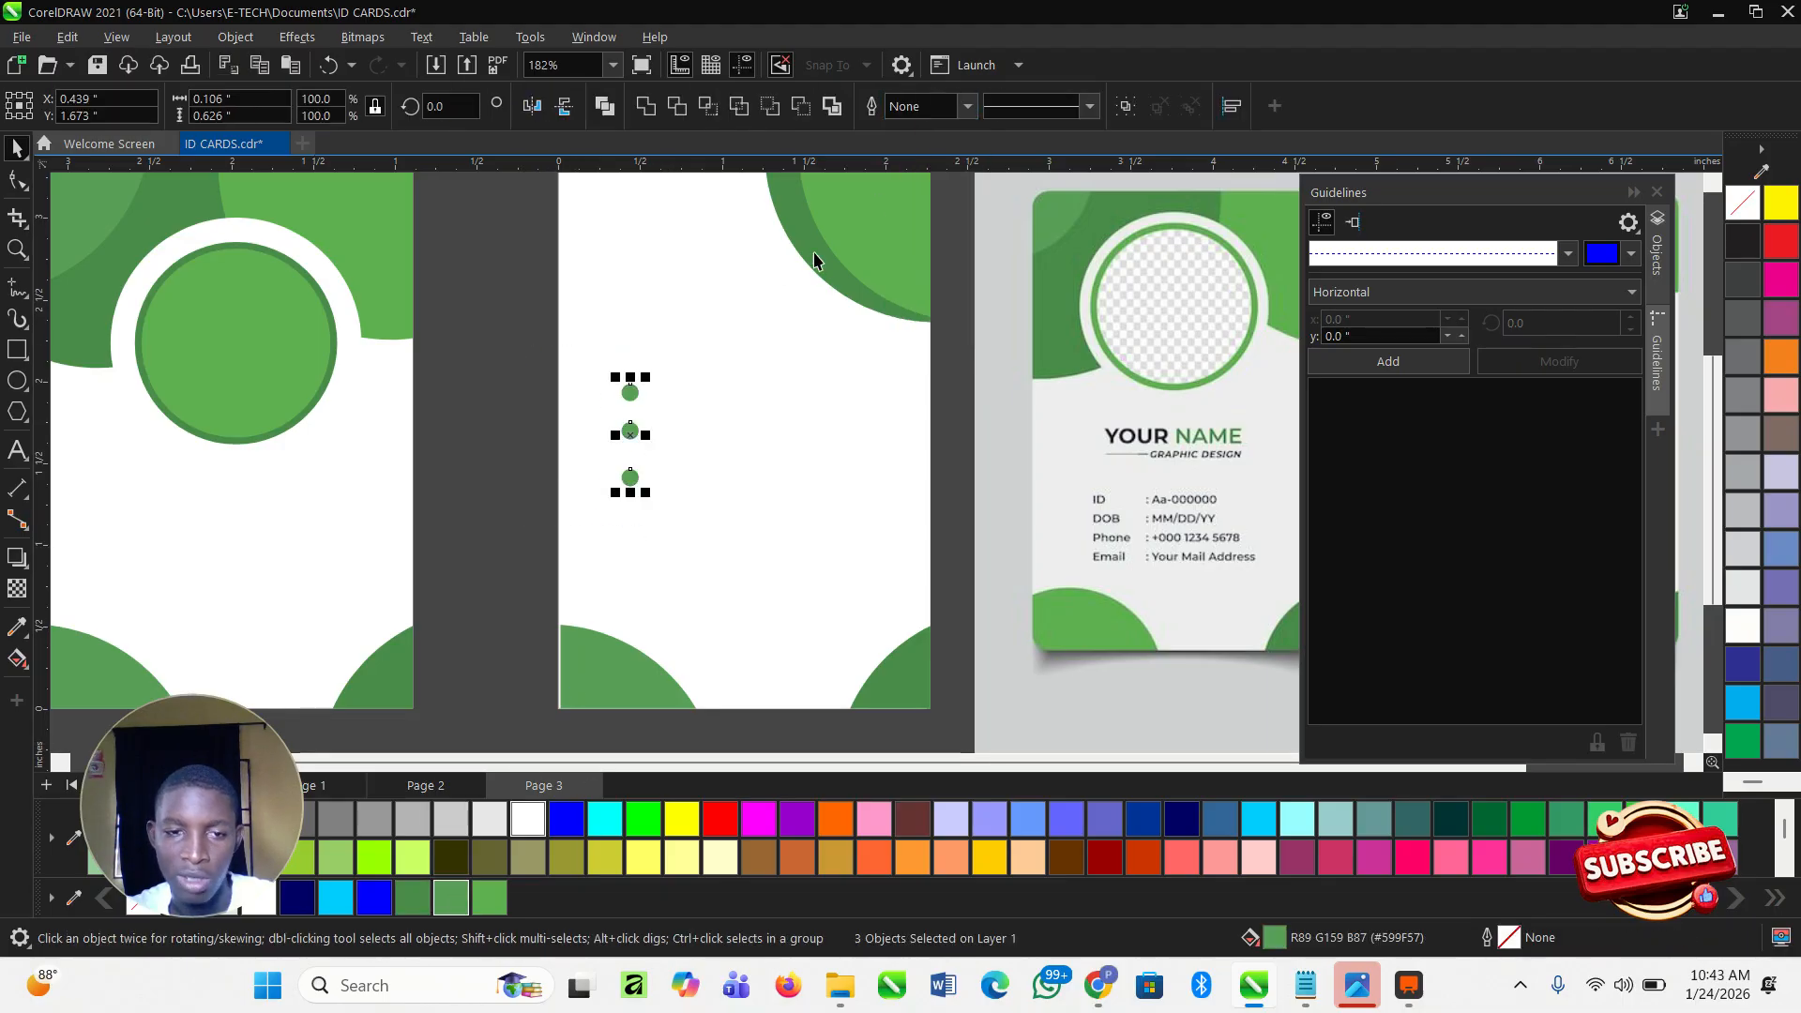
pyautogui.click(553, 399)
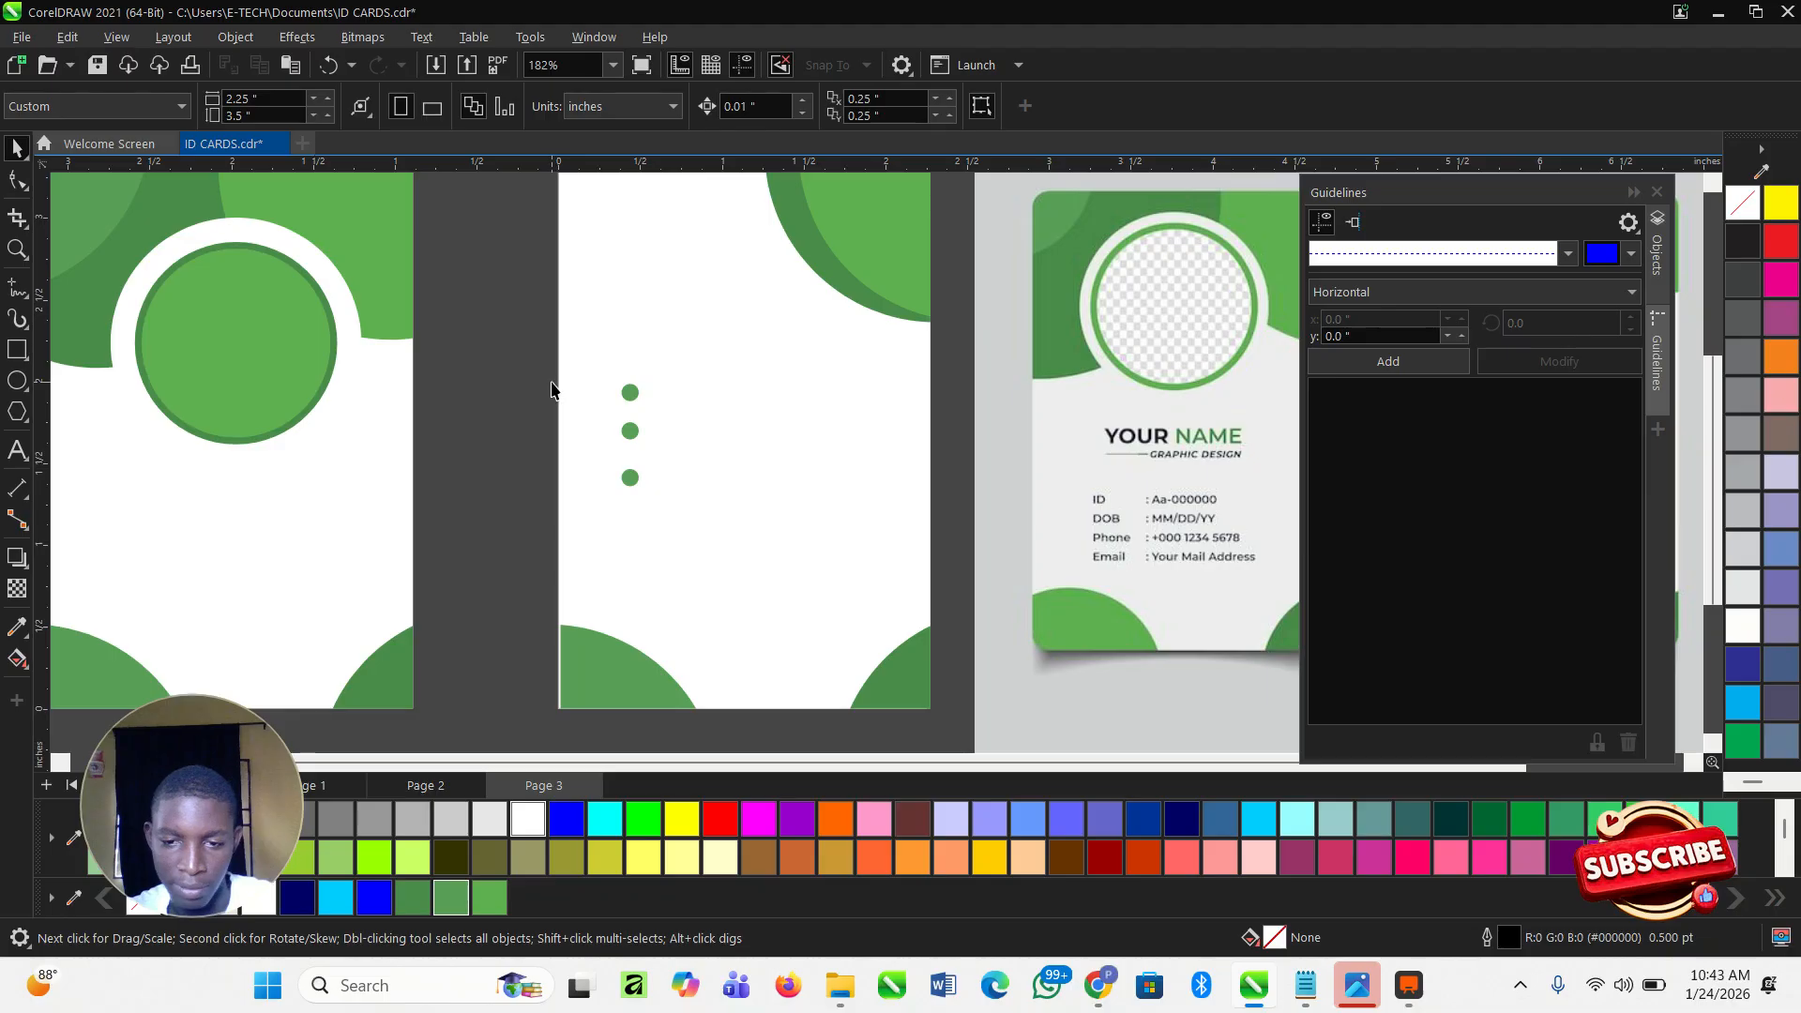
pyautogui.scroll(-2, 686, 535)
pyautogui.scroll(2, 687, 536)
pyautogui.click(531, 447)
pyautogui.click(656, 433)
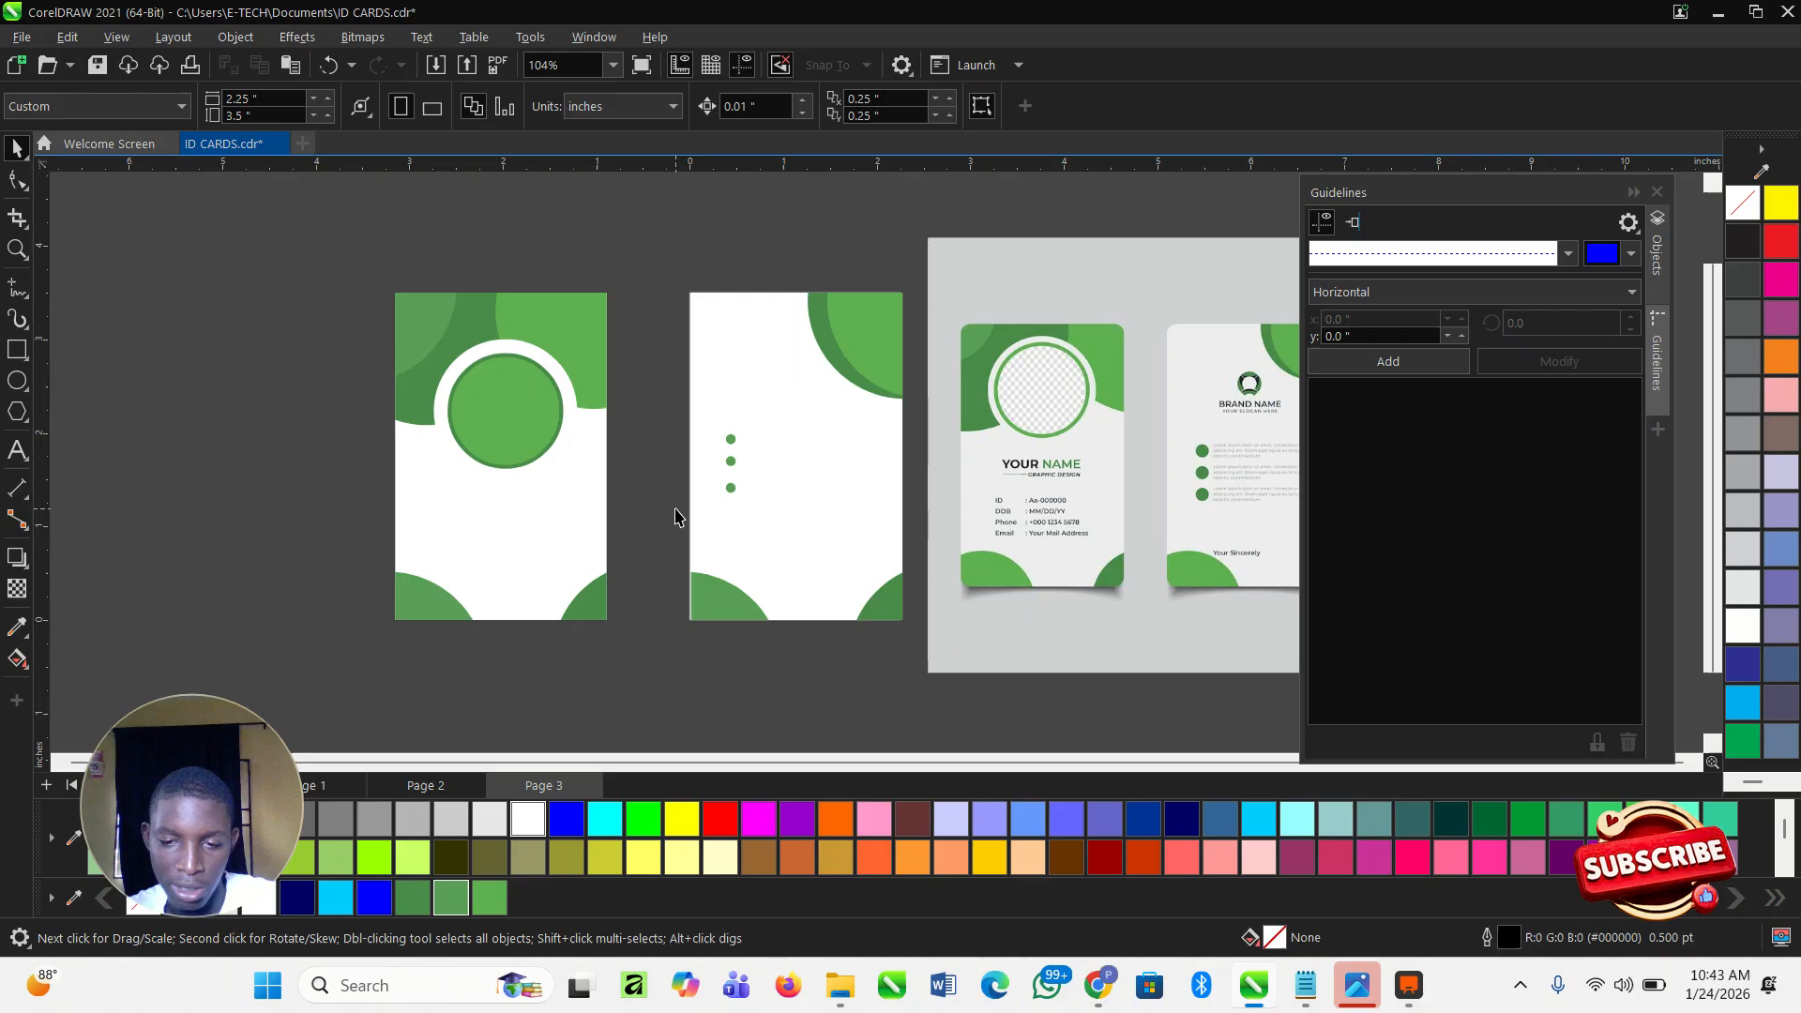
pyautogui.scroll(3, 711, 549)
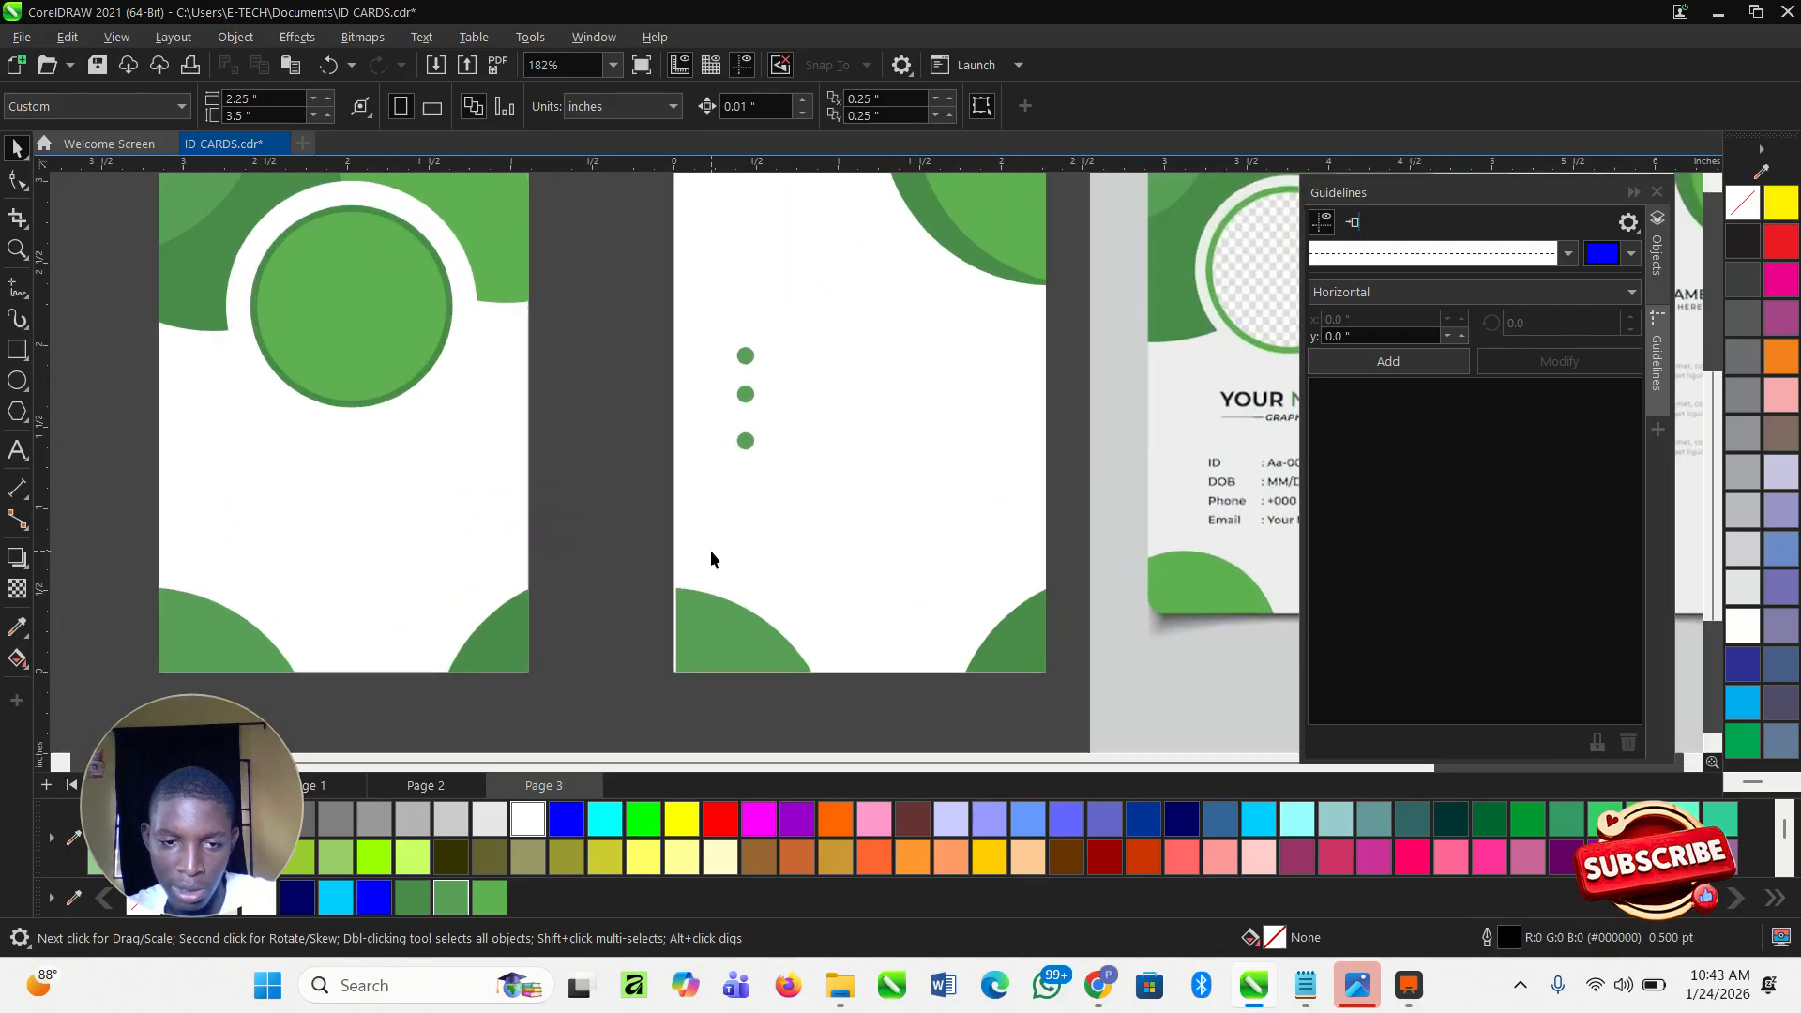
pyautogui.scroll(-1, 735, 544)
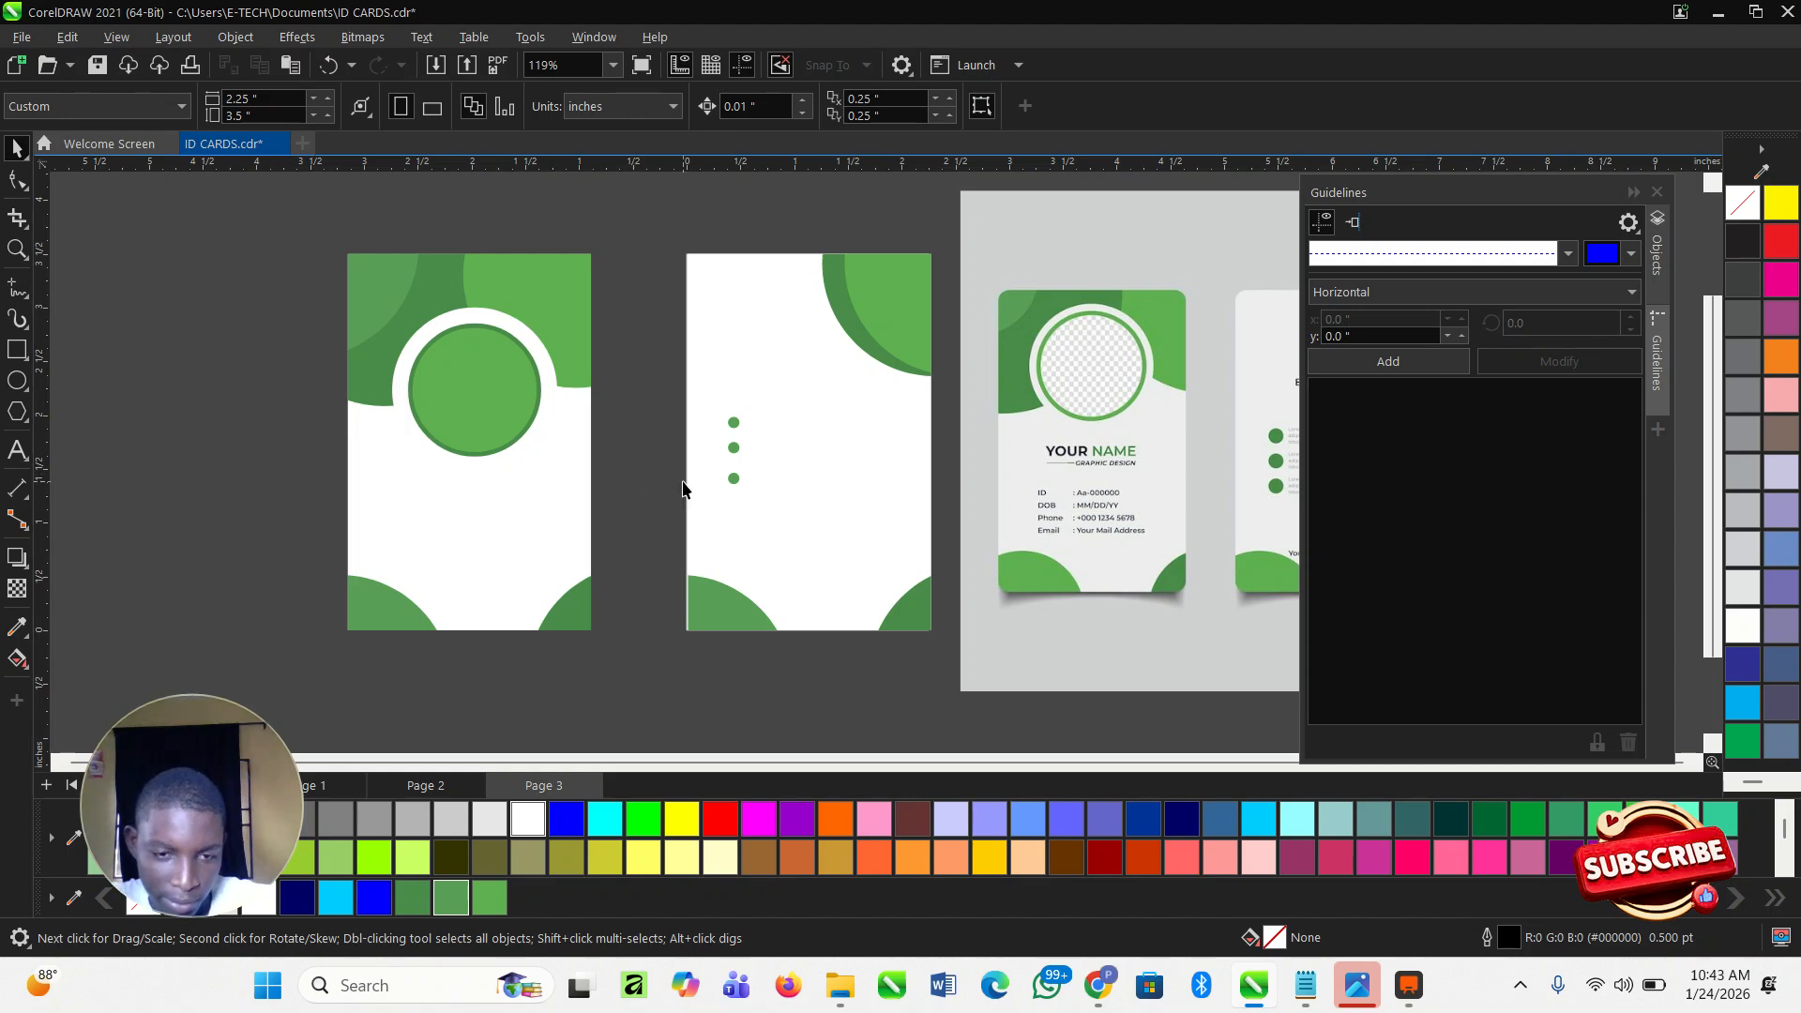
# Copy the suited man's portrait from the desktop, paste it into the document and scale it to about 41 percent.
pyautogui.click(1796, 987)
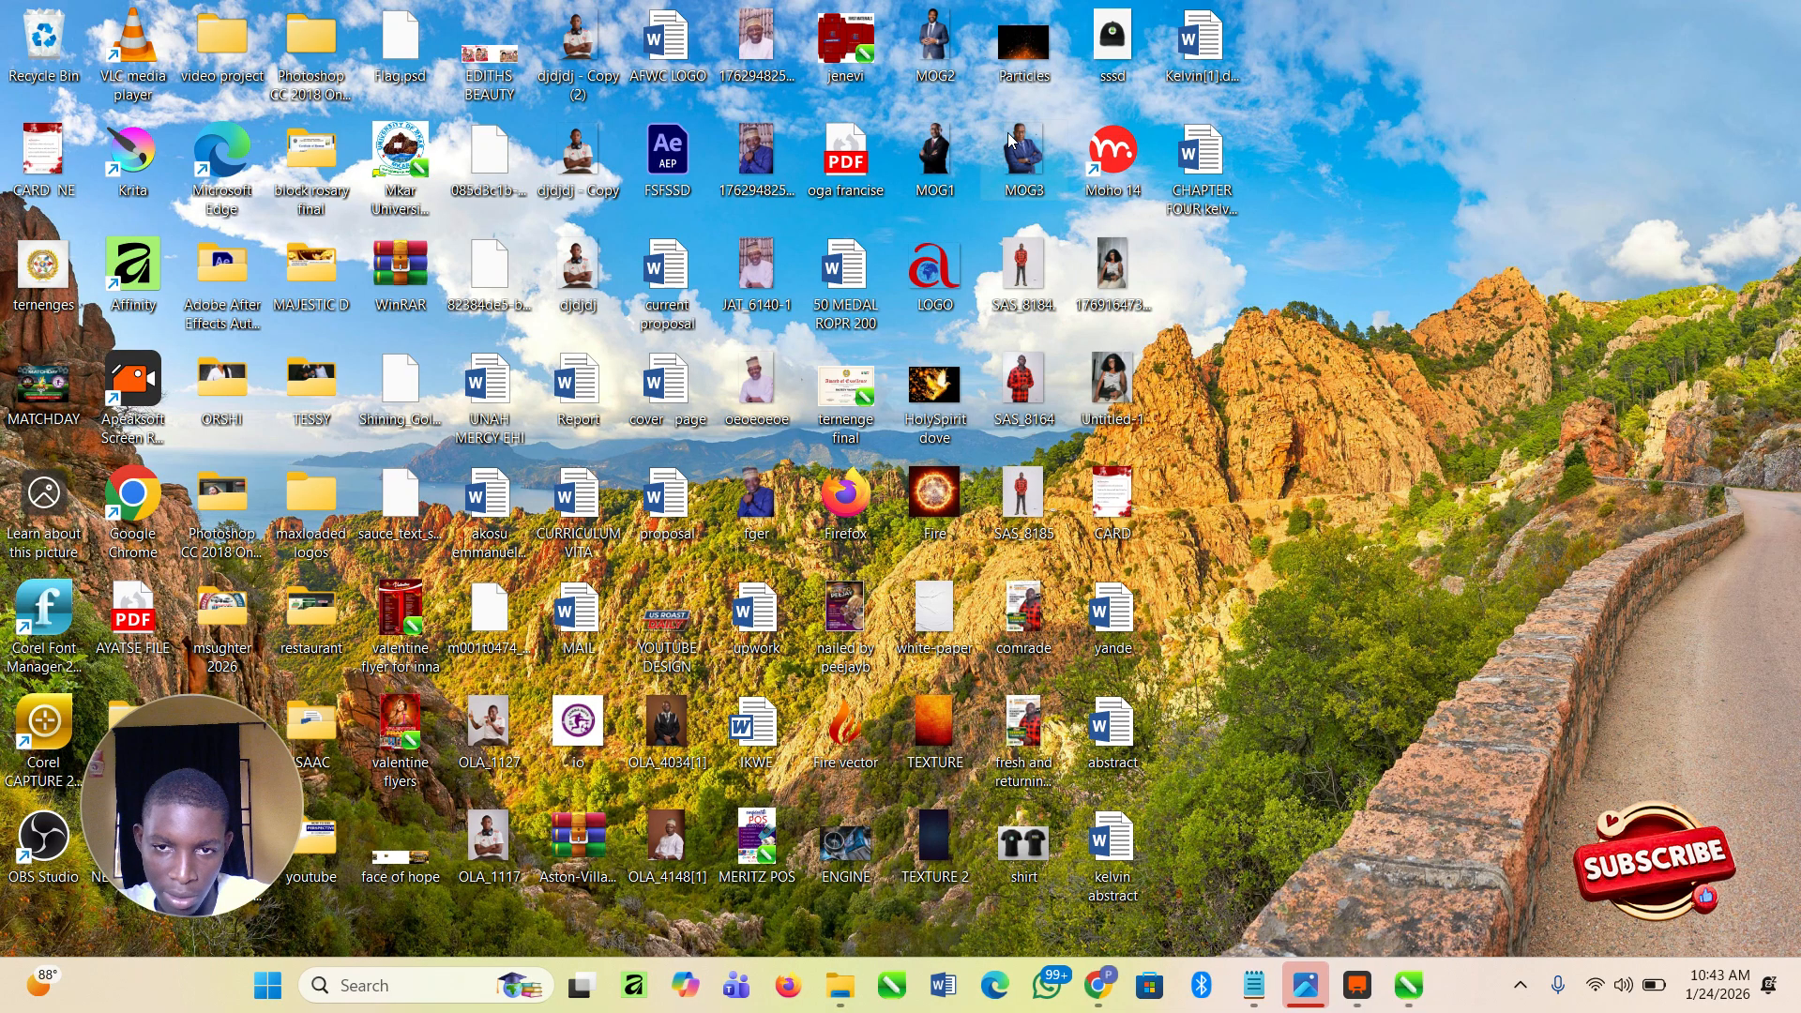
pyautogui.hotkey('alt', 'Tab')
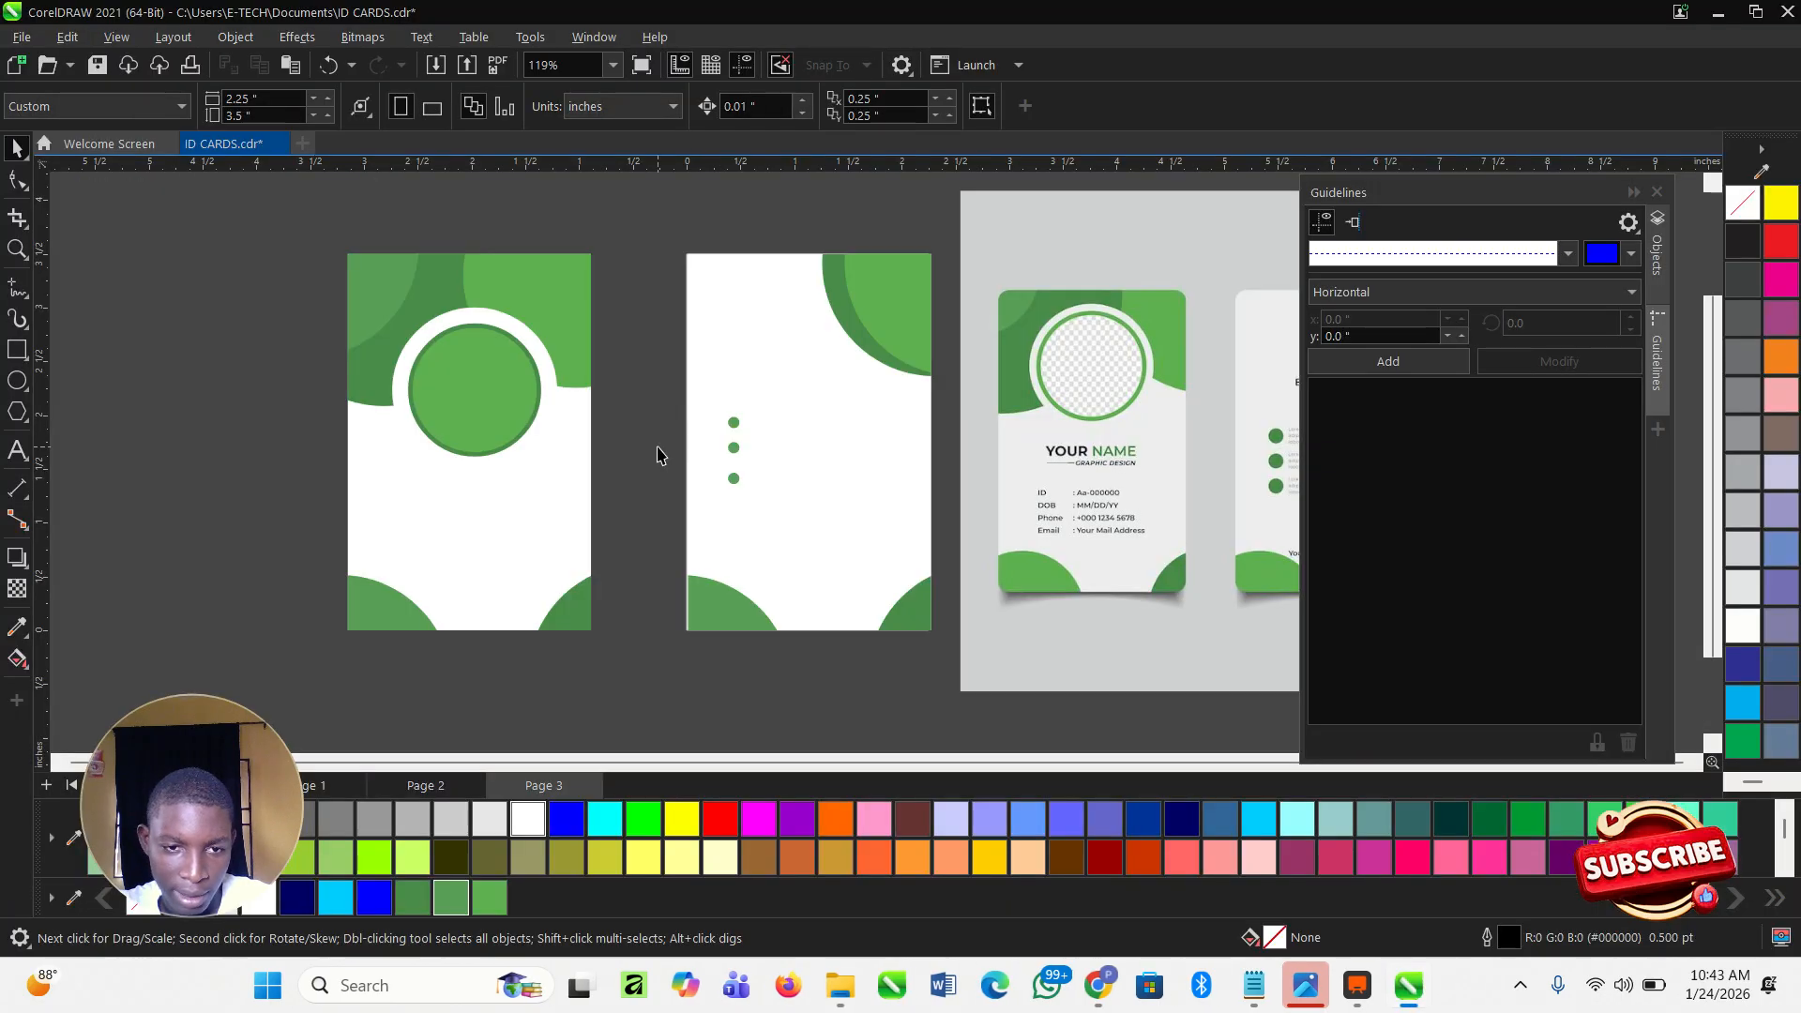
pyautogui.hotkey('ctrl', 'v')
pyautogui.scroll(-1, 658, 446)
pyautogui.moveTo(737, 433); pyautogui.dragTo(653, 466)
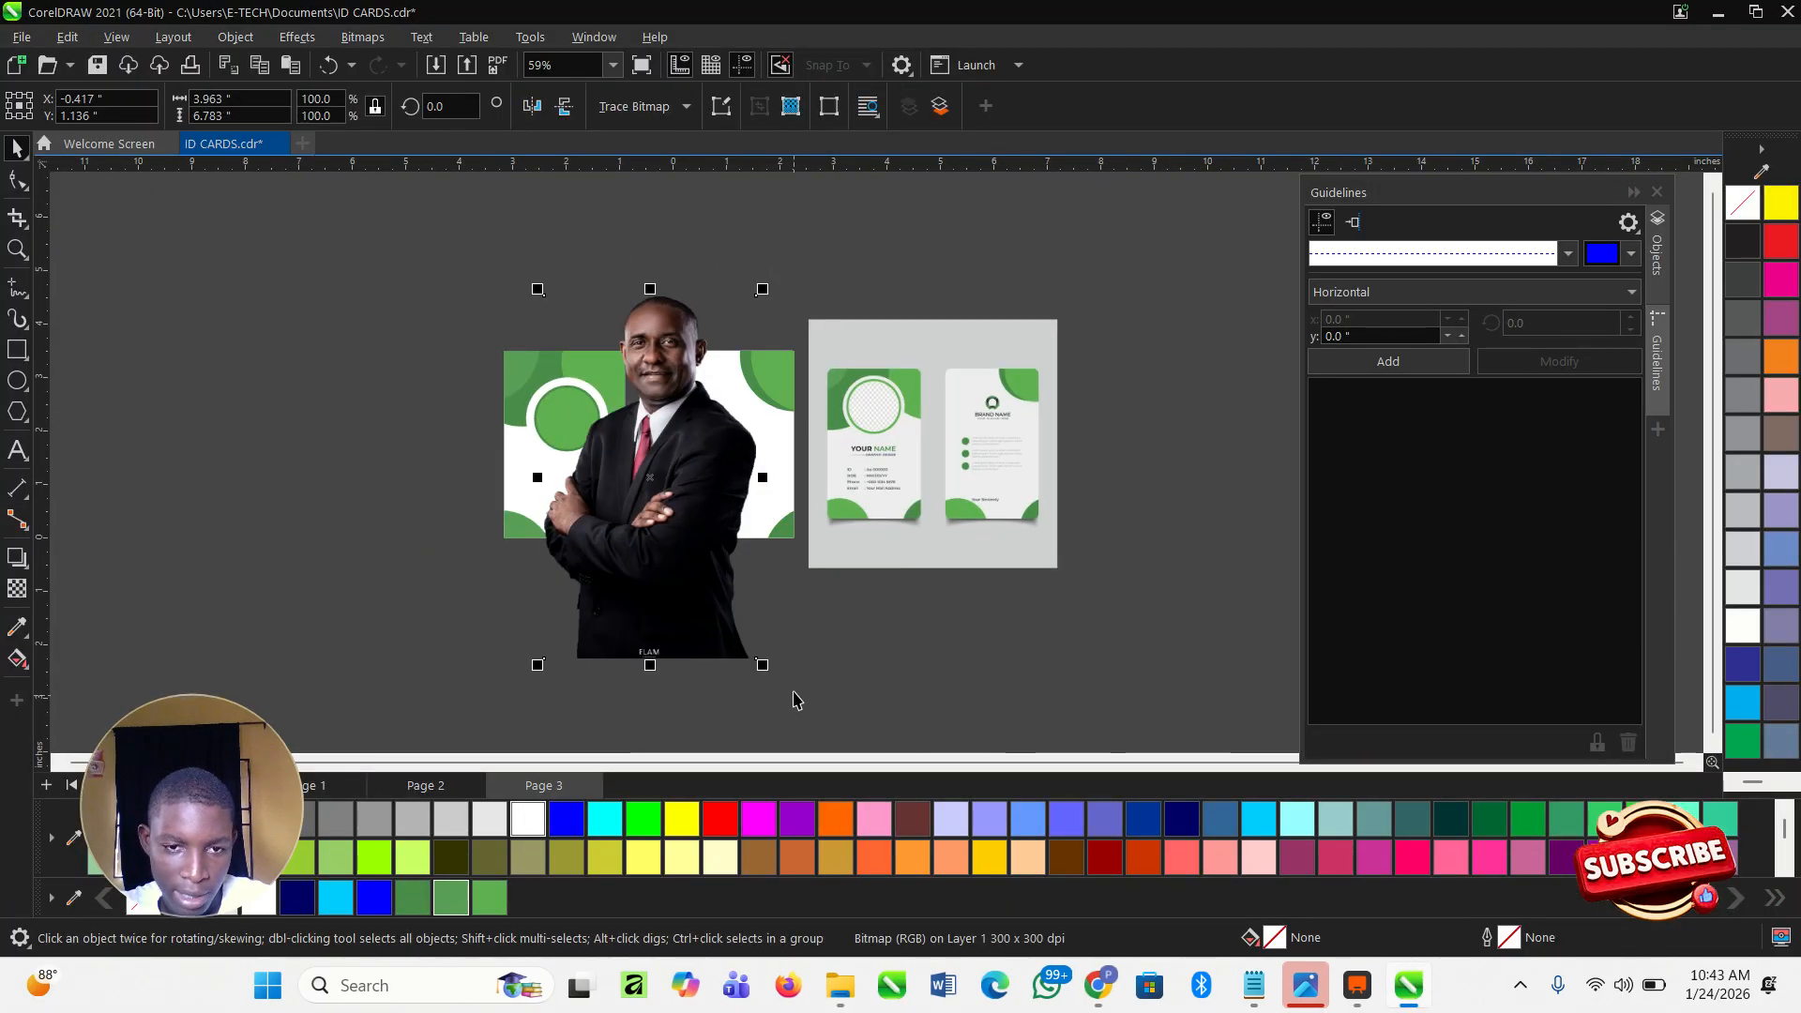
pyautogui.moveTo(762, 667); pyautogui.dragTo(704, 561)
pyautogui.scroll(3, 662, 465)
# PowerClip the portrait inside the front card's green photo circle, with his head and shoulders in the frame, and finish editing.
pyautogui.moveTo(660, 428); pyautogui.dragTo(409, 319)
pyautogui.click(593, 394)
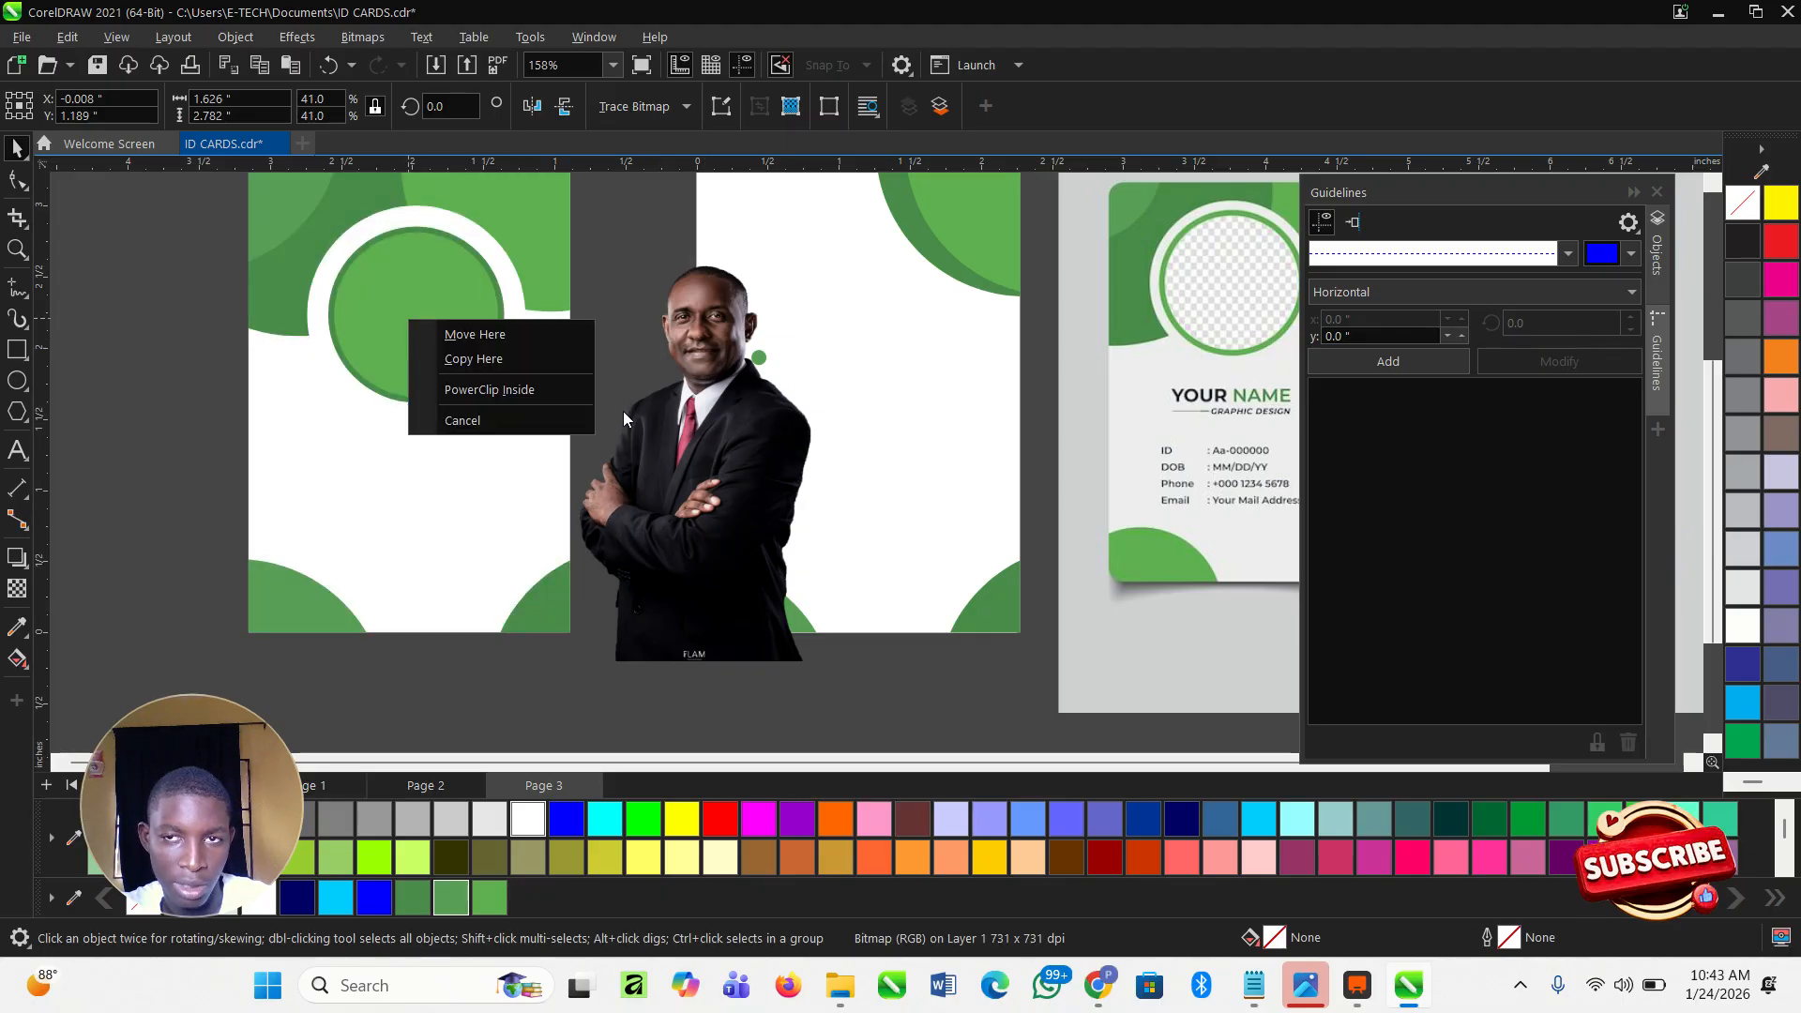
pyautogui.click(523, 392)
pyautogui.doubleClick(402, 347)
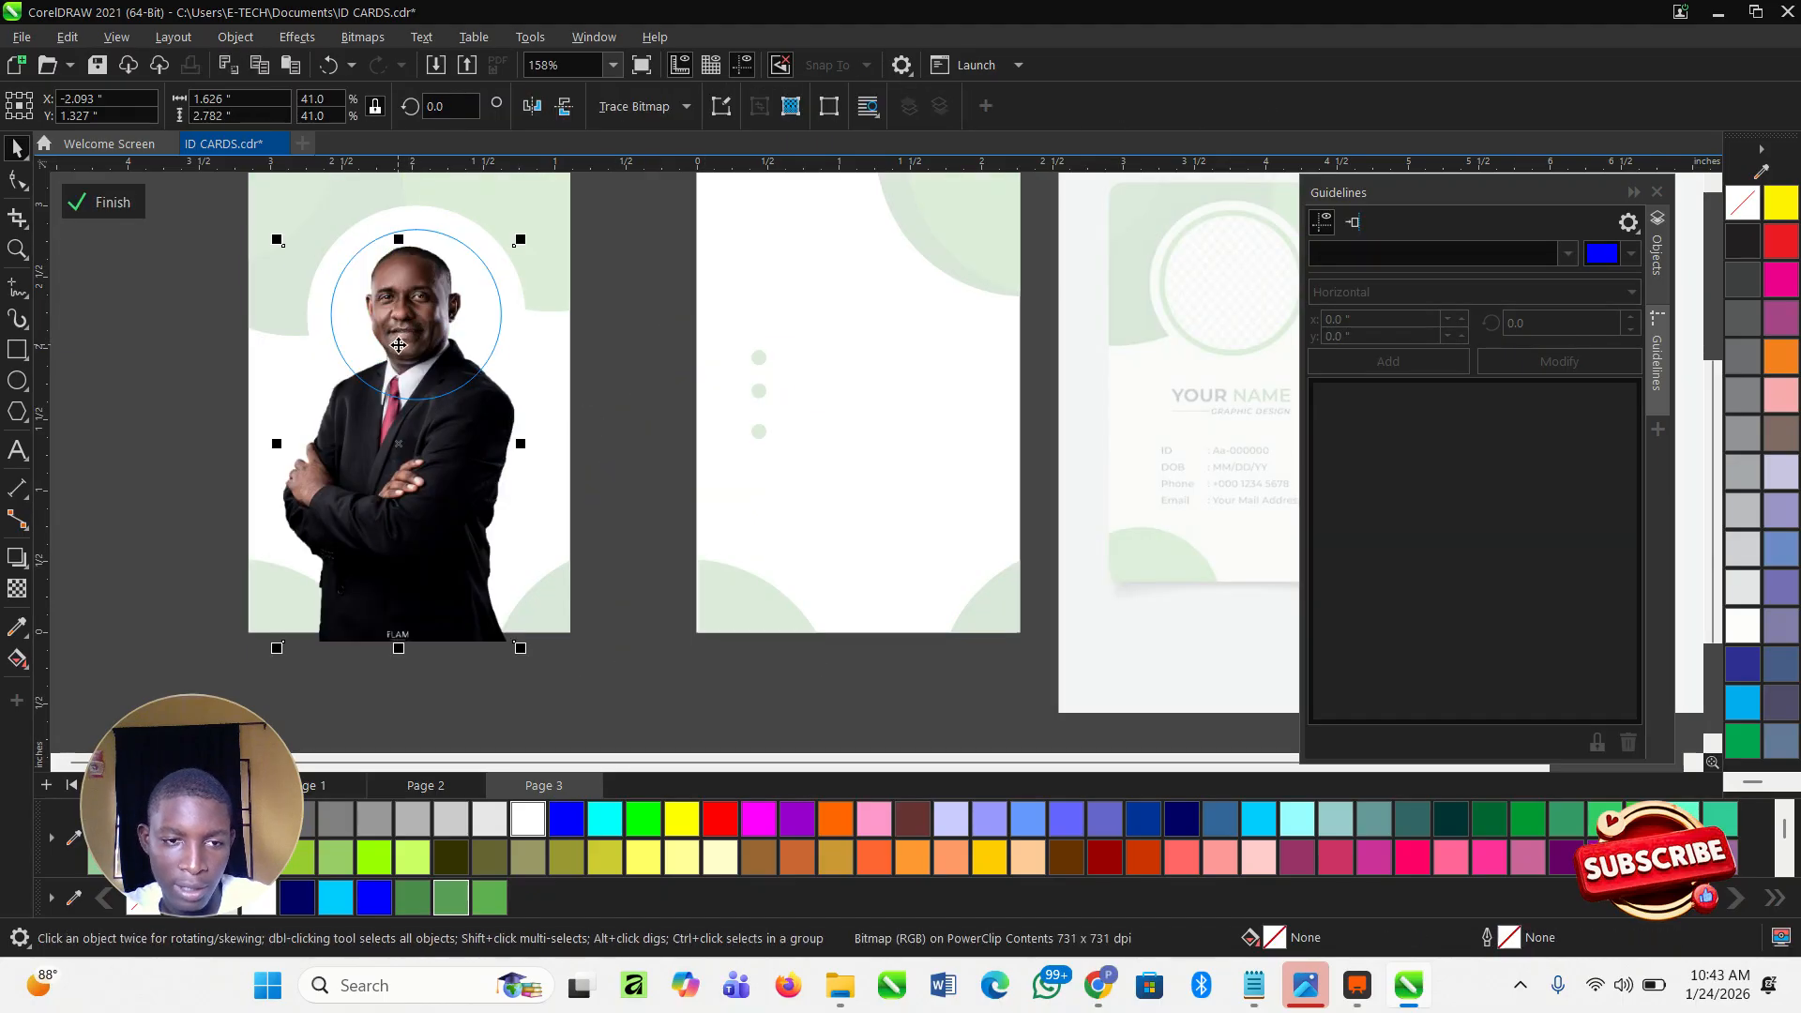
pyautogui.click(108, 203)
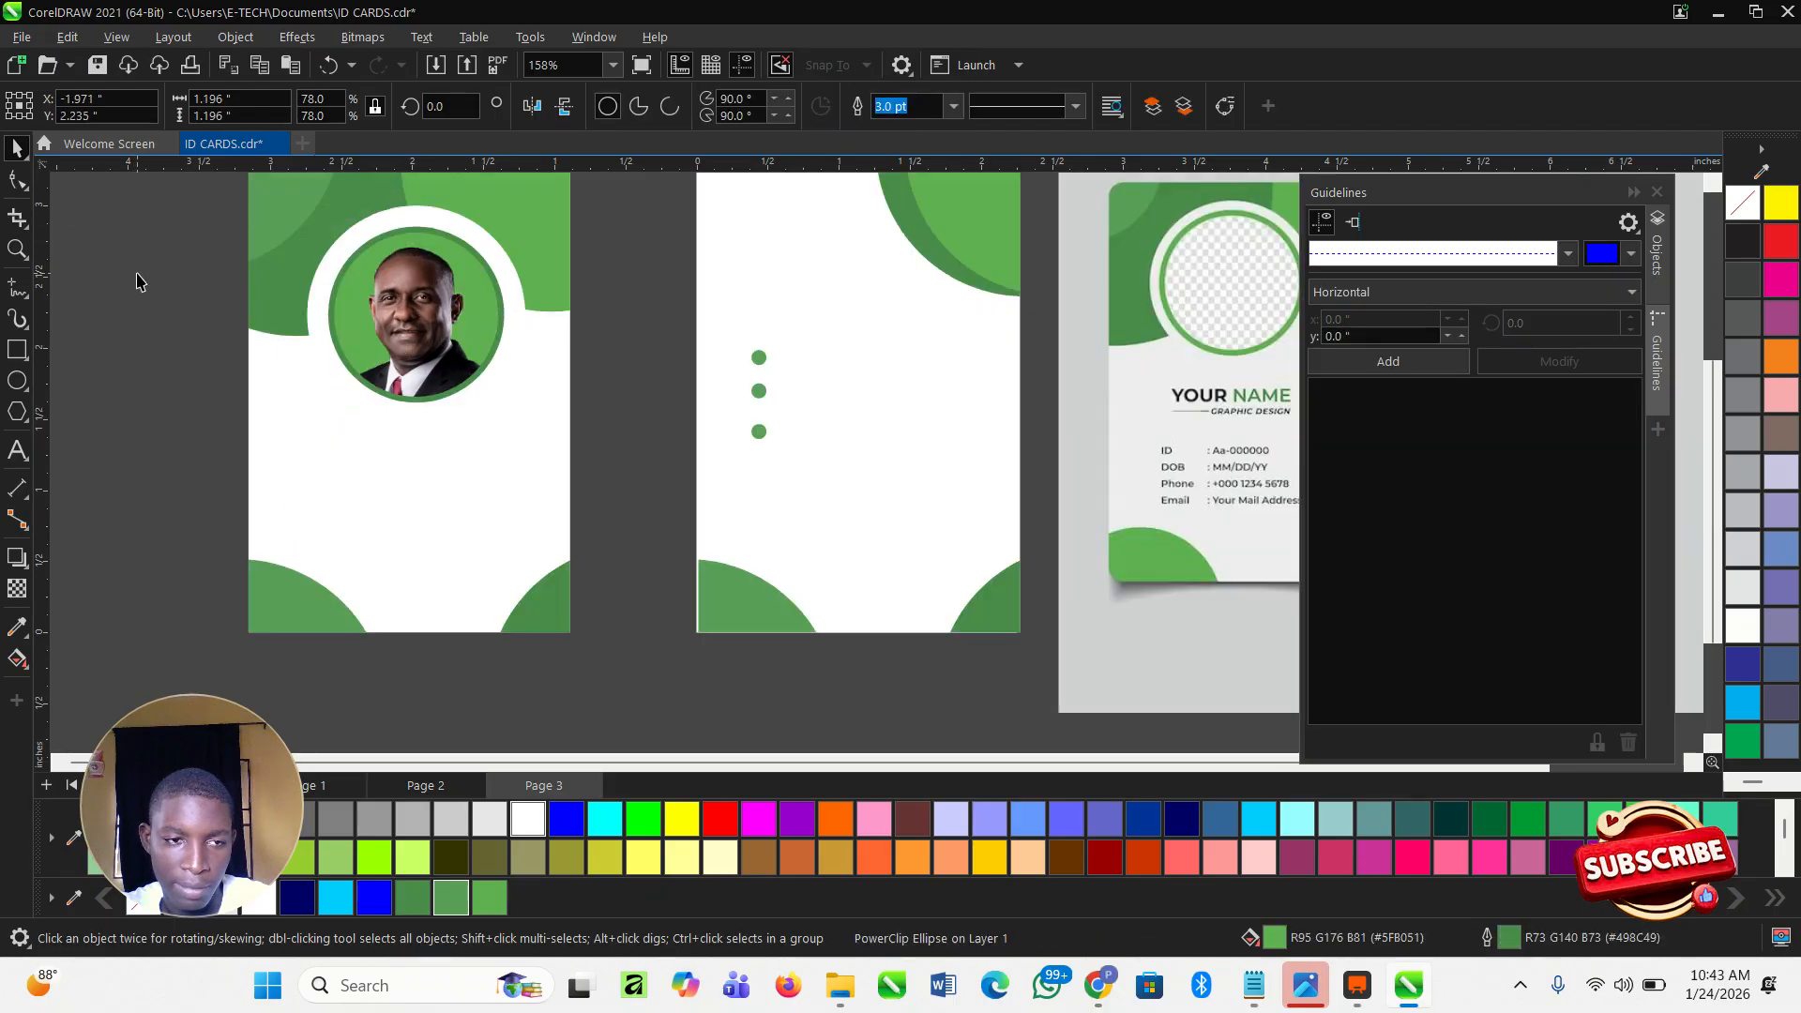
# Examine the clipped portrait in the photo circle up close and against the whole front card.
pyautogui.scroll(-3, 643, 454)
pyautogui.scroll(2, 522, 373)
pyautogui.click(574, 415)
pyautogui.scroll(5, 581, 408)
pyautogui.scroll(3, 580, 408)
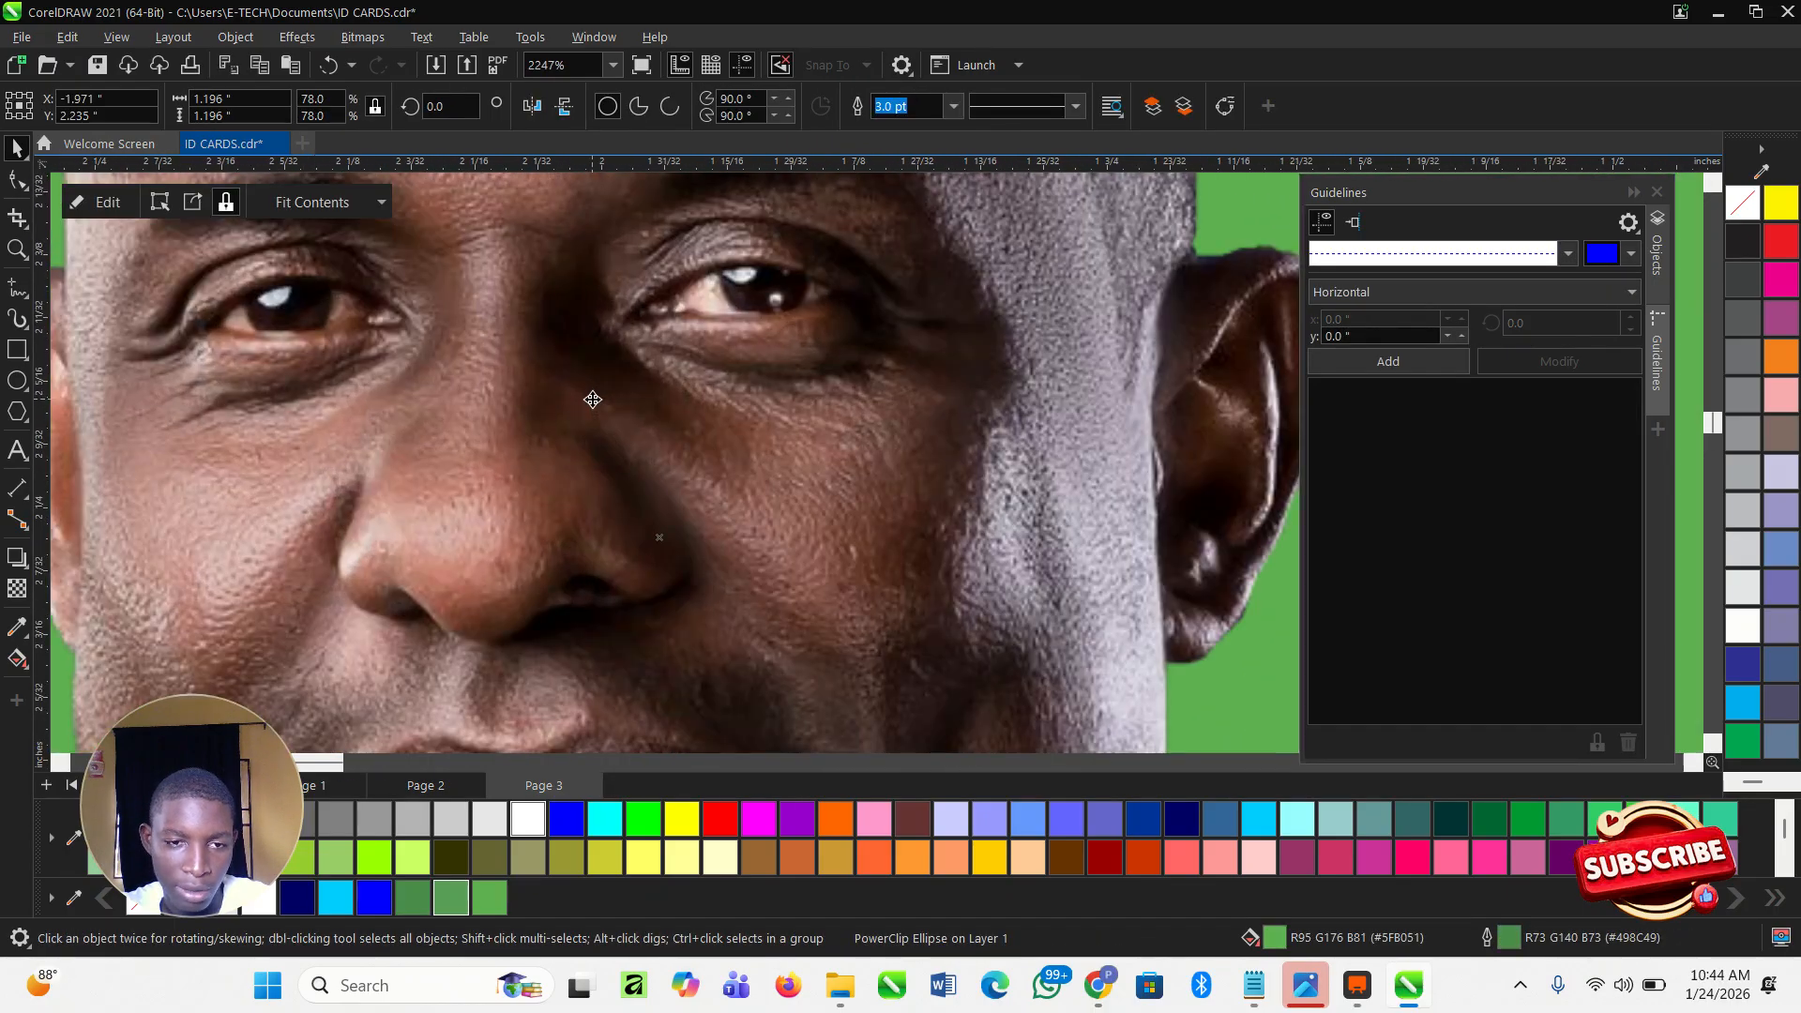
pyautogui.scroll(-1, 588, 405)
pyautogui.scroll(-6, 589, 405)
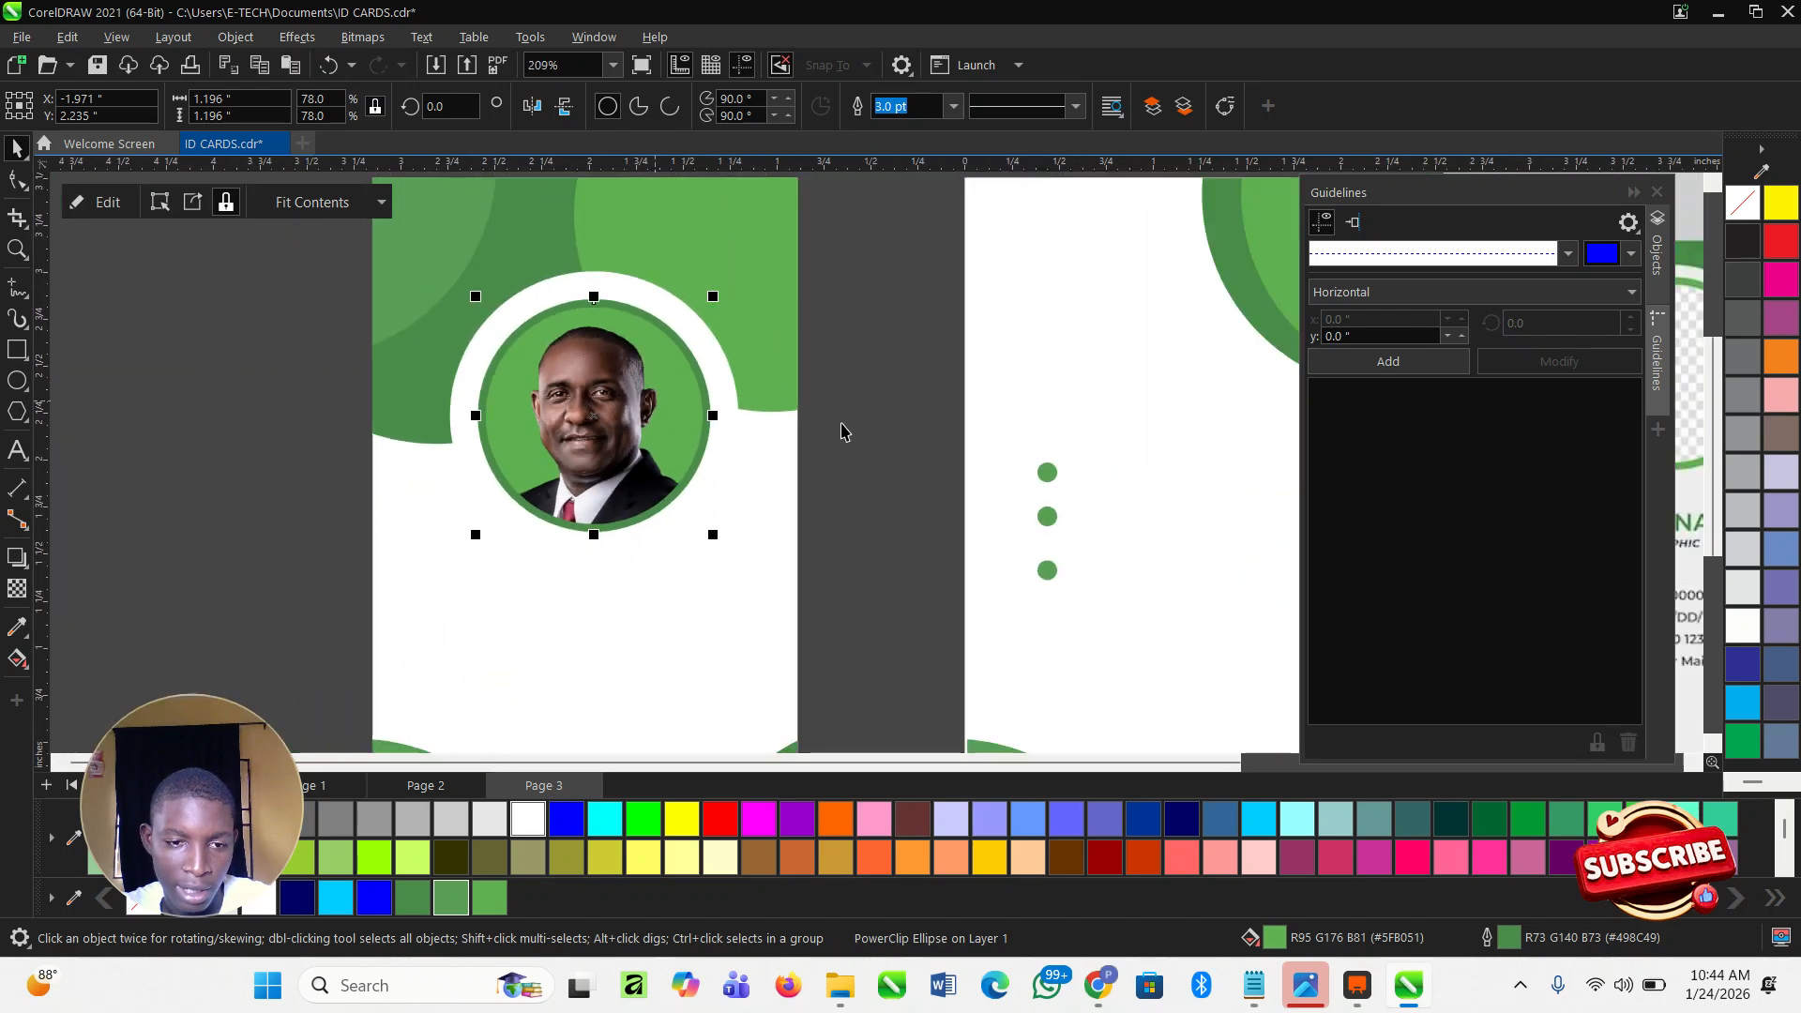
pyautogui.click(888, 430)
pyautogui.scroll(-2, 578, 452)
pyautogui.scroll(1, 577, 452)
# Clear the green fill behind the portrait in the front card's photo circle, keeping its green outline.
pyautogui.click(580, 456)
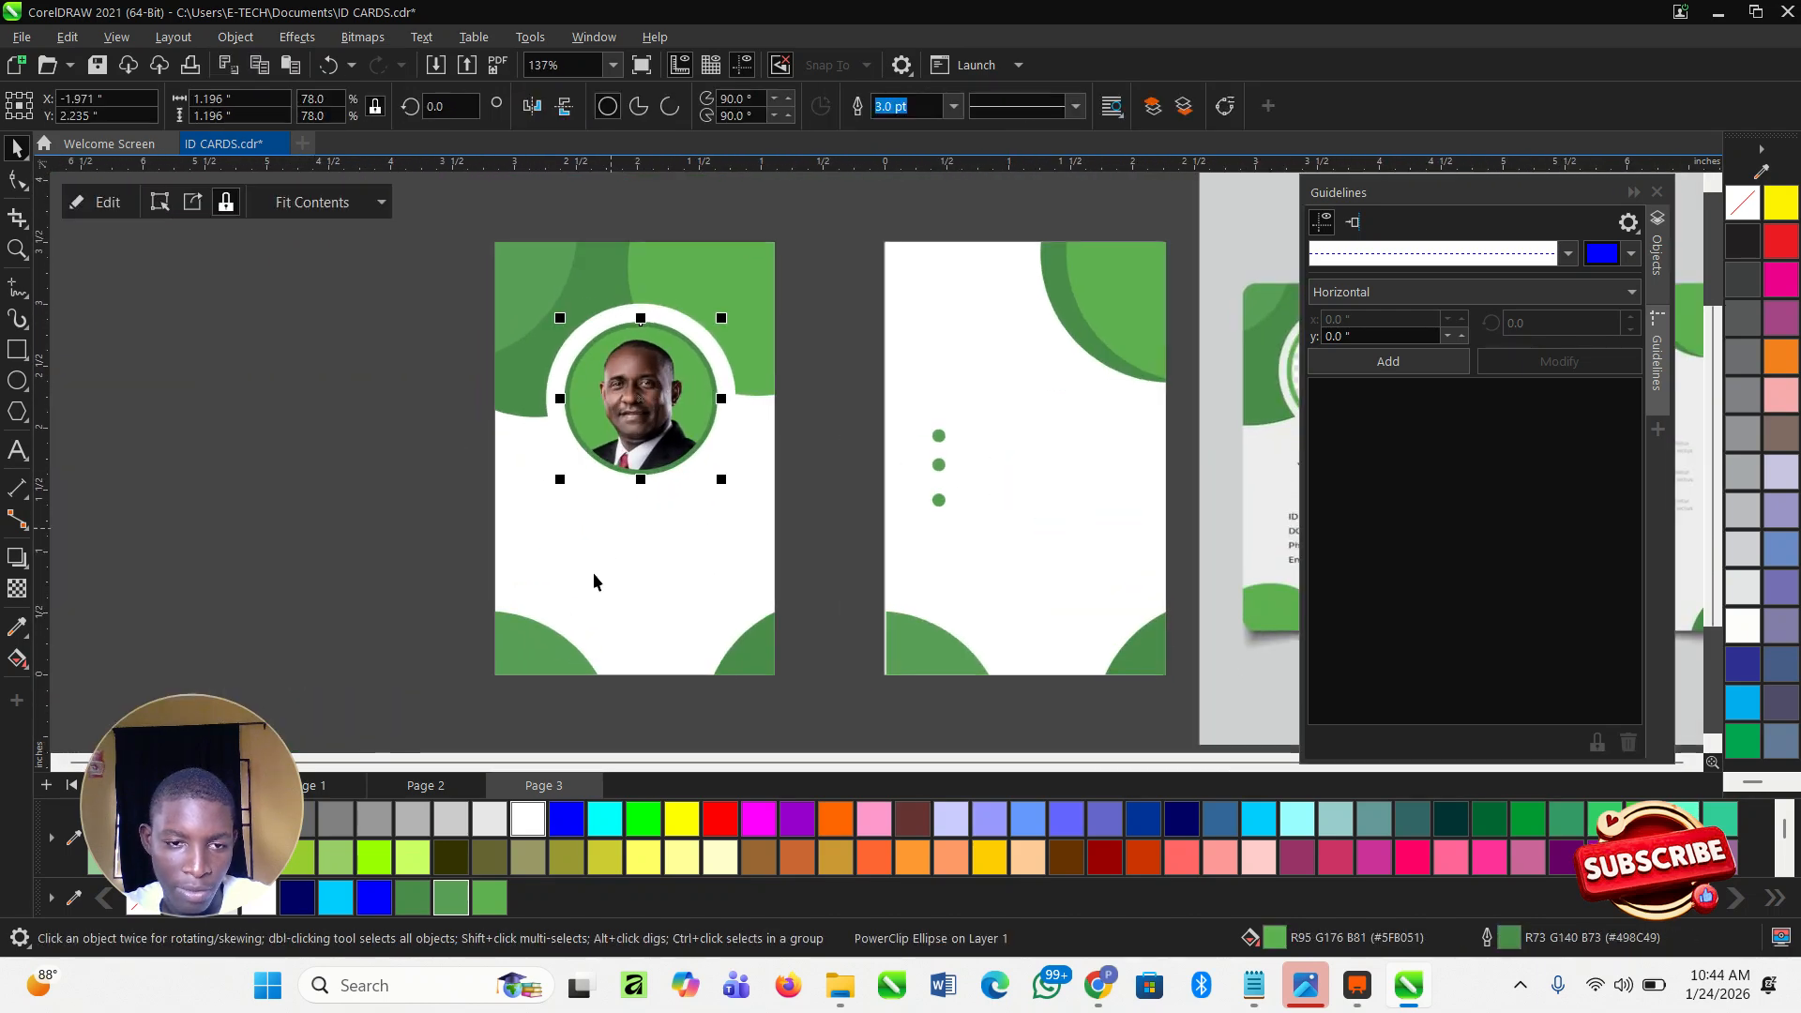
pyautogui.click(347, 532)
pyautogui.scroll(1, 627, 715)
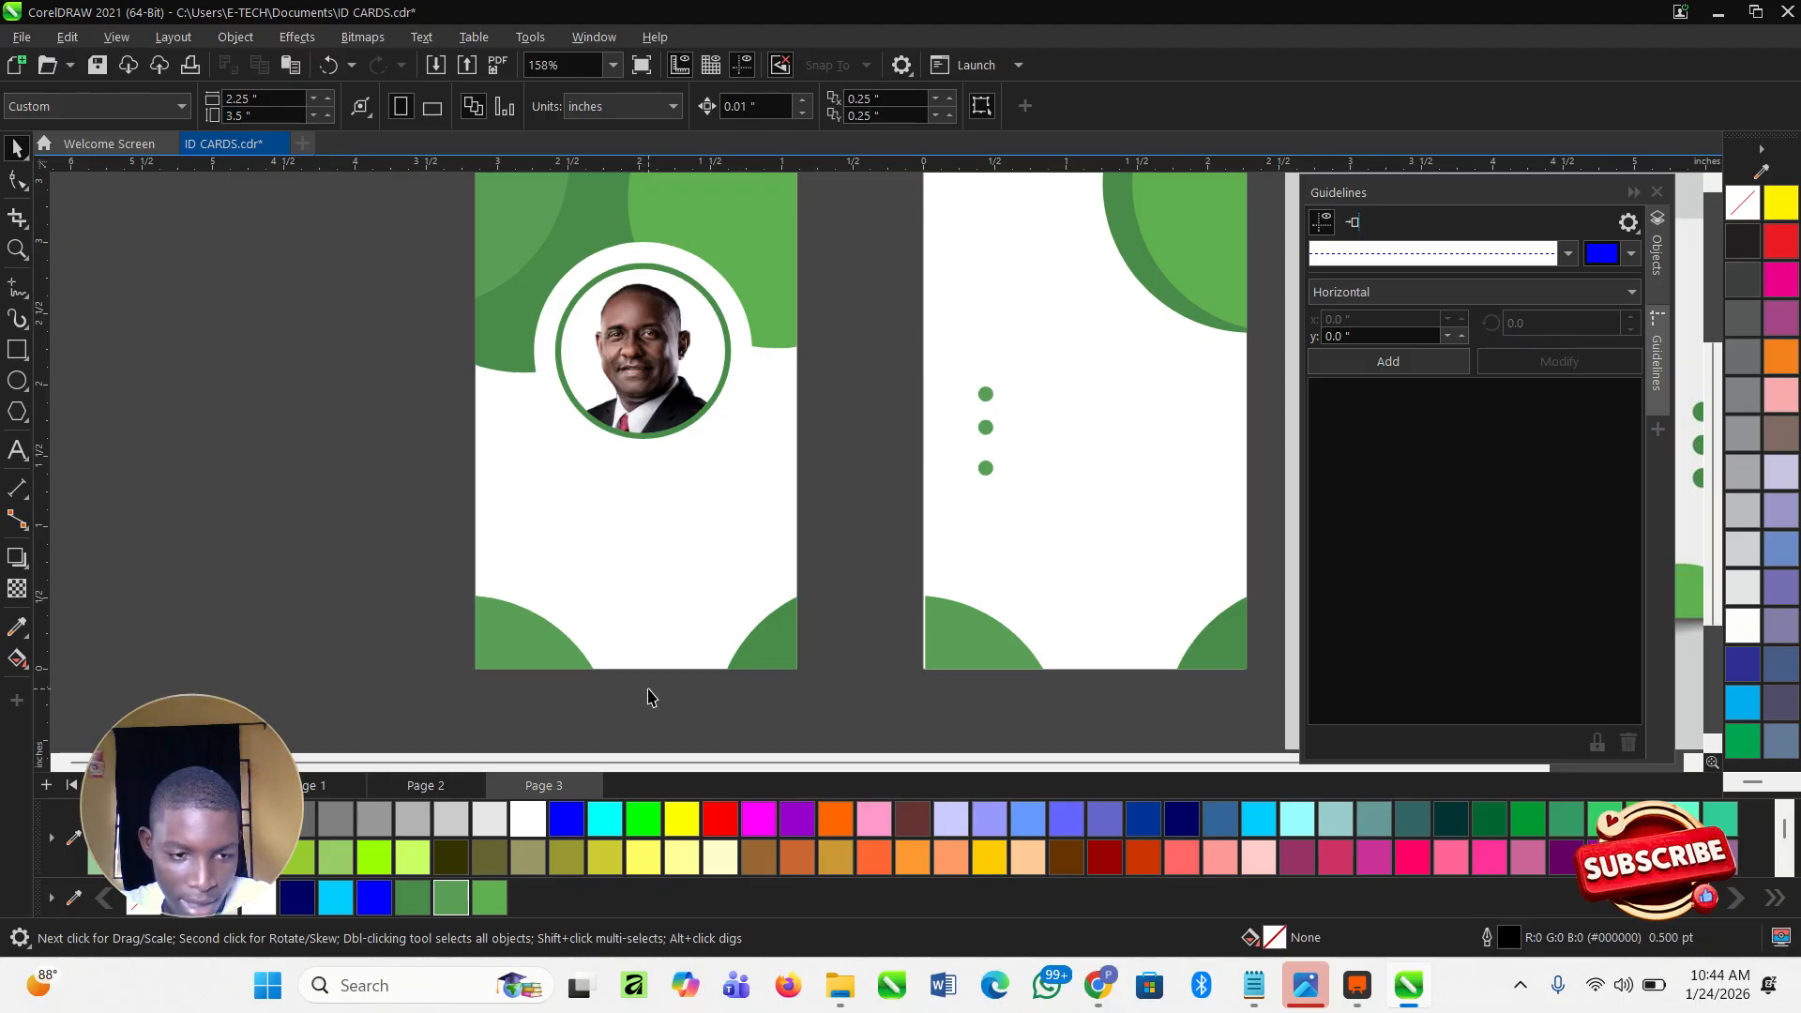
pyautogui.scroll(-4, 506, 389)
pyautogui.scroll(2, 497, 461)
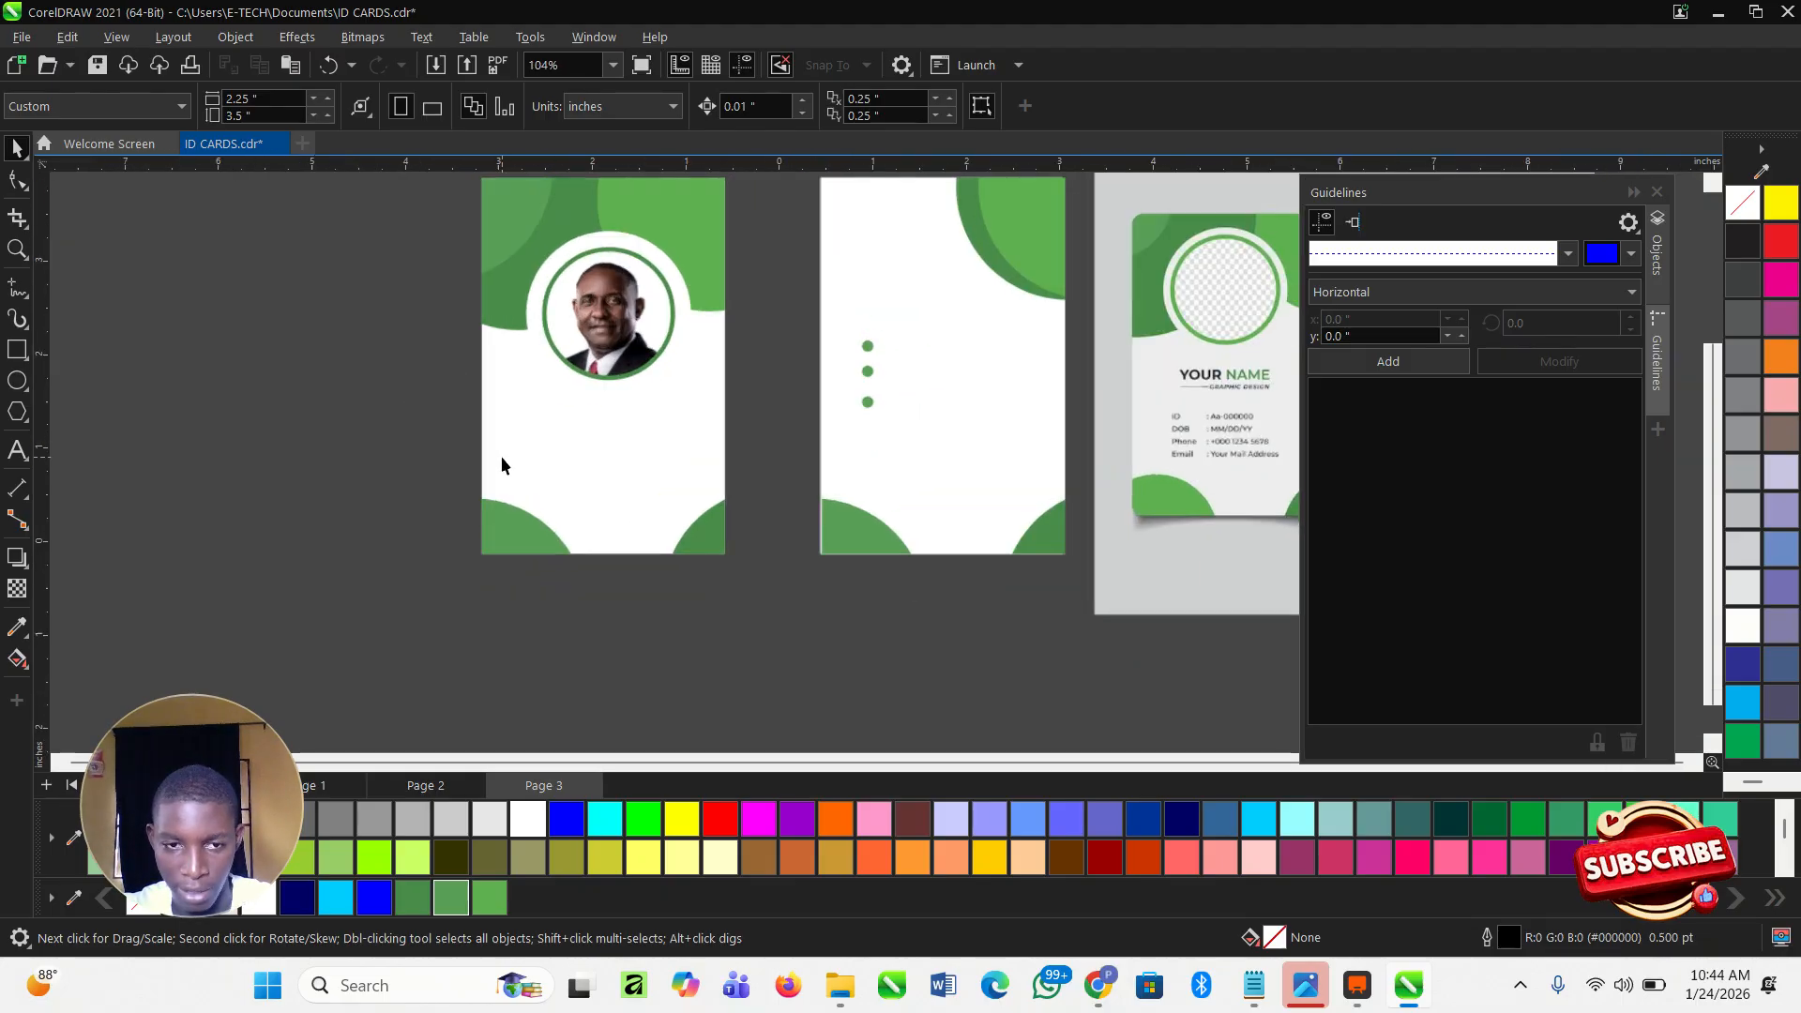
pyautogui.scroll(-1, 595, 450)
pyautogui.scroll(2, 946, 428)
pyautogui.scroll(-2, 728, 443)
pyautogui.scroll(1, 459, 469)
pyautogui.scroll(1, 326, 379)
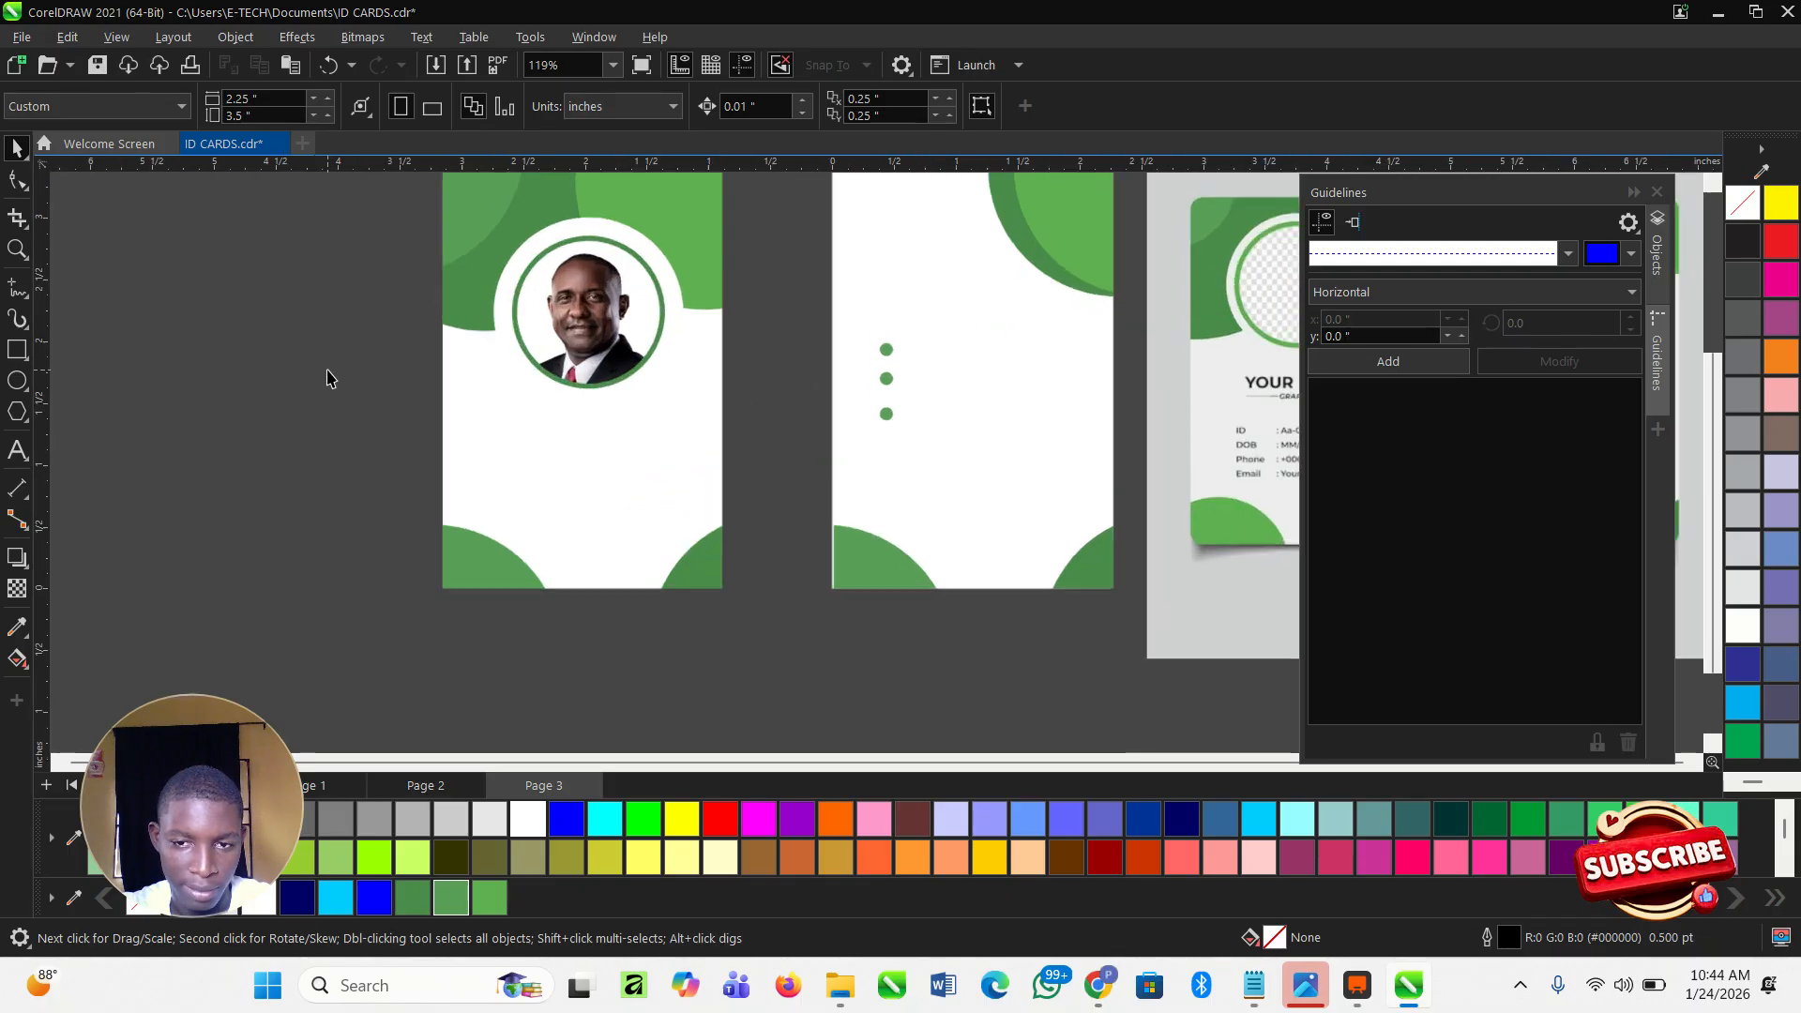
# Start an artistic text below the portrait with the title "Pst." and the holder's full name, and begin a second line.
pyautogui.click(17, 450)
pyautogui.scroll(3, 553, 436)
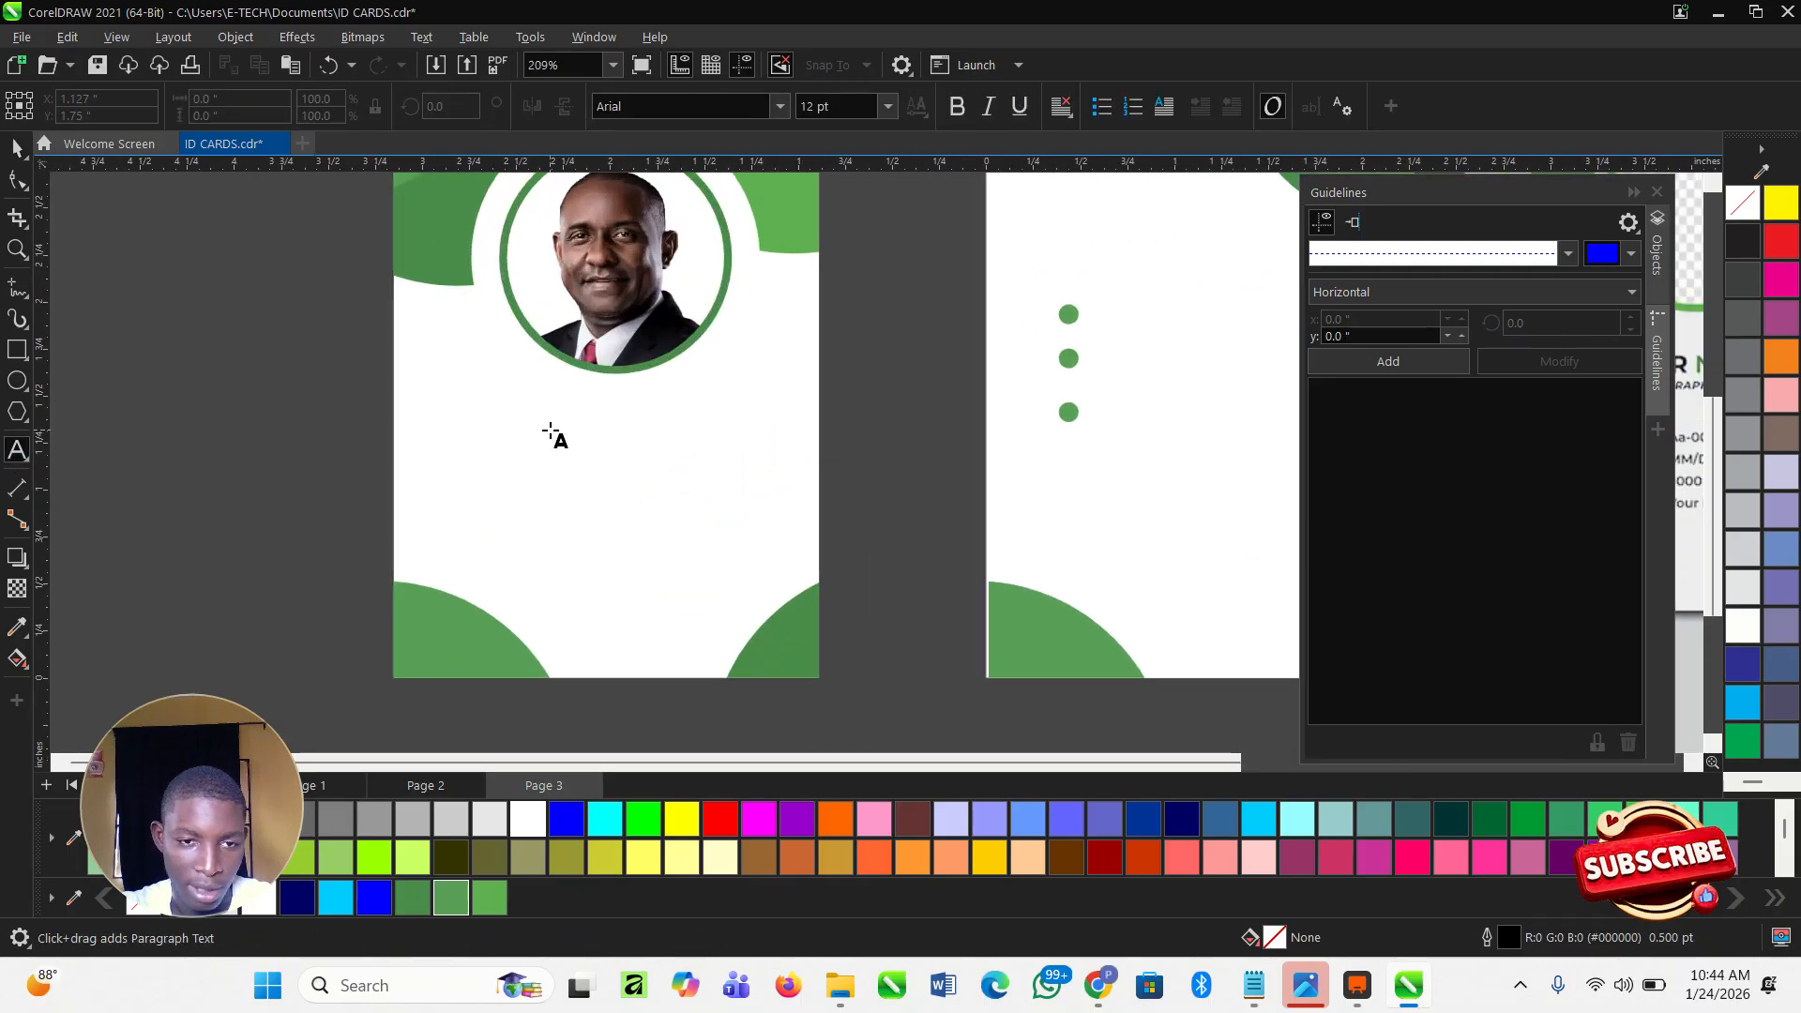
pyautogui.click(554, 436)
pyautogui.scroll(-1, 765, 477)
pyautogui.write('f')
pyautogui.press('BackSpace')
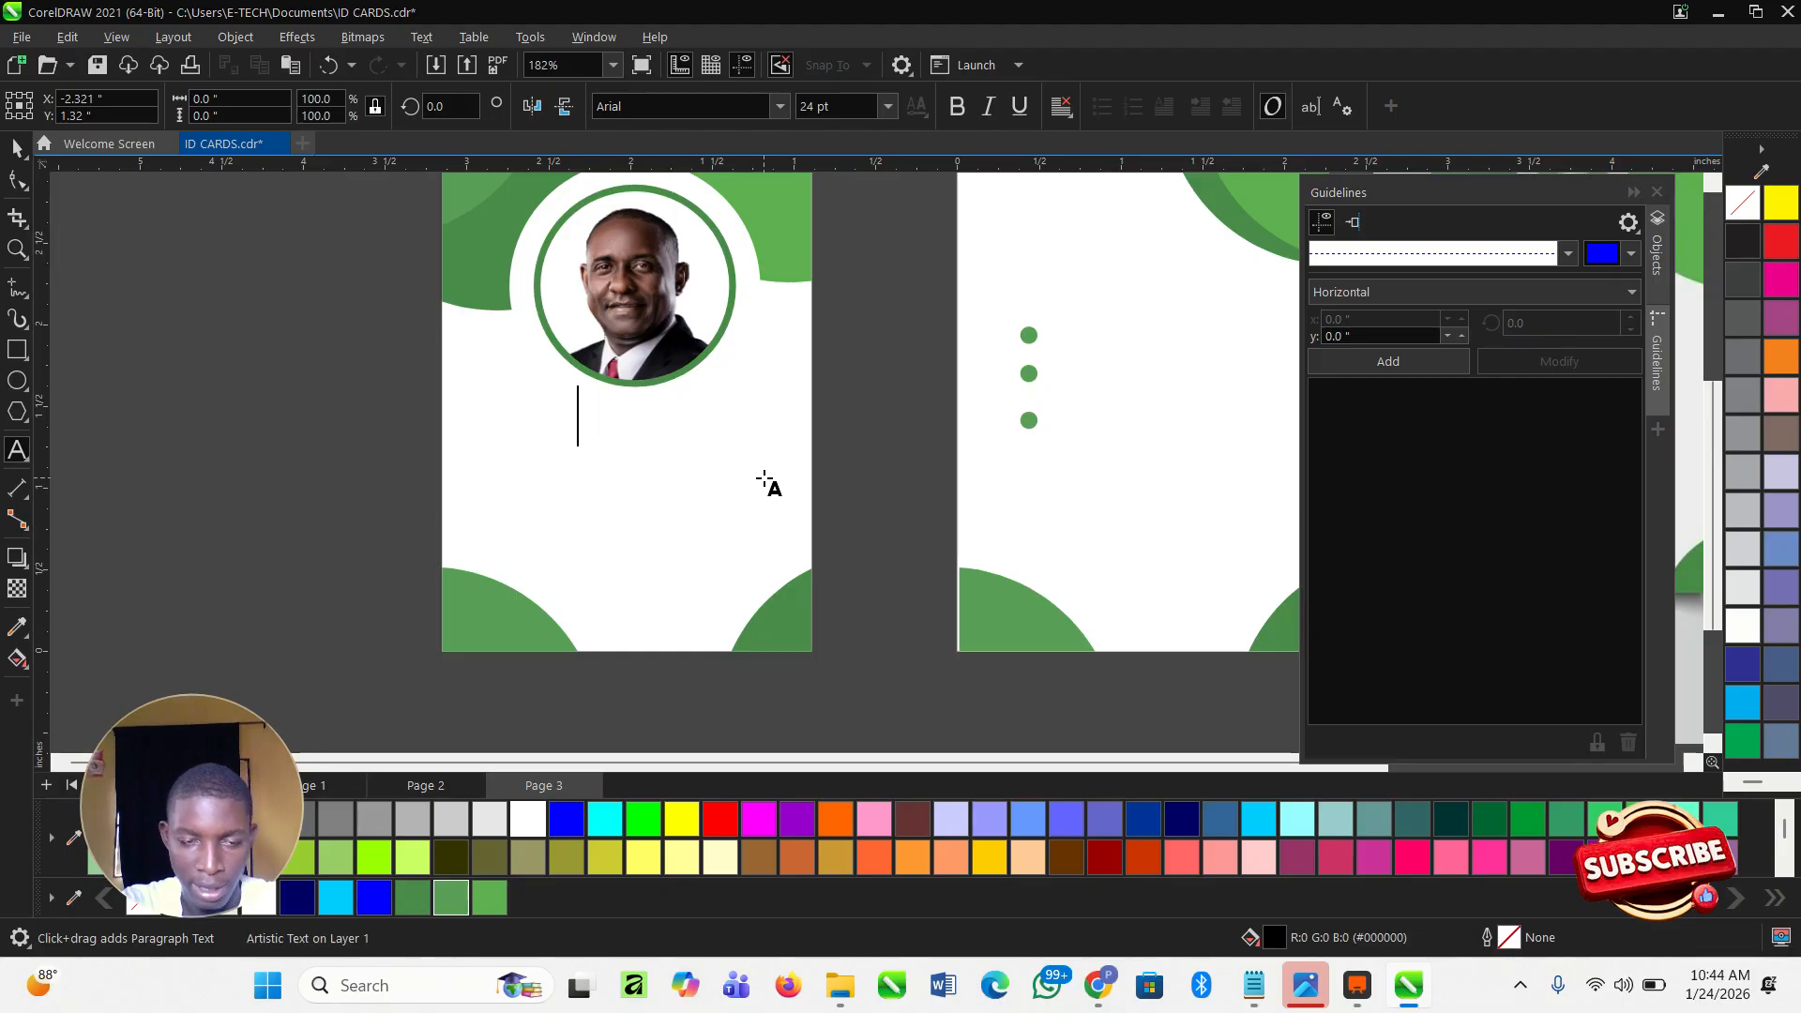
pyautogui.write('Pst. Da')
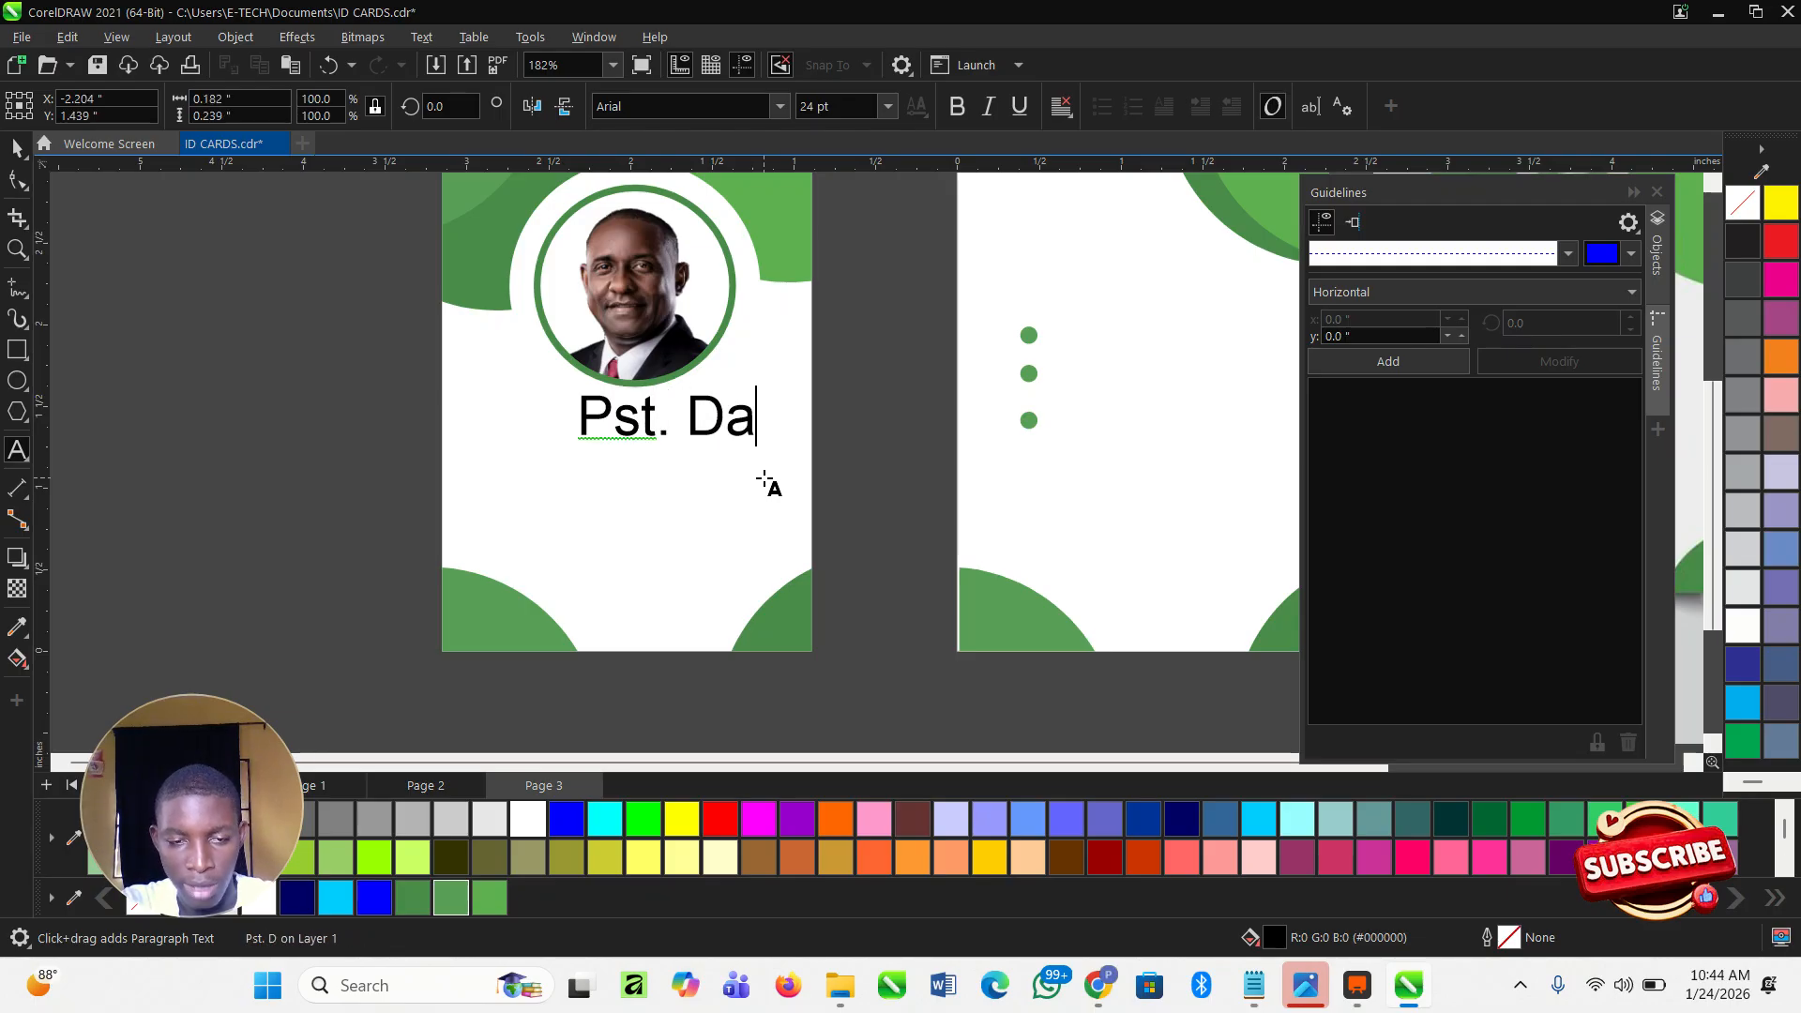
pyautogui.write('niael')
pyautogui.press('BackSpace')
pyautogui.press('BackSpace')
pyautogui.press('BackSpace')
pyautogui.write('el')
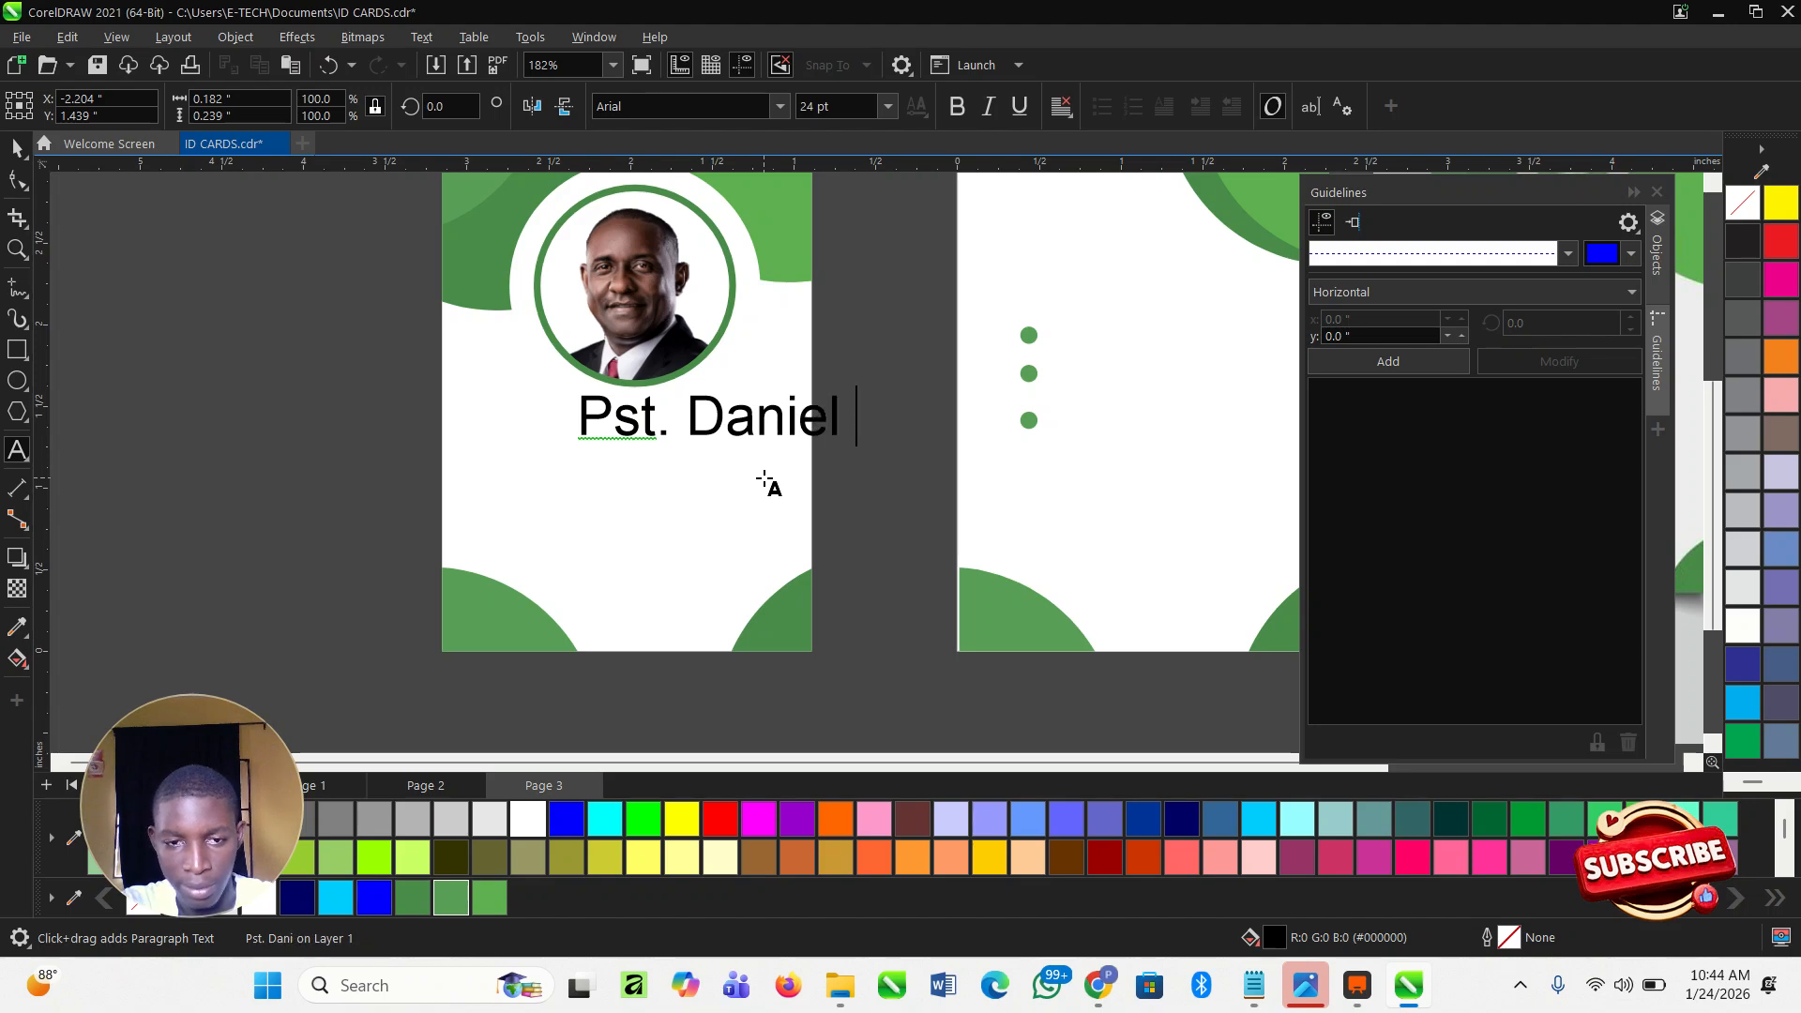
pyautogui.press('Return')
pyautogui.press('BackSpace')
pyautogui.press('BackSpace')
pyautogui.write('oma')
pyautogui.press('Return')
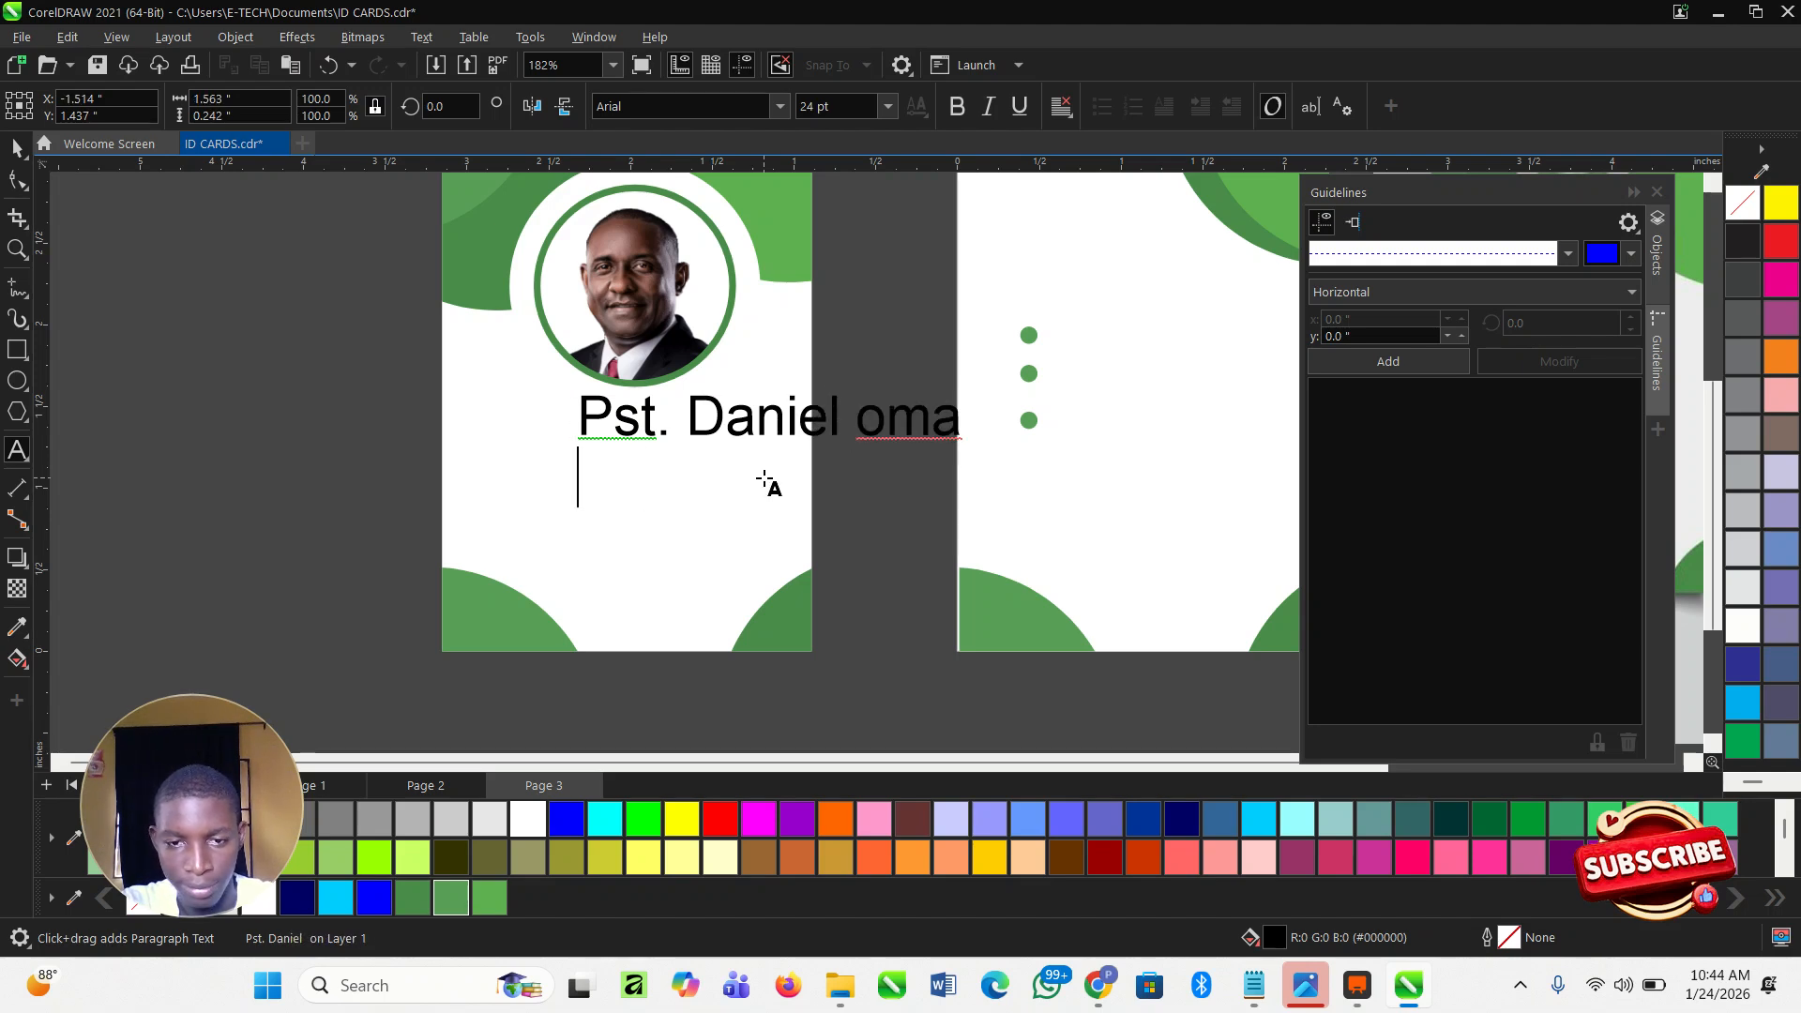
# Enter "resident pastor RCCG" as the second line of the text and centre-align both lines.
pyautogui.write('cer')
pyautogui.press('BackSpace')
pyautogui.press('BackSpace')
pyautogui.press('BackSpace')
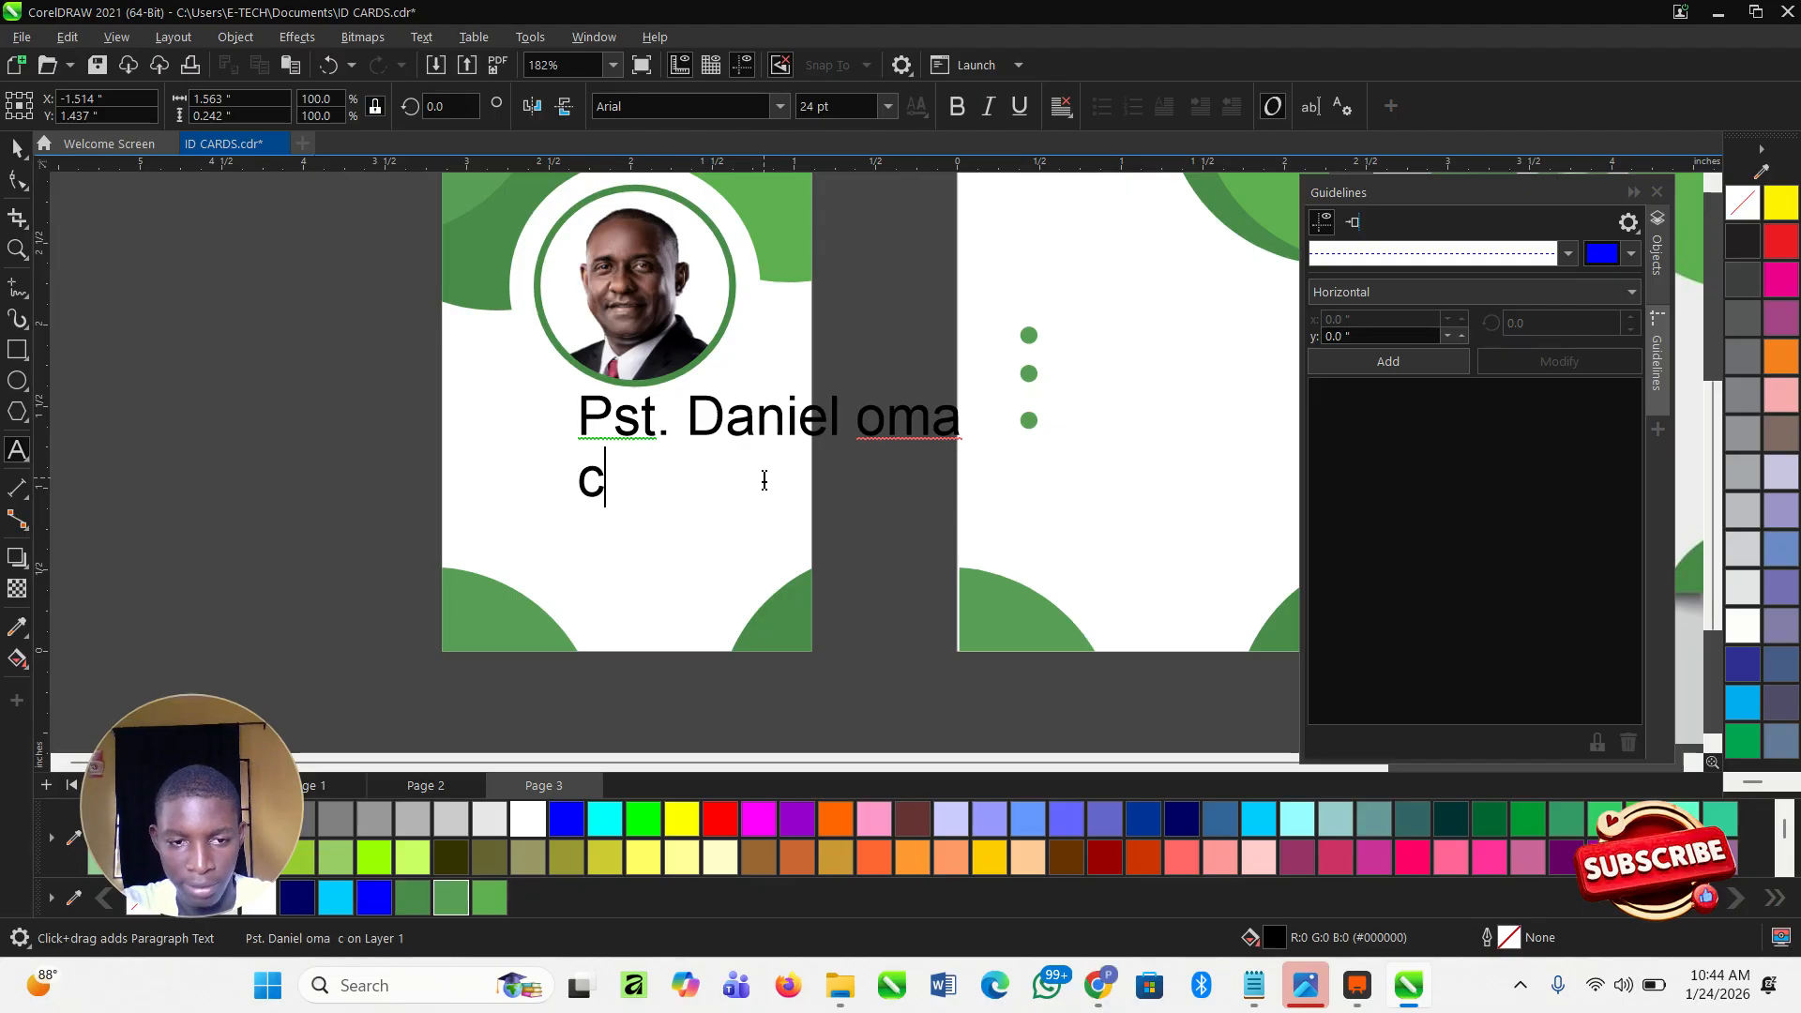
pyautogui.write('cer')
pyautogui.press('BackSpace')
pyautogui.press('BackSpace')
pyautogui.press('BackSpace')
pyautogui.write('resdid')
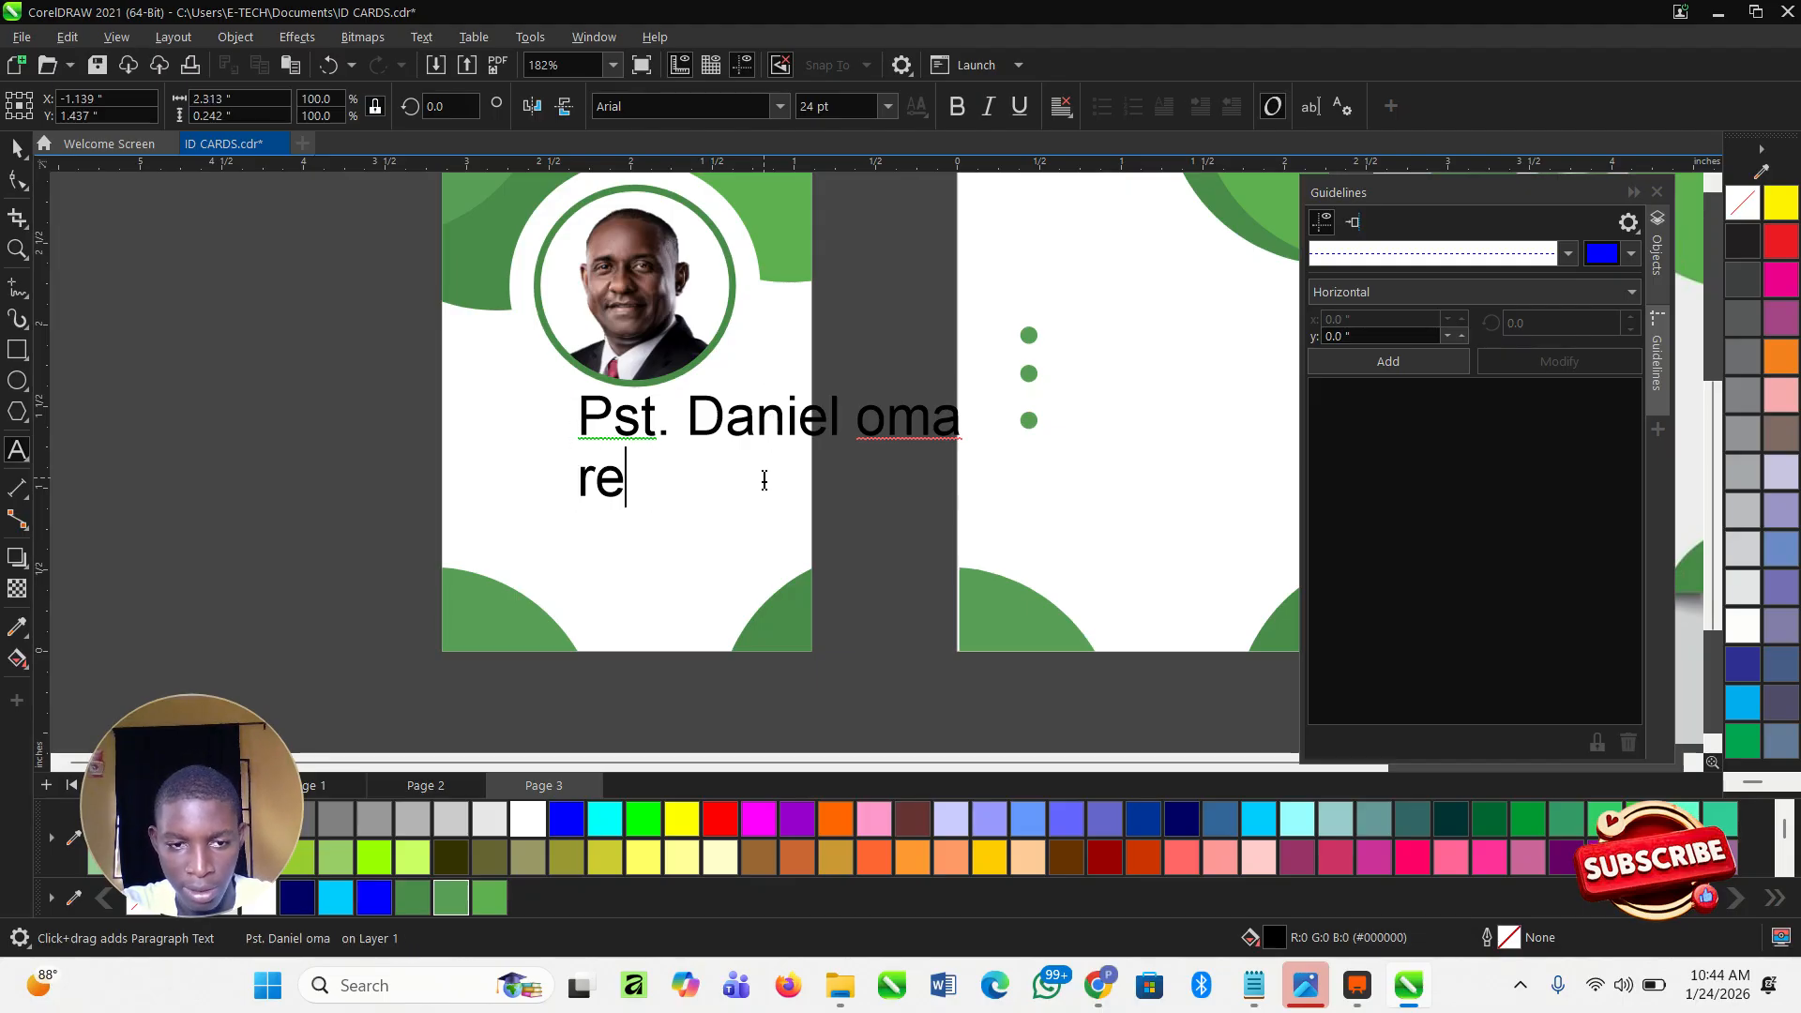
pyautogui.press('BackSpace')
pyautogui.press('BackSpace')
pyautogui.press('BackSpace')
pyautogui.write('idener')
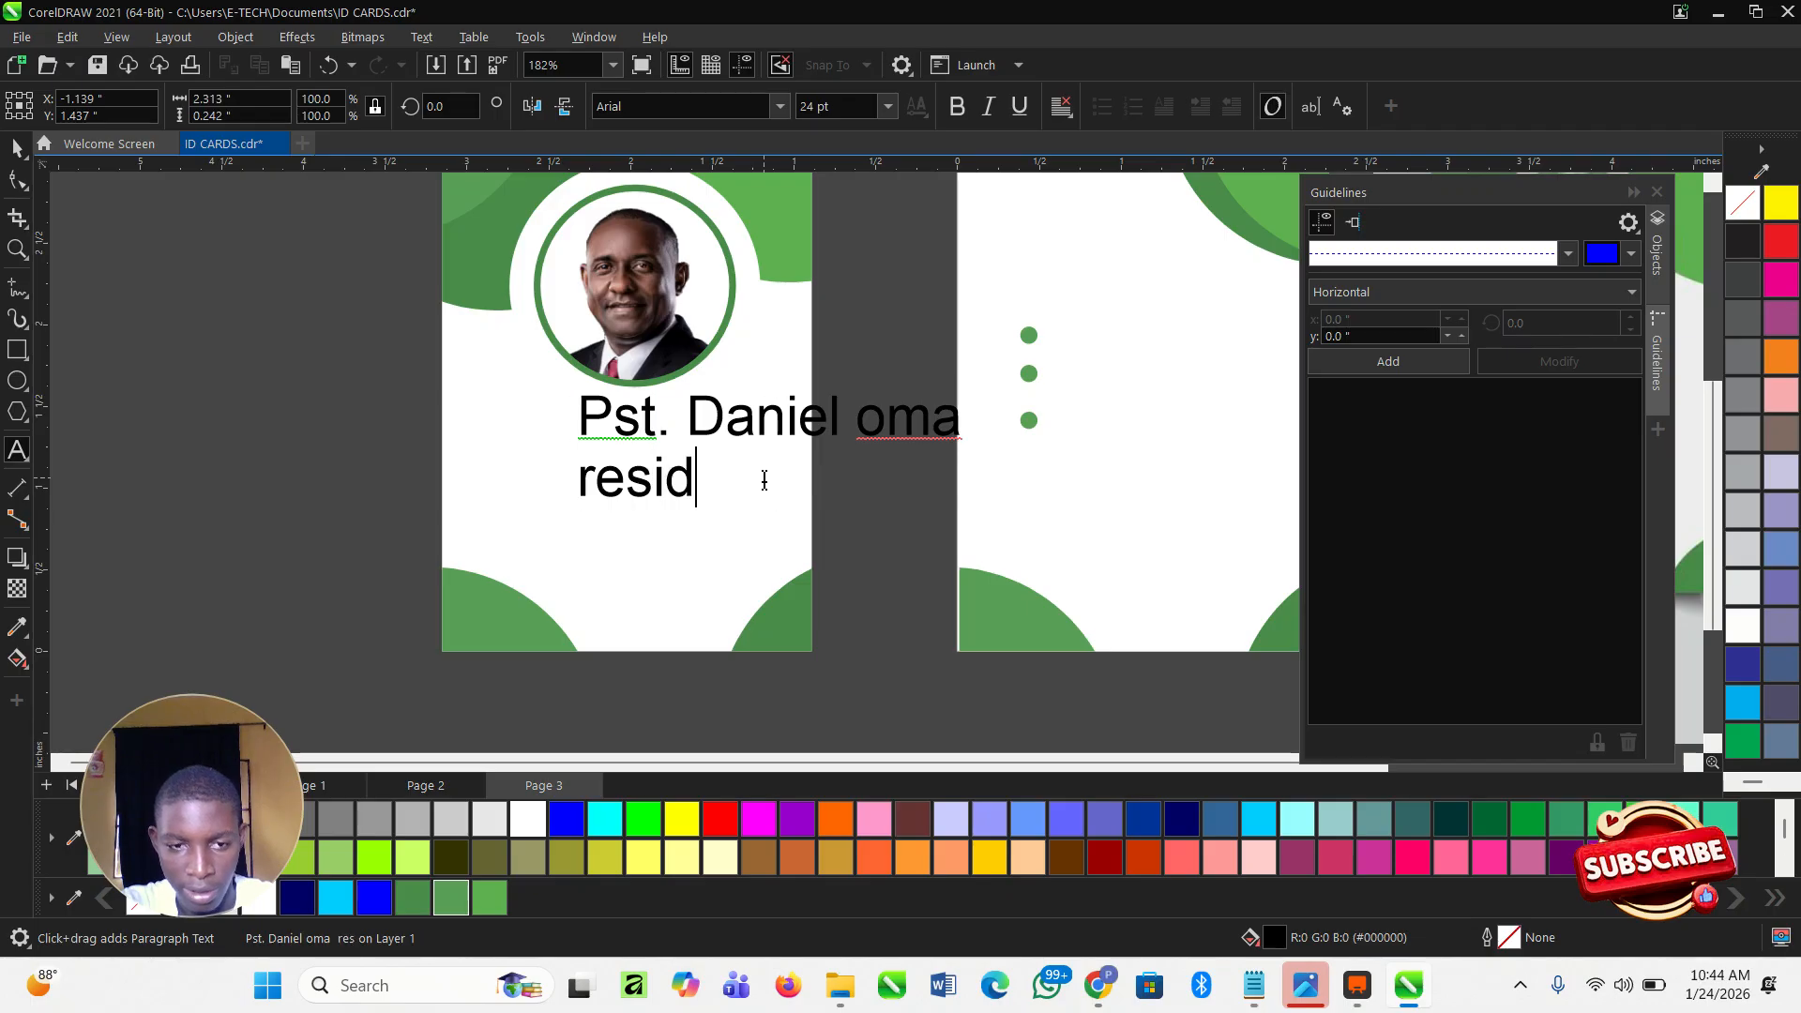
pyautogui.press('BackSpace')
pyautogui.press('BackSpace')
pyautogui.write('t p')
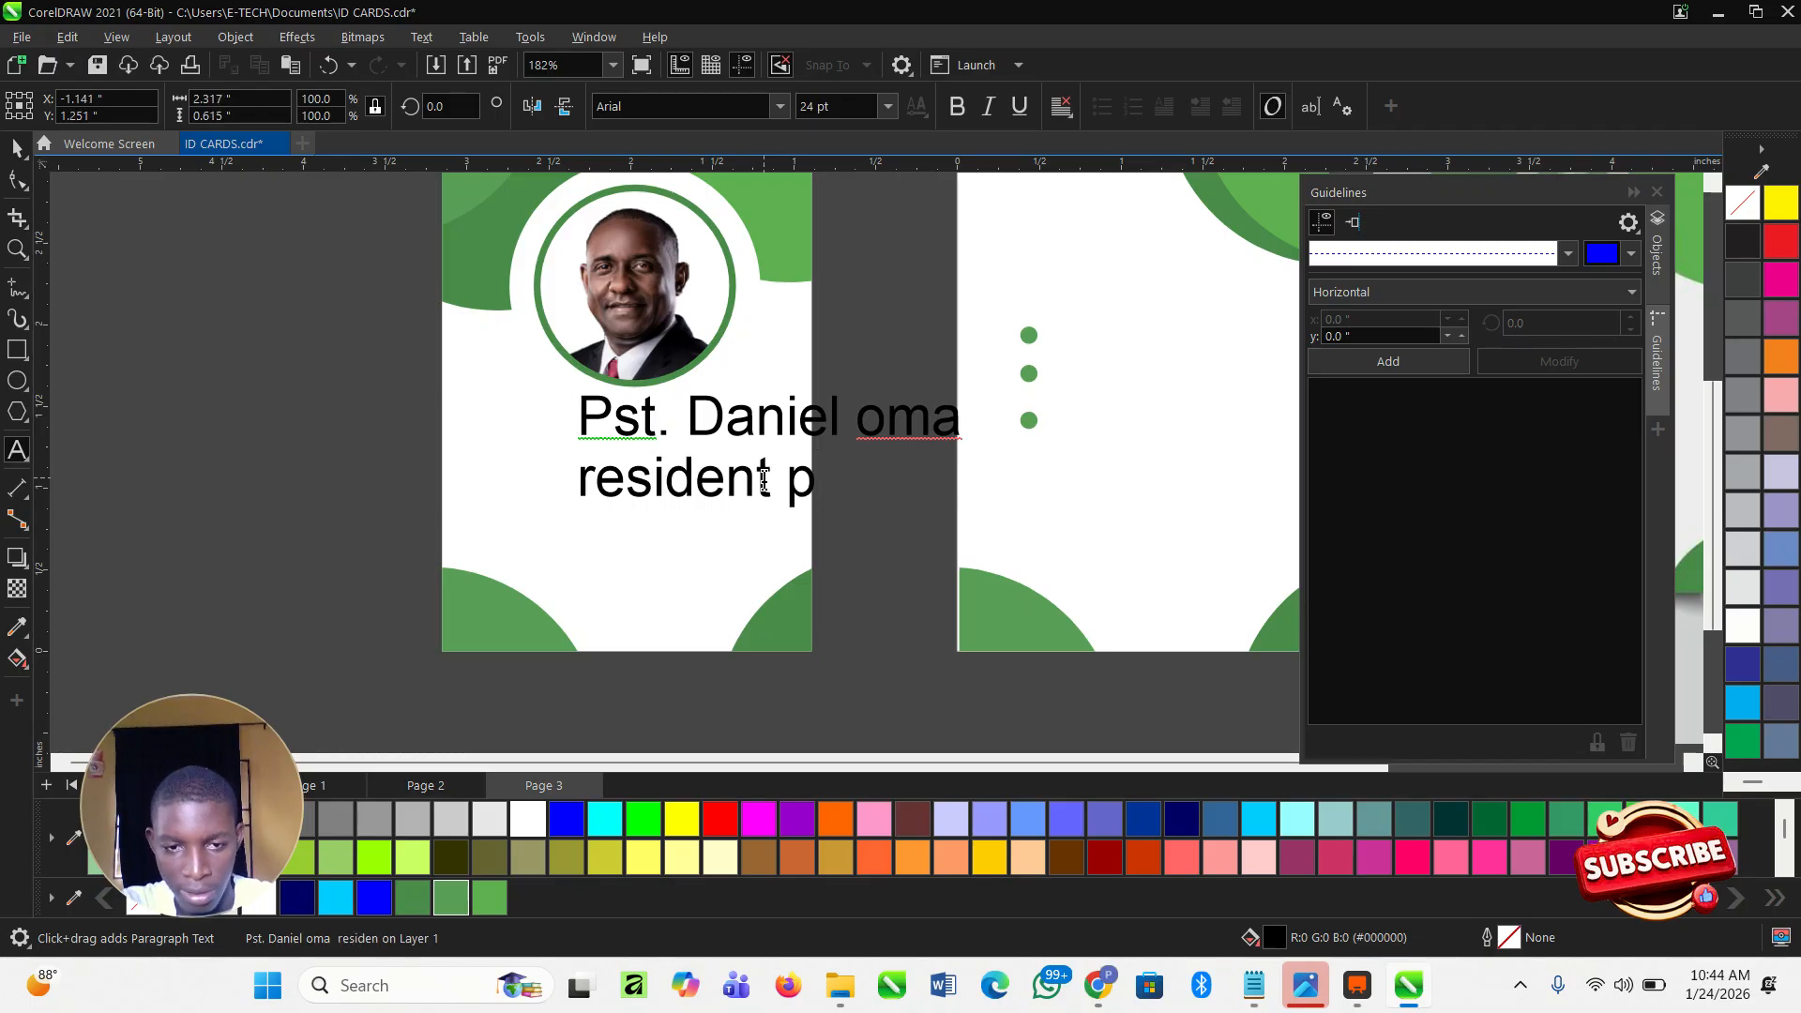
pyautogui.write('aser')
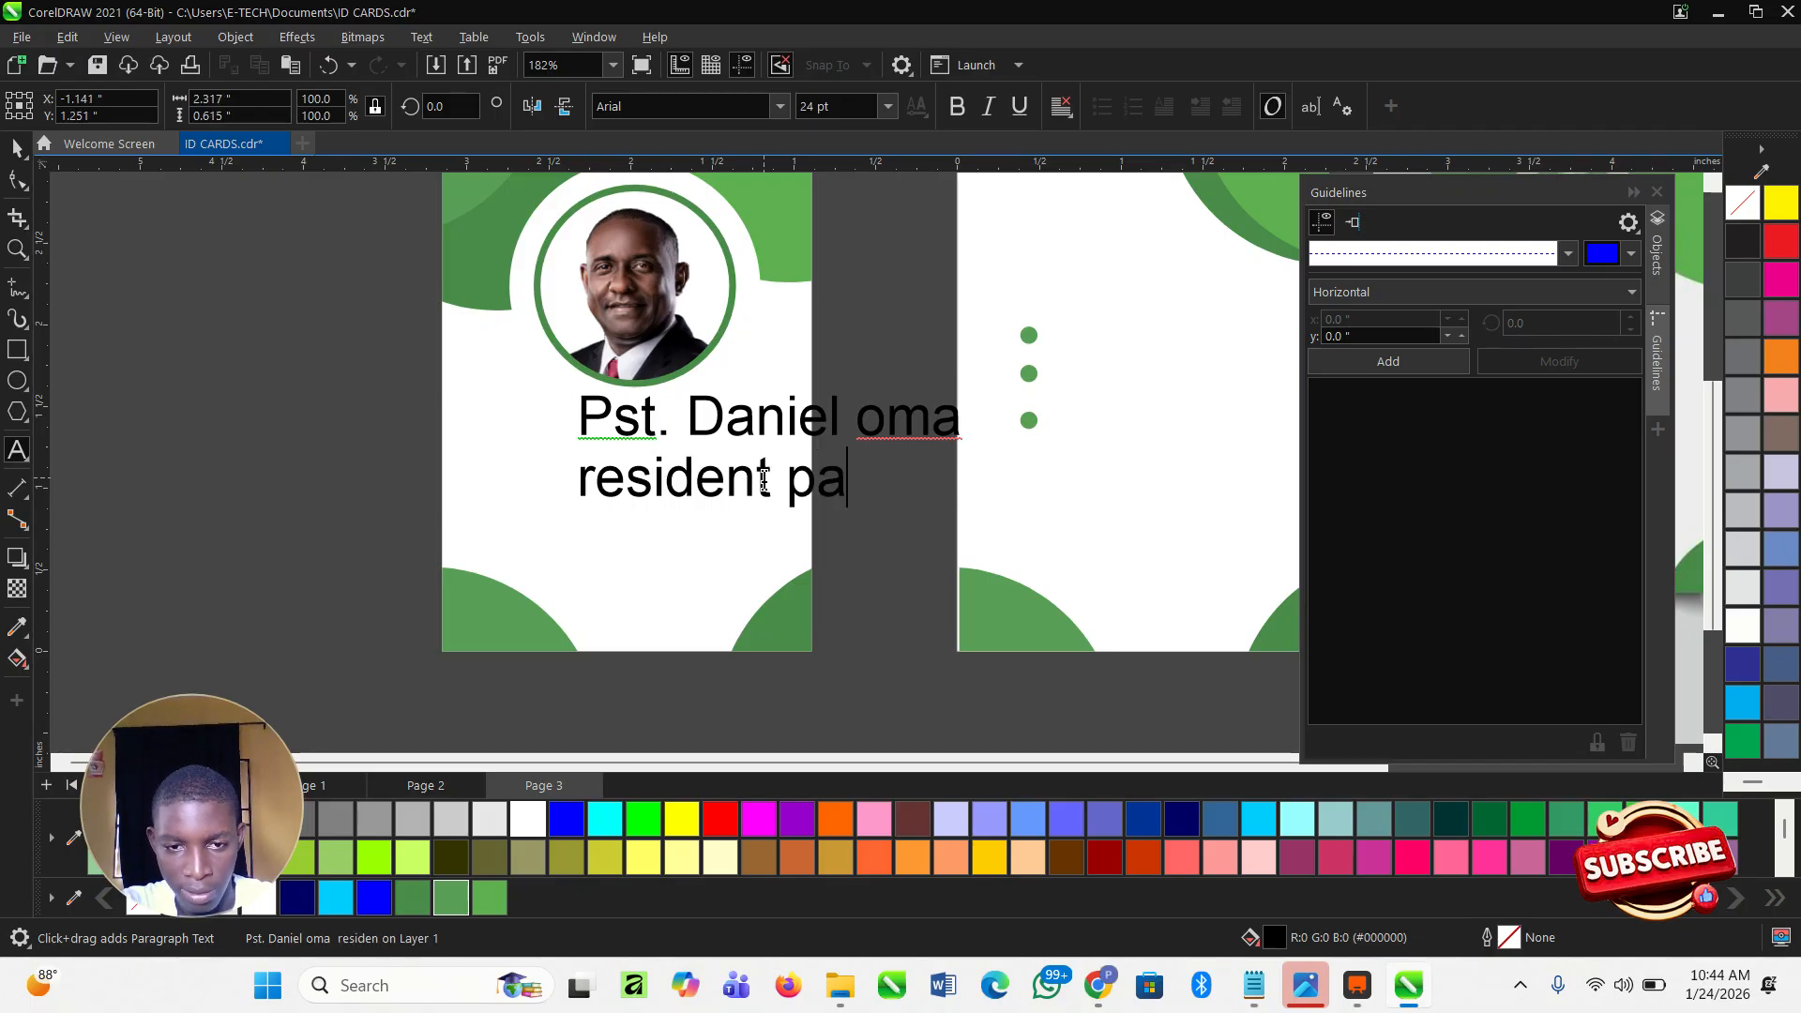
pyautogui.press('BackSpace')
pyautogui.press('BackSpace')
pyautogui.write('tor')
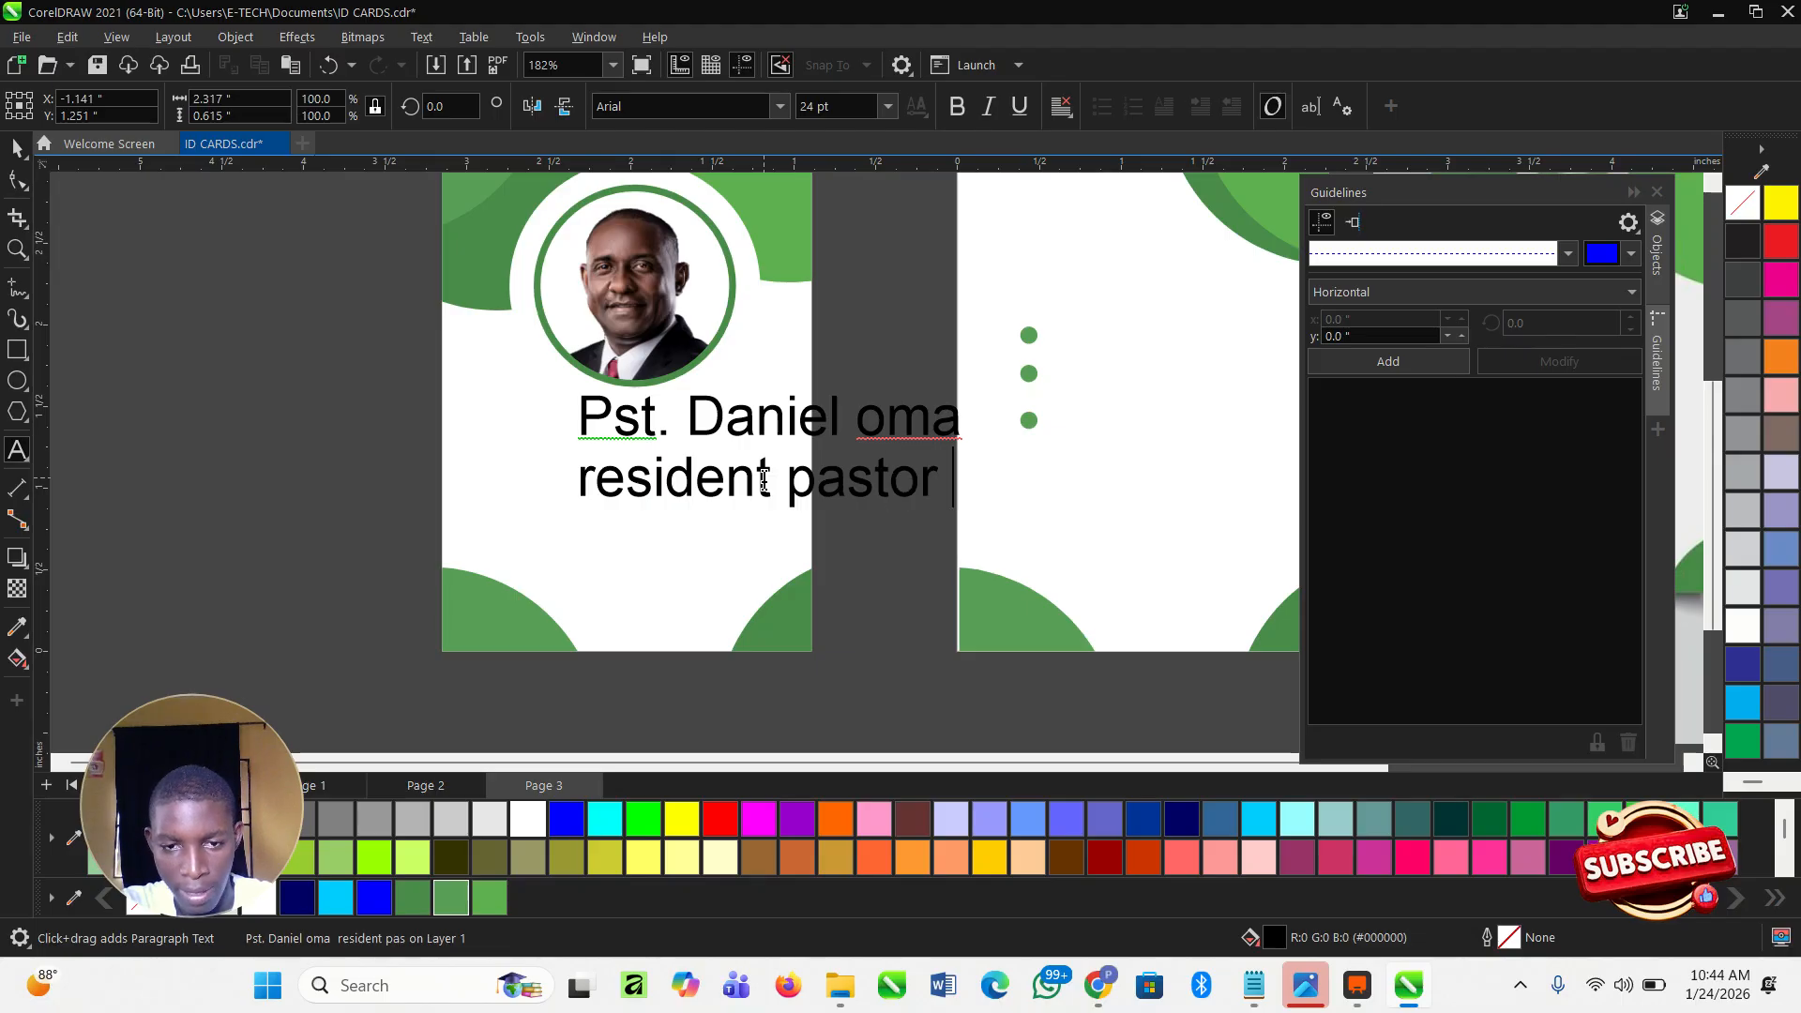
pyautogui.write('RCCG')
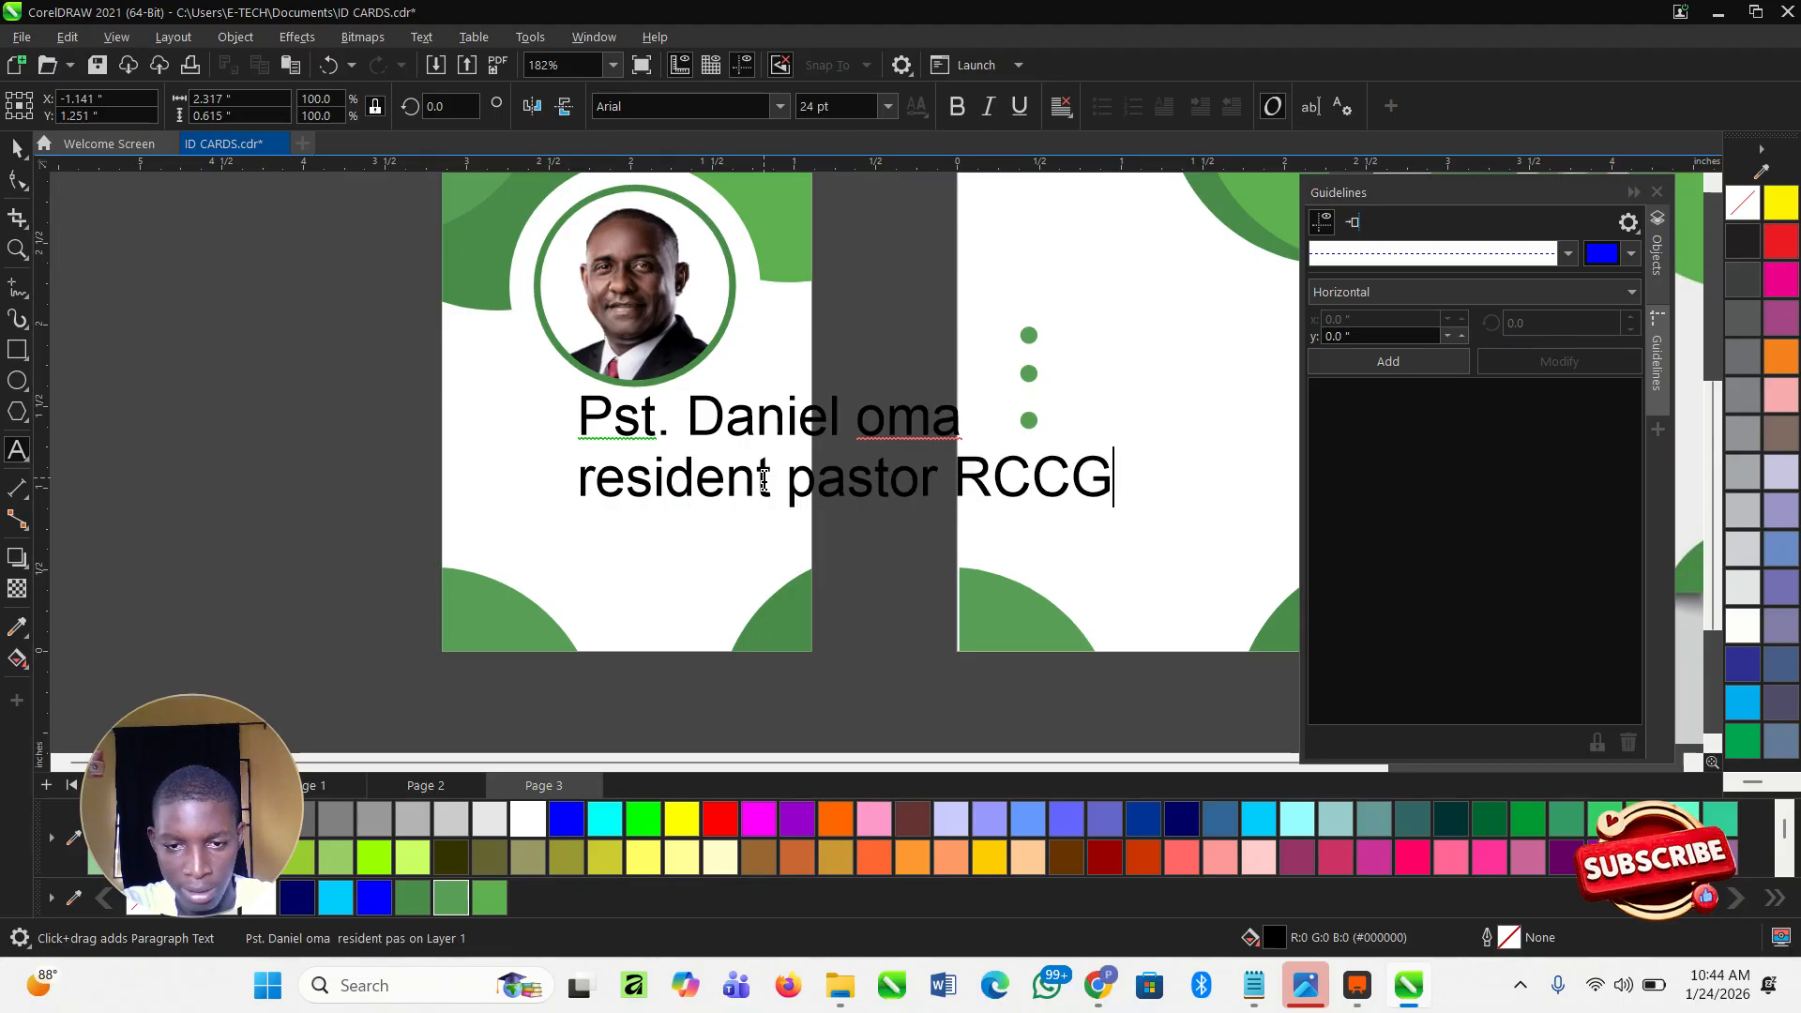
pyautogui.hotkey('ctrl', 'a')
pyautogui.hotkey('ctrl', 'e')
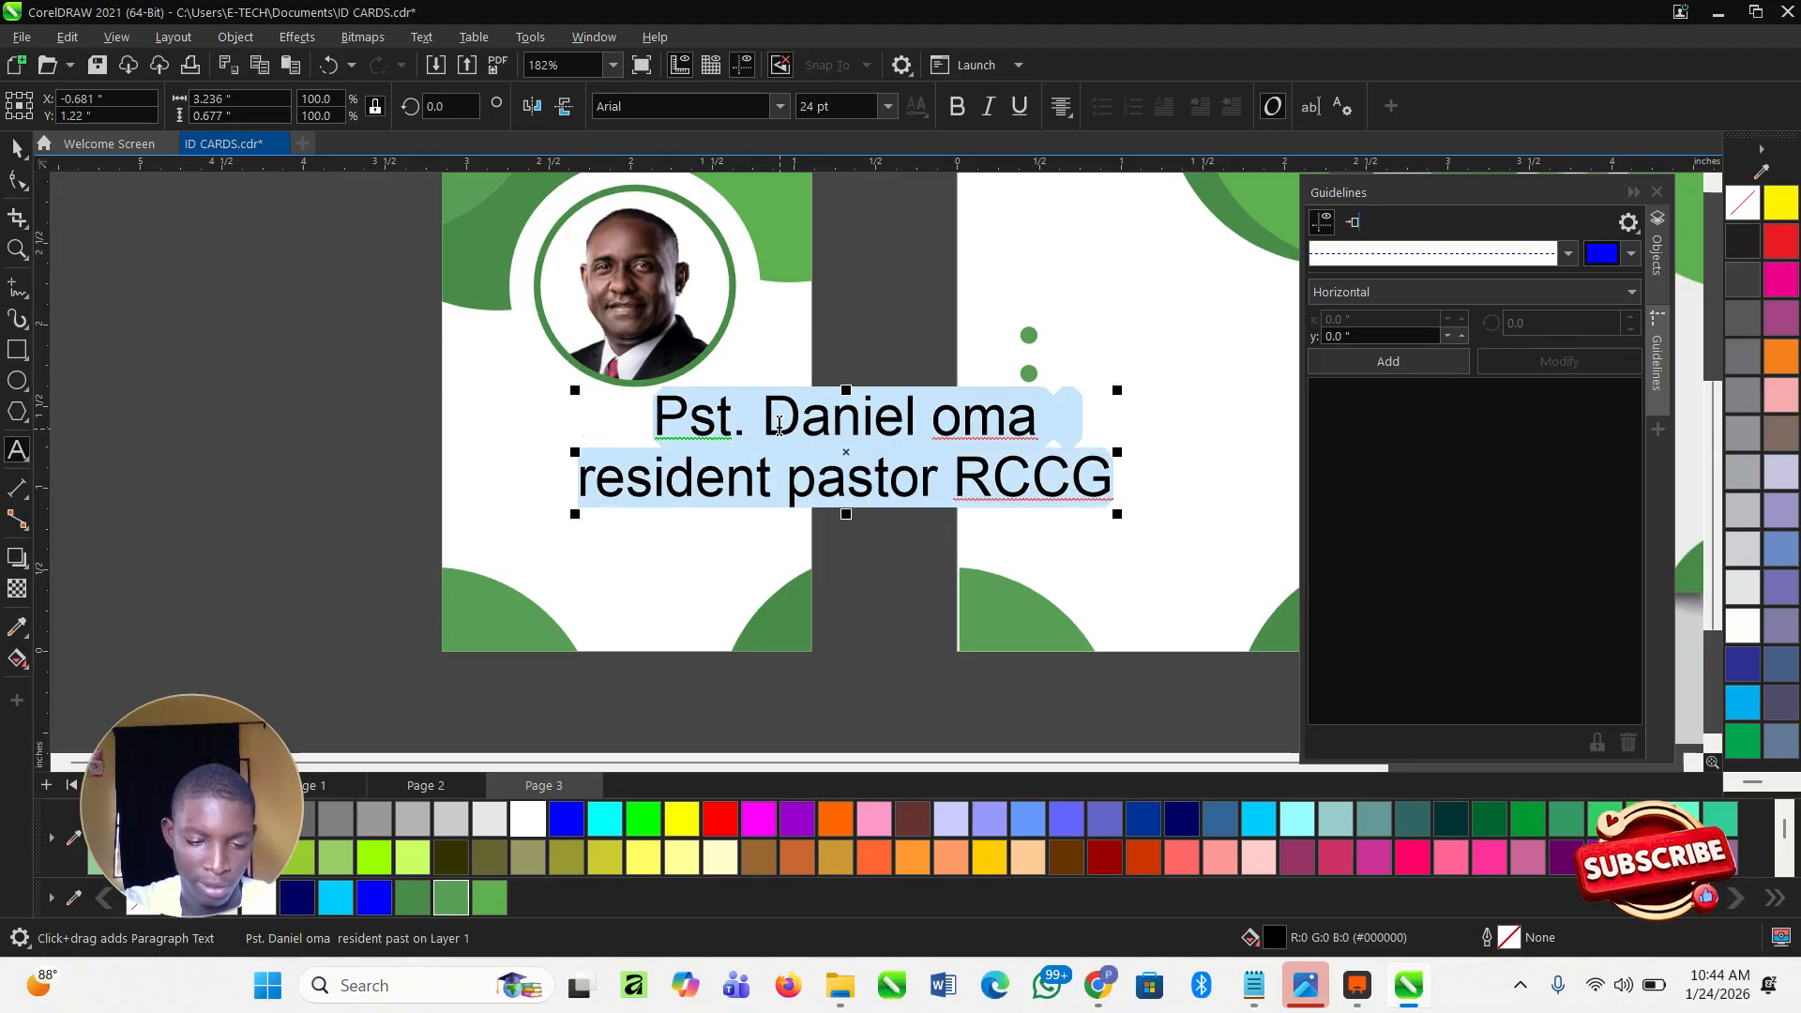
# Scale the two-line text down to about 7.59 pt and place it centred below the portrait.
pyautogui.click(17, 148)
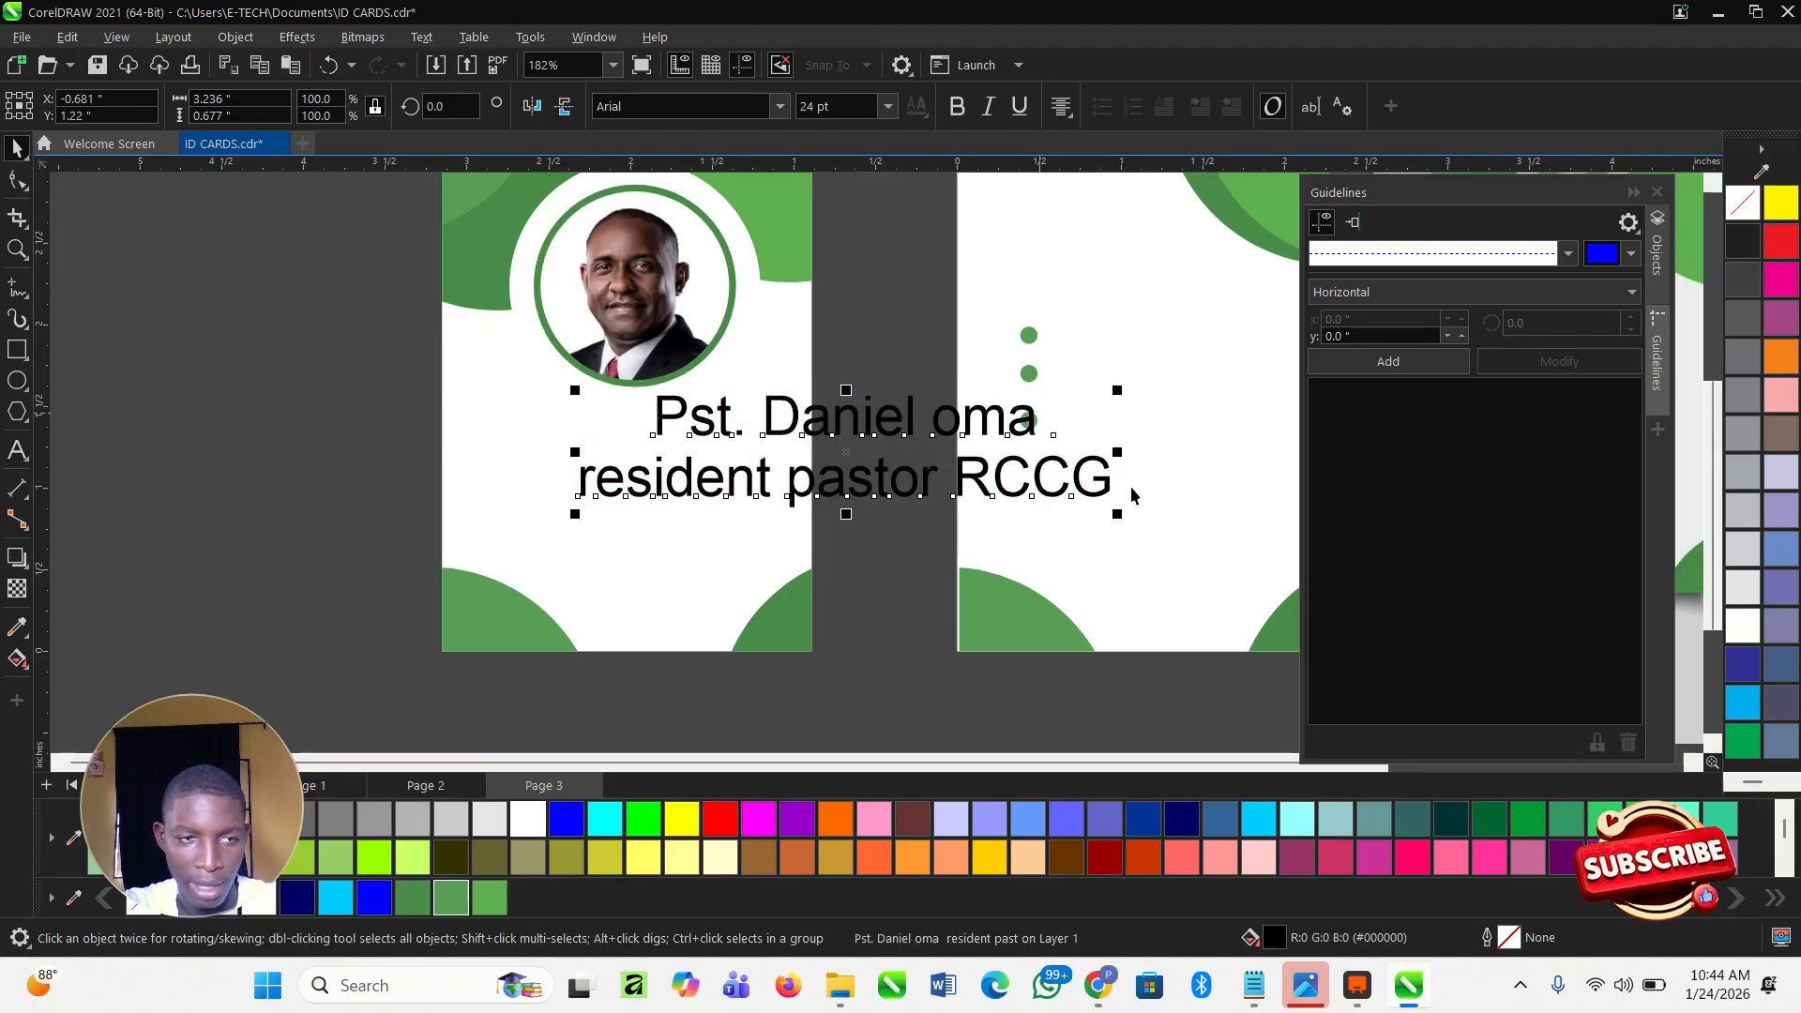
pyautogui.moveTo(1076, 501); pyautogui.dragTo(890, 451)
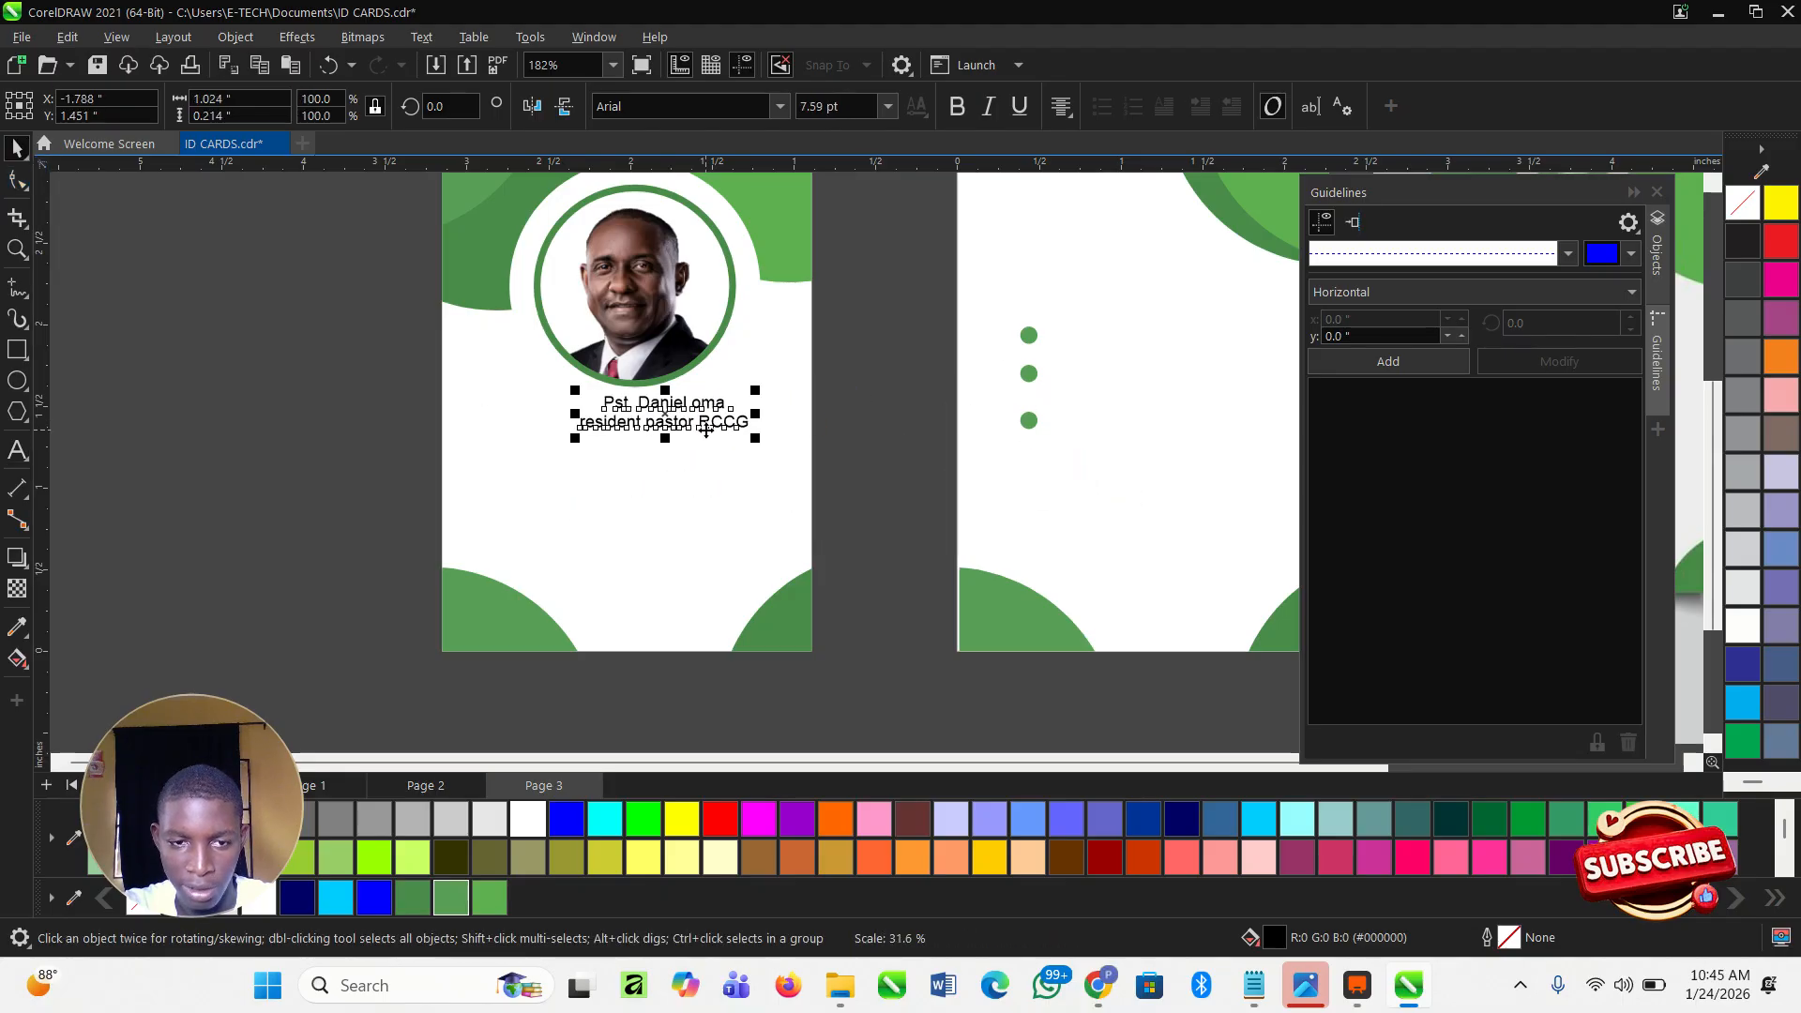
pyautogui.scroll(2, 675, 401)
pyautogui.moveTo(671, 396); pyautogui.dragTo(625, 411)
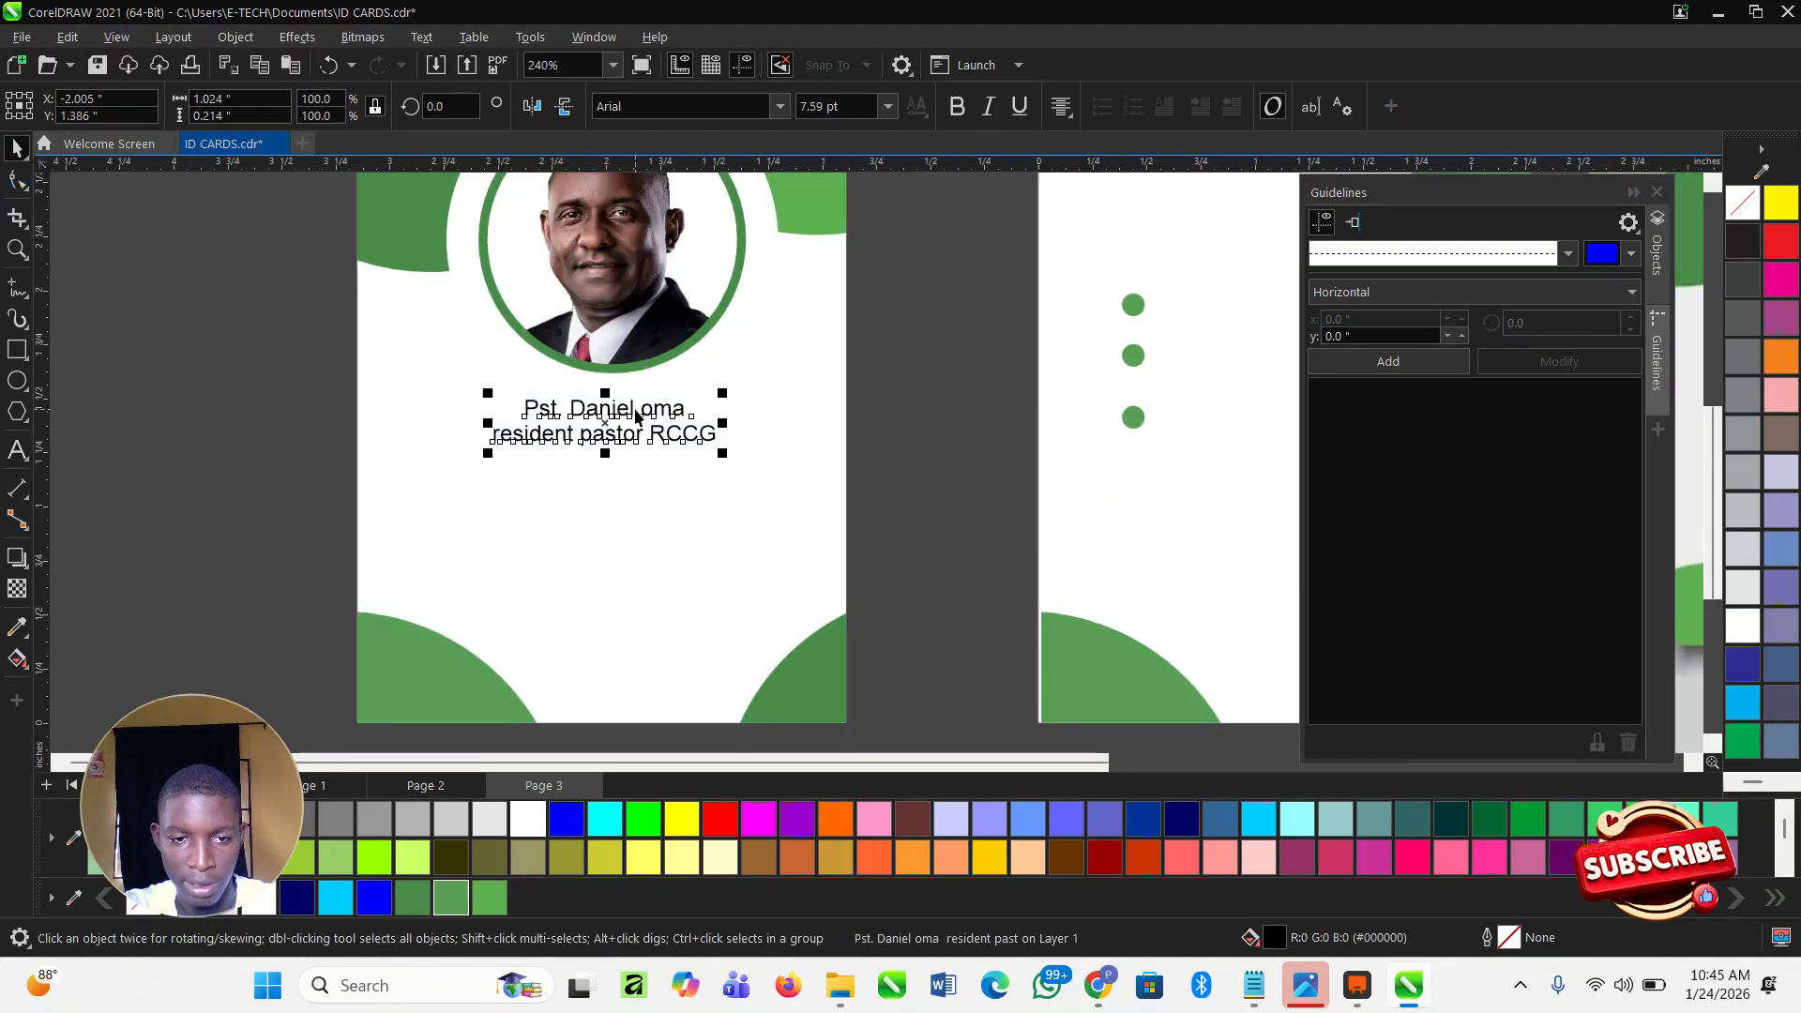
# Break the text apart into separate lines and set the name line in Bebas Neue at about 17.17 pt.
pyautogui.scroll(1, 634, 415)
pyautogui.hotkey('ctrl', 'k')
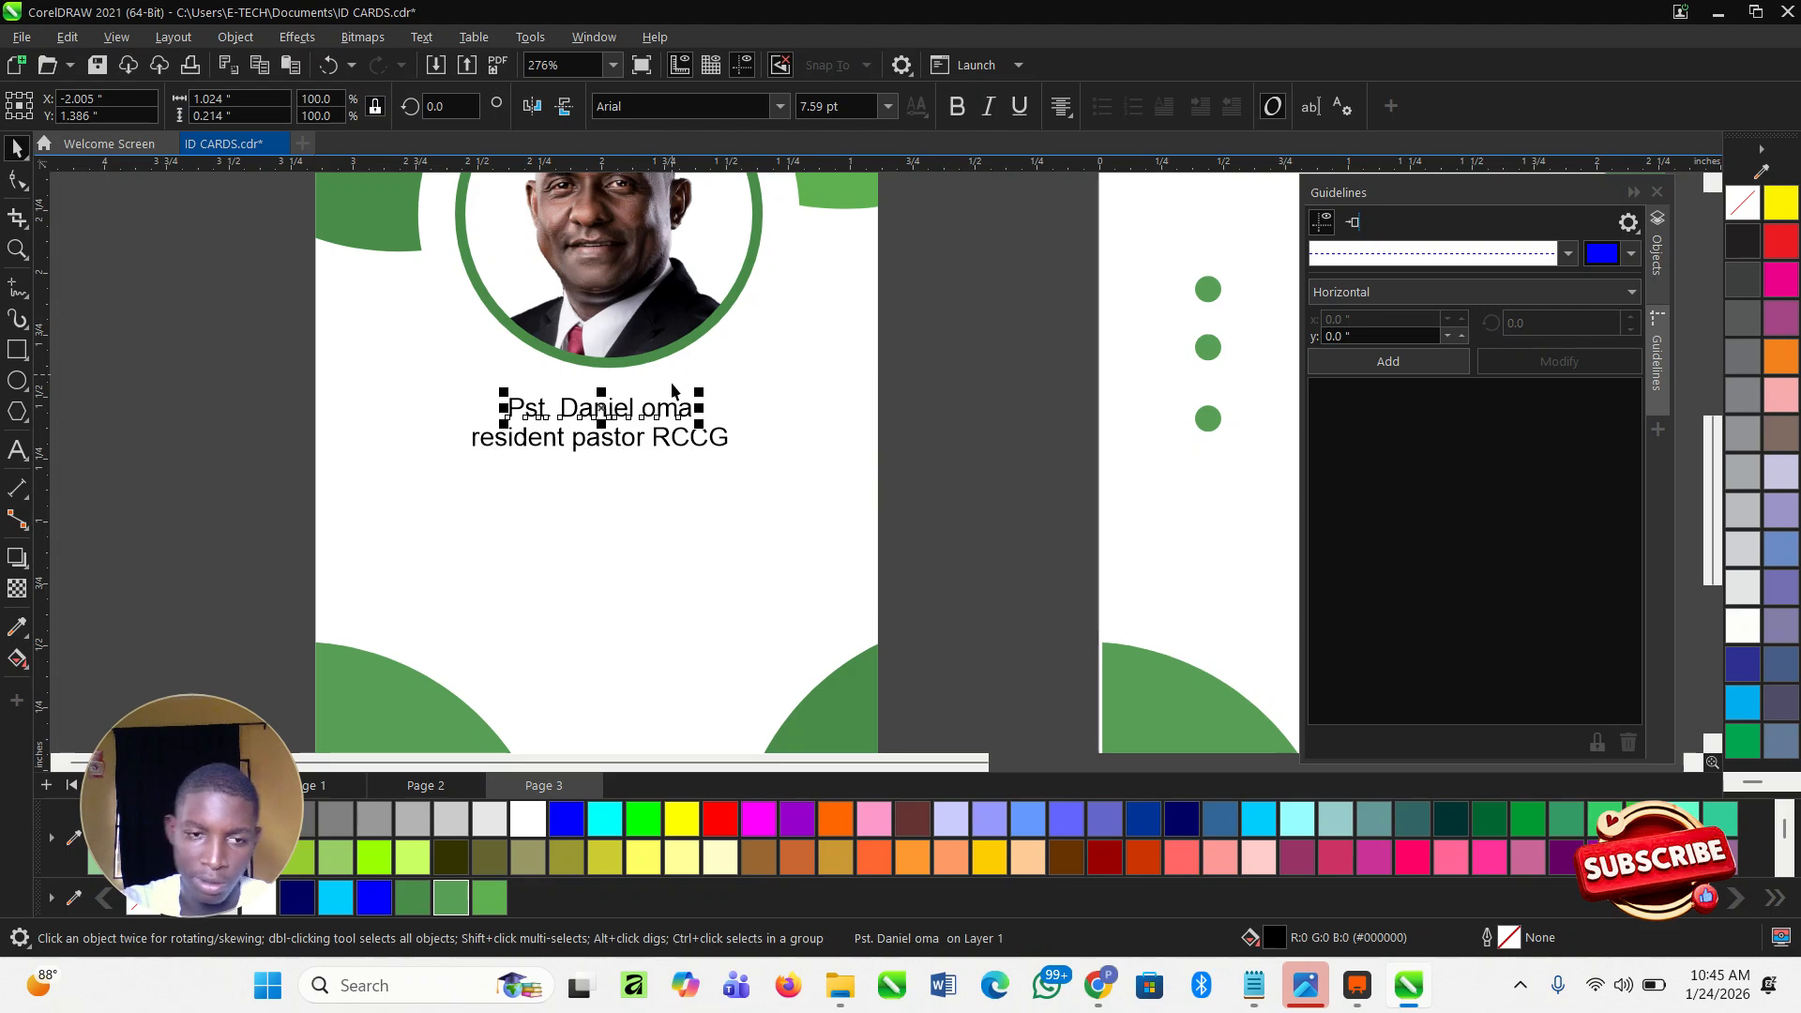
pyautogui.scroll(2, 672, 376)
pyautogui.moveTo(714, 392); pyautogui.dragTo(811, 383)
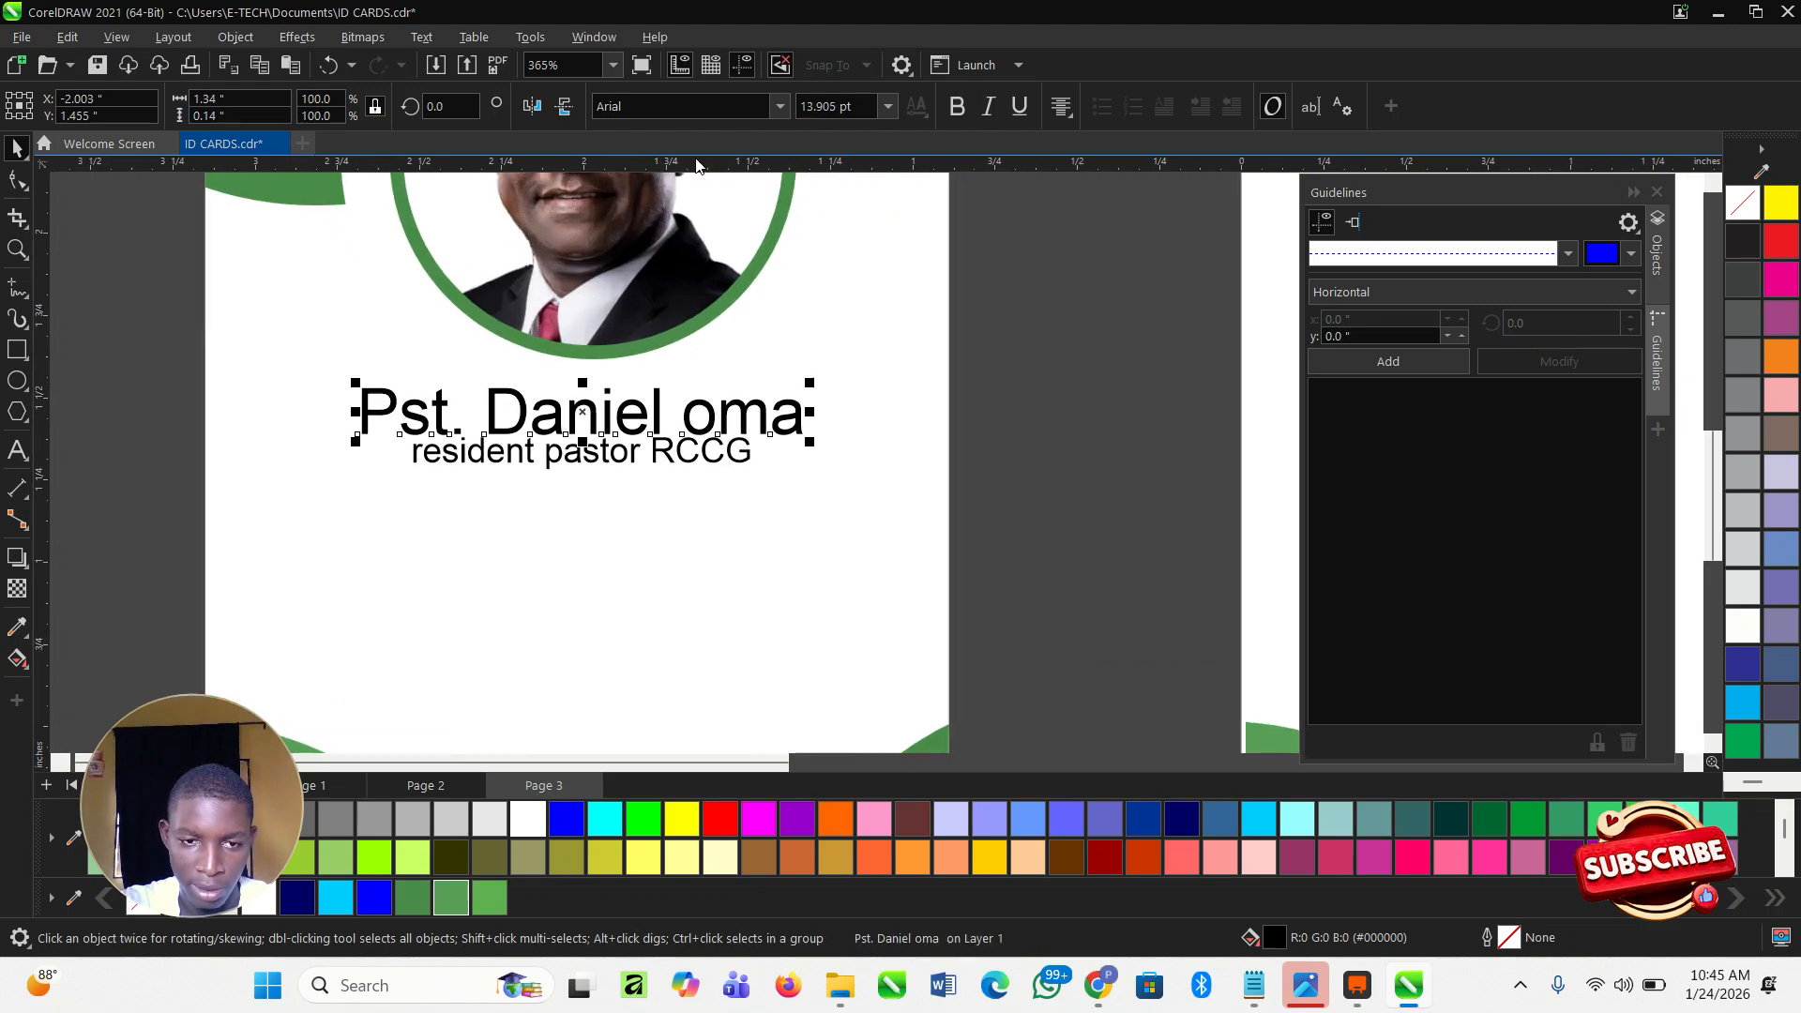
pyautogui.click(779, 106)
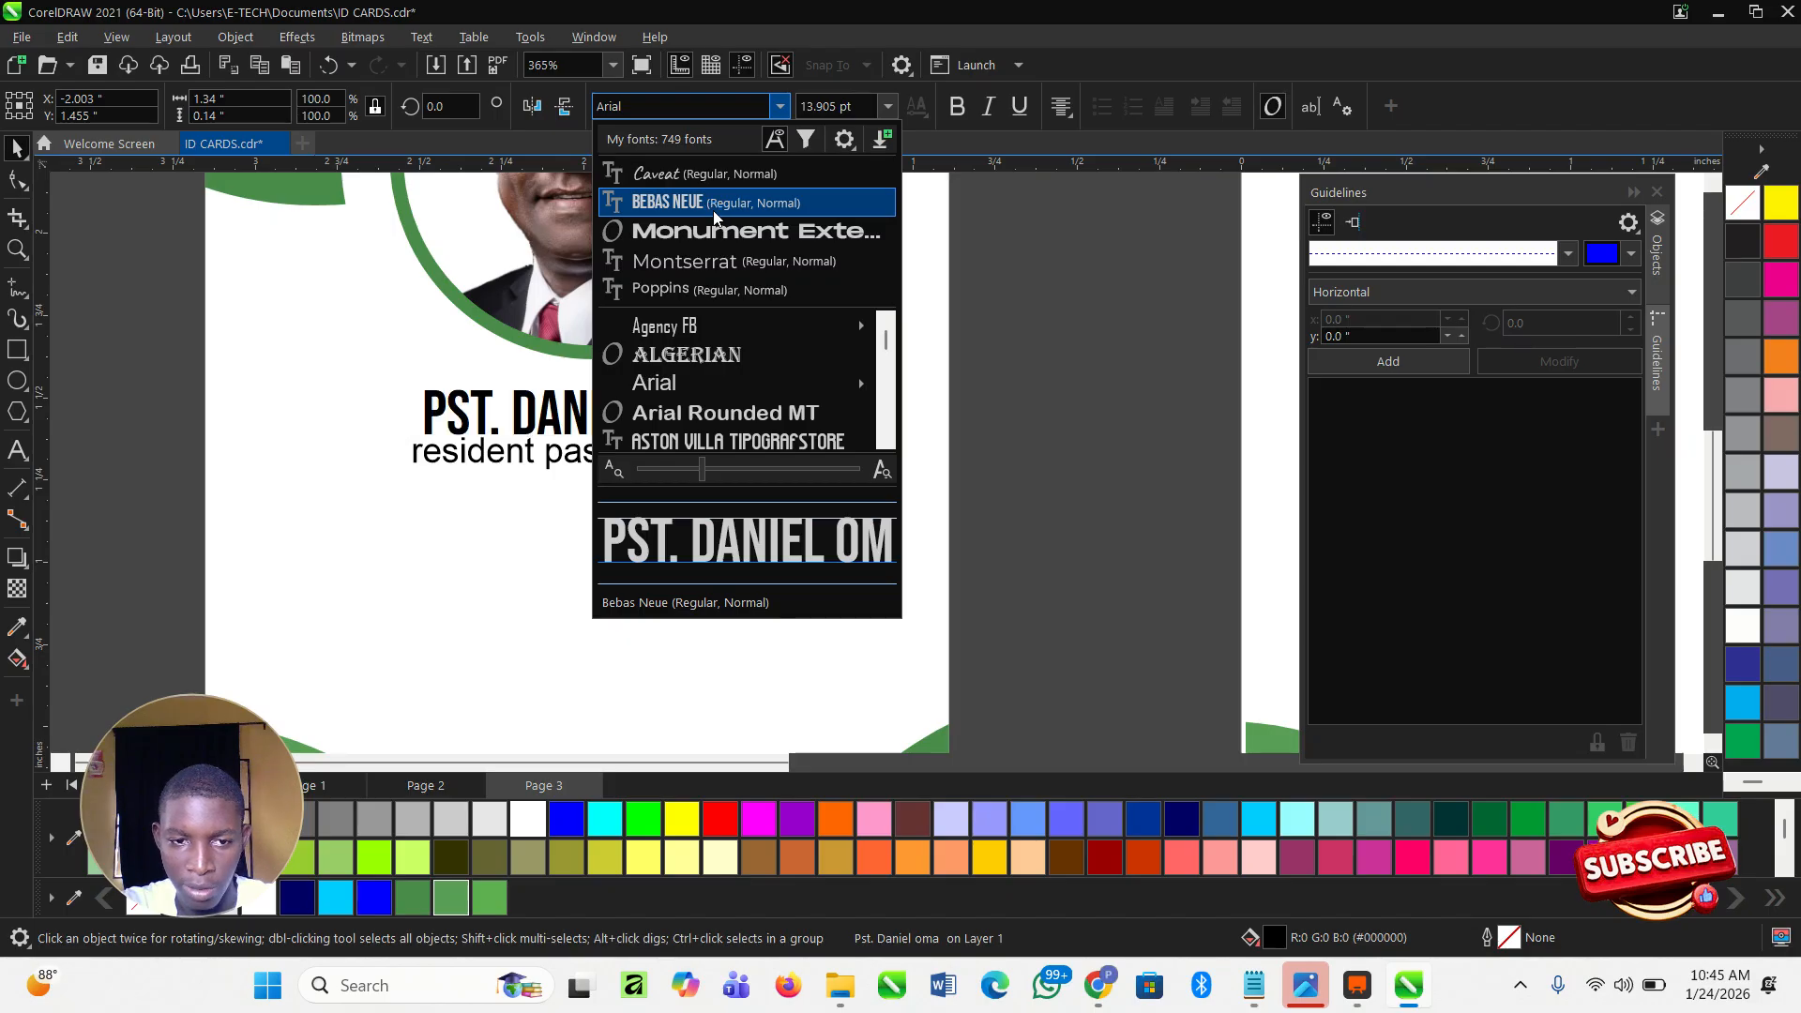
pyautogui.click(714, 203)
pyautogui.click(764, 404)
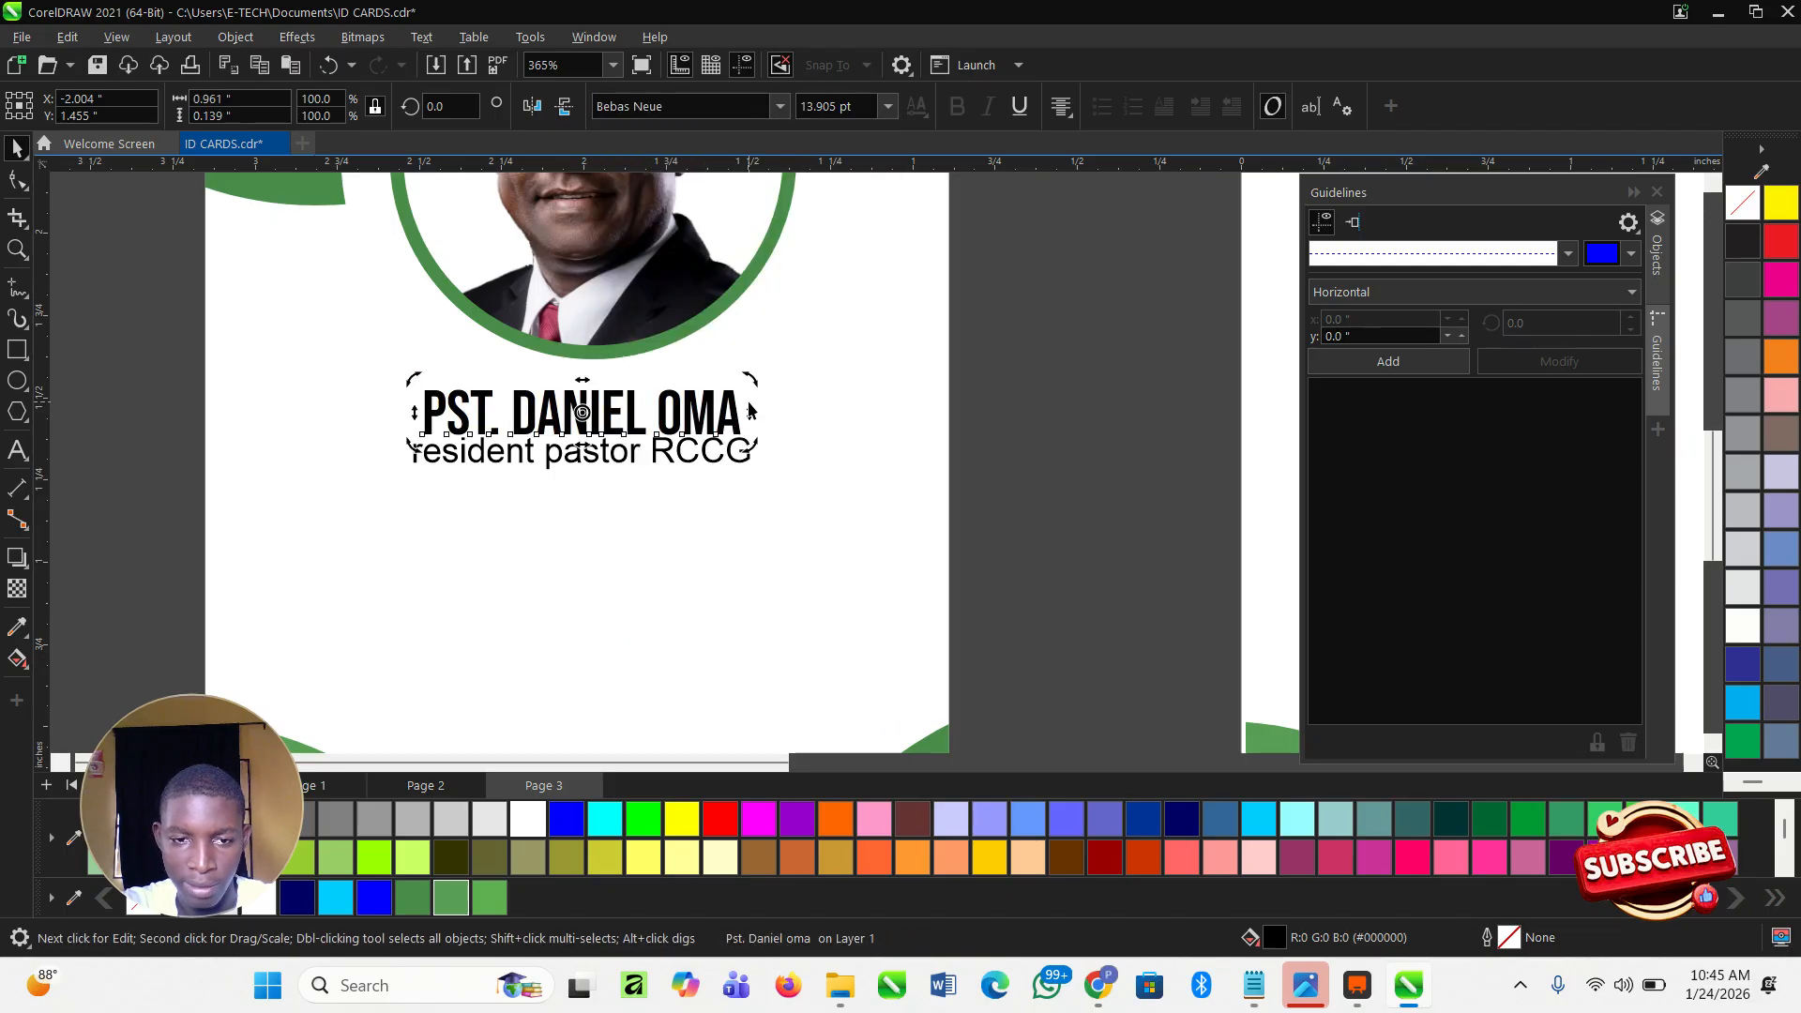
pyautogui.click(728, 414)
pyautogui.moveTo(749, 385); pyautogui.dragTo(791, 379)
# Move the pastor role line slightly down from the name and centre both lines horizontally on the front card.
pyautogui.click(812, 424)
pyautogui.moveTo(671, 457); pyautogui.dragTo(667, 469)
pyautogui.scroll(-1, 709, 438)
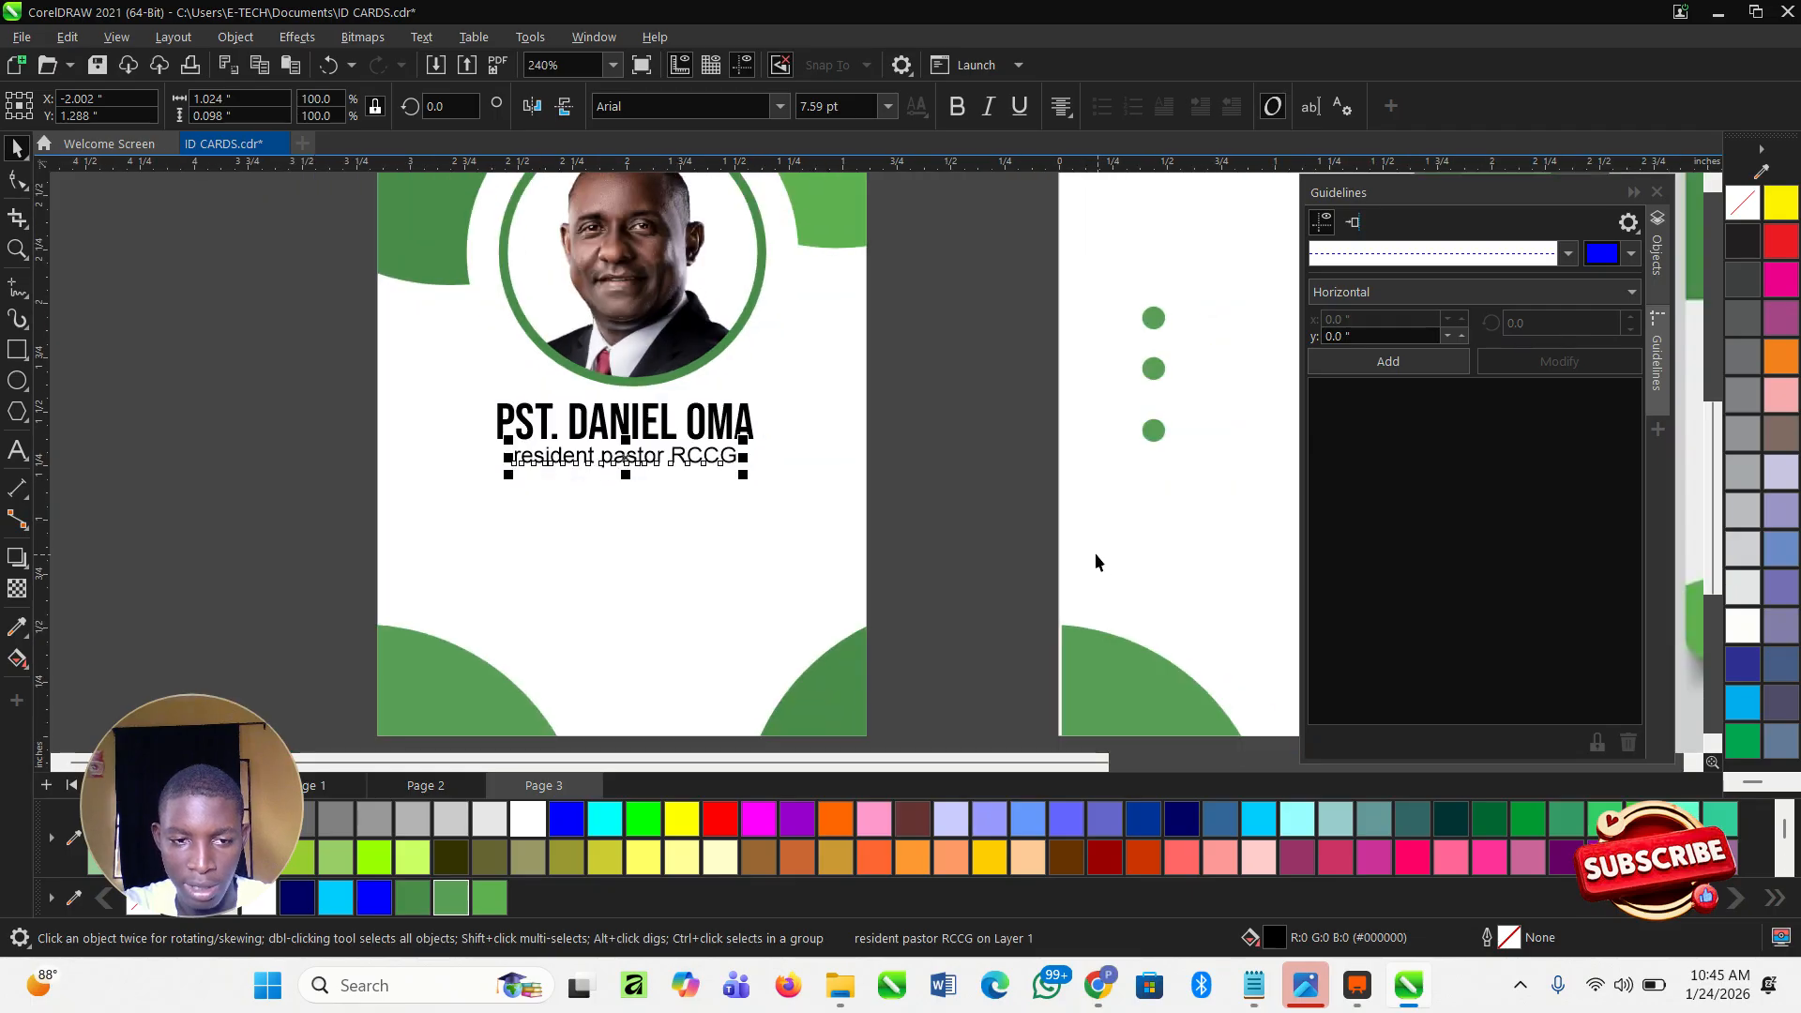
pyautogui.click(1016, 542)
pyautogui.moveTo(1020, 549); pyautogui.dragTo(418, 371)
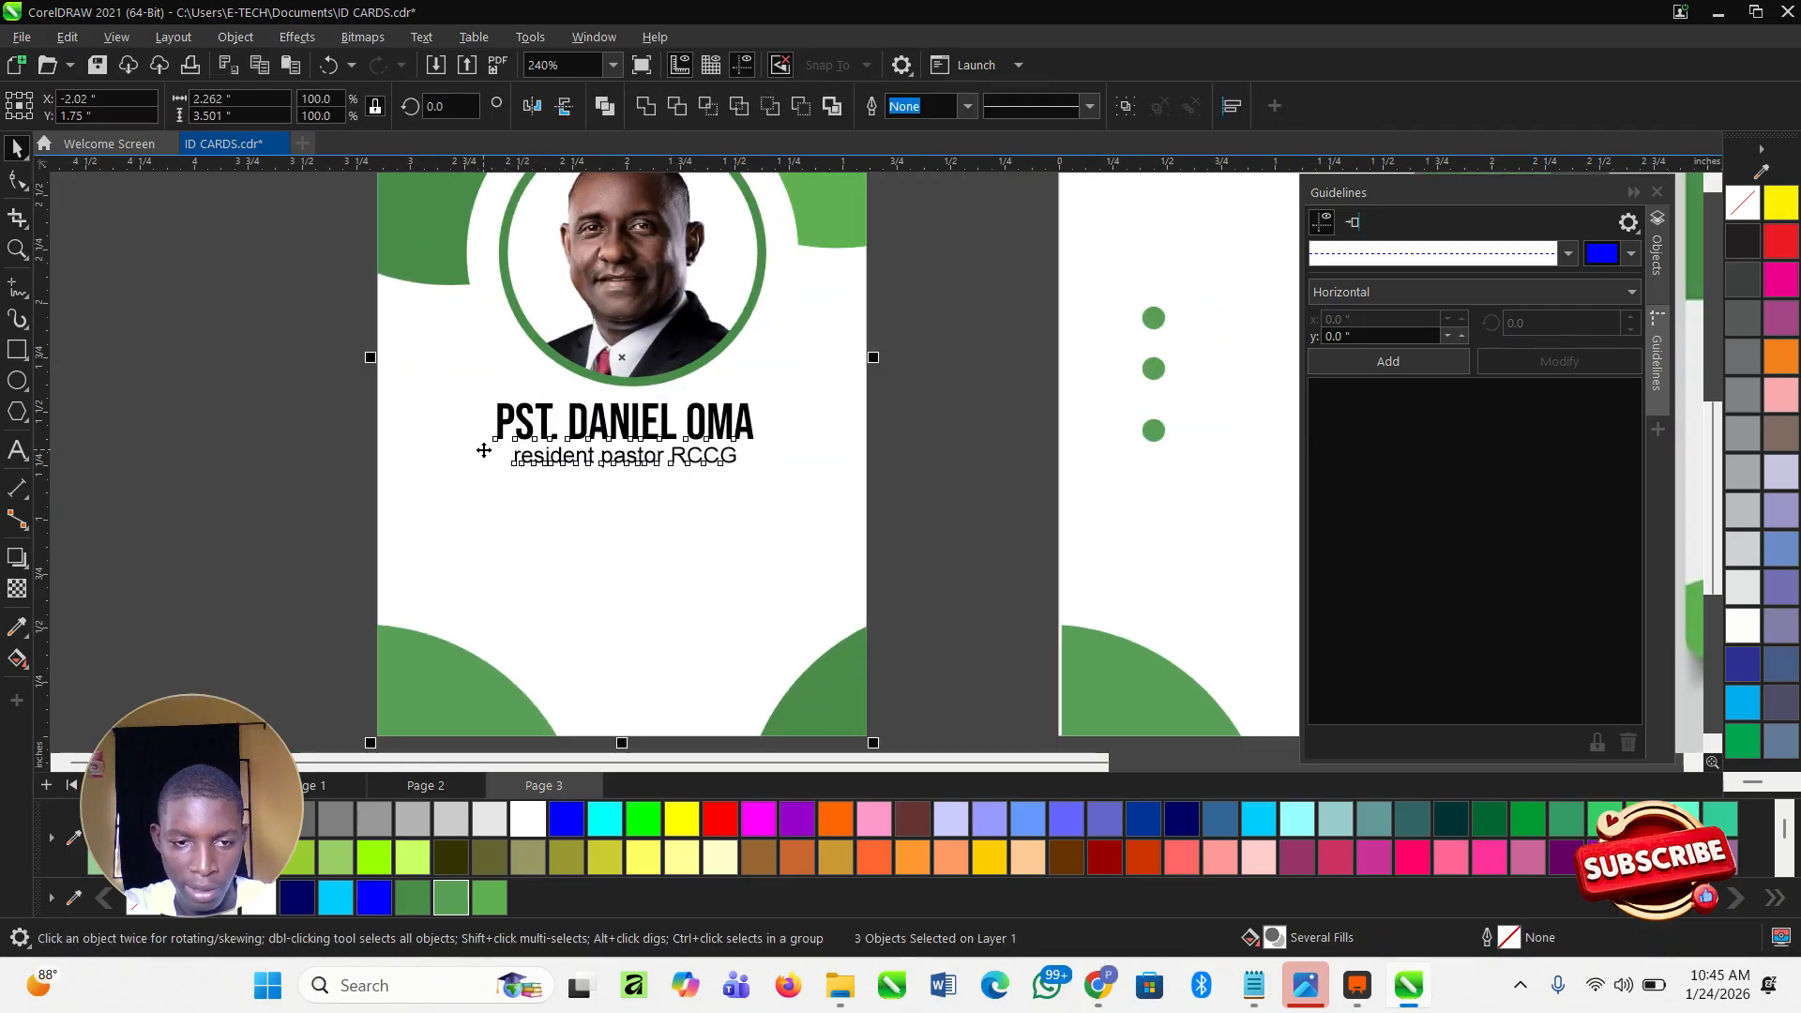
pyautogui.press('c')
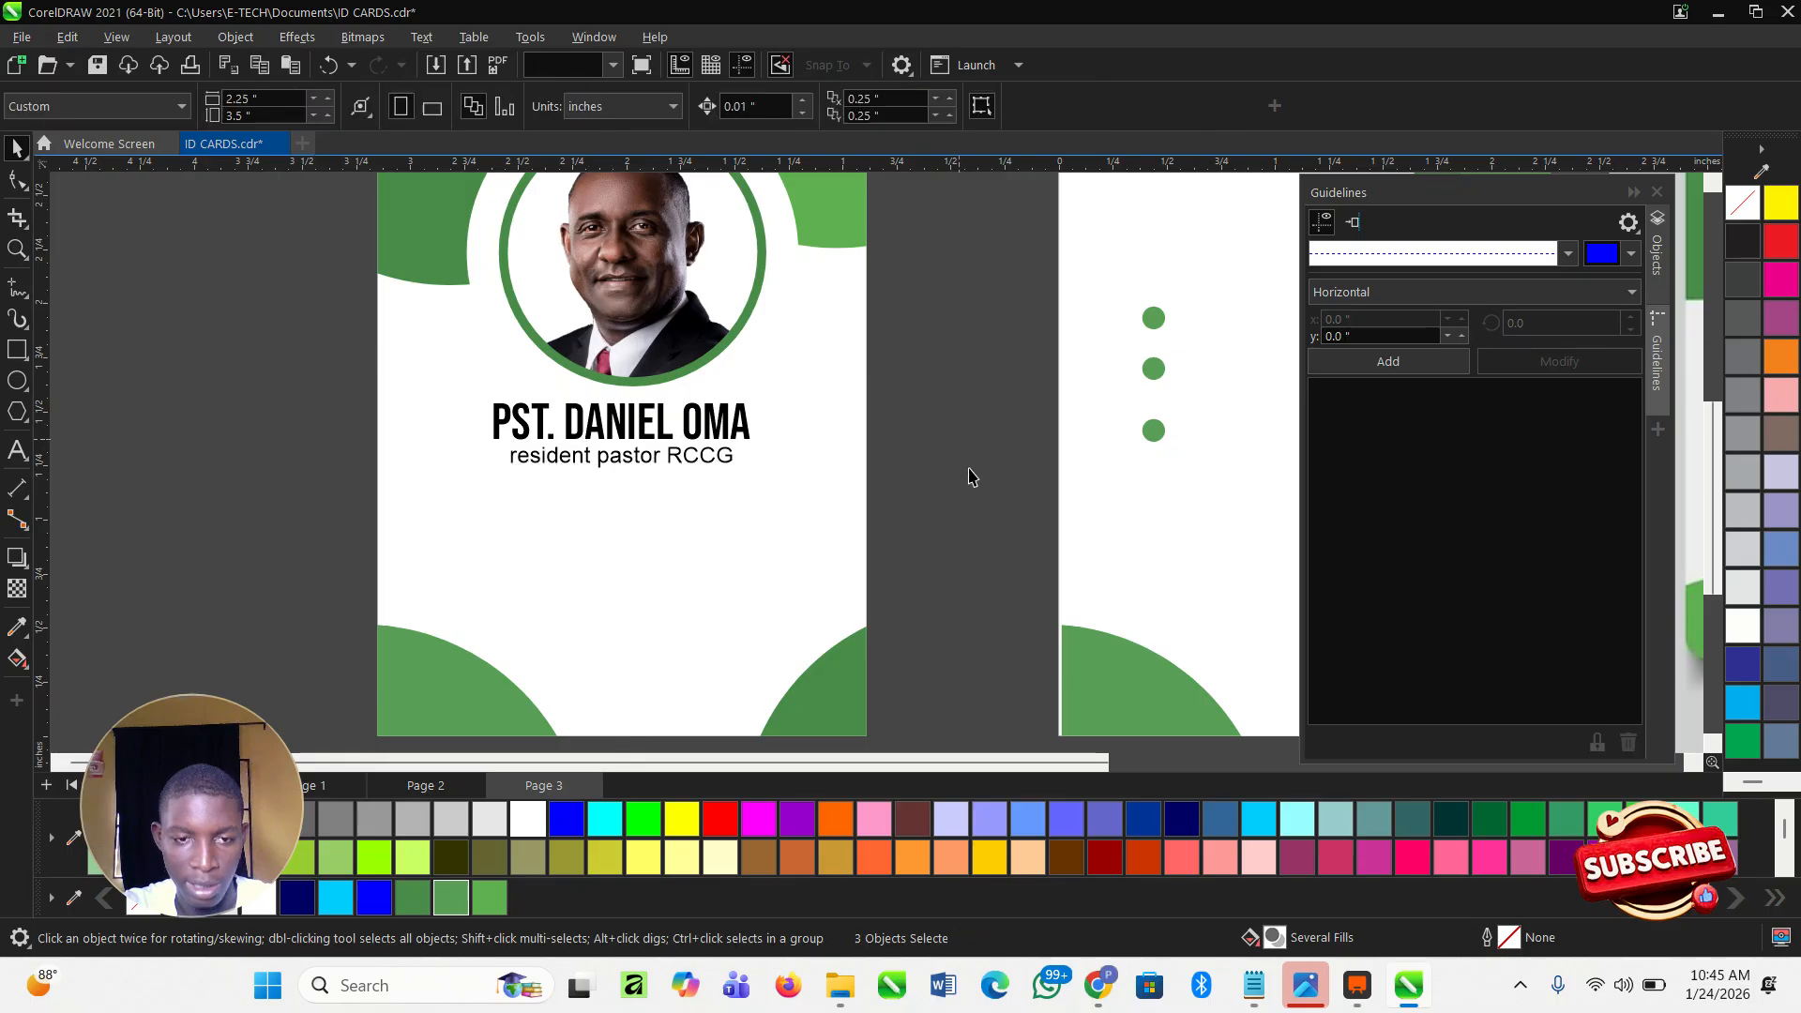
pyautogui.click(968, 469)
# Set the font of the role line below the name to Montserrat.
pyautogui.scroll(1, 710, 457)
pyautogui.click(704, 466)
pyautogui.click(708, 106)
pyautogui.write('Montserrat')
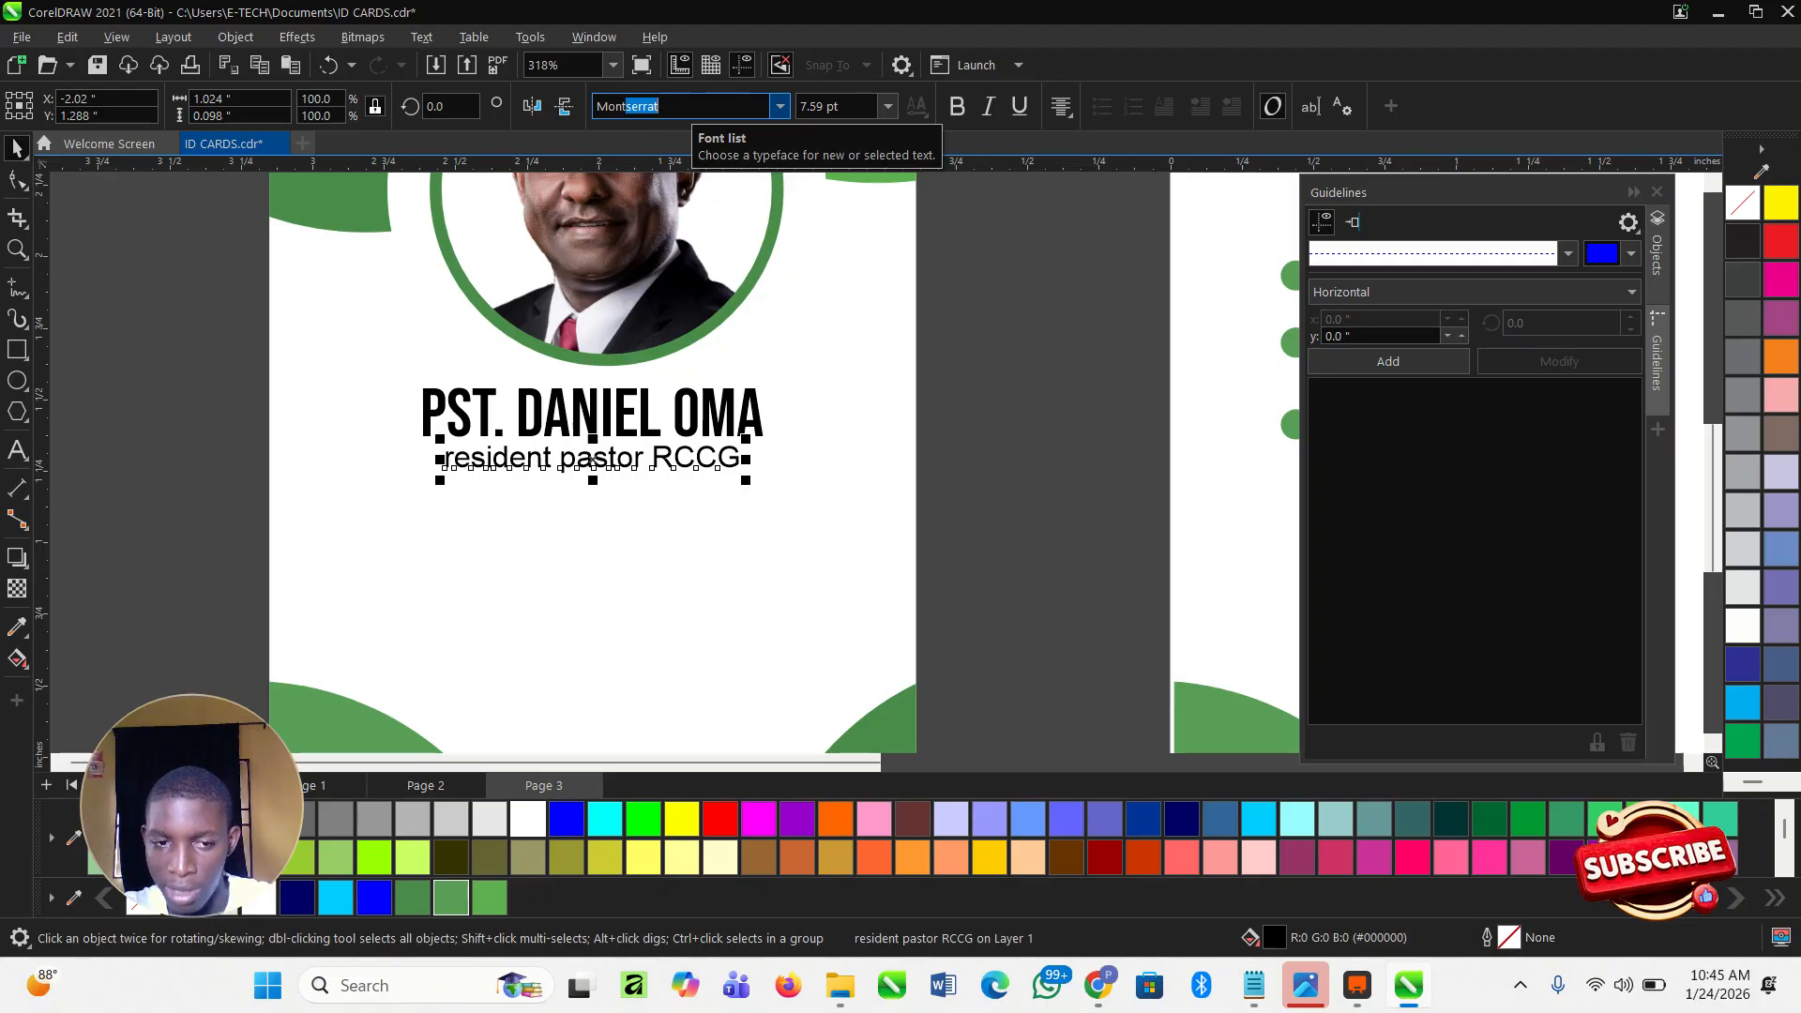
pyautogui.press('Return')
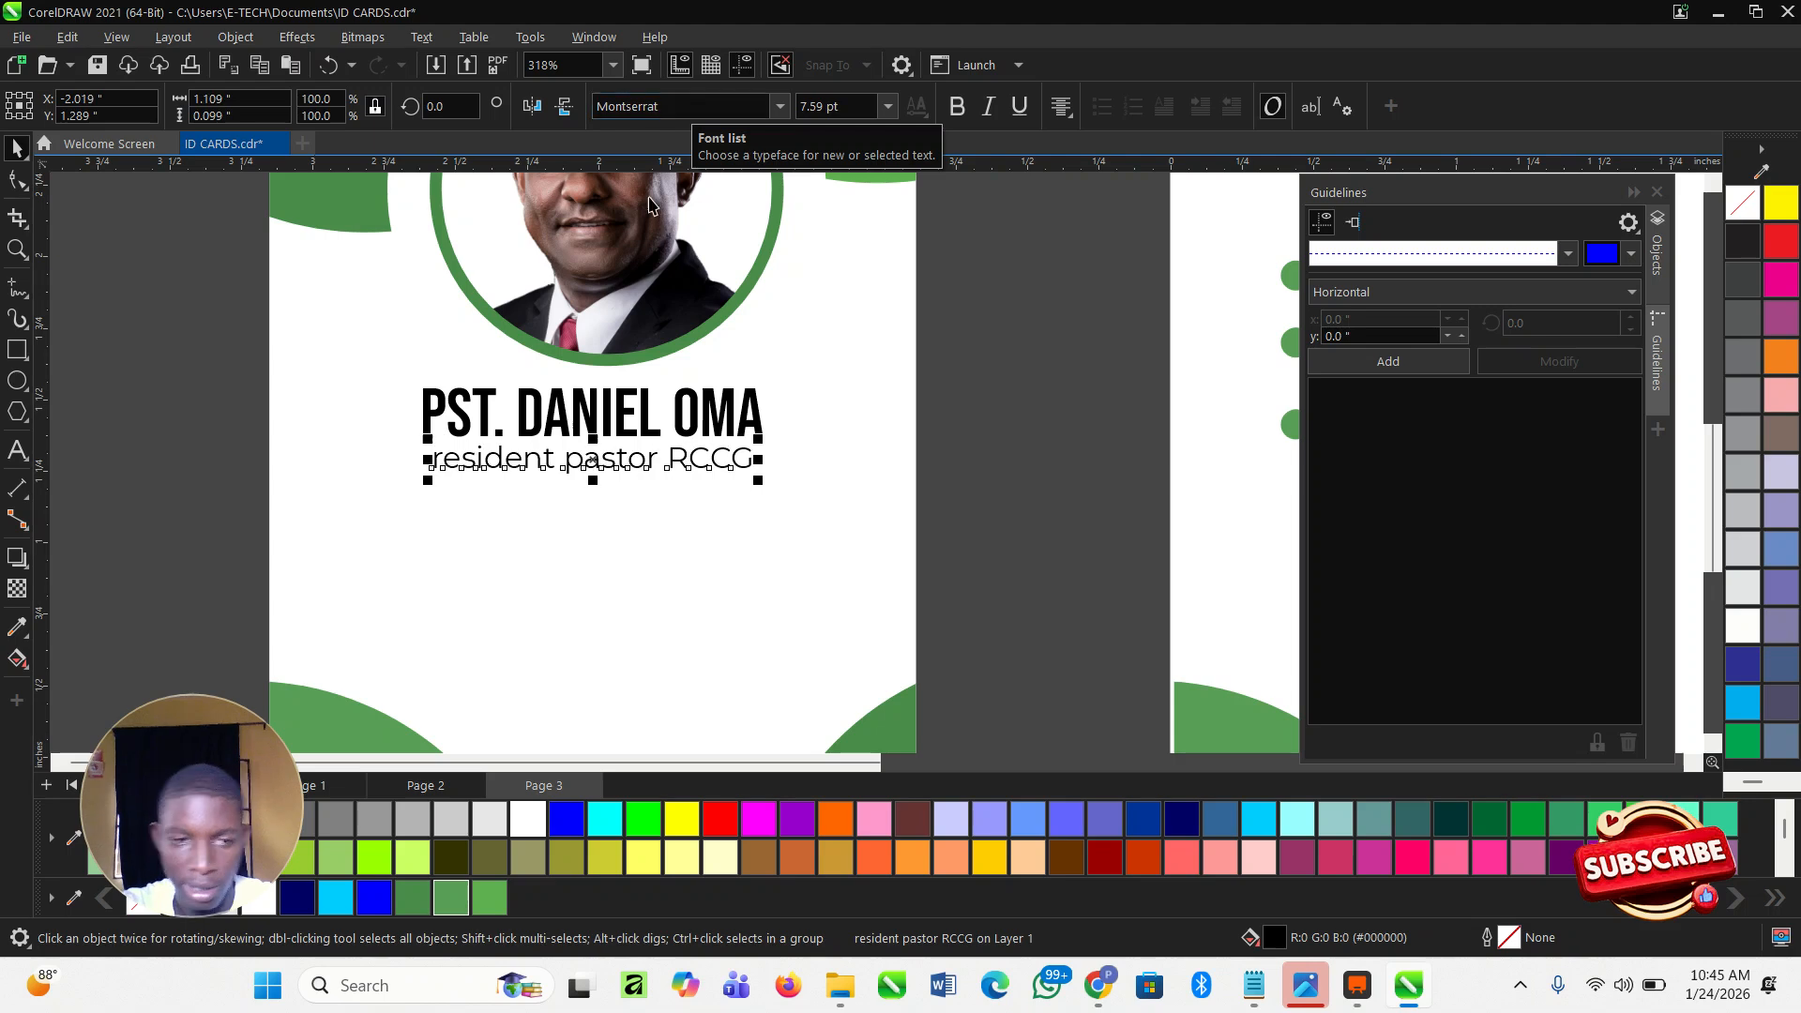
# Capitalise the initials of the role line so that it reads "Resident Pastor RCCG".
pyautogui.click(434, 467)
pyautogui.click(455, 467)
pyautogui.click(447, 466)
pyautogui.write('\\R')
pyautogui.press('BackSpace')
pyautogui.press('BackSpace')
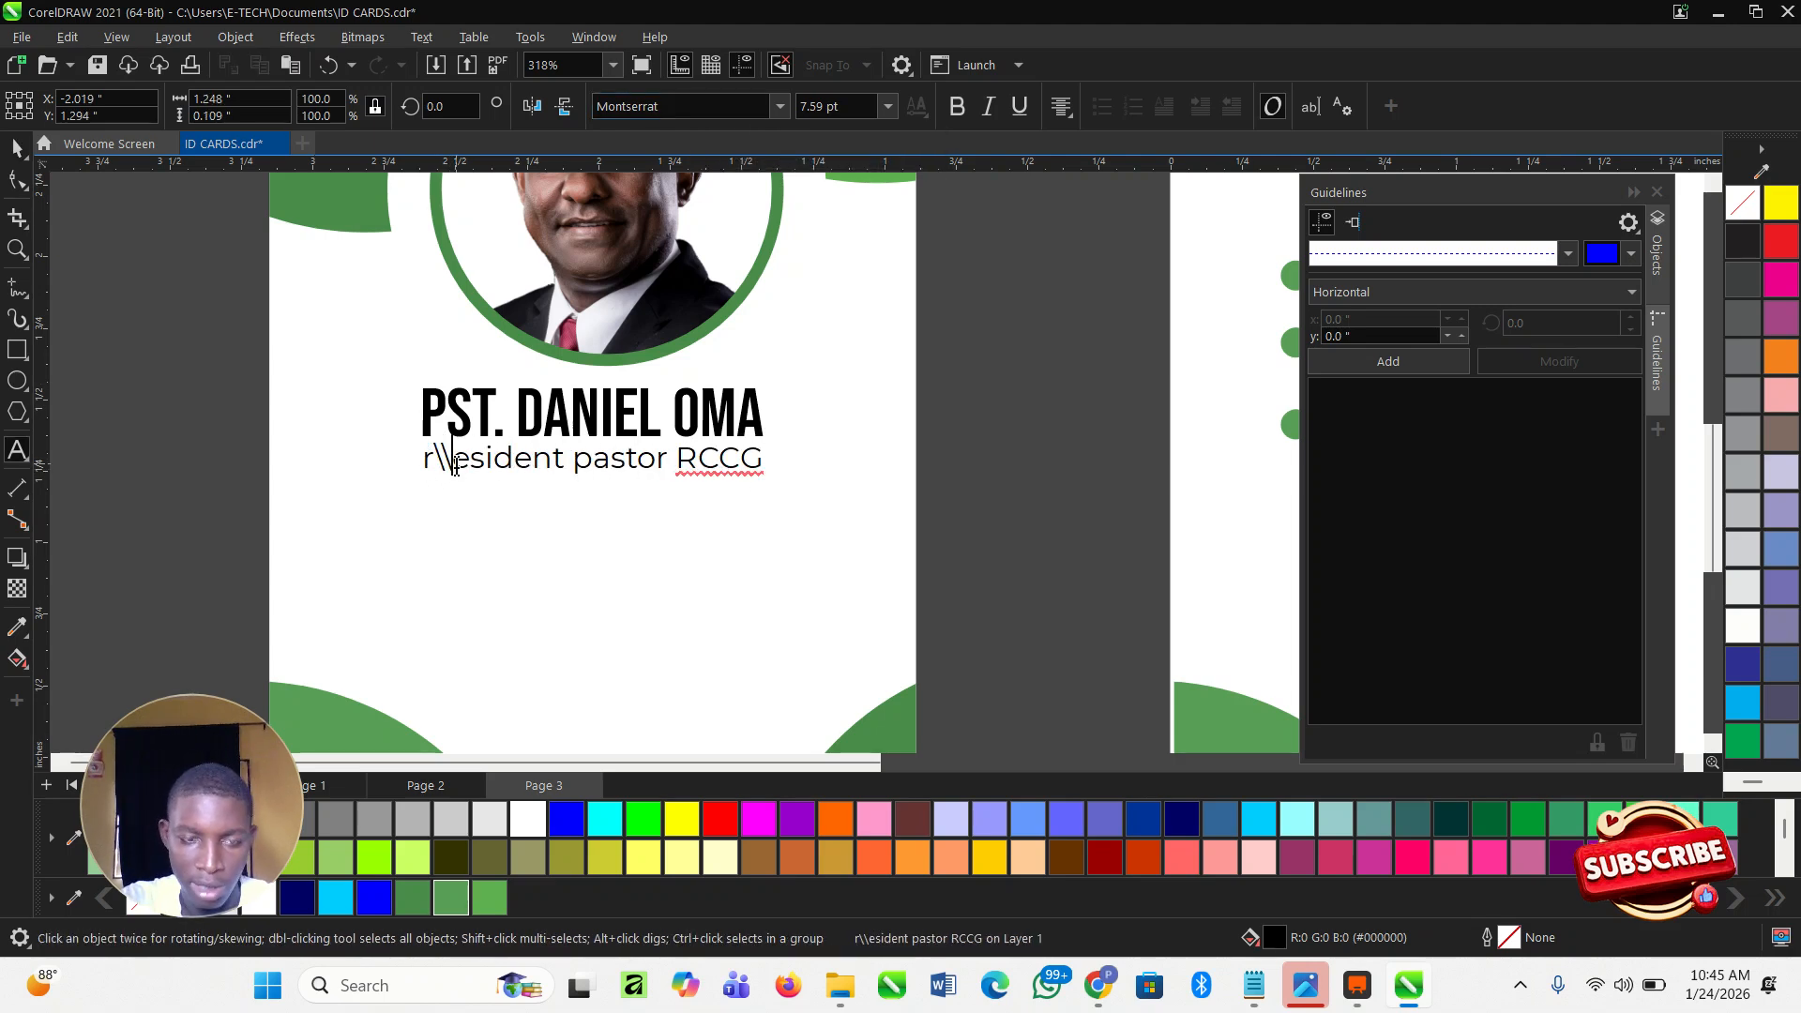
pyautogui.press('BackSpace')
pyautogui.write('R')
pyautogui.click(583, 459)
pyautogui.press('BackSpace')
pyautogui.write('P')
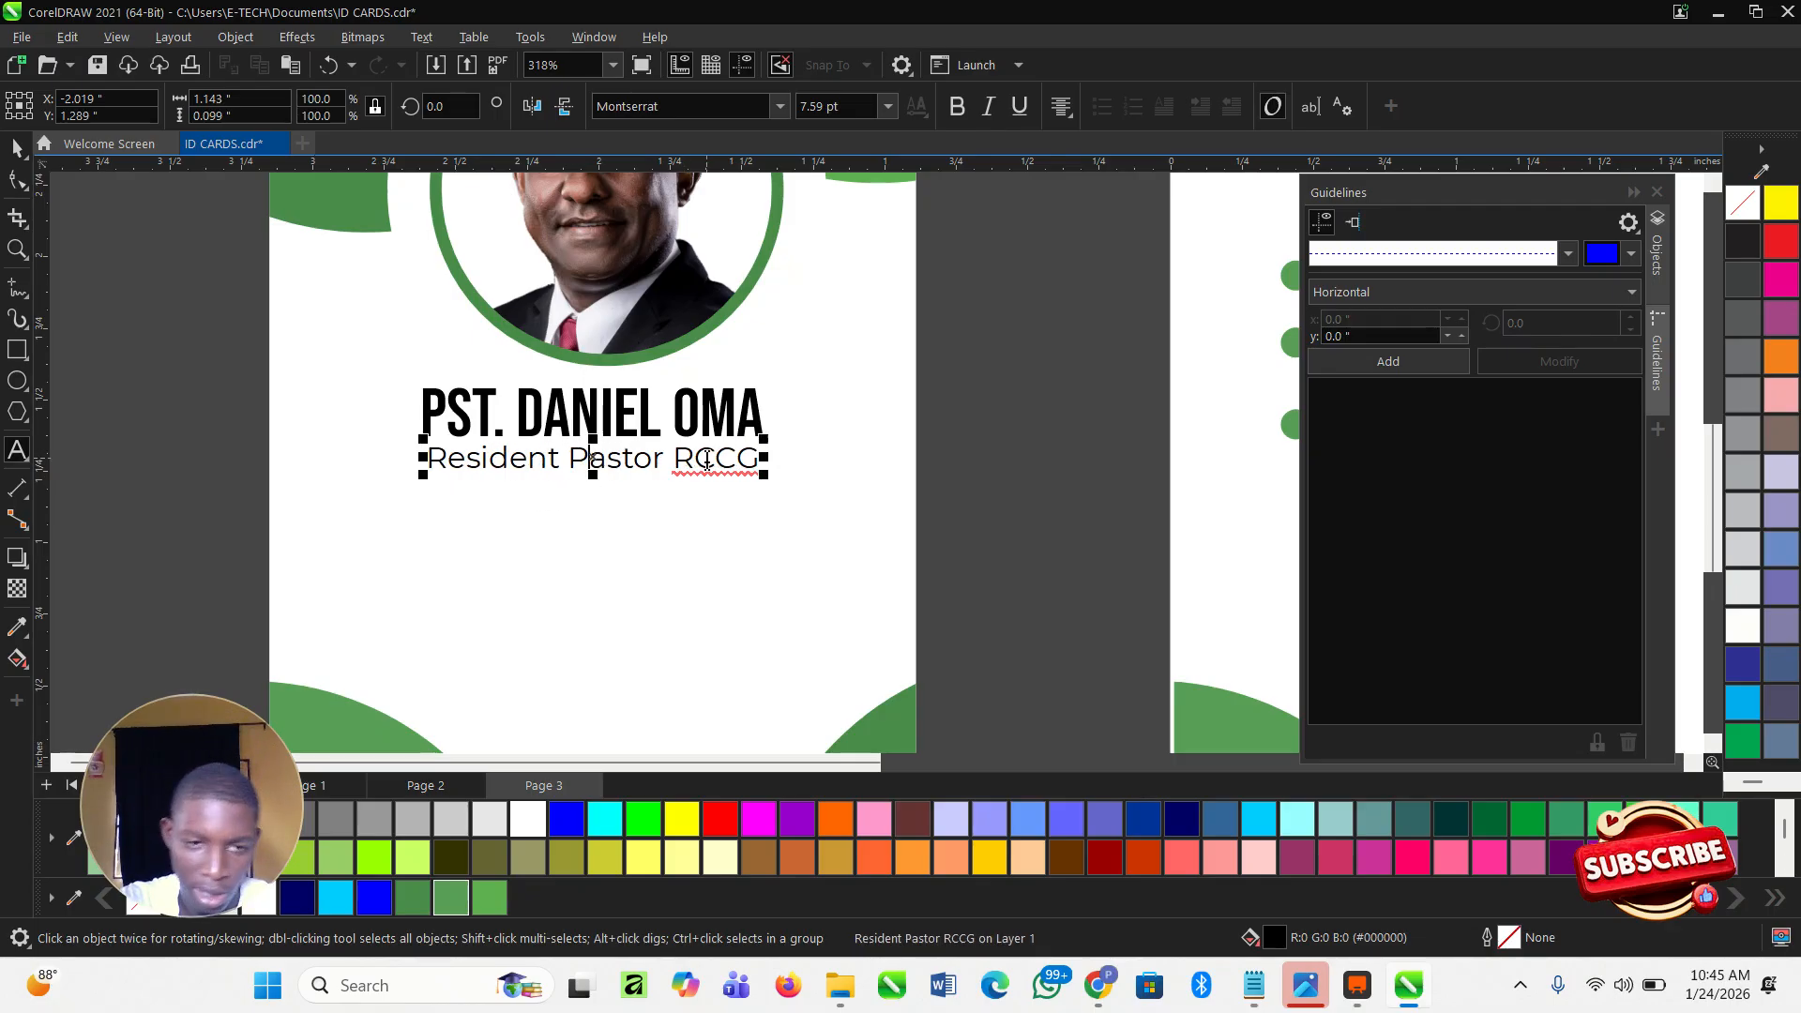
# Align the name line and the role line on a shared vertical centre axis.
pyautogui.click(16, 147)
pyautogui.click(475, 499)
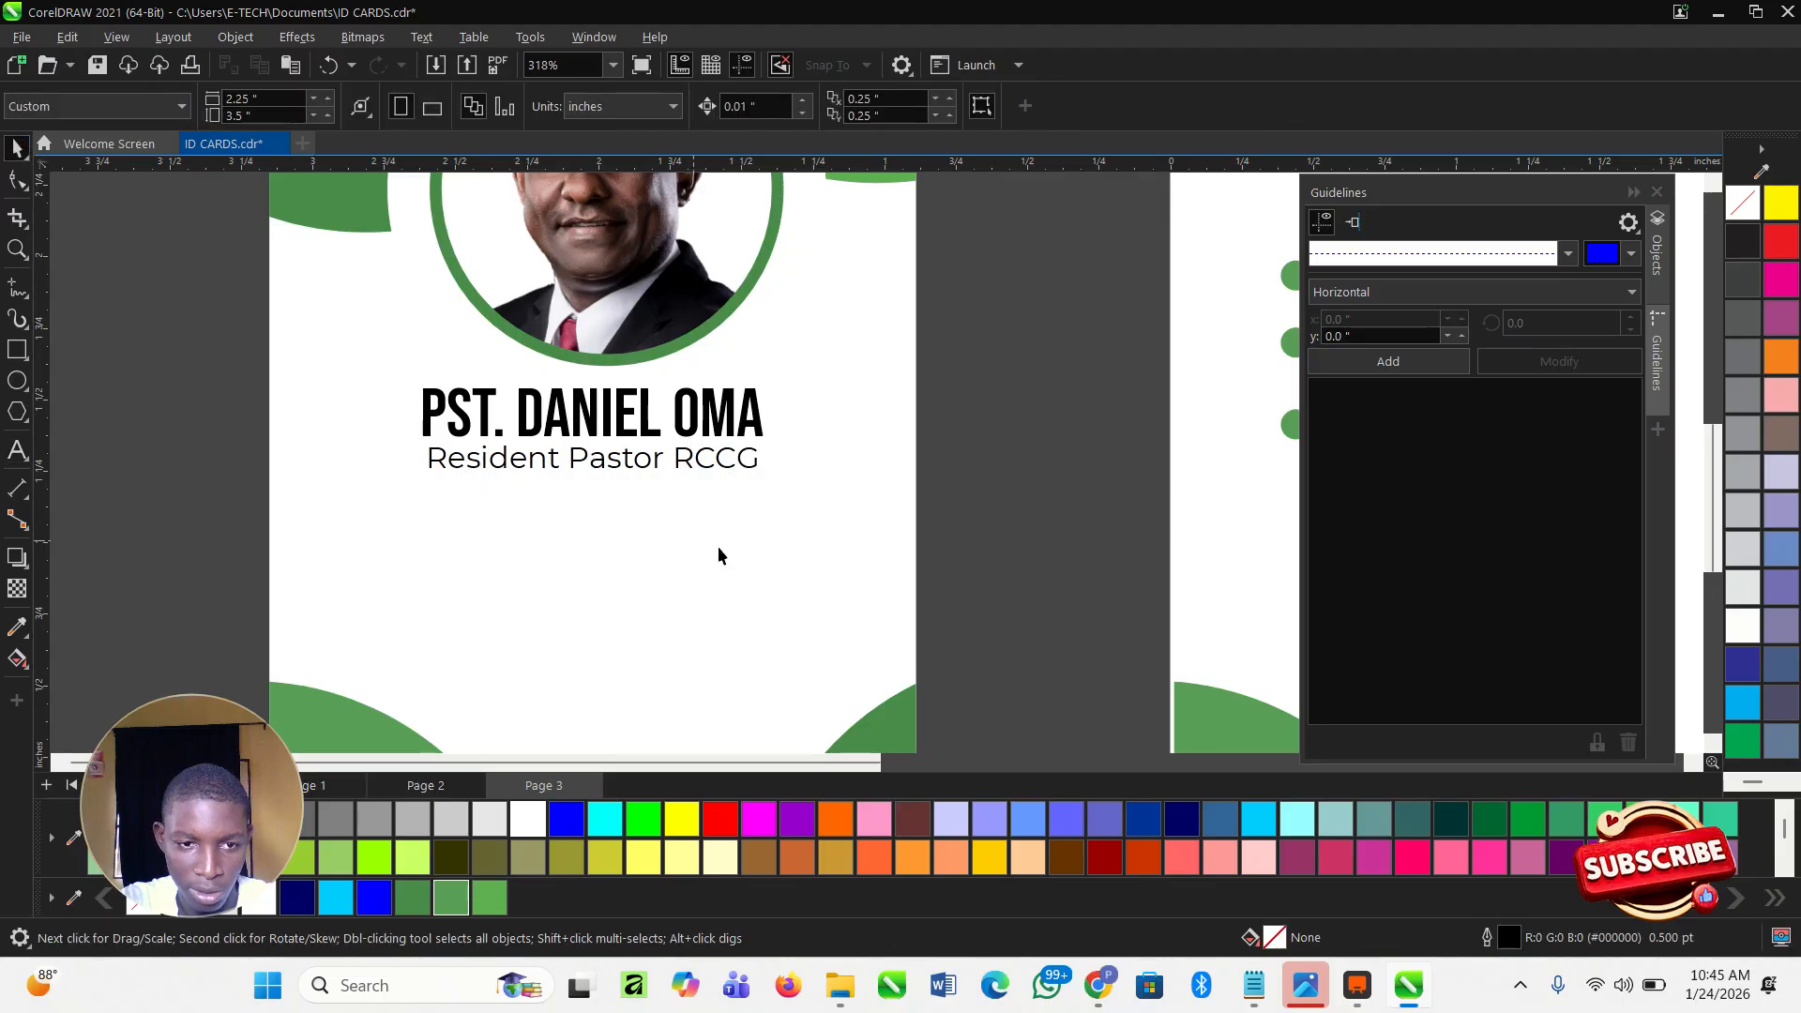
pyautogui.moveTo(1005, 510); pyautogui.dragTo(251, 352)
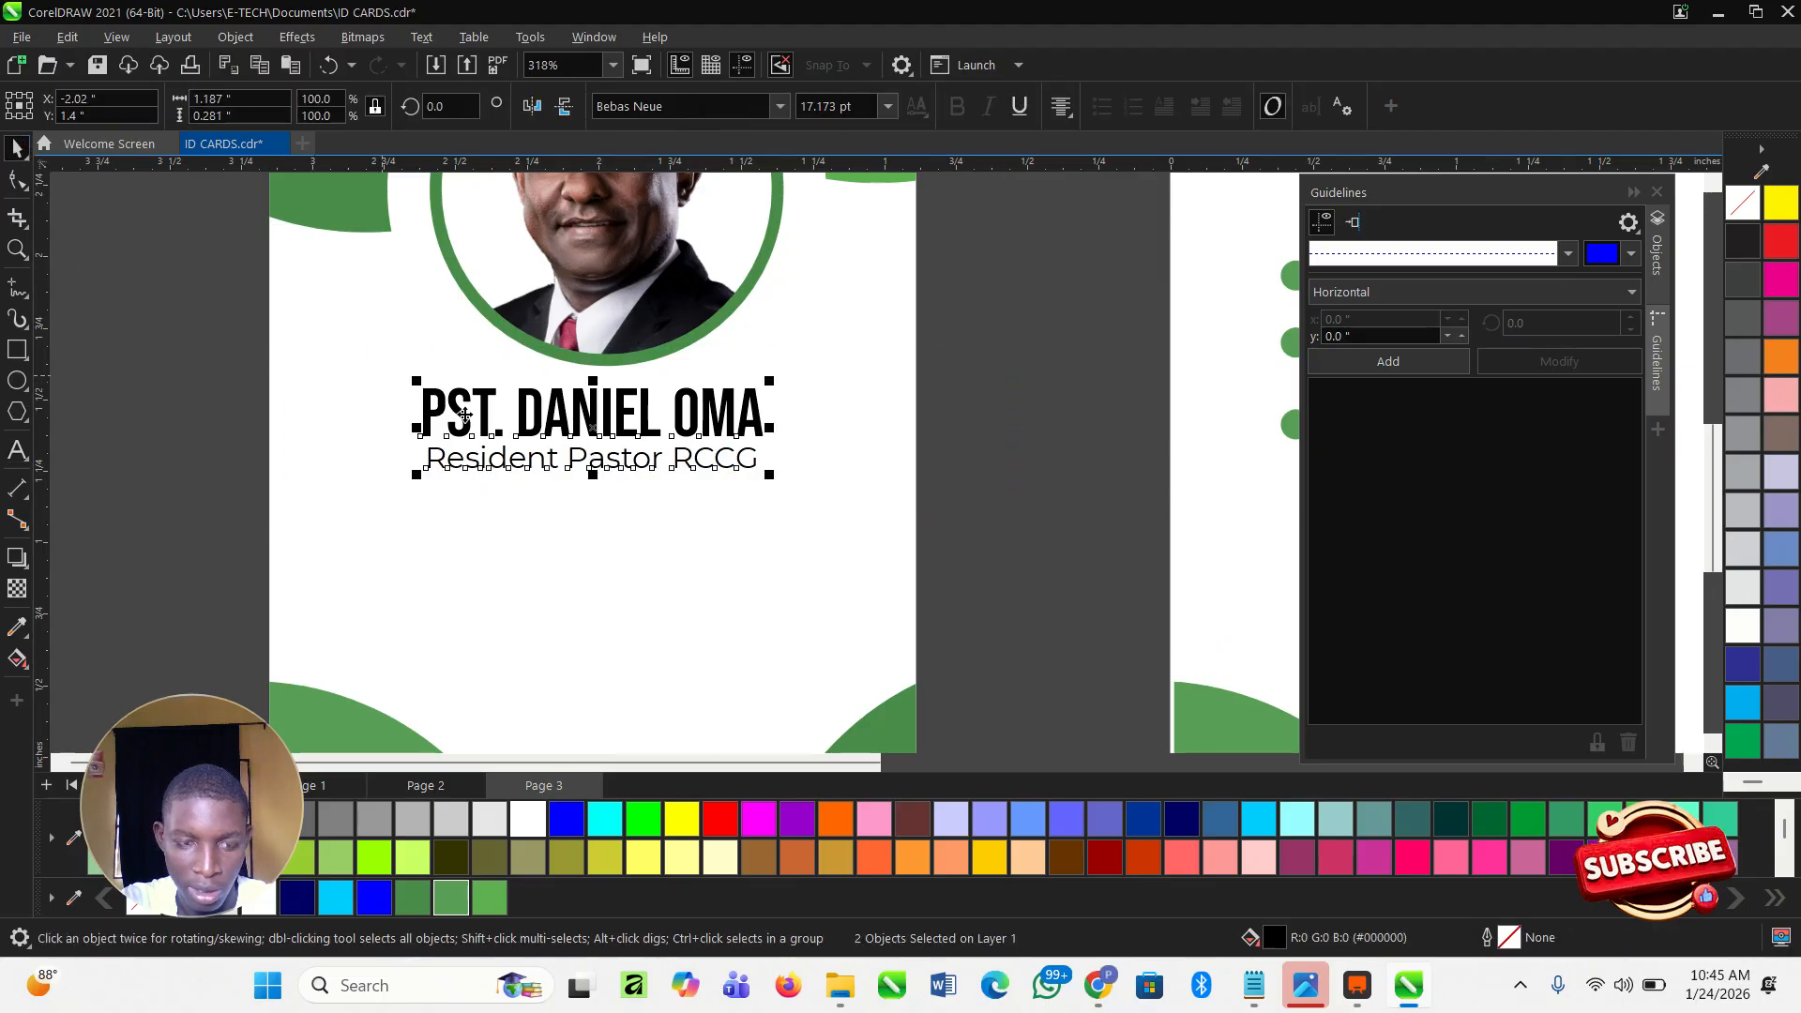
pyautogui.click(971, 519)
# Compare the front and back cards with the reference image, undoing any accidental shift of the reference.
pyautogui.scroll(-5, 668, 534)
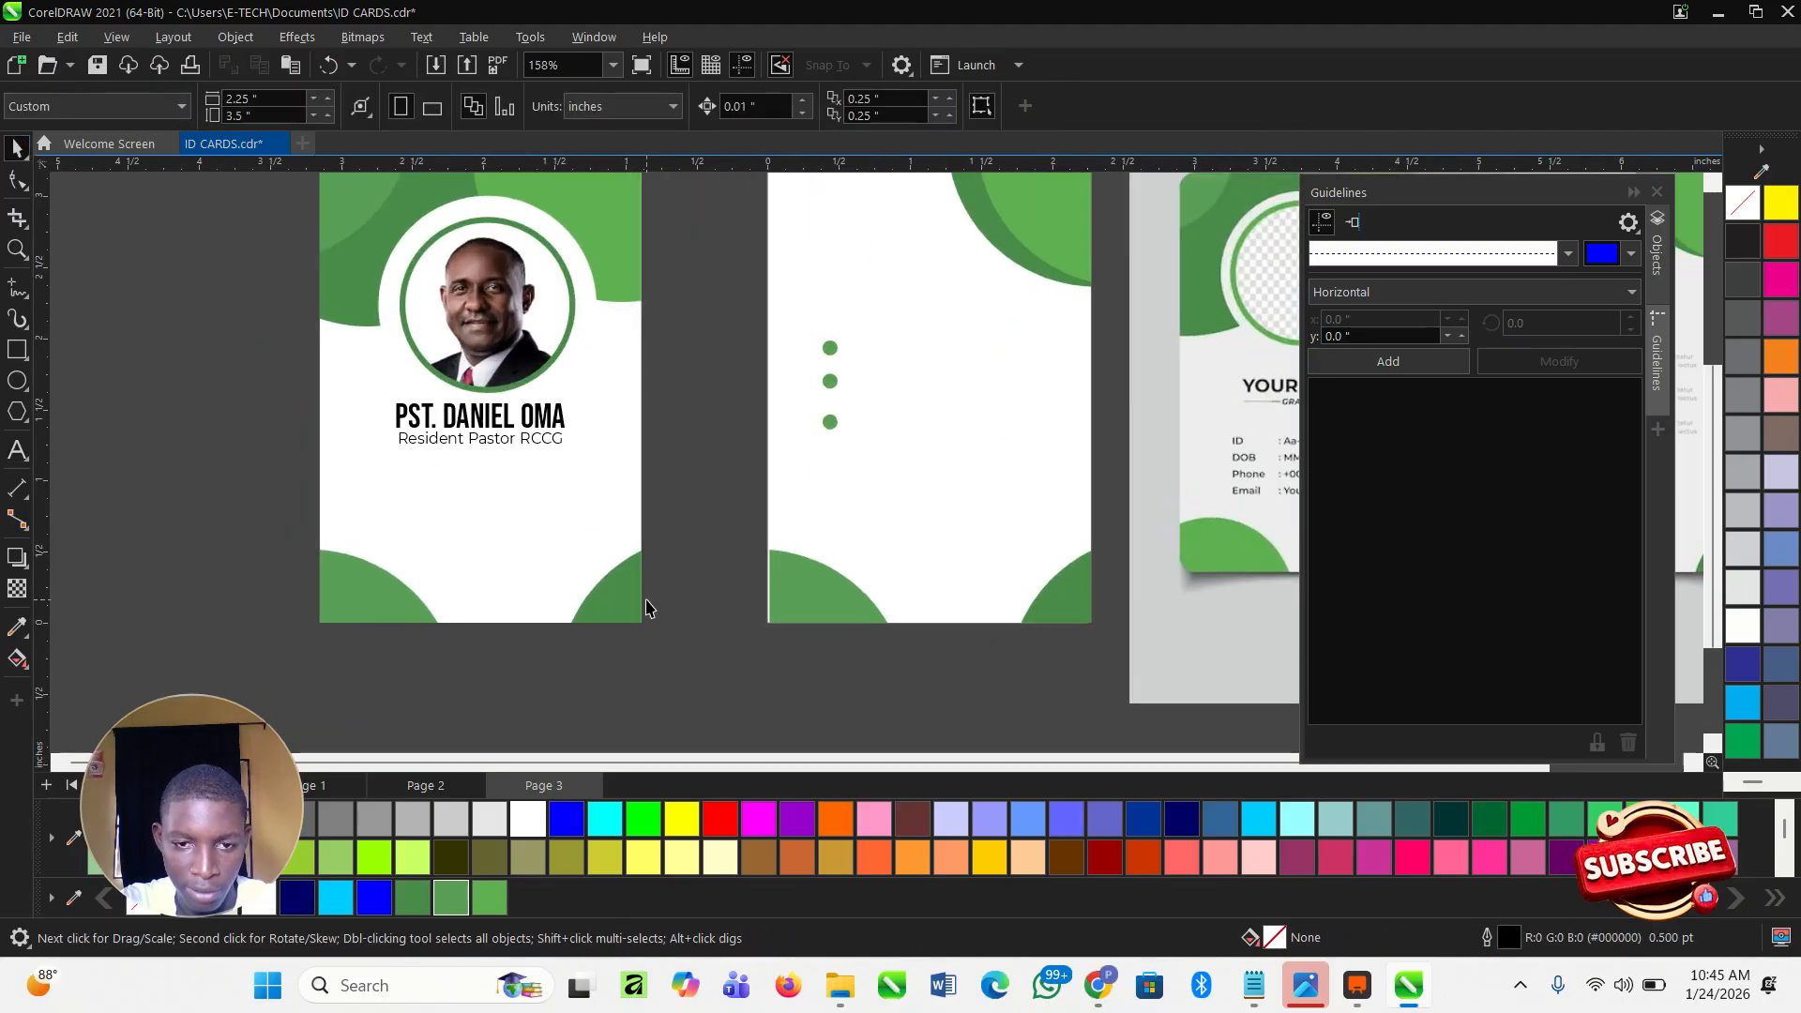
pyautogui.scroll(-1, 581, 539)
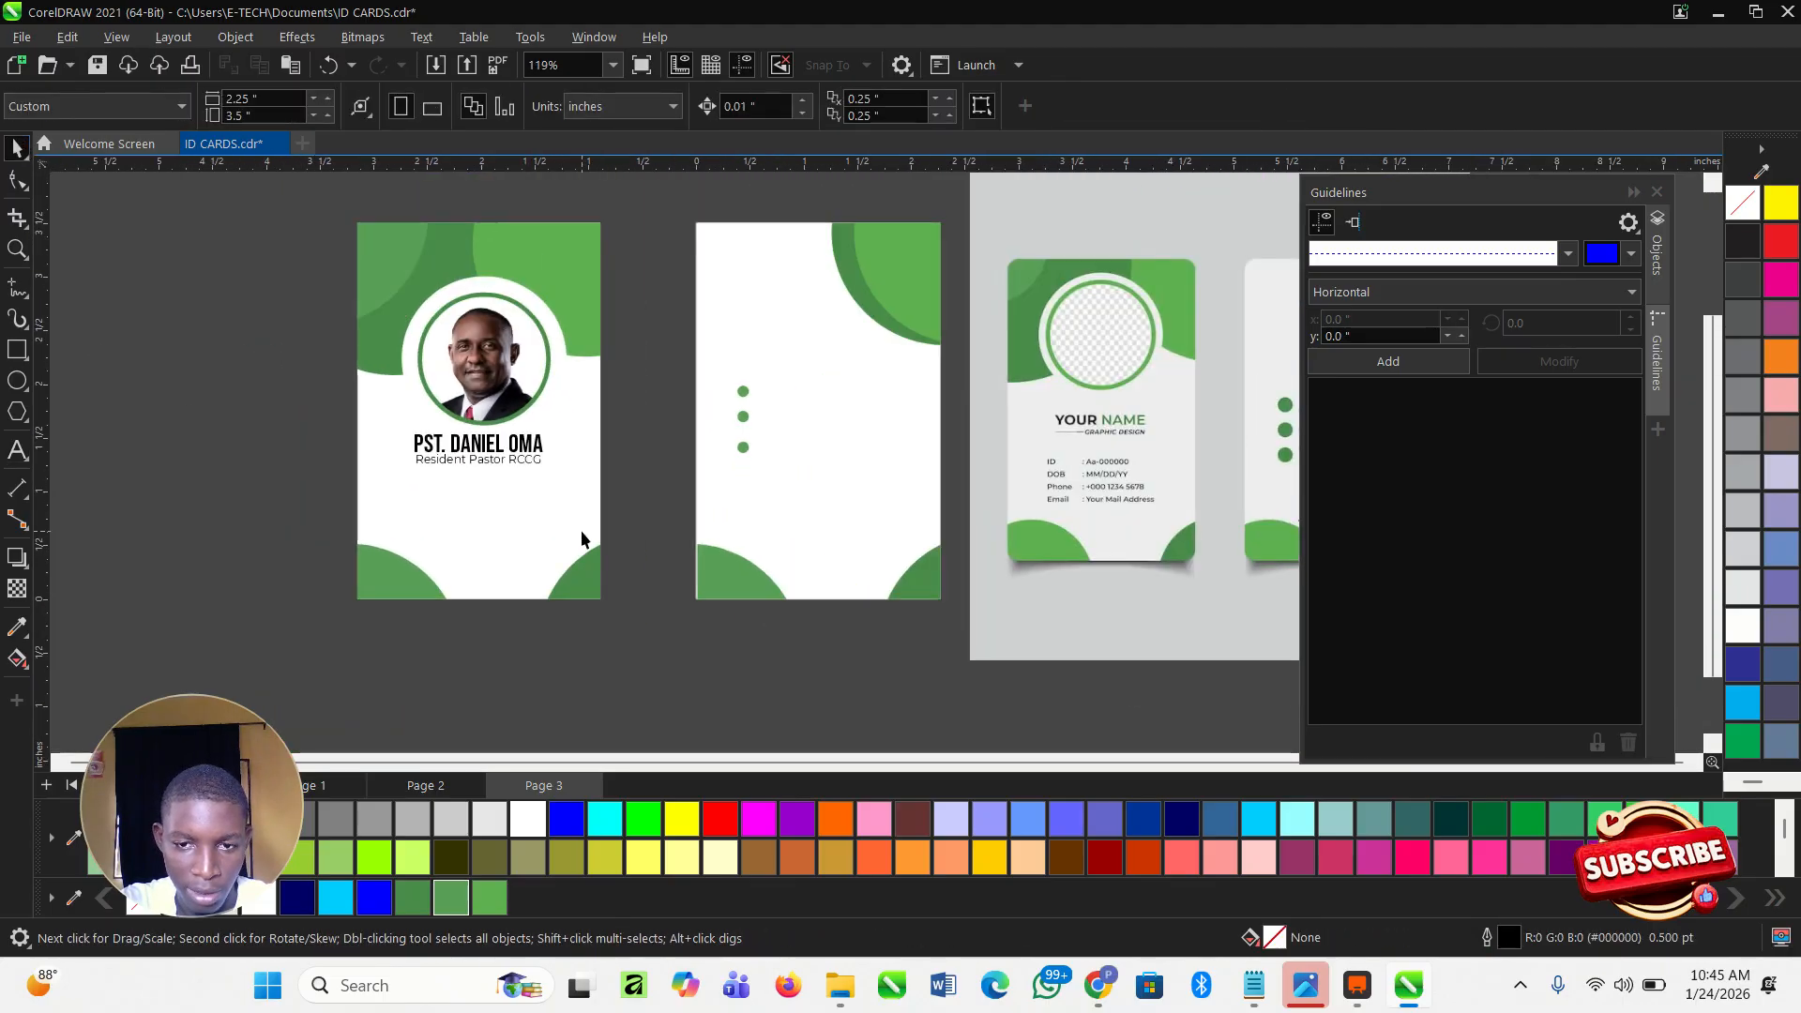
pyautogui.click(465, 458)
pyautogui.scroll(-1, 448, 534)
pyautogui.scroll(1, 685, 510)
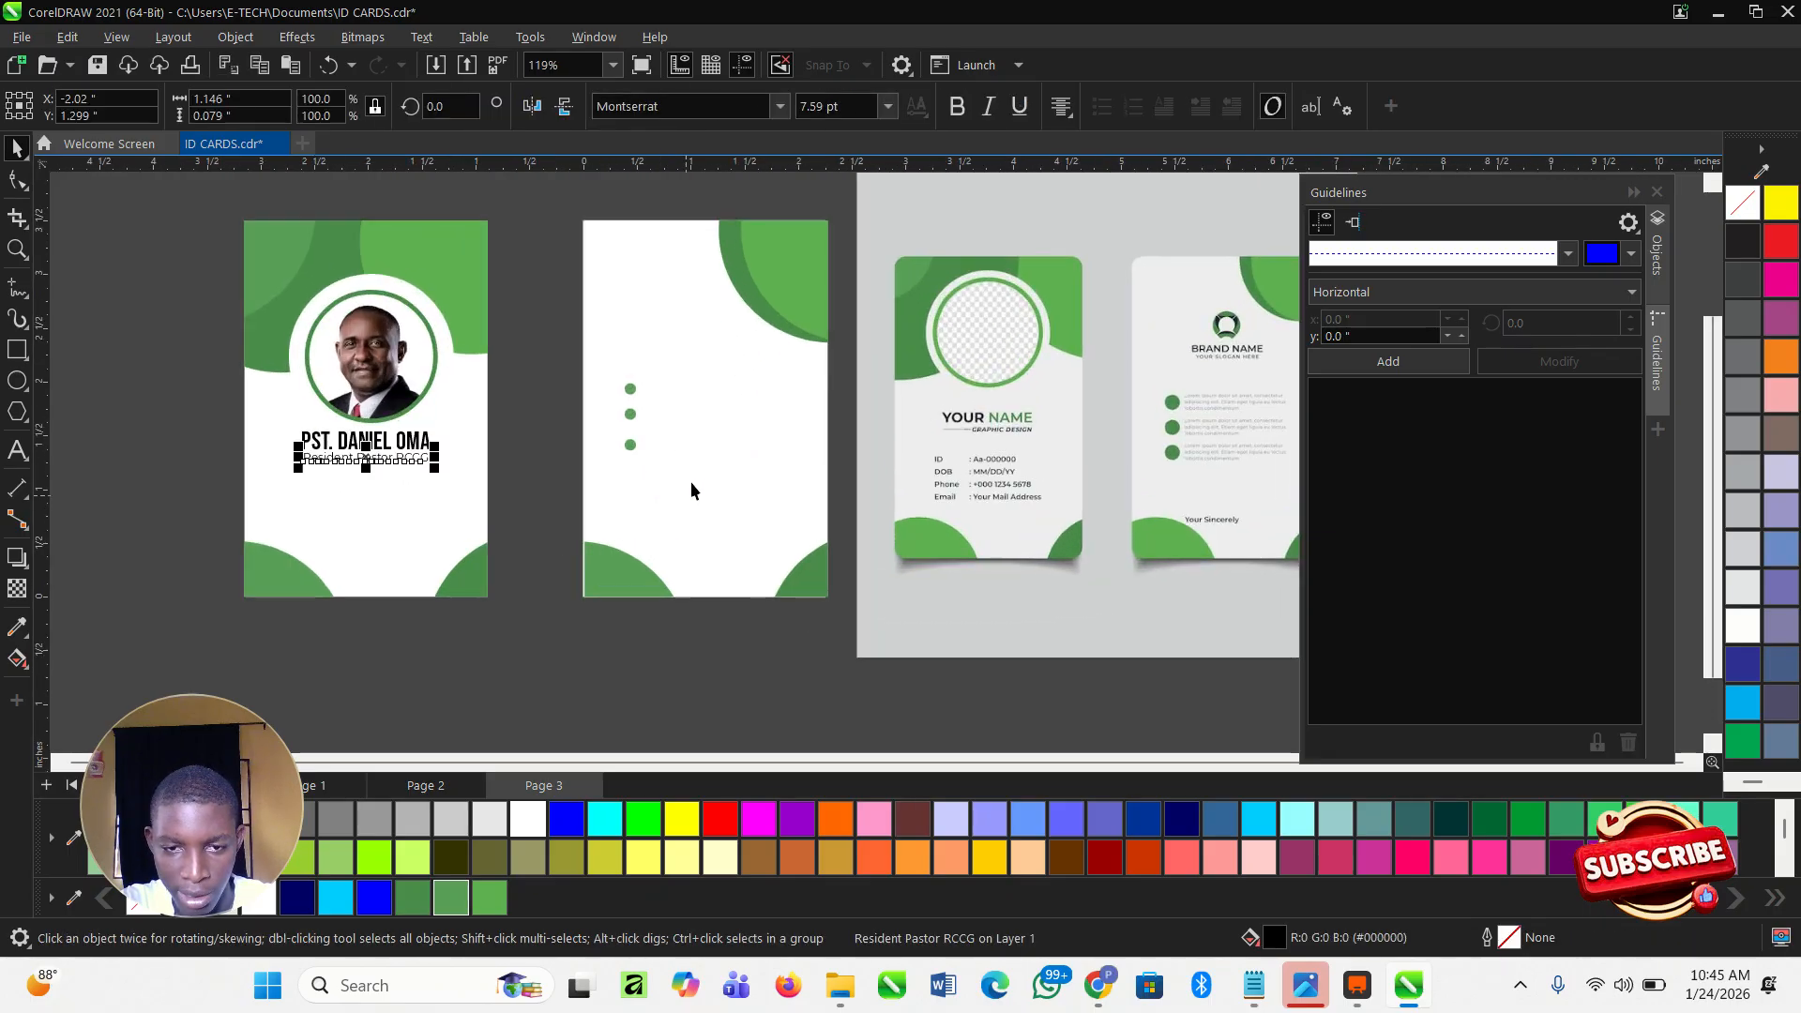
pyautogui.moveTo(1158, 426); pyautogui.dragTo(840, 426)
pyautogui.hotkey('ctrl', 'z')
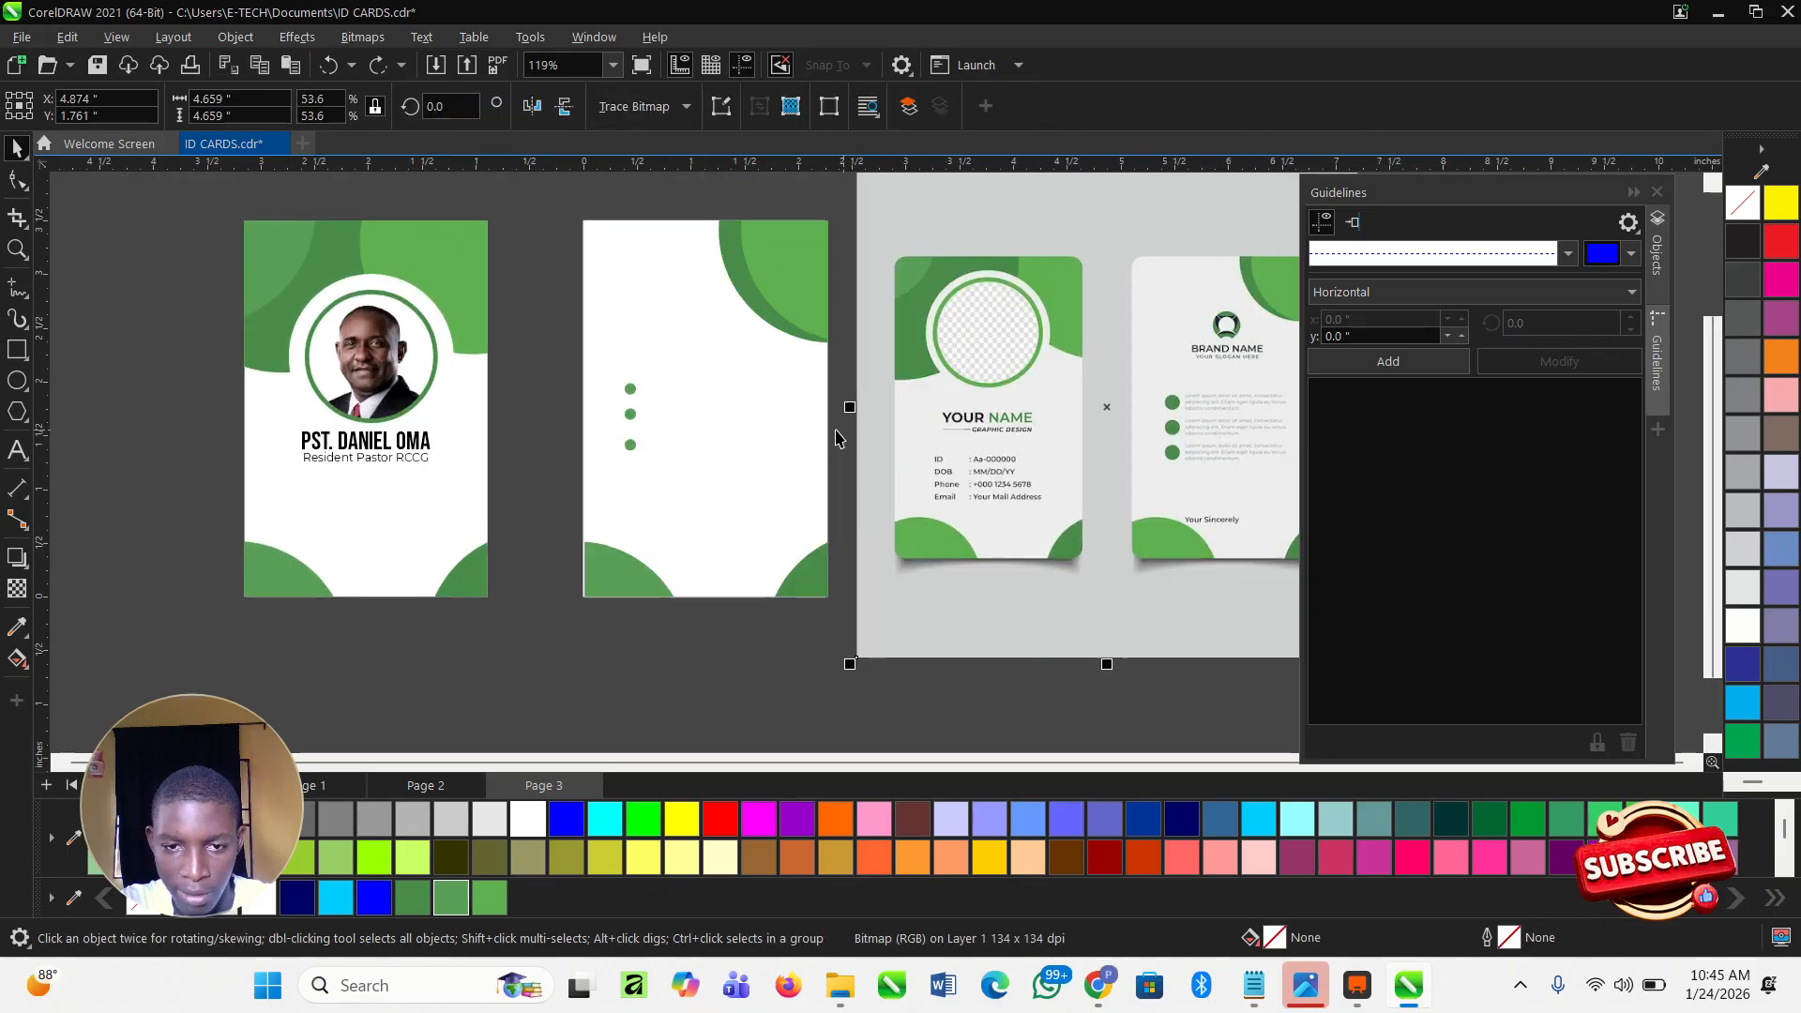
pyautogui.scroll(-3, 394, 360)
pyautogui.scroll(2, 1056, 438)
pyautogui.click(1145, 729)
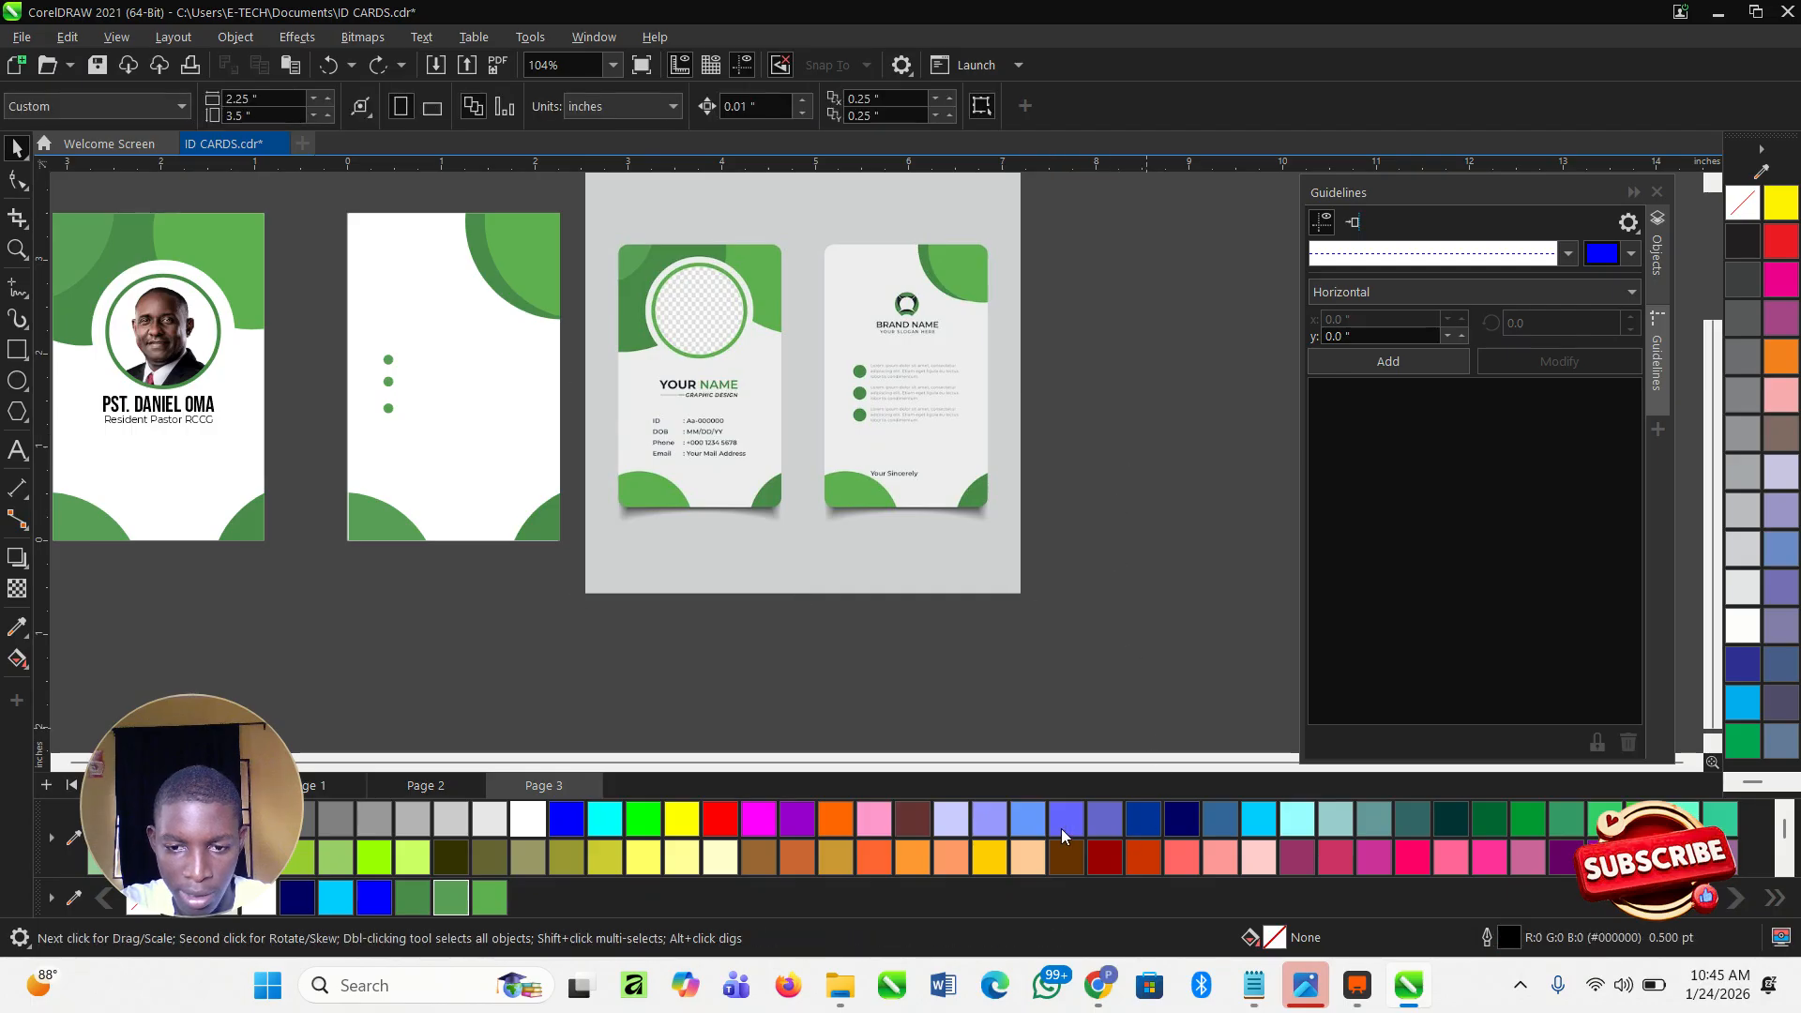
pyautogui.moveTo(879, 339)
pyautogui.mouseDown()
pyautogui.moveTo(874, 425)
pyautogui.moveTo(951, 445)
pyautogui.moveTo(976, 429)
pyautogui.moveTo(976, 331)
pyautogui.mouseUp()
pyautogui.moveTo(906, 282)
pyautogui.mouseDown()
pyautogui.moveTo(869, 289)
pyautogui.moveTo(880, 339)
pyautogui.moveTo(957, 293)
pyautogui.mouseUp()
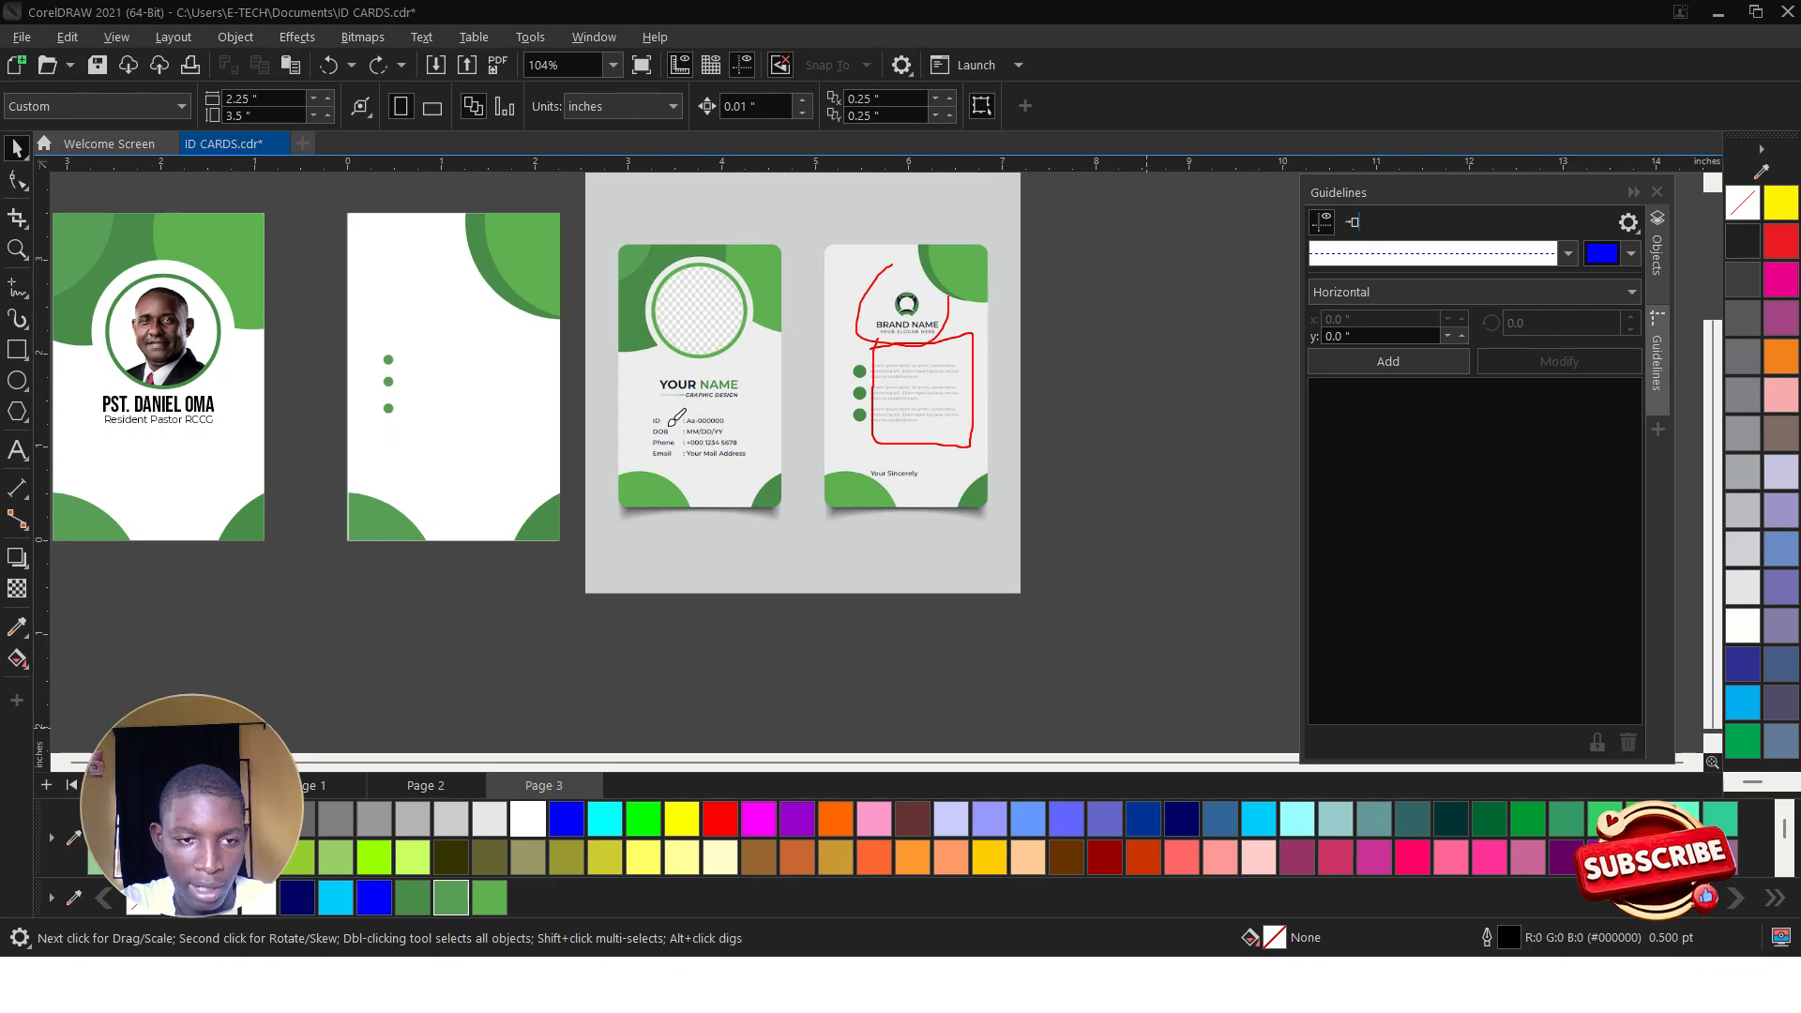
pyautogui.moveTo(643, 410)
pyautogui.mouseDown()
pyautogui.moveTo(789, 409)
pyautogui.moveTo(776, 471)
pyautogui.moveTo(655, 465)
pyautogui.moveTo(646, 409)
pyautogui.mouseUp()
pyautogui.moveTo(120, 455); pyautogui.dragTo(181, 428)
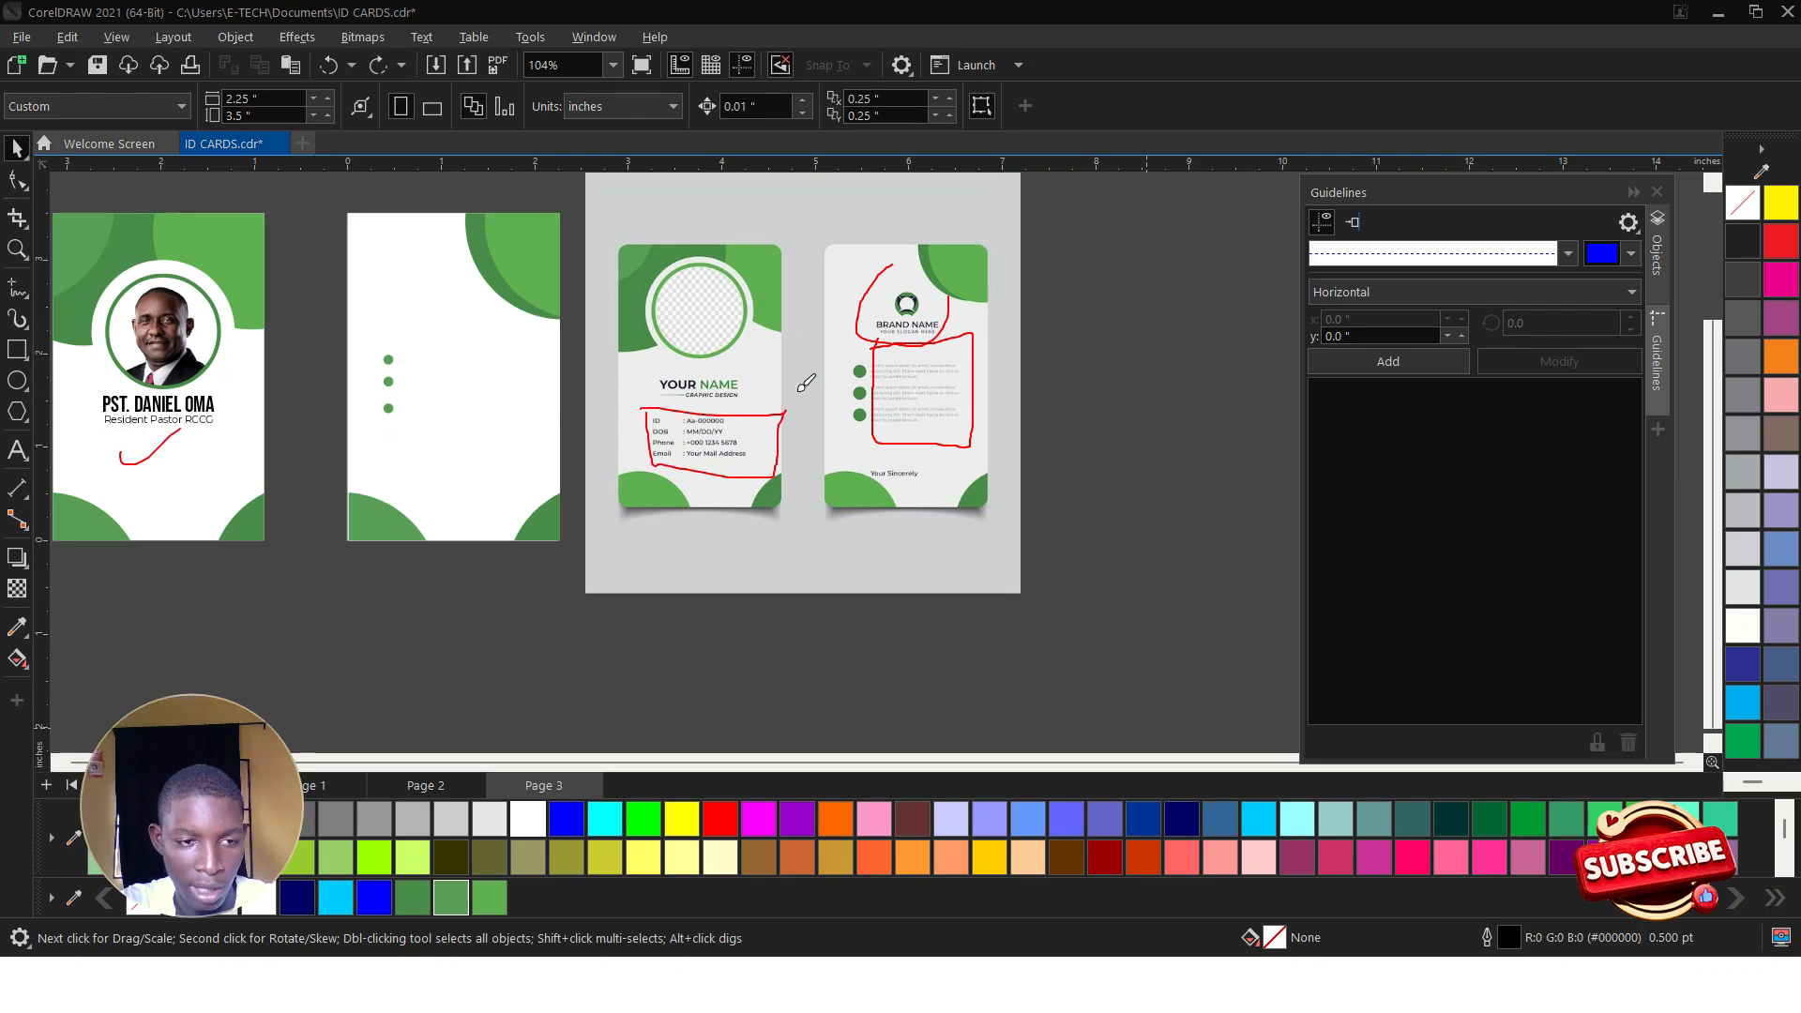
pyautogui.moveTo(874, 466)
pyautogui.mouseDown()
pyautogui.moveTo(904, 497)
pyautogui.moveTo(934, 481)
pyautogui.moveTo(874, 459)
pyautogui.moveTo(921, 451)
pyautogui.moveTo(937, 484)
pyautogui.moveTo(883, 476)
pyautogui.mouseUp()
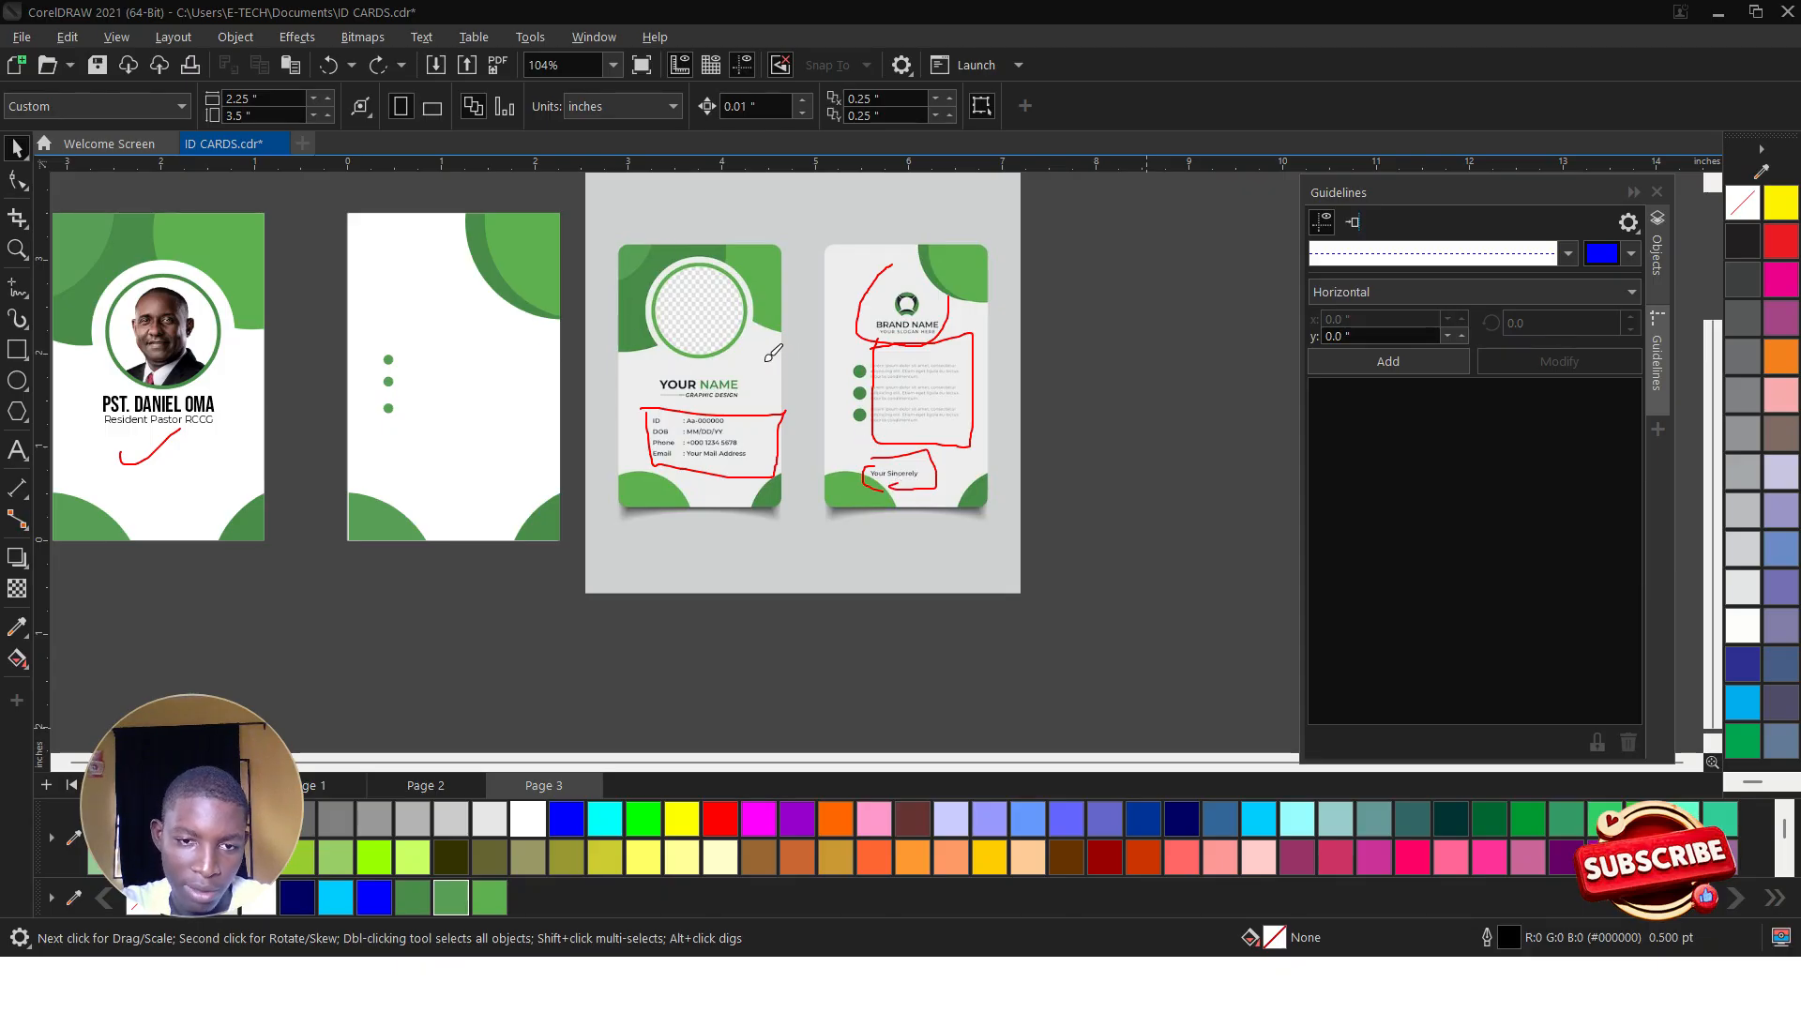
pyautogui.moveTo(415, 334)
pyautogui.mouseDown()
pyautogui.moveTo(411, 466)
pyautogui.moveTo(539, 477)
pyautogui.moveTo(559, 344)
pyautogui.moveTo(431, 336)
pyautogui.mouseUp()
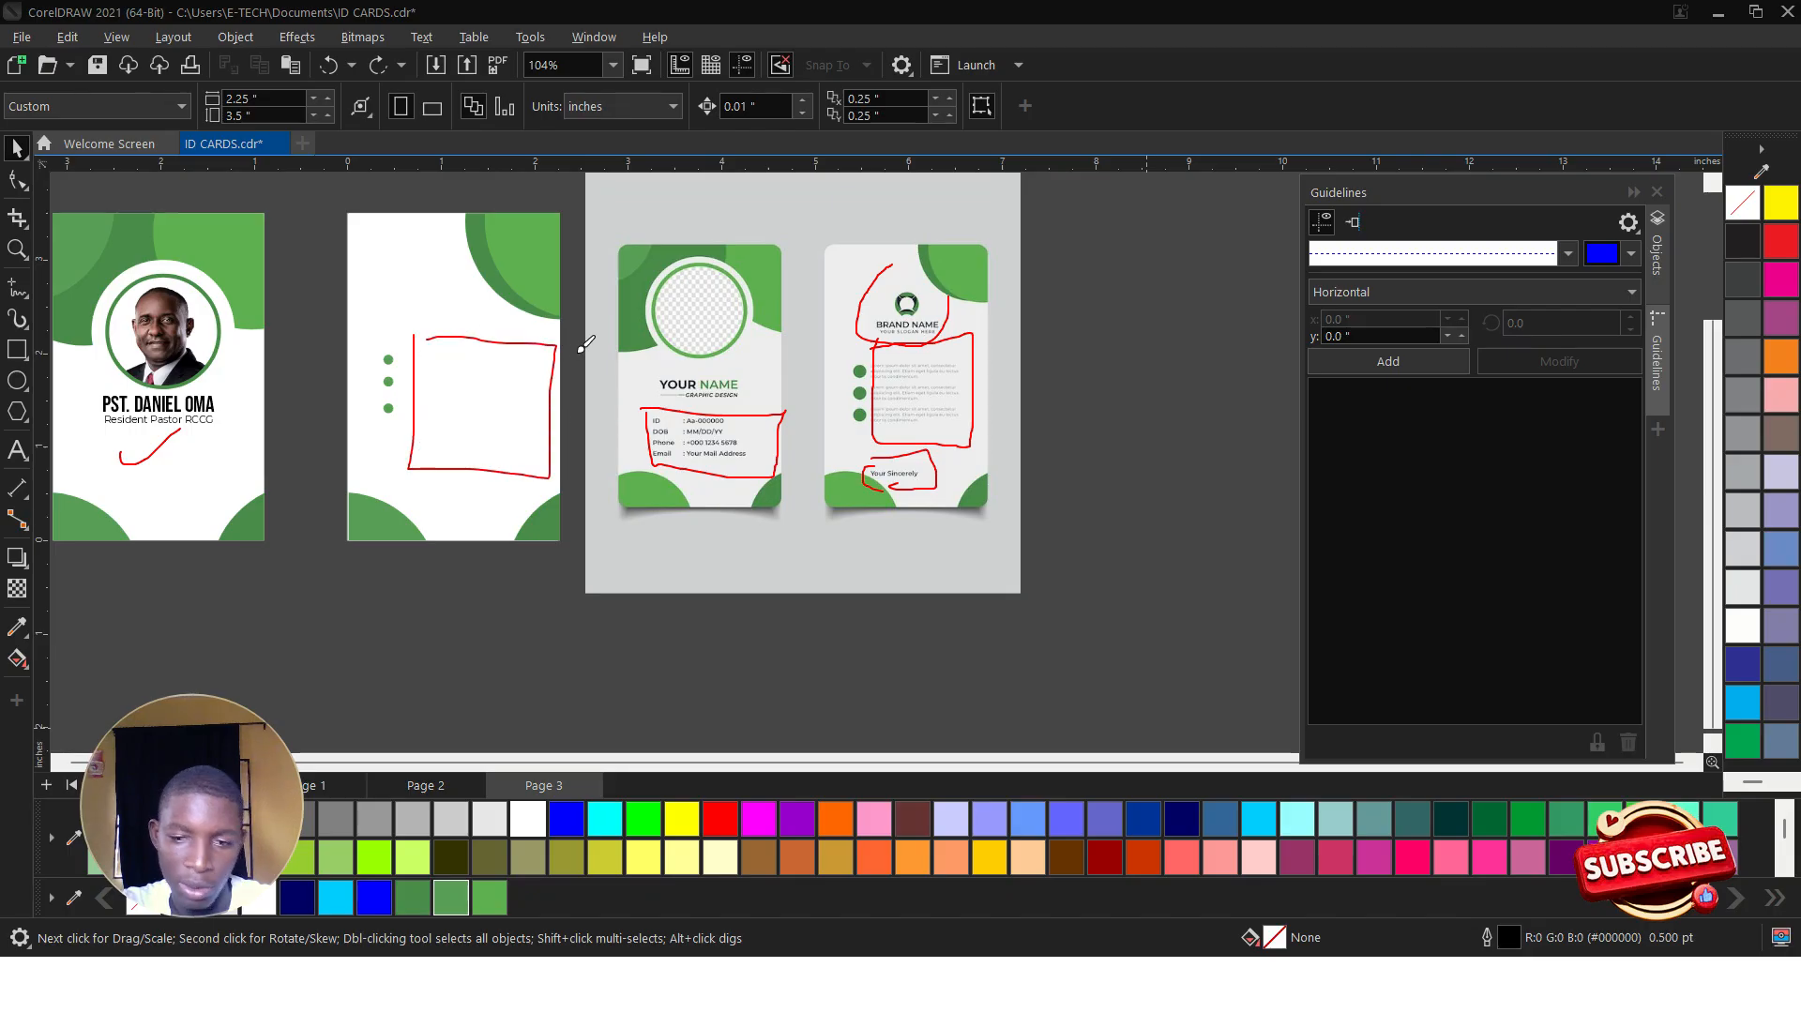